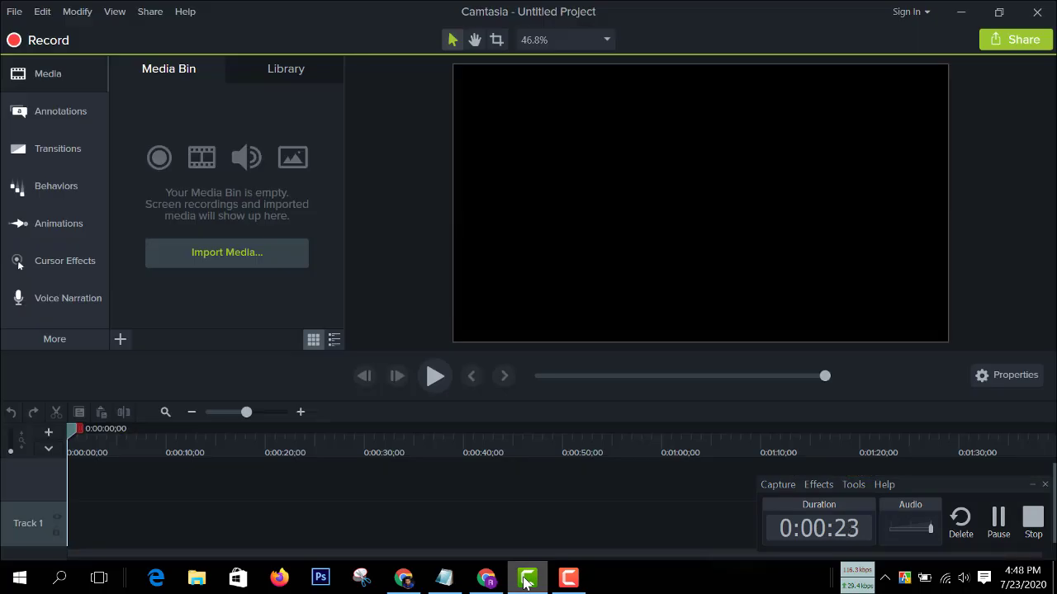
# - Minimise Camtasia and its recorder toolbar so the Google Meet call in Chrome is unobstructed
pyautogui.click(526, 582)
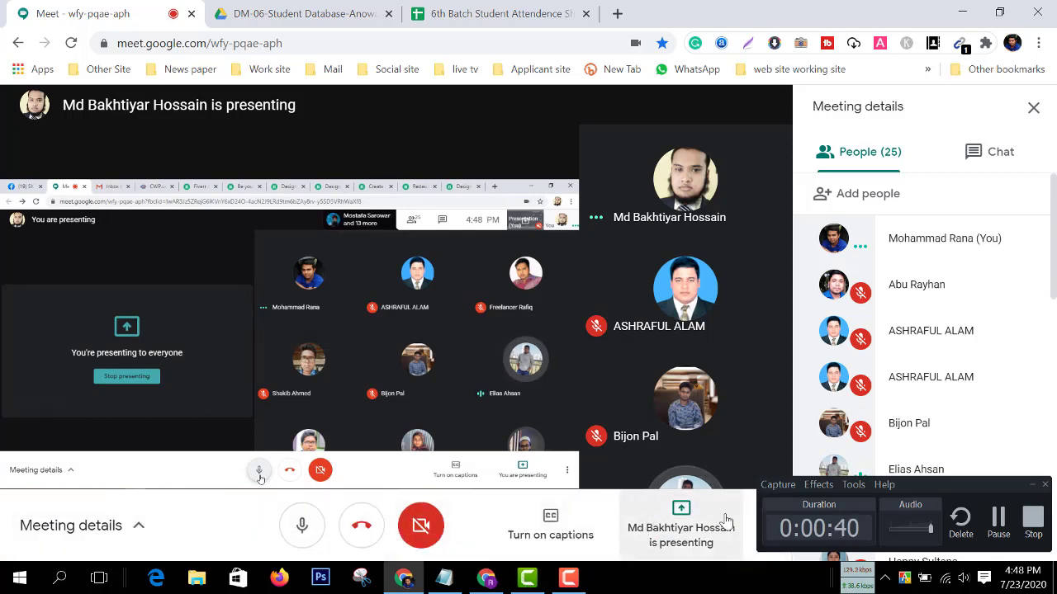
pyautogui.click(772, 579)
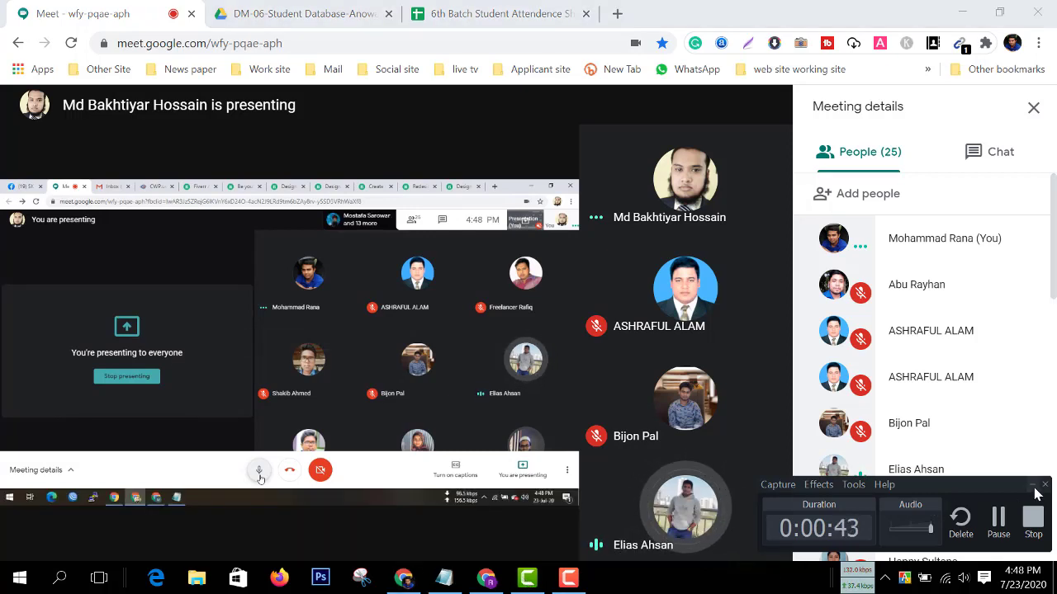
pyautogui.click(1035, 489)
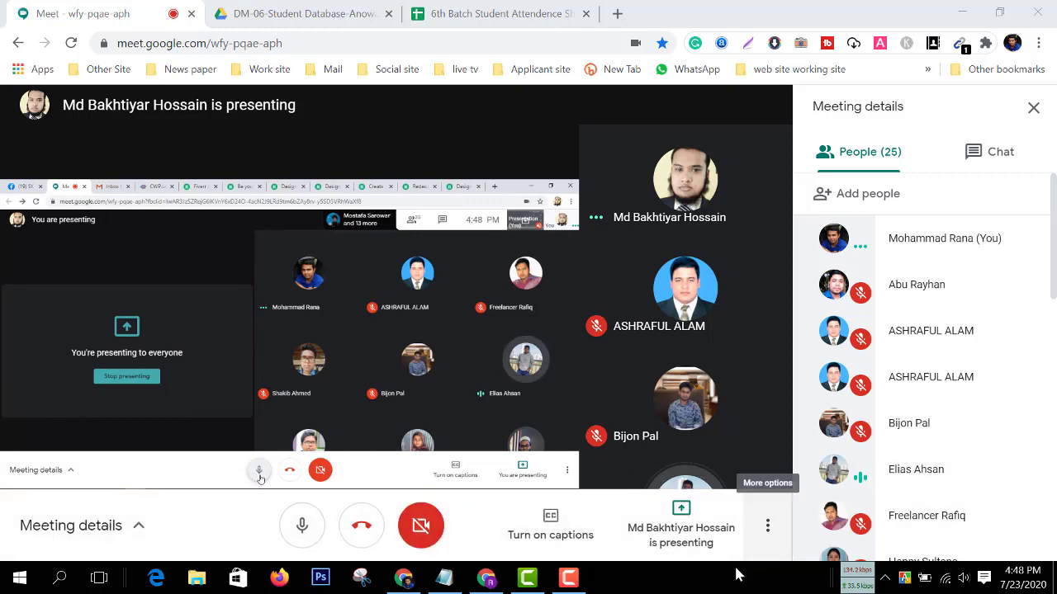
# - Close the meeting details panel and show the Meet call in full screen
pyautogui.click(1033, 108)
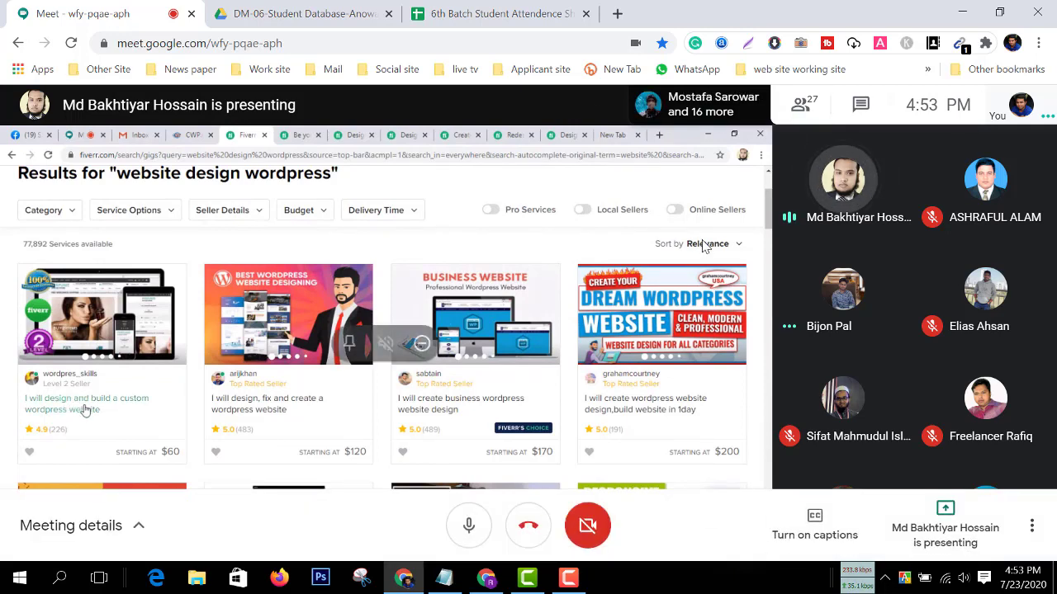
pyautogui.press('F11')
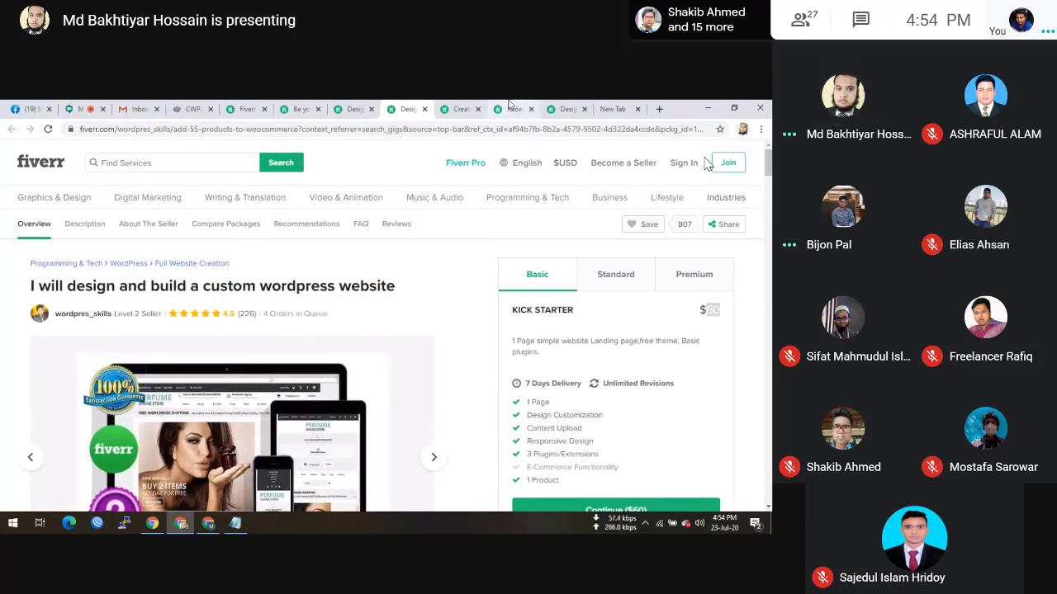
# - Show the Premium package of the custom WordPress website gig and review the remaining open Fiverr gigs
pyautogui.click(682, 275)
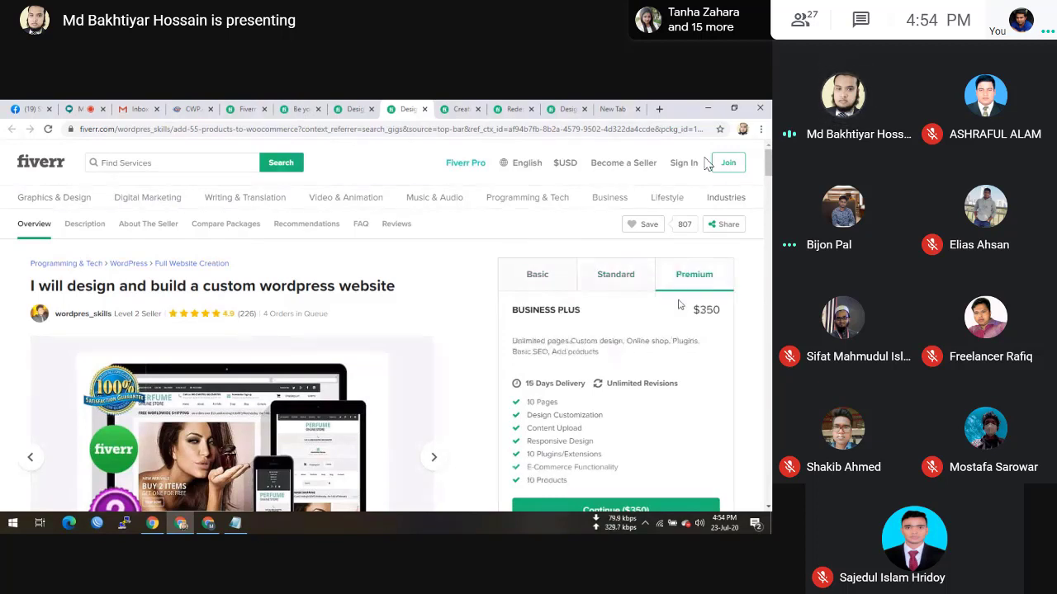
pyautogui.click(456, 108)
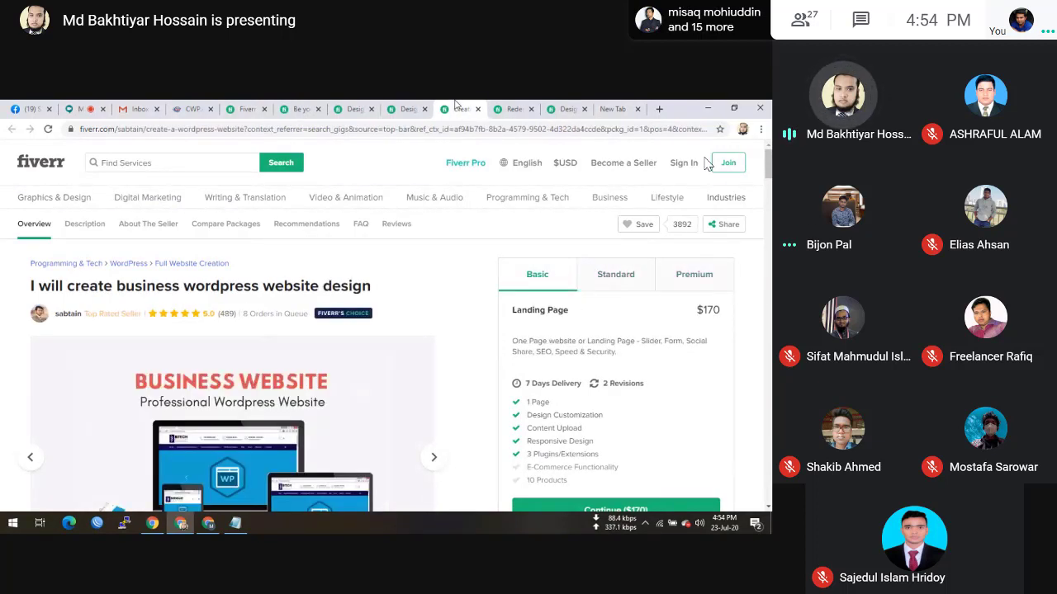
pyautogui.click(507, 105)
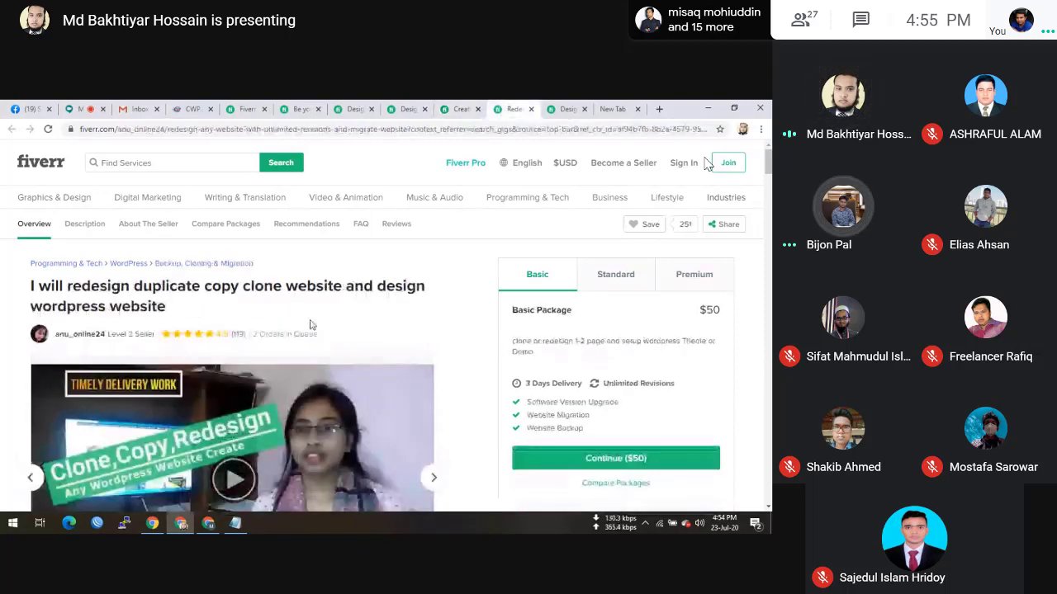
pyautogui.click(568, 108)
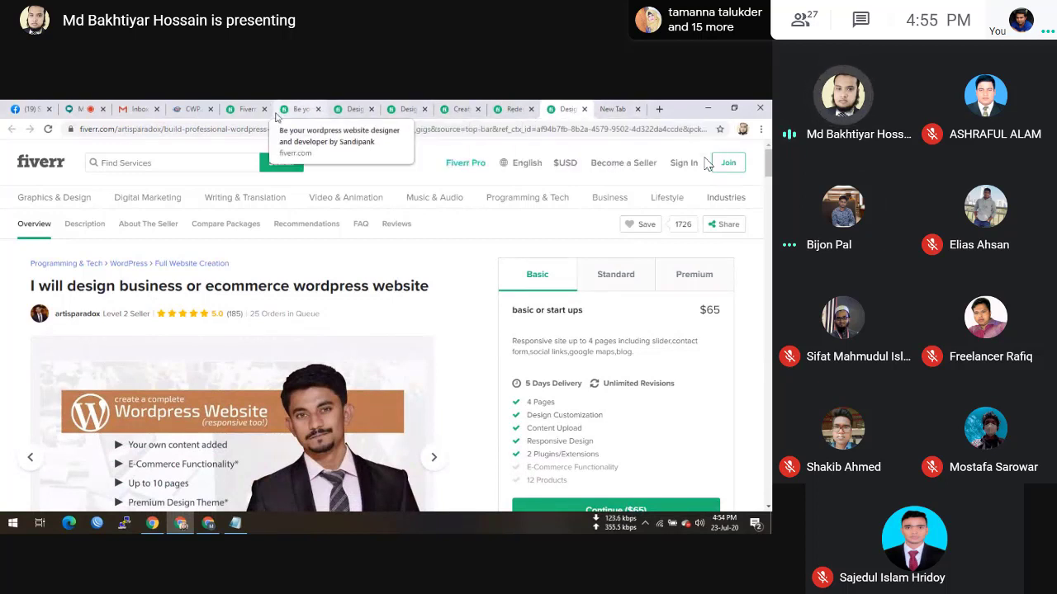
# - Close all open Fiverr gig tabs and the blank new tab, keeping the Fiverr search results
pyautogui.click(318, 109)
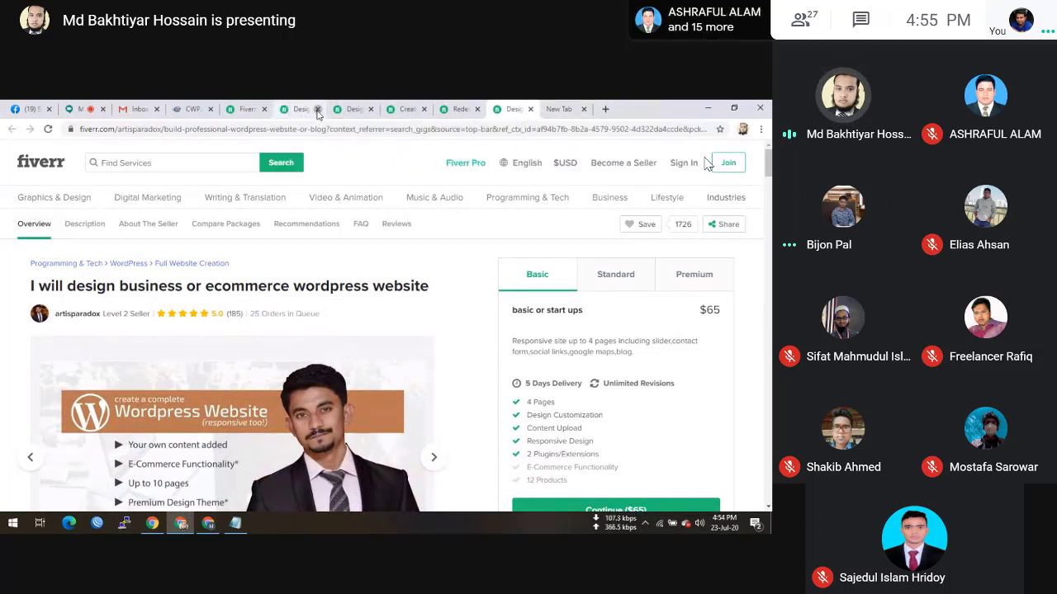
pyautogui.click(318, 109)
pyautogui.click(318, 109)
pyautogui.click(318, 109)
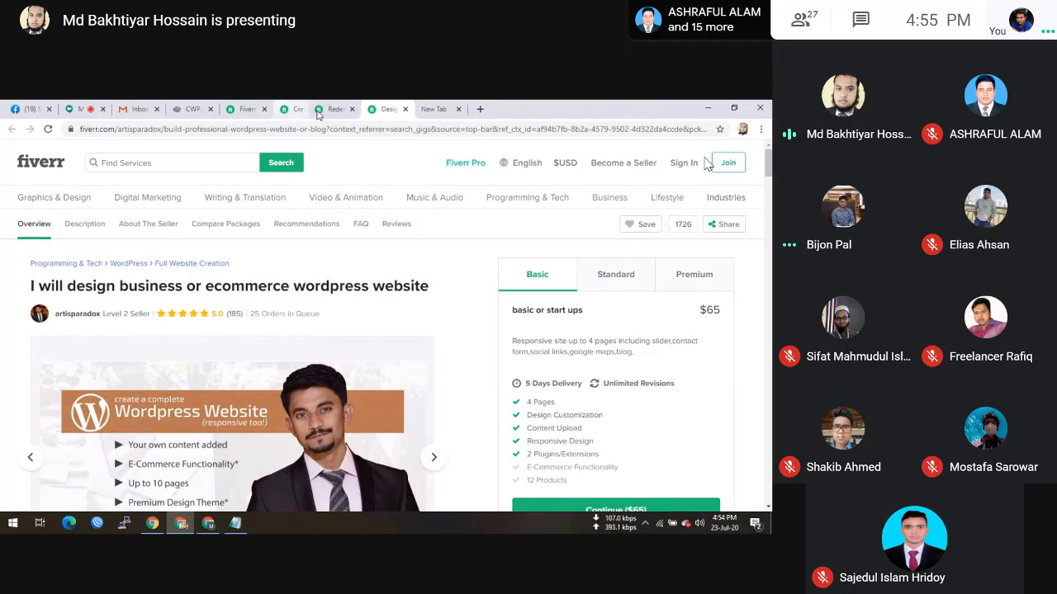
pyautogui.click(317, 109)
pyautogui.click(318, 109)
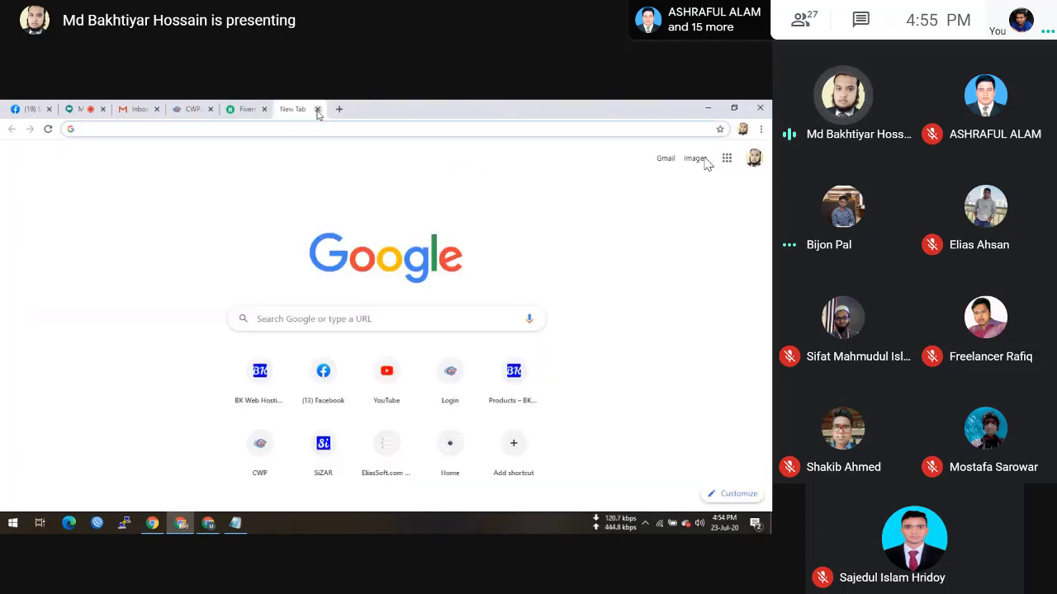
pyautogui.click(318, 109)
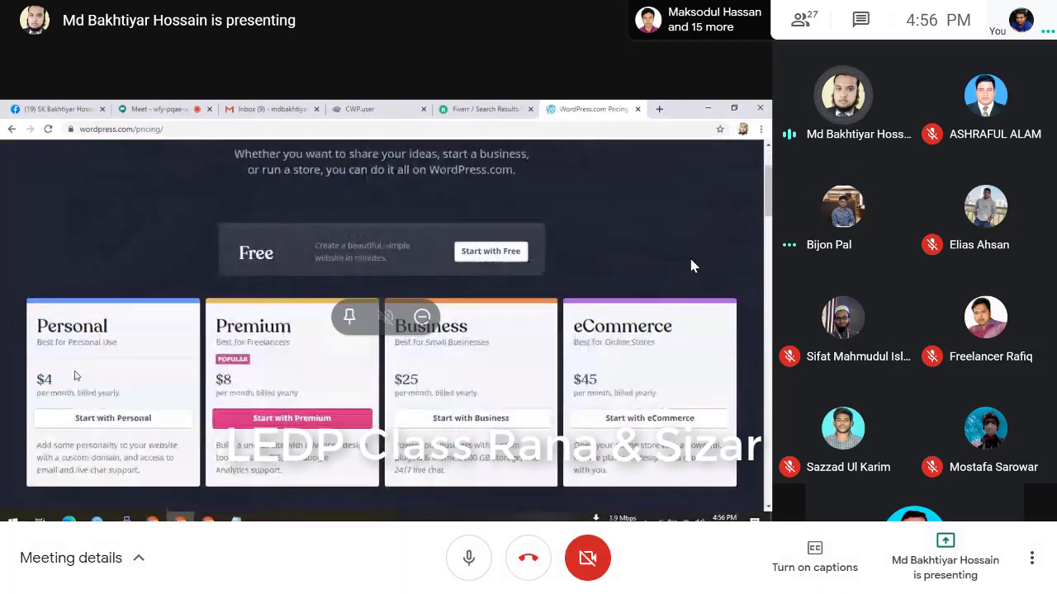
pyautogui.press('Escape')
pyautogui.moveTo(828, 175)
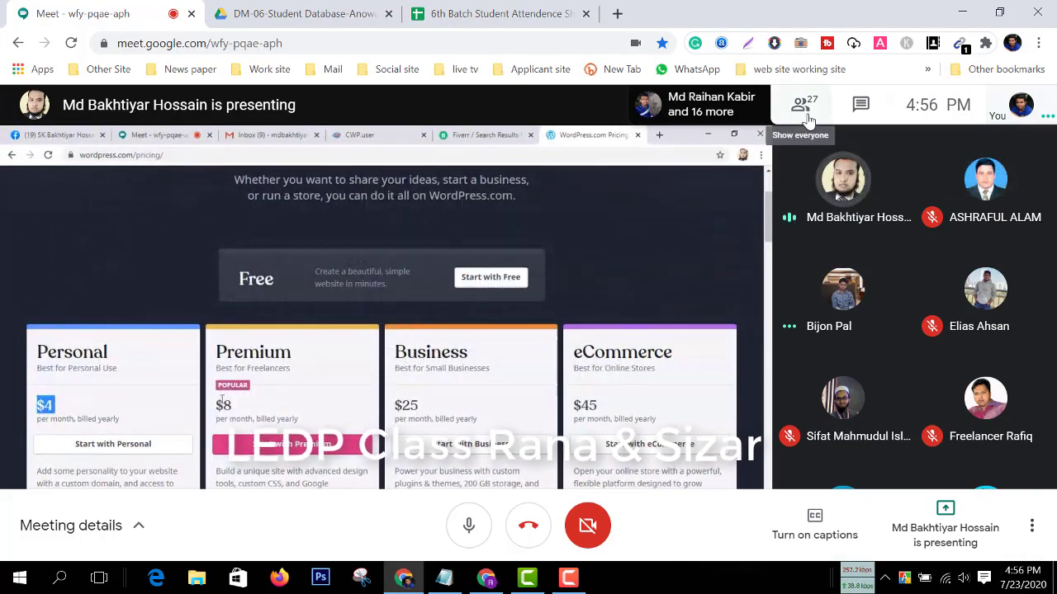
pyautogui.press('F11')
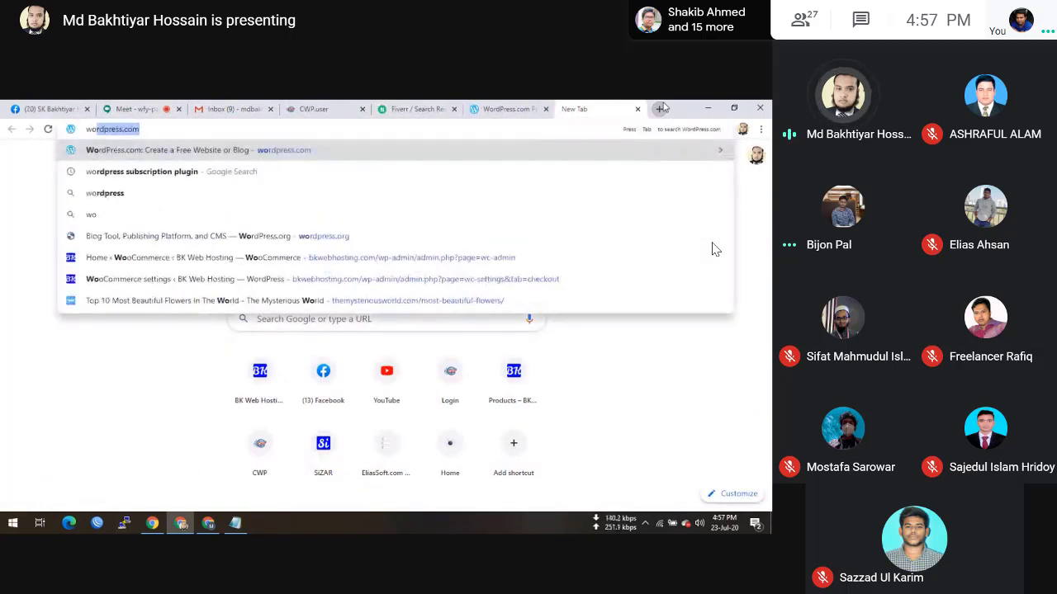
# - Mute the only other unmuted participant besides the presenter for everyone in the call
pyautogui.click(842, 206)
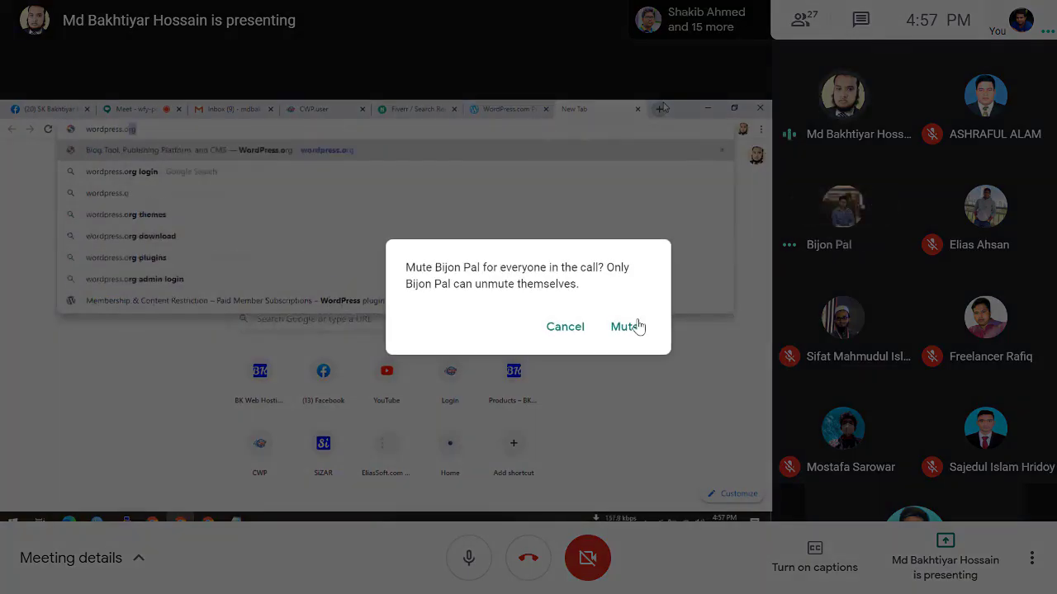
pyautogui.click(612, 333)
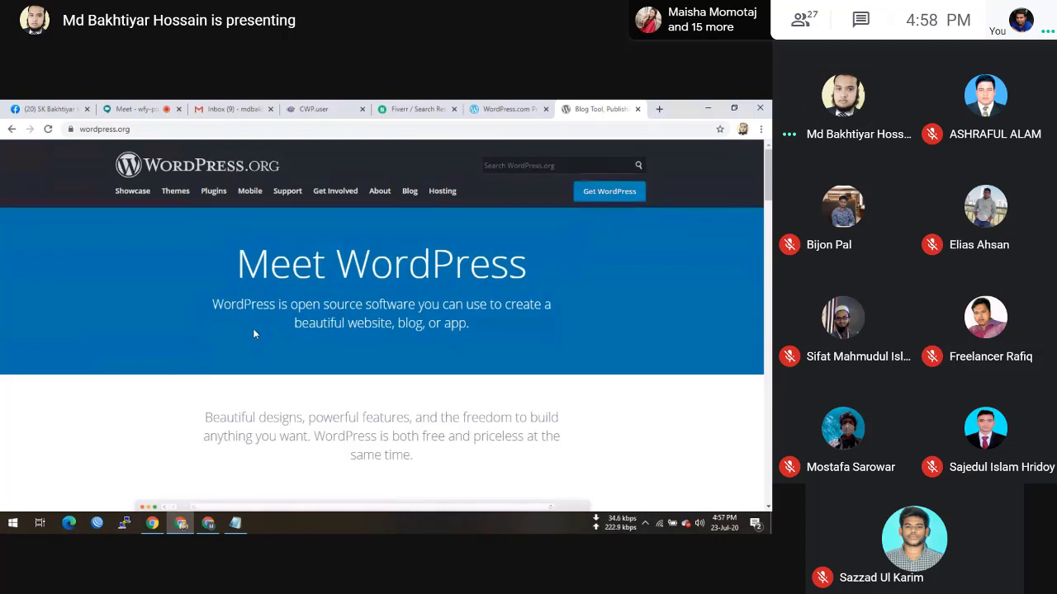
# - Highlight the "org" ending of the wordpress.org address and open the Get WordPress download page
pyautogui.doubleClick(147, 130)
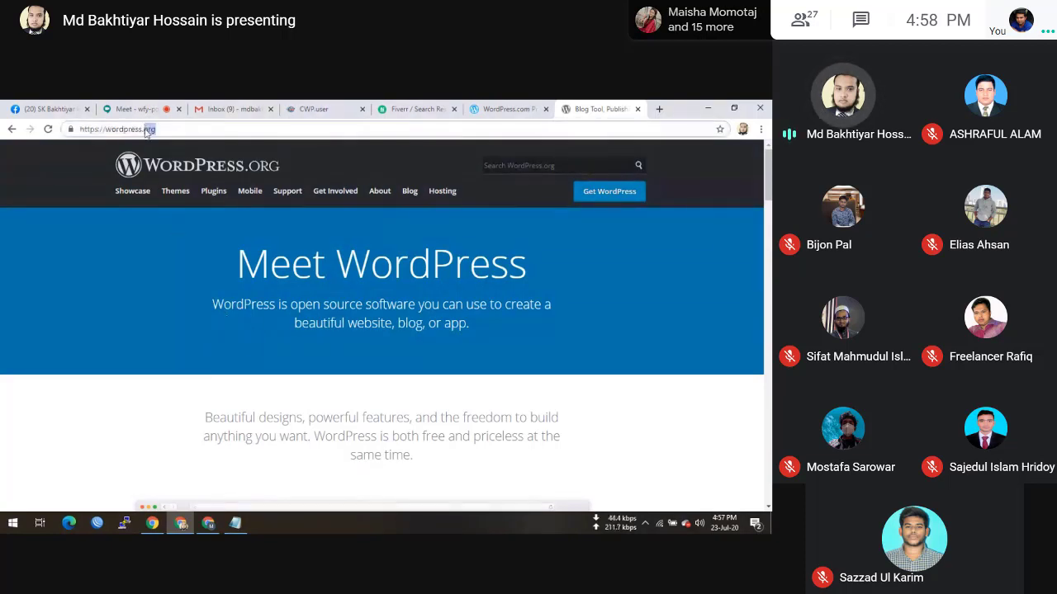
pyautogui.click(601, 201)
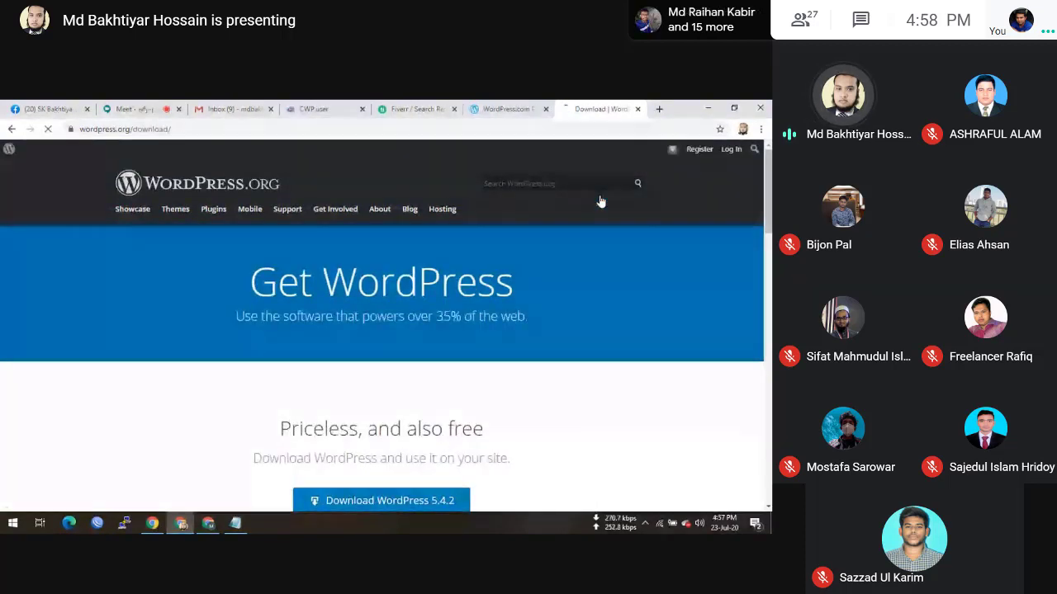
pyautogui.scroll(-1, 270, 401)
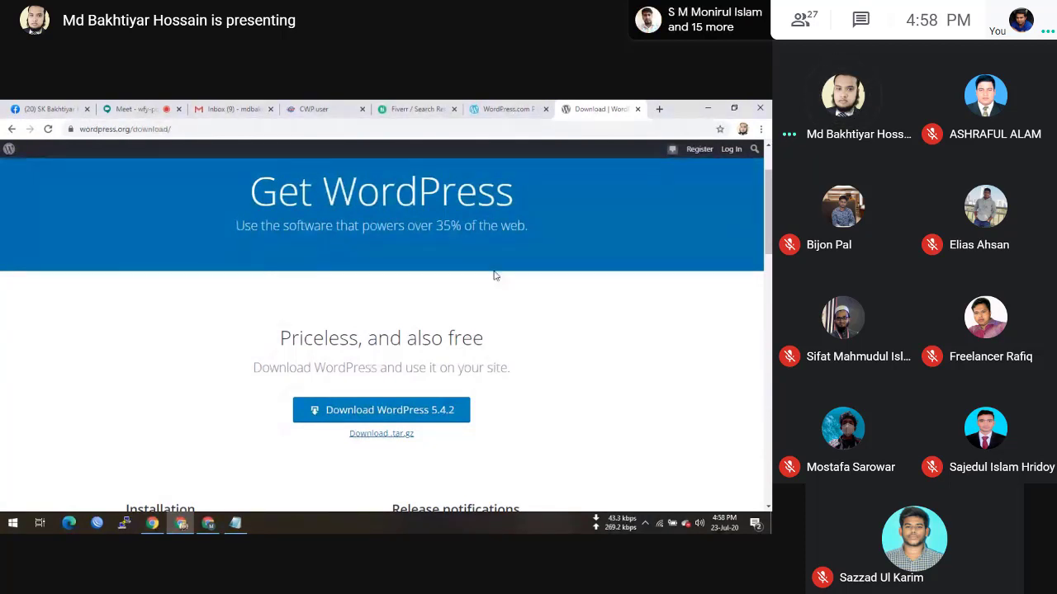
# - Create a new text document on the desktop, open it in Notepad and write "1. Domain" in it
pyautogui.click(707, 108)
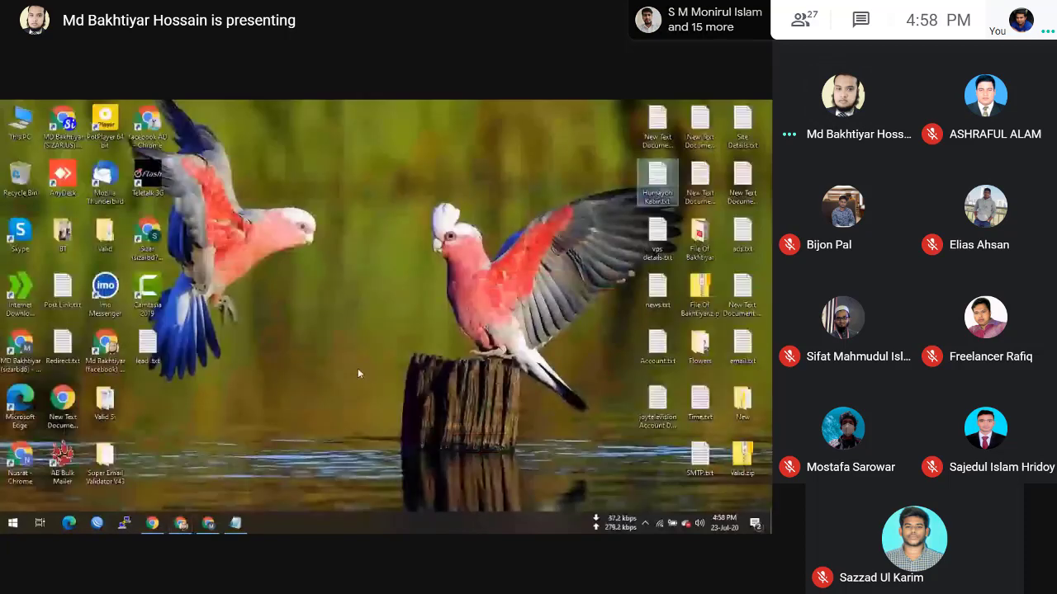
pyautogui.rightClick(359, 368)
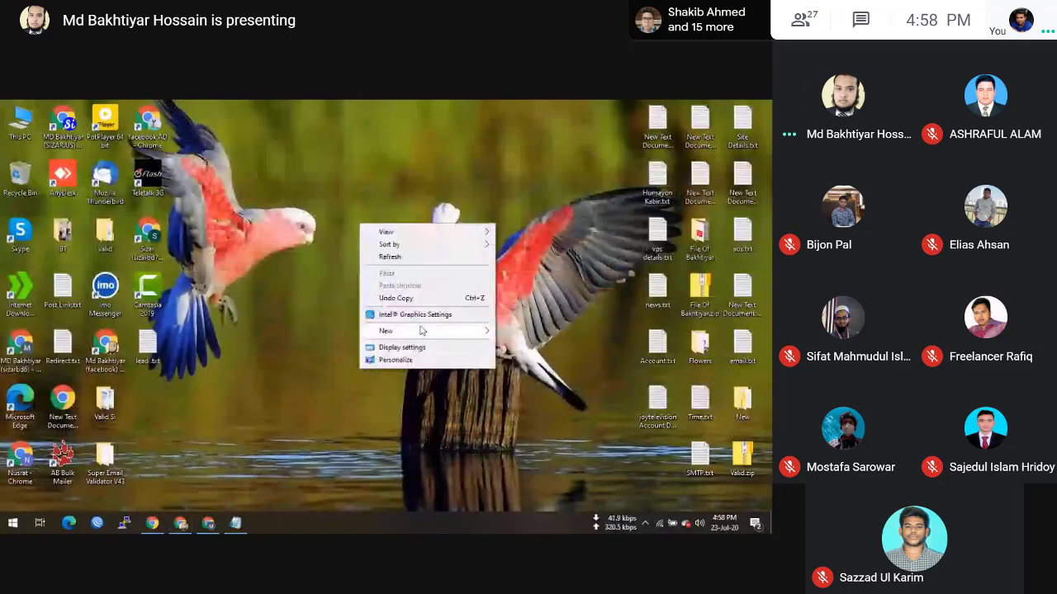
pyautogui.moveTo(450, 333)
pyautogui.click(532, 398)
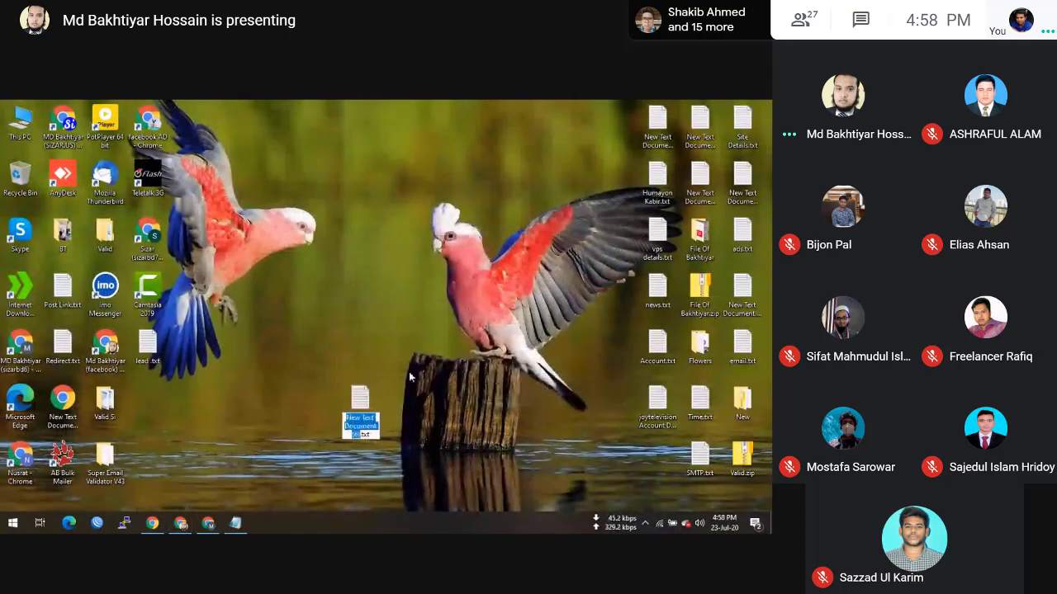
pyautogui.doubleClick(349, 401)
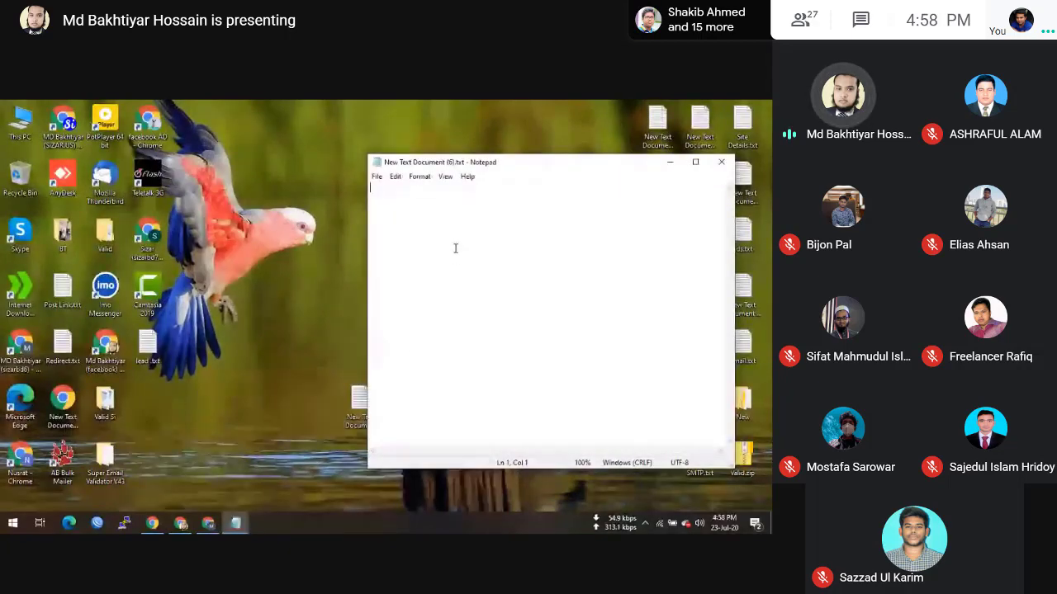
pyautogui.write('1. Do')
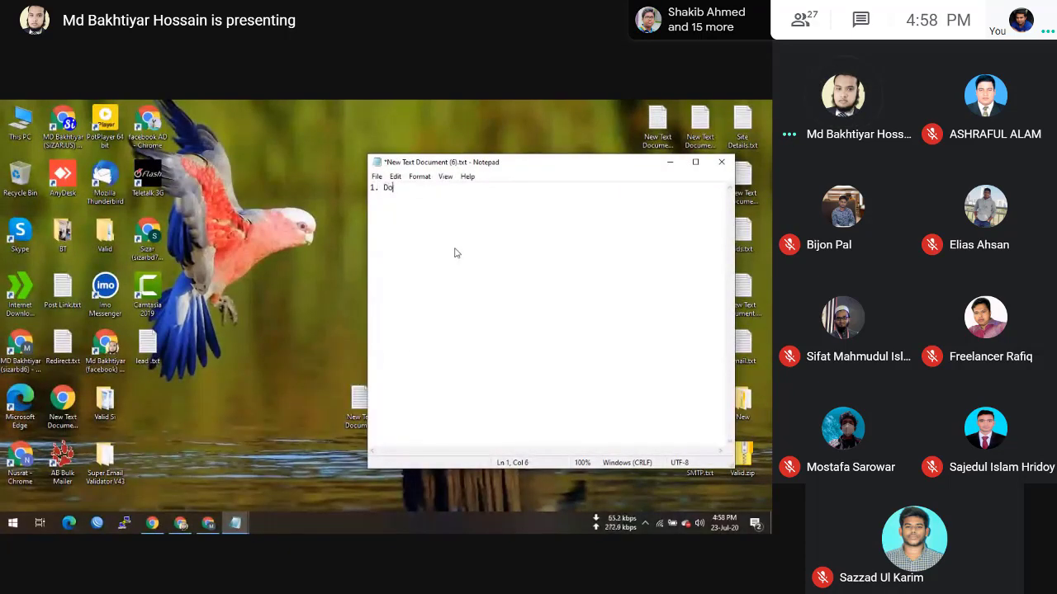
pyautogui.write('main')
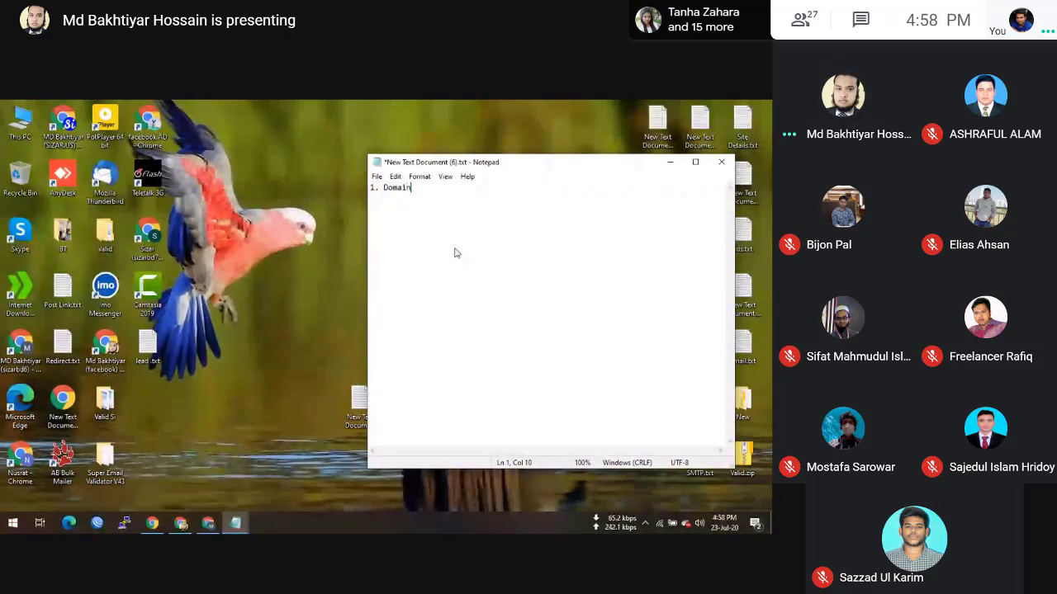
# - Set the Notepad font size to 24
pyautogui.hotkey('ctrl', 'a')
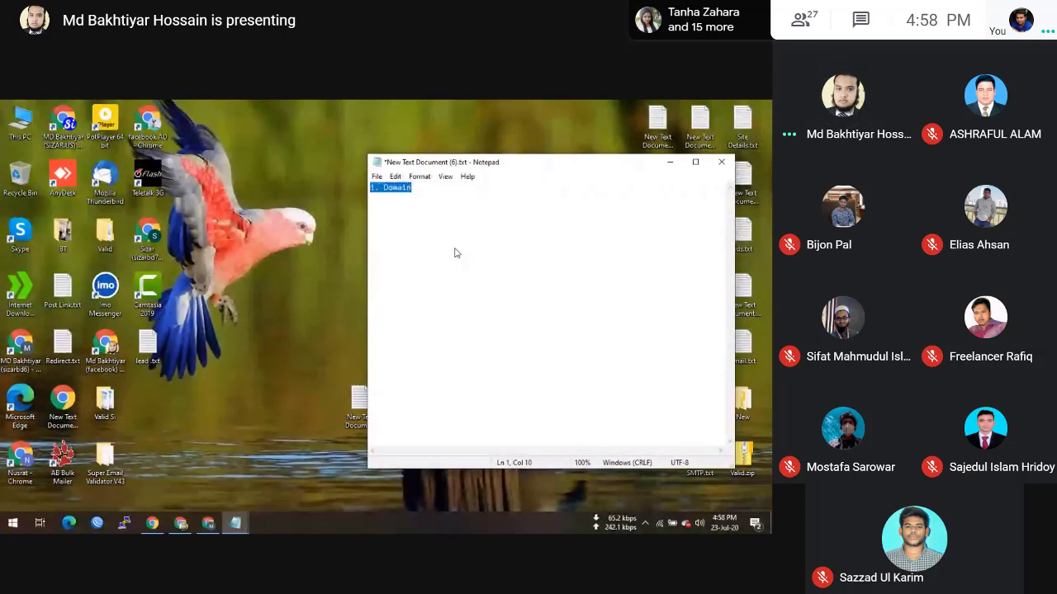
pyautogui.click(390, 180)
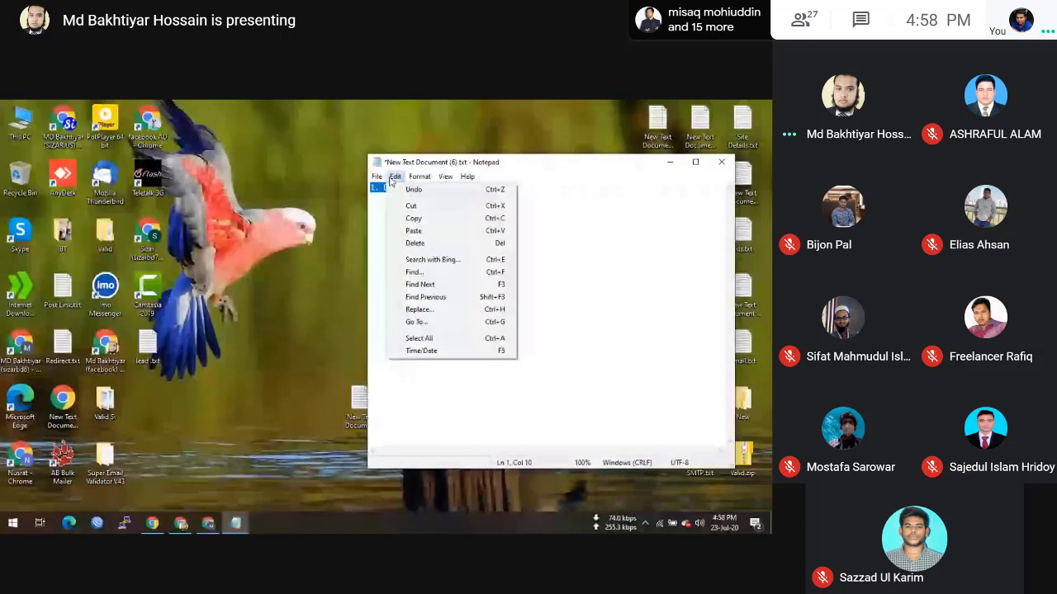
pyautogui.click(520, 228)
pyautogui.click(419, 179)
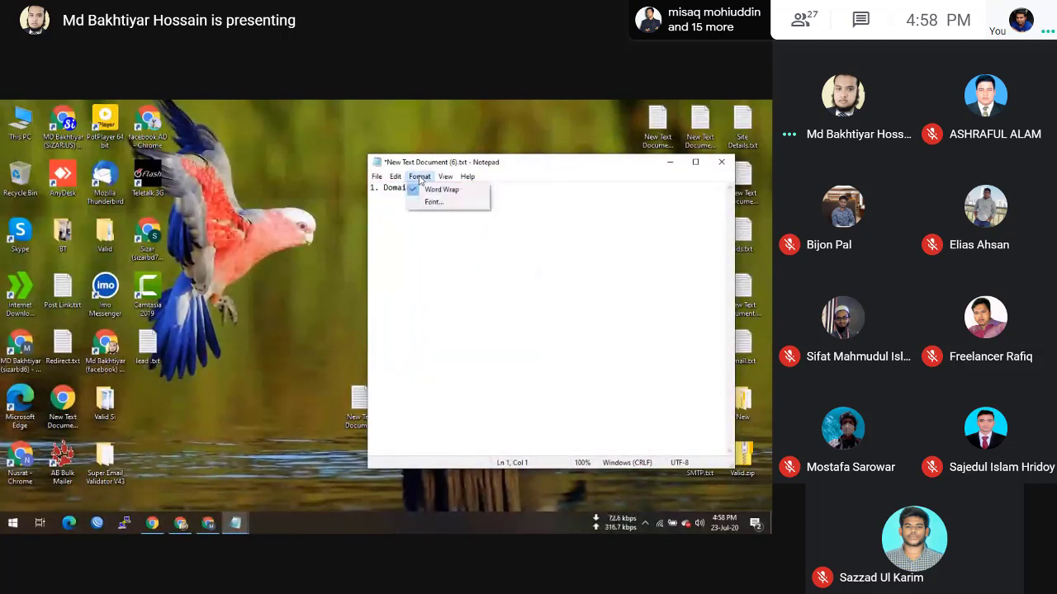
pyautogui.click(430, 201)
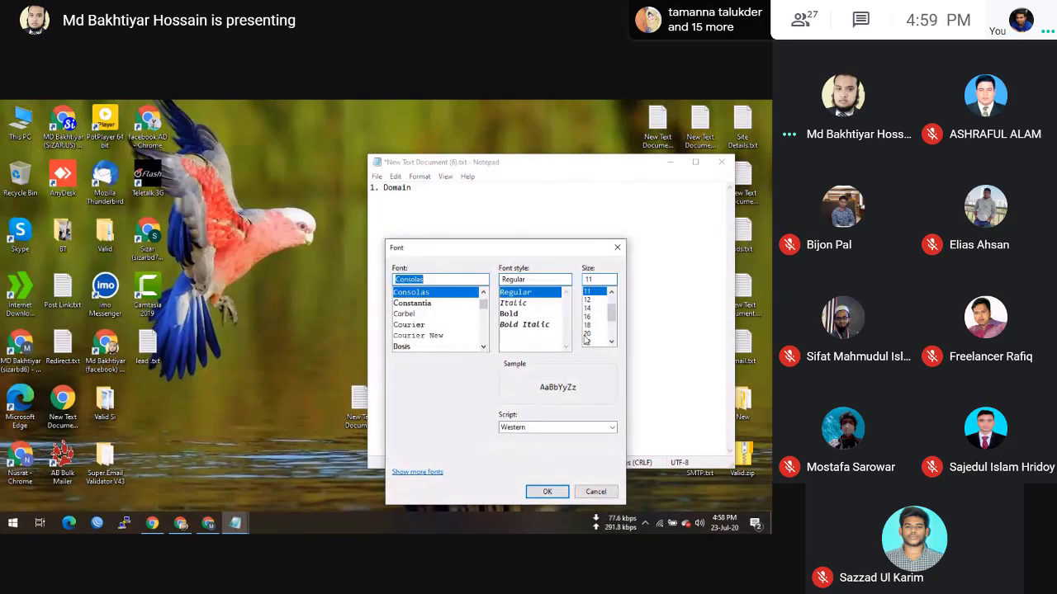
pyautogui.scroll(-1, 588, 349)
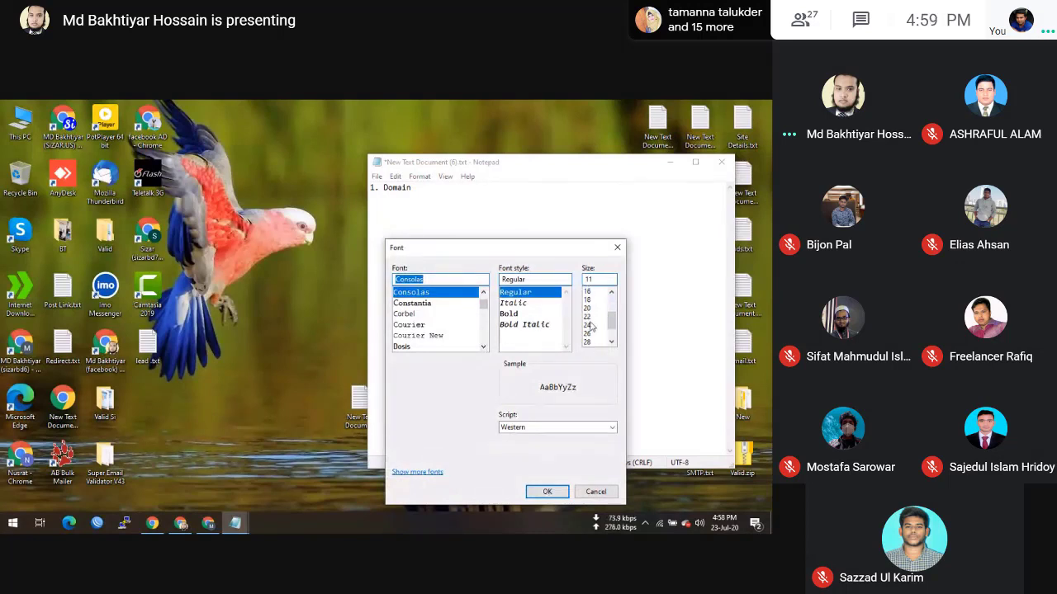
pyautogui.click(587, 325)
pyautogui.click(547, 492)
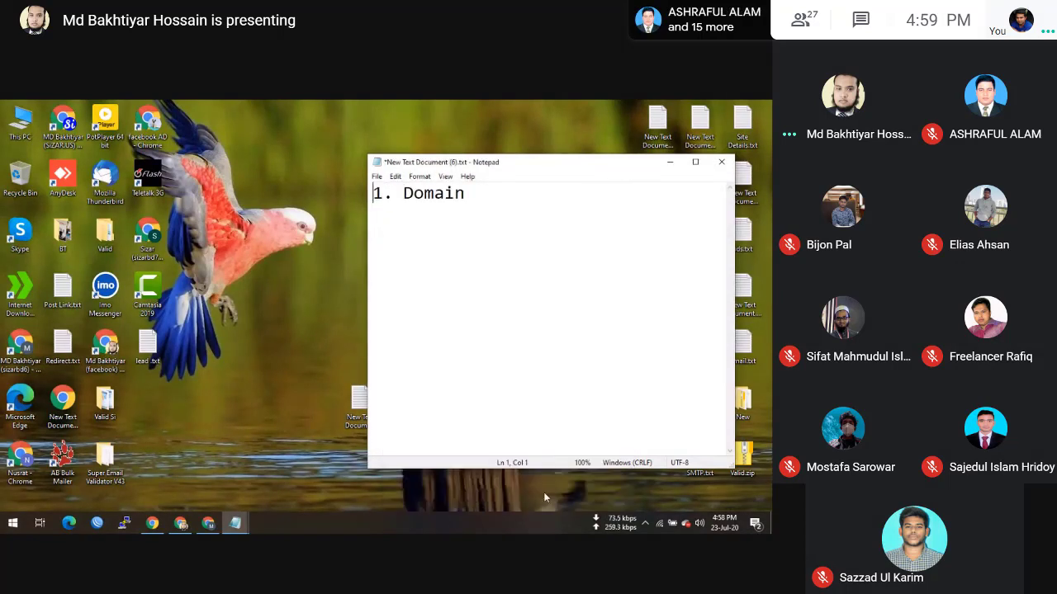
# - Start a second list line numbered "2." below "1. Domain"
pyautogui.click(474, 194)
pyautogui.press('Return')
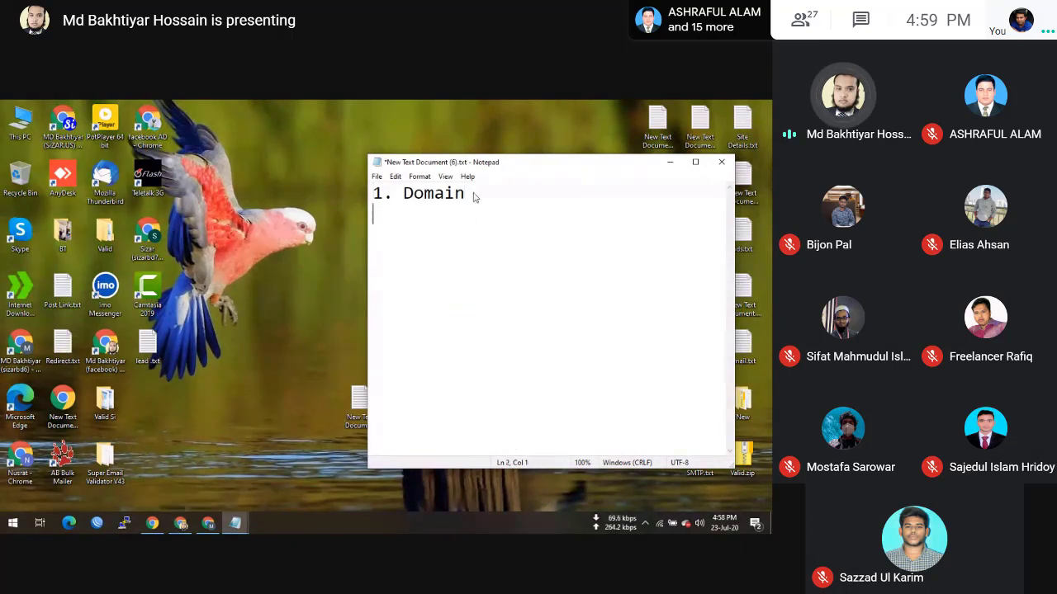
pyautogui.write('2.')
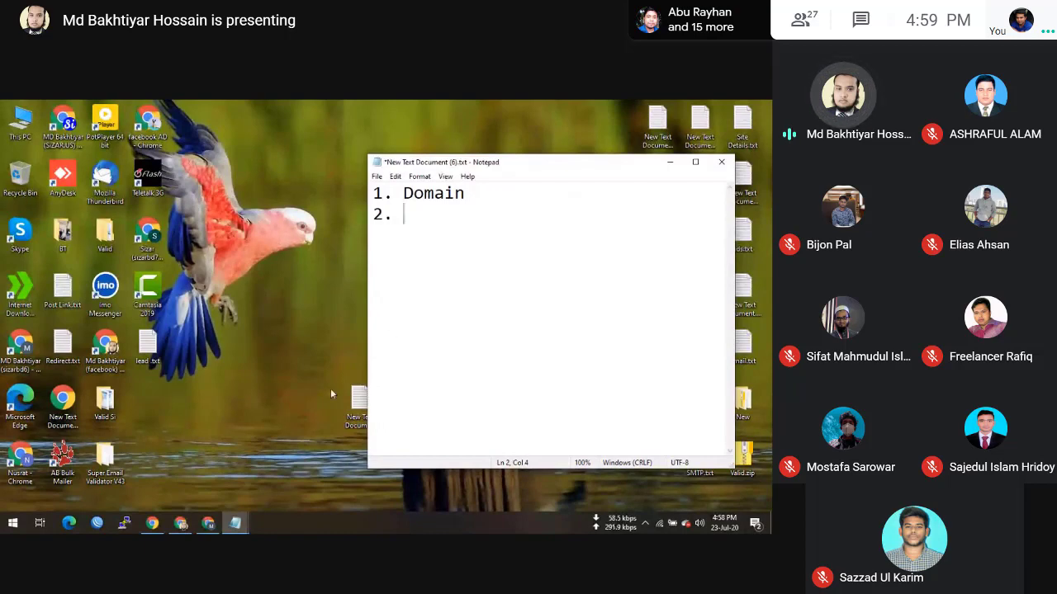
# - Switch to the browser window with the WordPress download page and open eliassoft.com in a new tab
pyautogui.moveTo(188, 527)
pyautogui.click(199, 472)
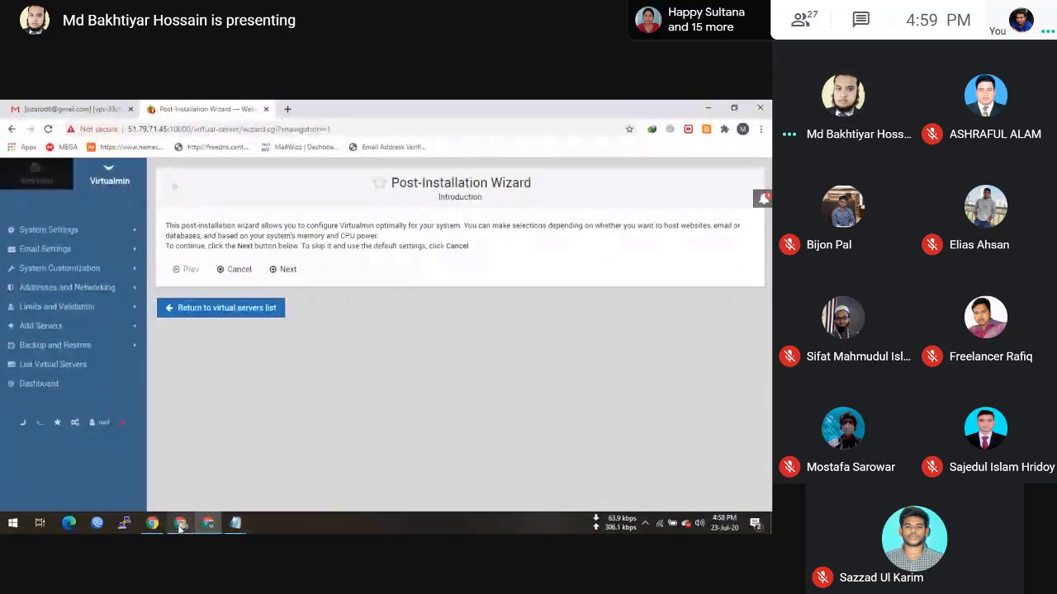
pyautogui.click(181, 524)
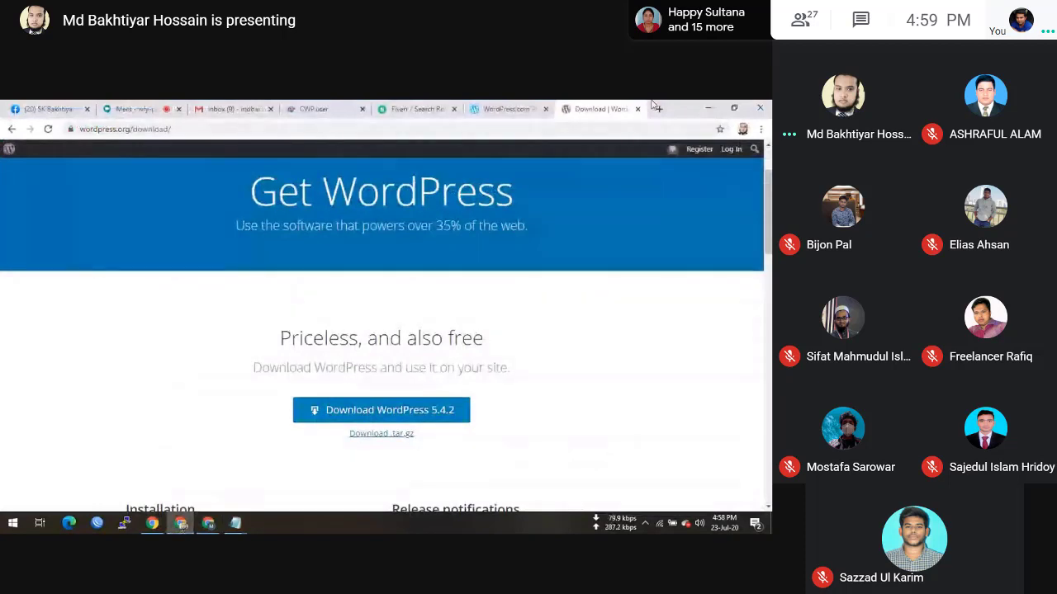
pyautogui.click(659, 108)
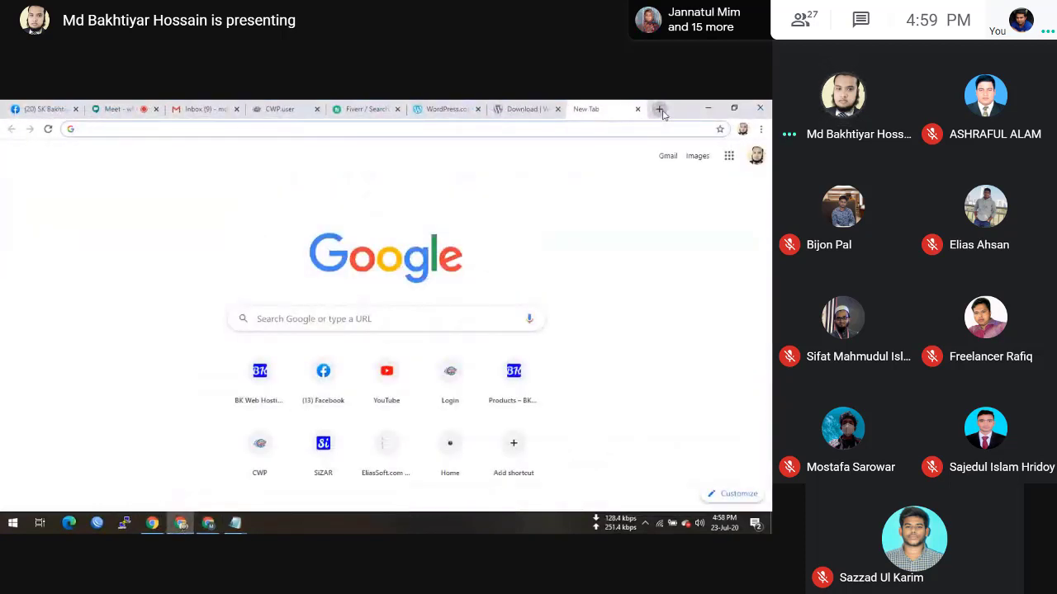
pyautogui.write('e')
pyautogui.press('Return')
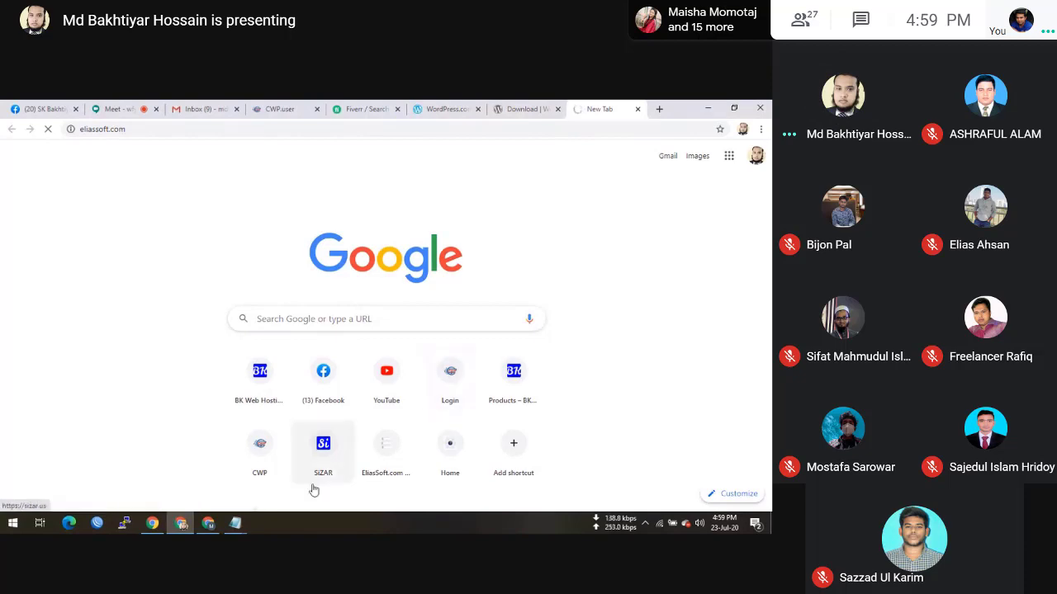
# - Check the Notepad list and the Fiverr results, and open the Domain Registration page of the EliasSoft site
pyautogui.click(237, 525)
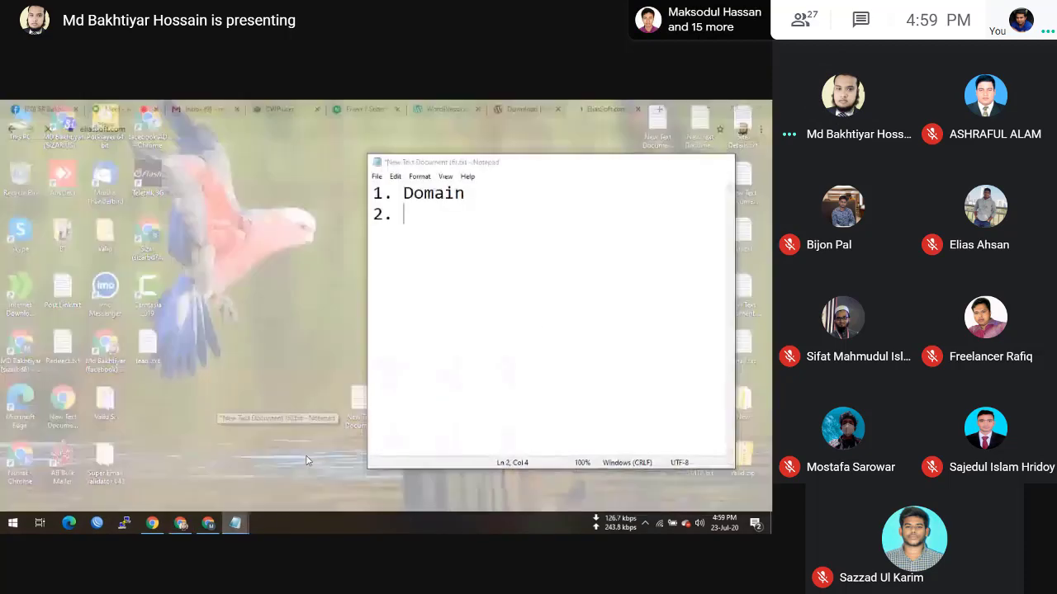
pyautogui.click(305, 461)
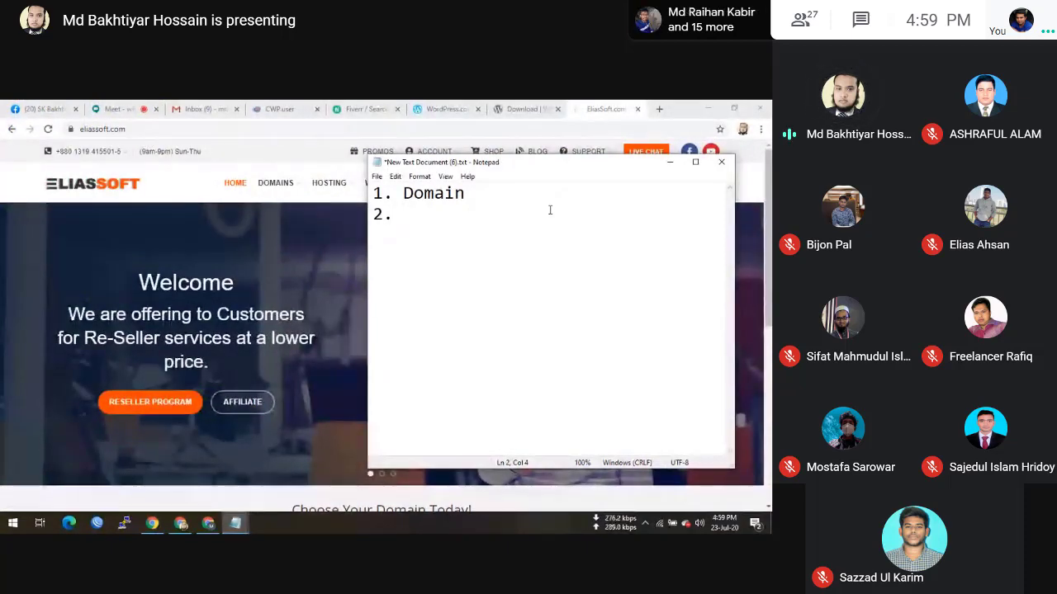
pyautogui.click(394, 107)
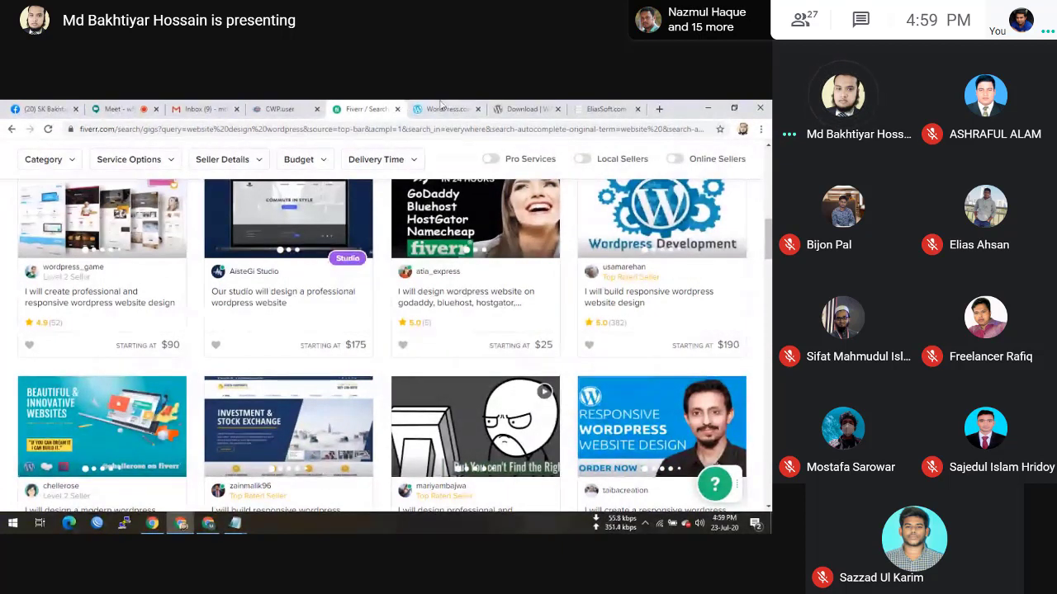
pyautogui.click(606, 108)
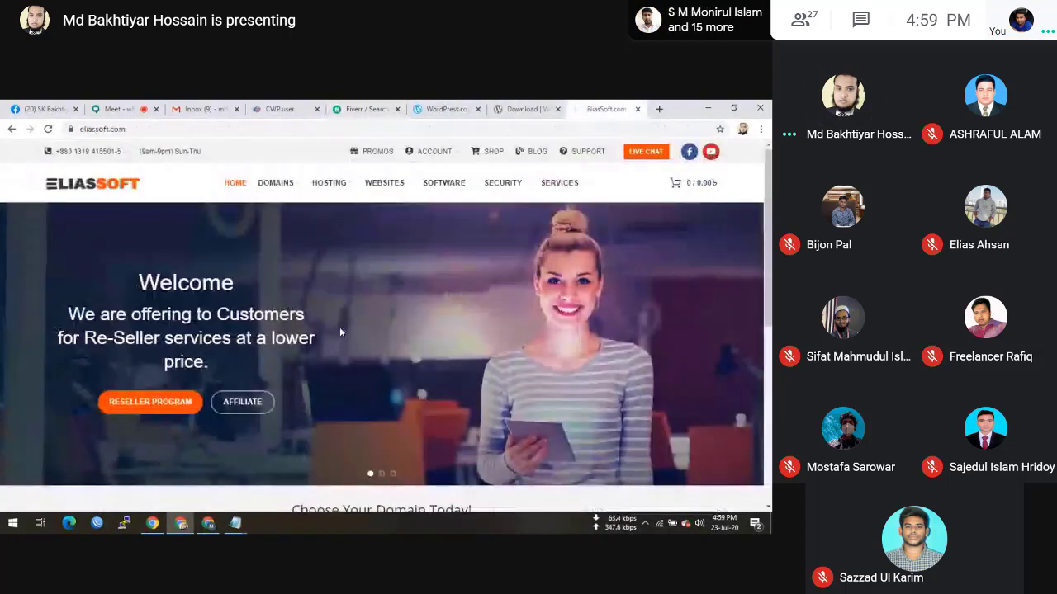
pyautogui.moveTo(289, 192)
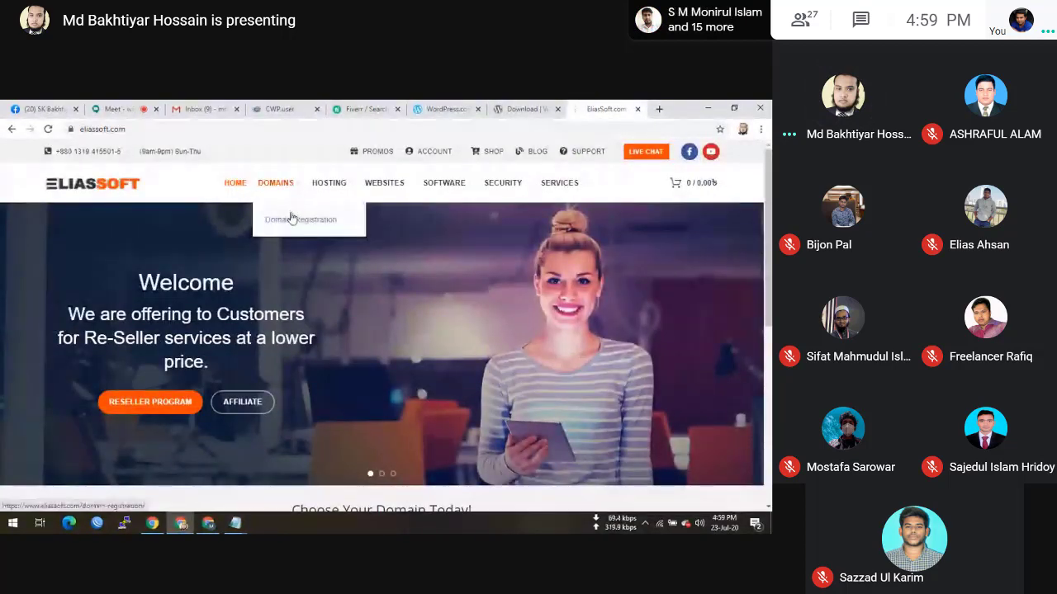
pyautogui.click(290, 218)
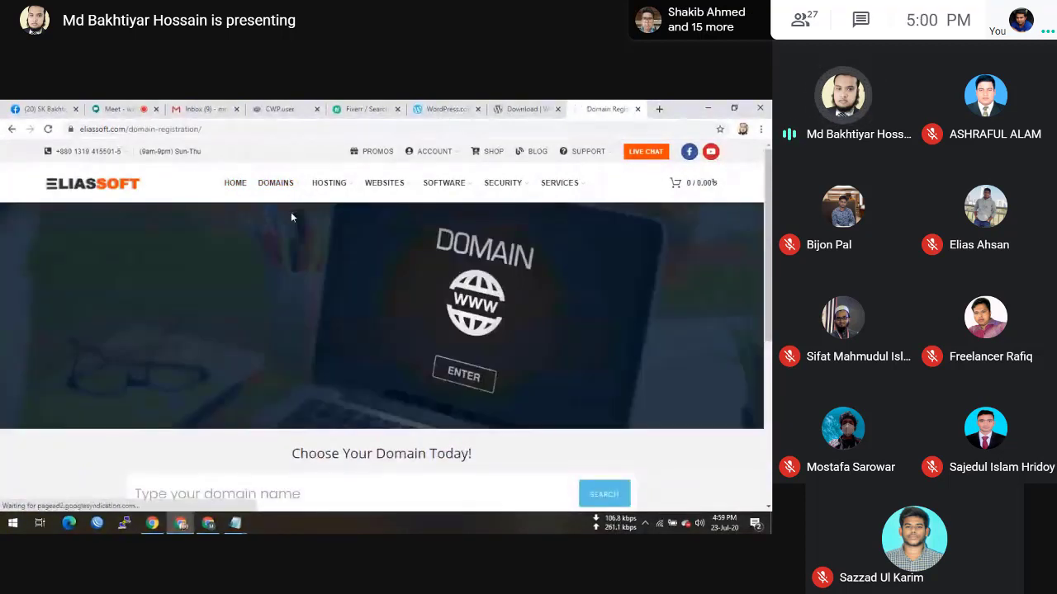
# - Search the availability of the domain name "jckjcksdjfd.com" on the Domain Registration page
pyautogui.scroll(-2, 202, 400)
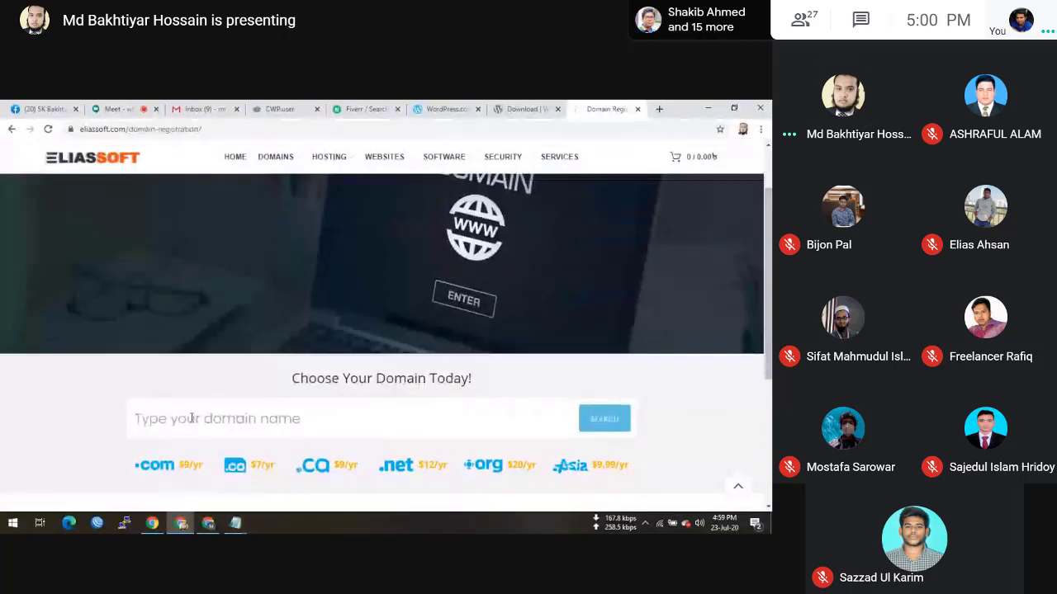
pyautogui.write('jckjcksdj')
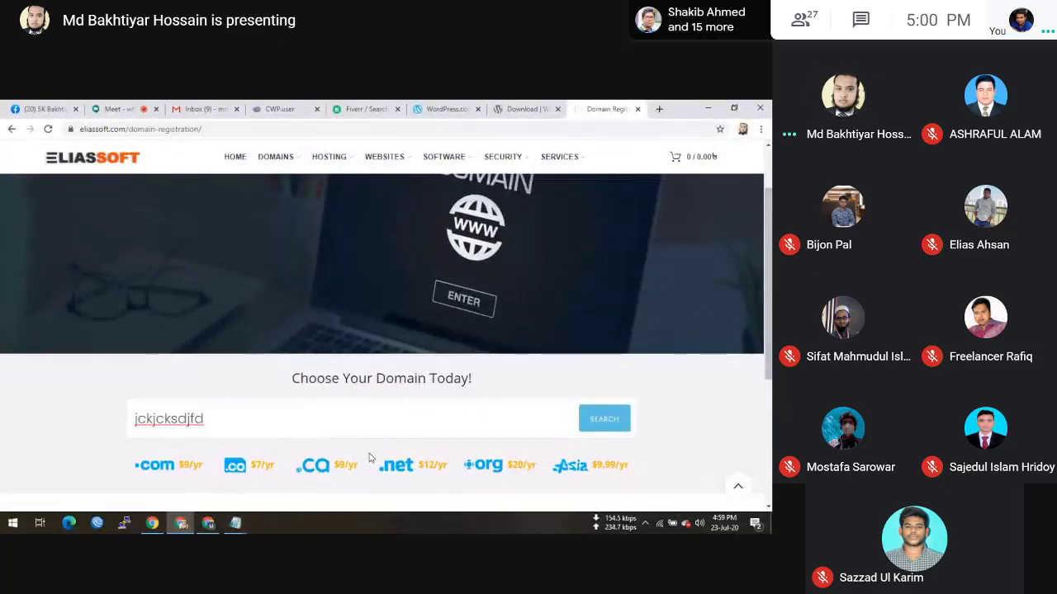
pyautogui.write('fd')
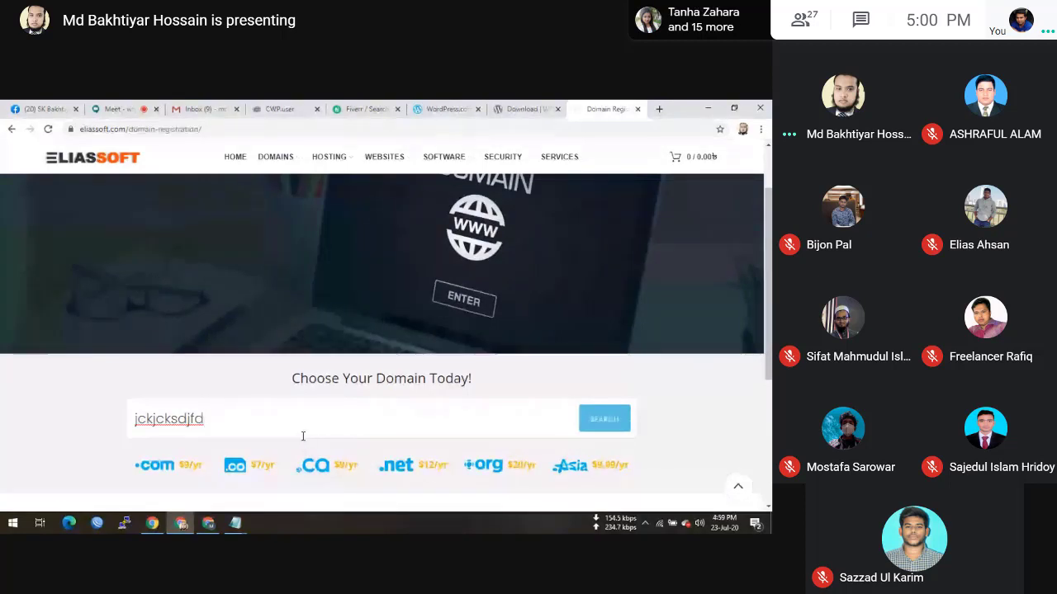
pyautogui.write('.com')
pyautogui.click(587, 422)
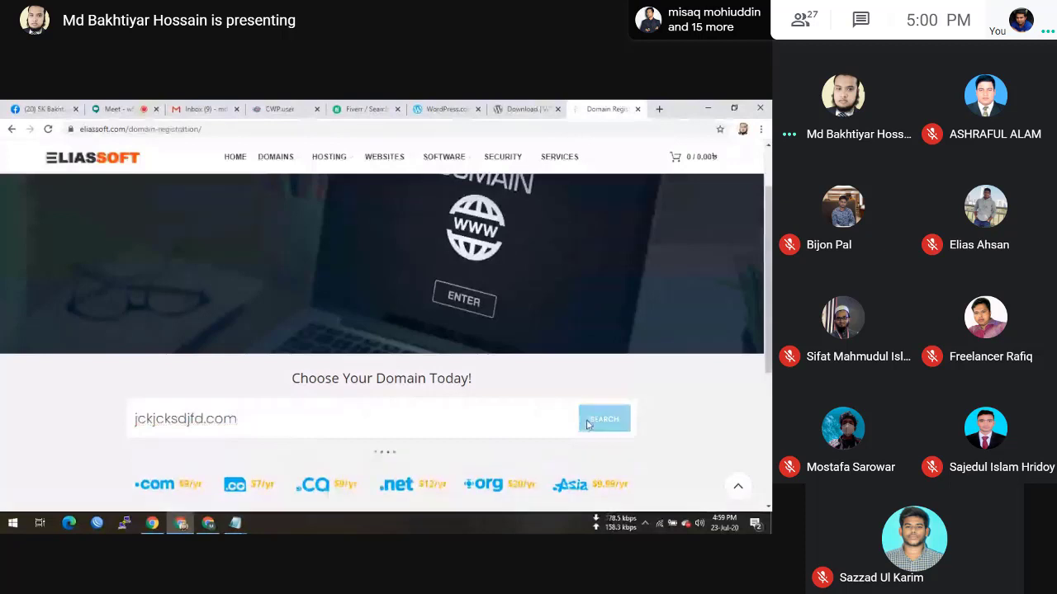
pyautogui.scroll(-2, 594, 401)
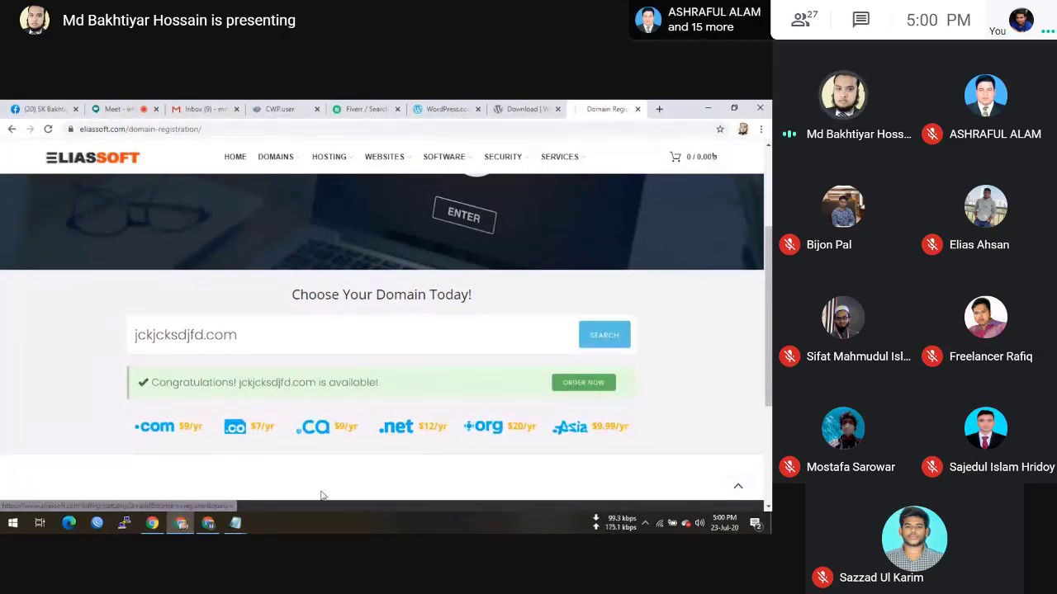
# - Complete the second line of the Notepad list as "2. Hosting" and start a new line below it
pyautogui.moveTo(235, 523)
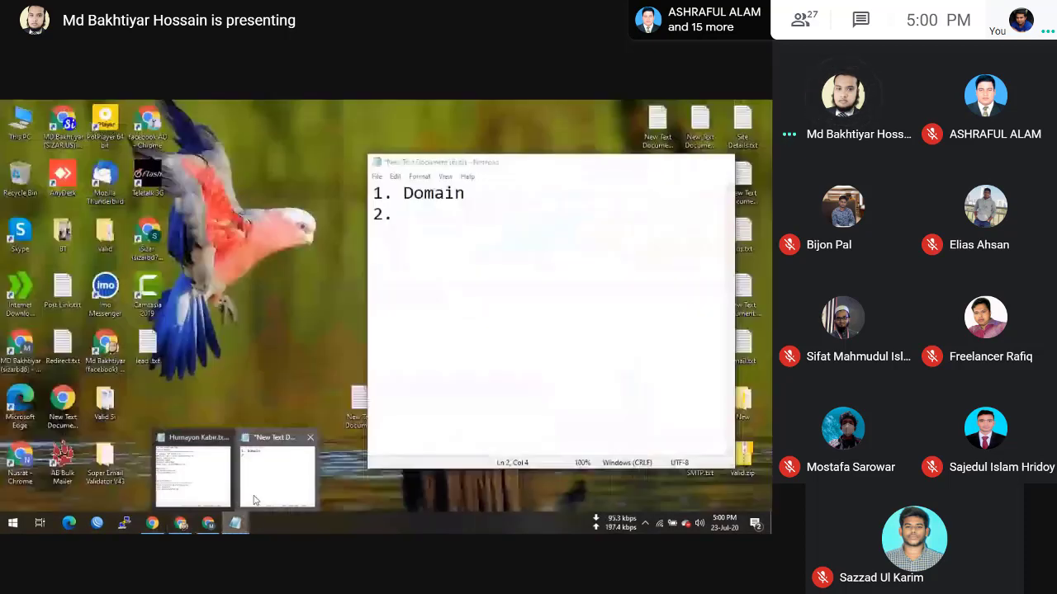
pyautogui.click(254, 495)
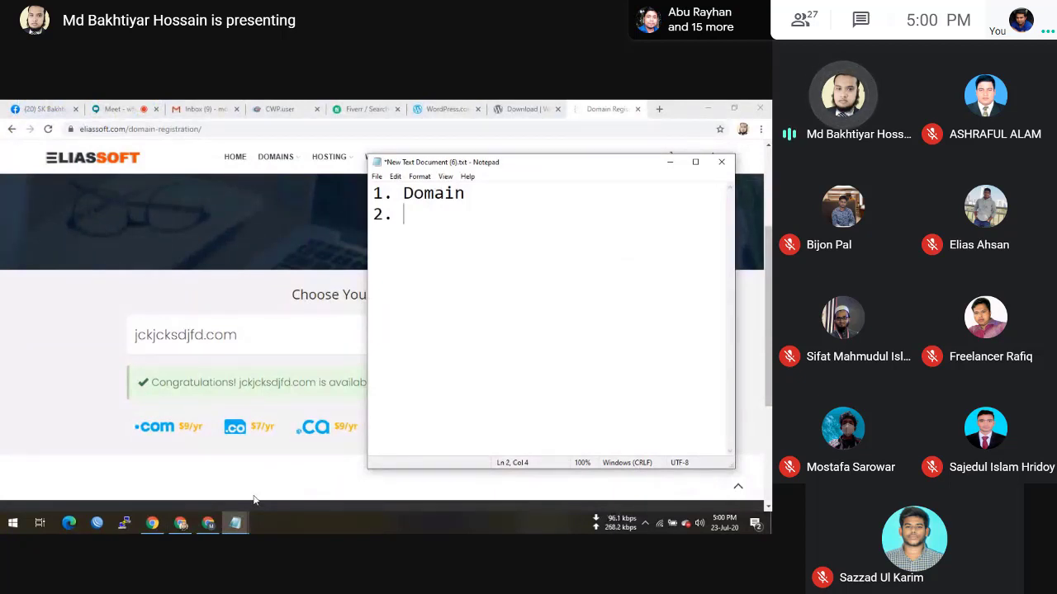
pyautogui.write('GH')
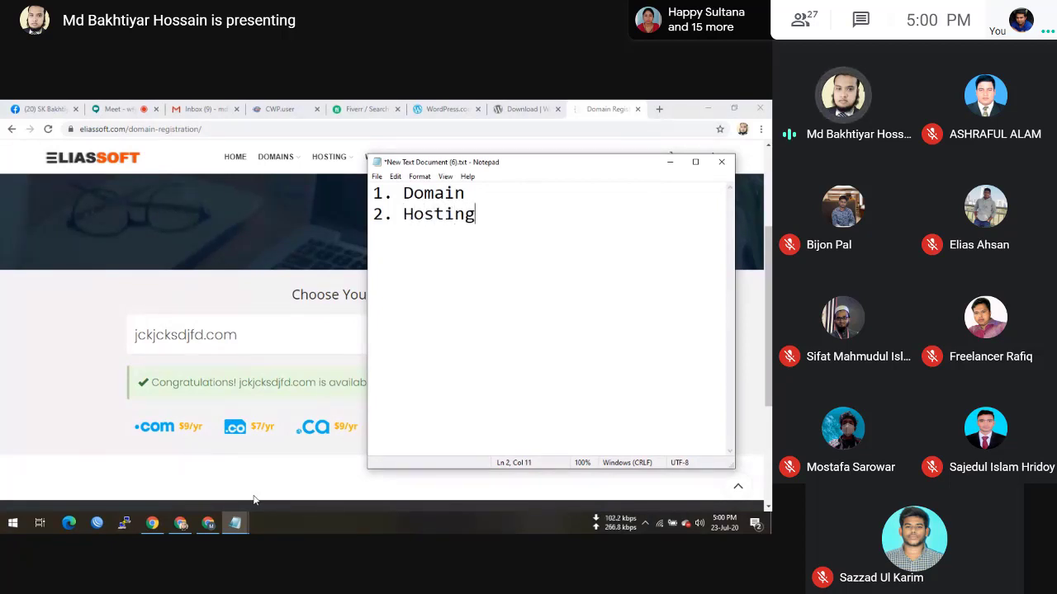
pyautogui.press('Return')
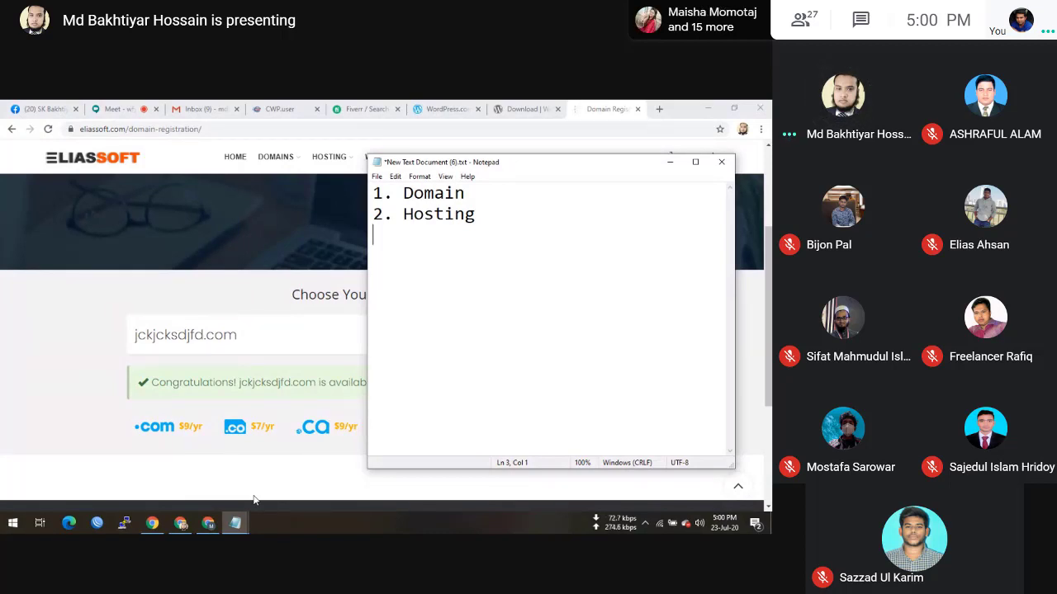
# - Check the Meet call, return to the domain search page and highlight the availability message
pyautogui.click(116, 108)
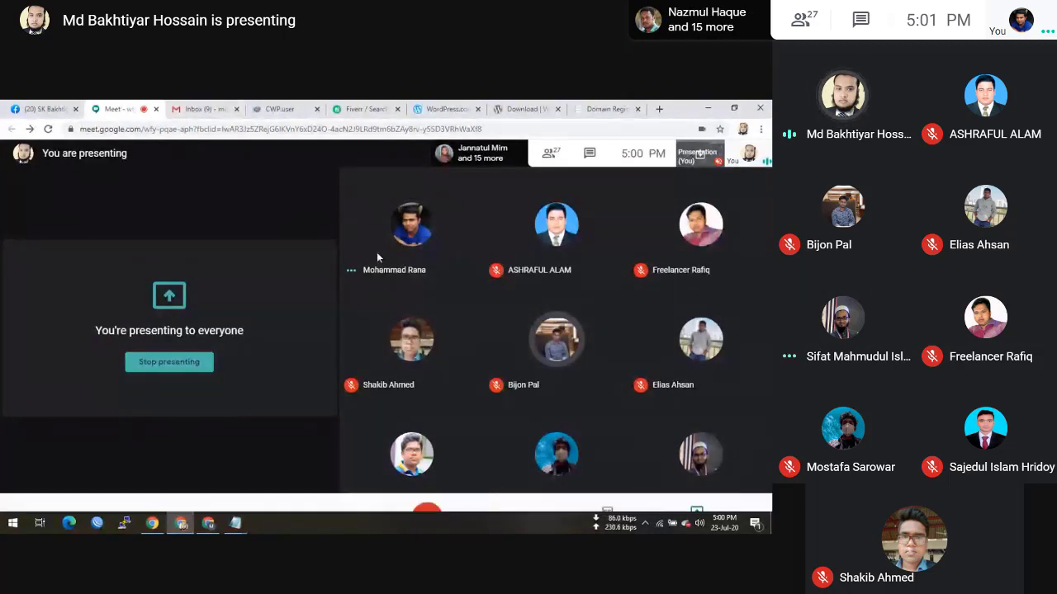
pyautogui.click(608, 107)
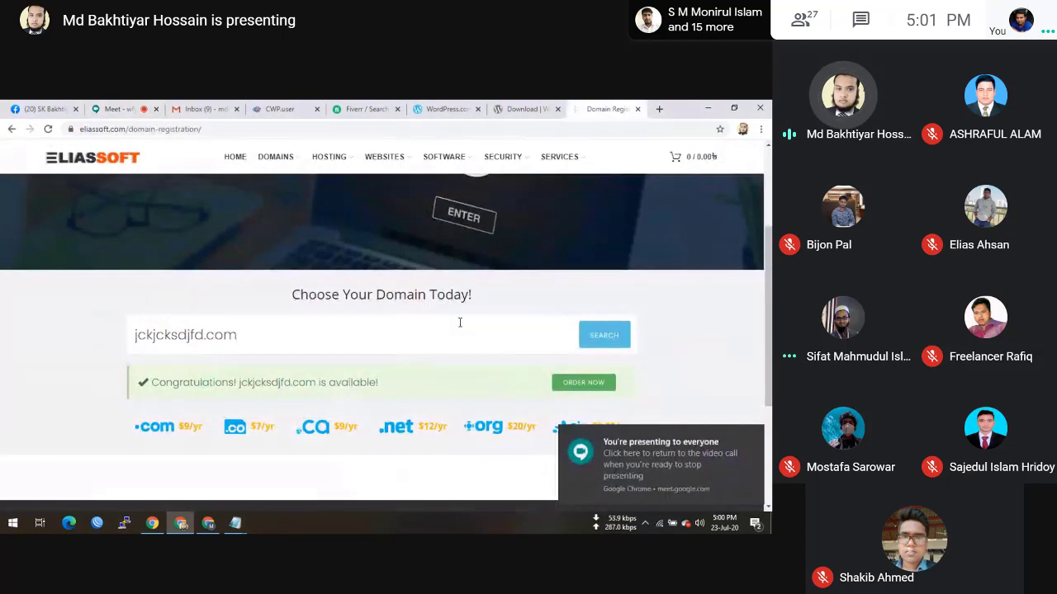
pyautogui.tripleClick(361, 382)
# - Open the Shared Hosting page of the EliasSoft site and examine the yearly prices and features of its plans
pyautogui.moveTo(408, 170)
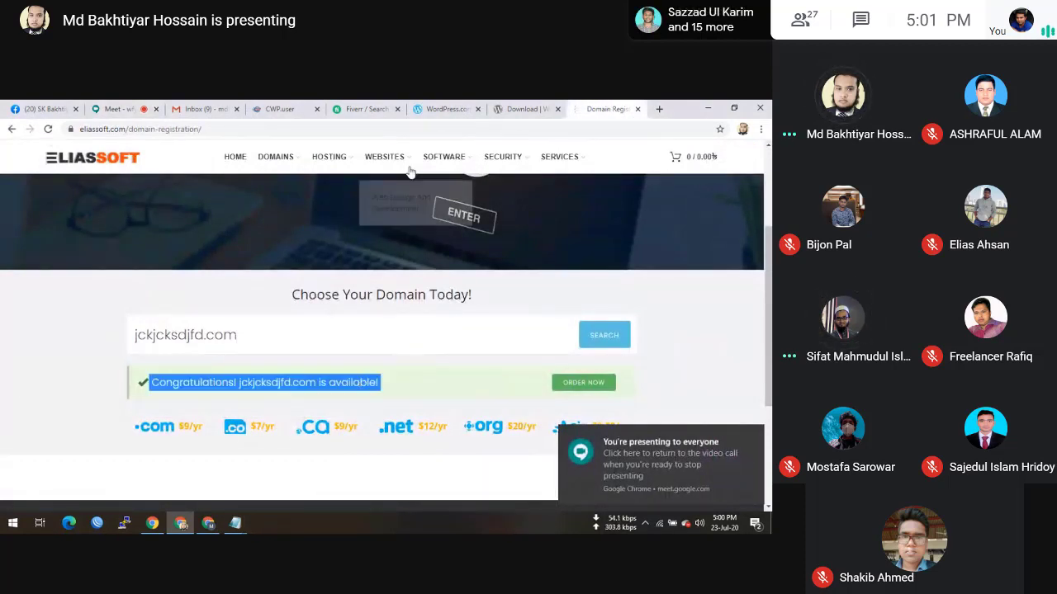
pyautogui.moveTo(332, 159)
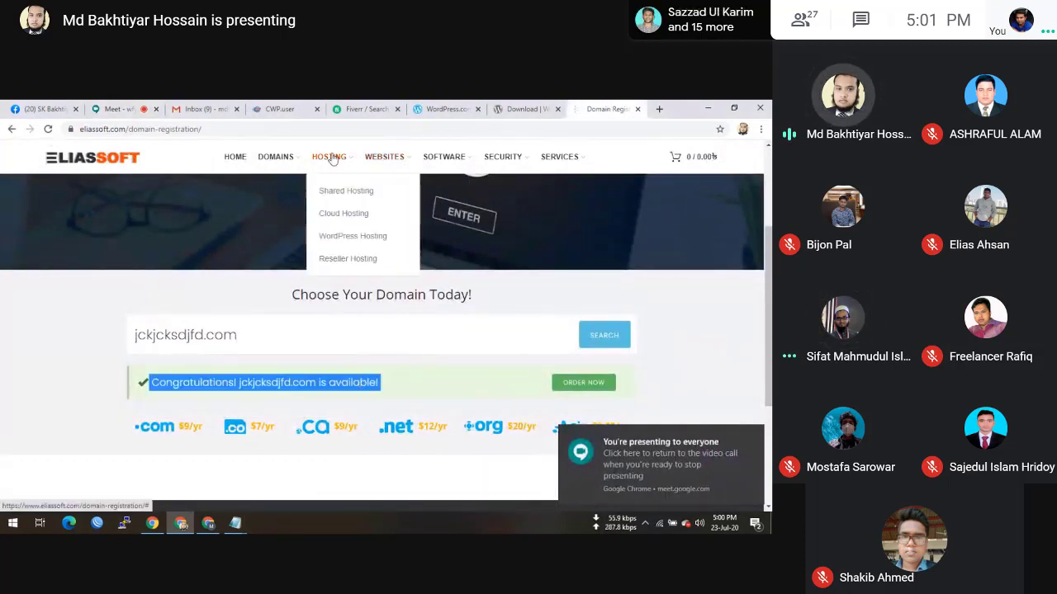
pyautogui.click(352, 191)
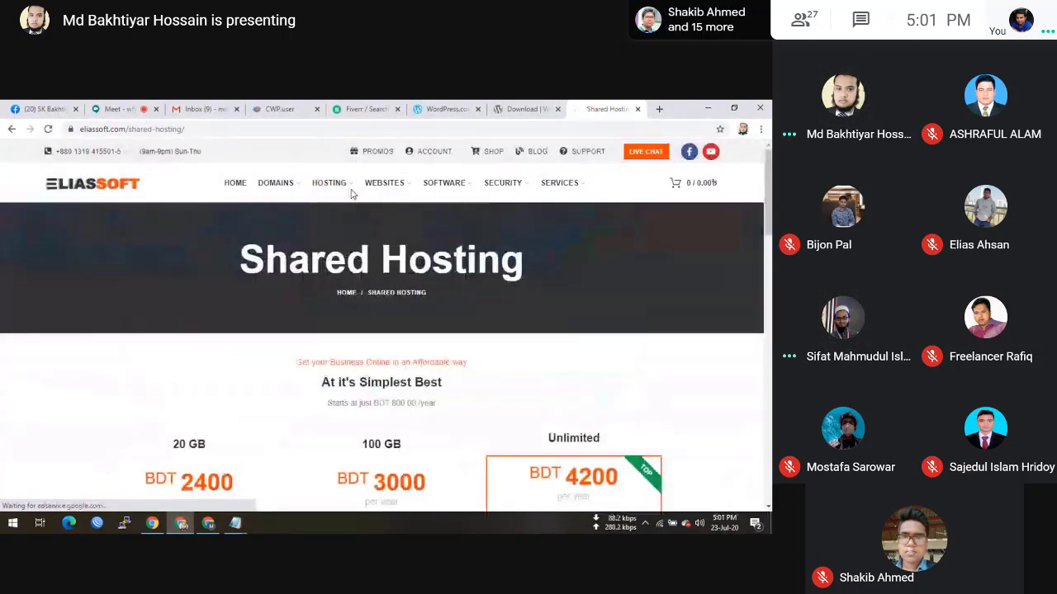
pyautogui.scroll(-2, 351, 195)
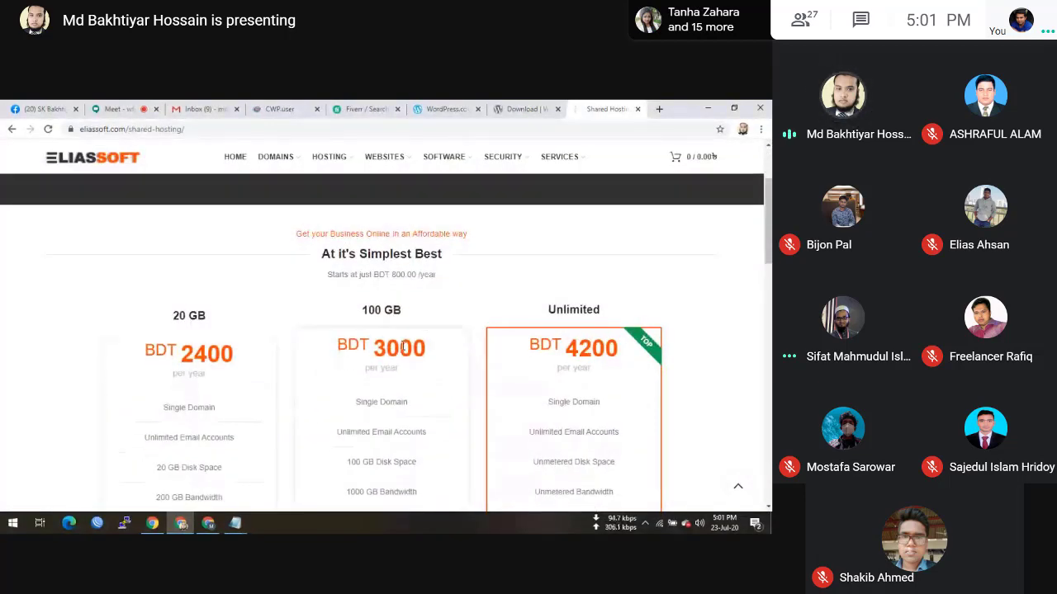
pyautogui.scroll(-1, 408, 347)
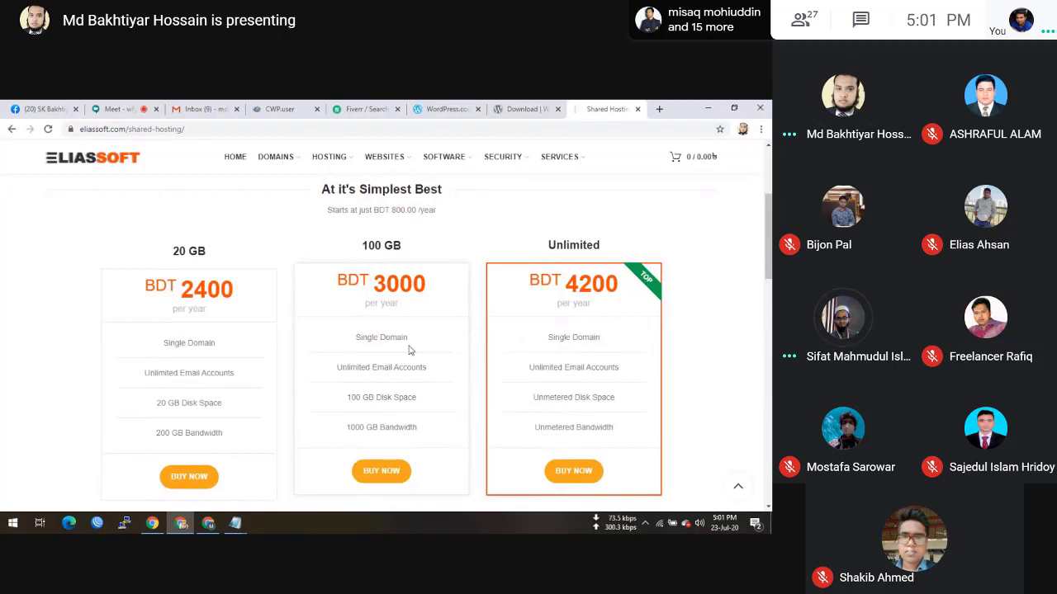
pyautogui.scroll(-2, 408, 350)
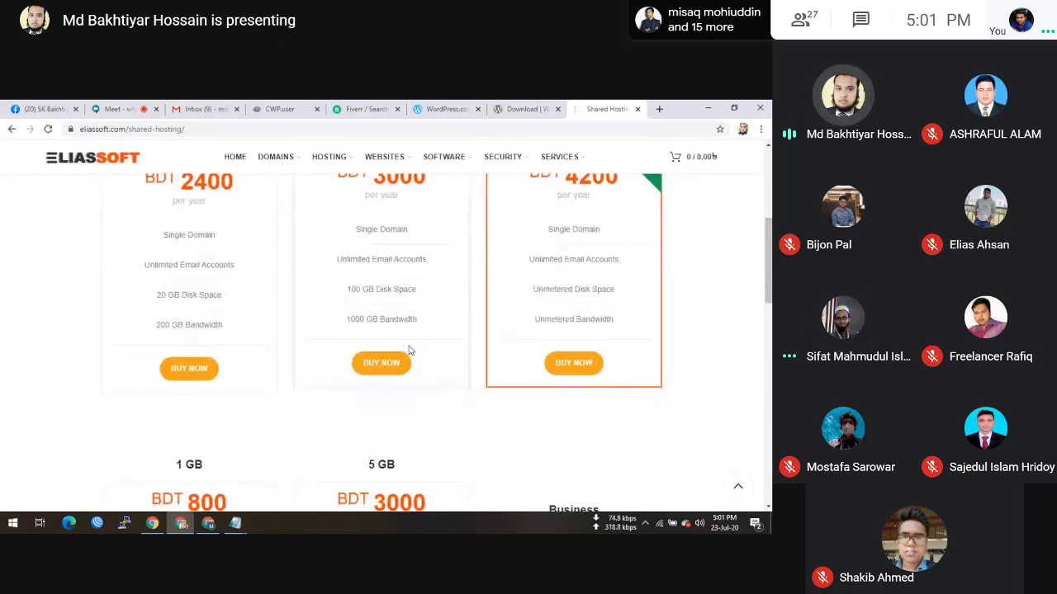
pyautogui.scroll(-2, 407, 350)
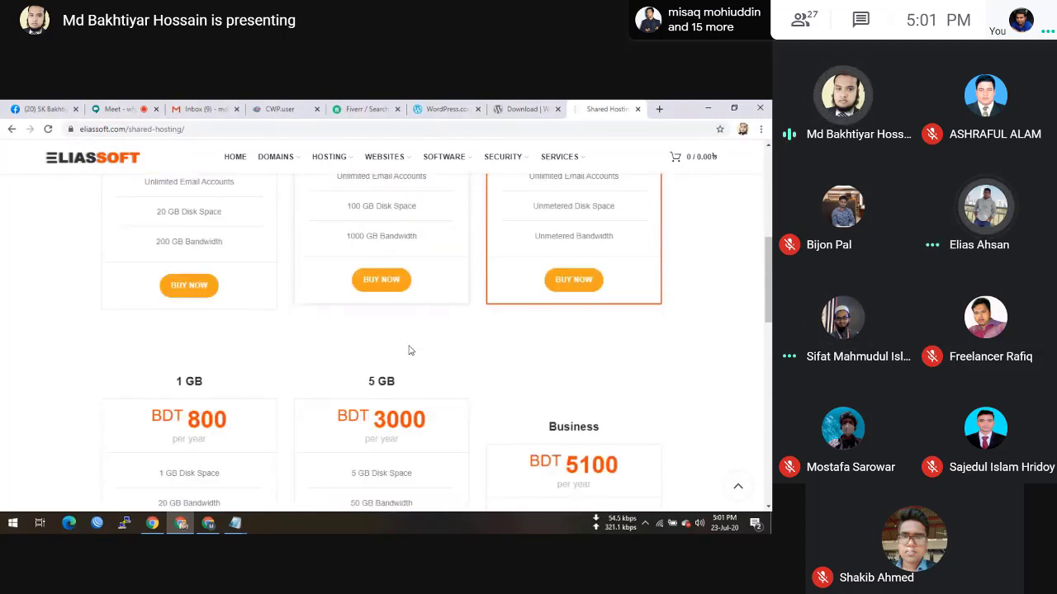
# - Log in to the CWP control panel with the prefilled credentials and look through the dashboard from CWP Settings to SQL Services
pyautogui.click(152, 107)
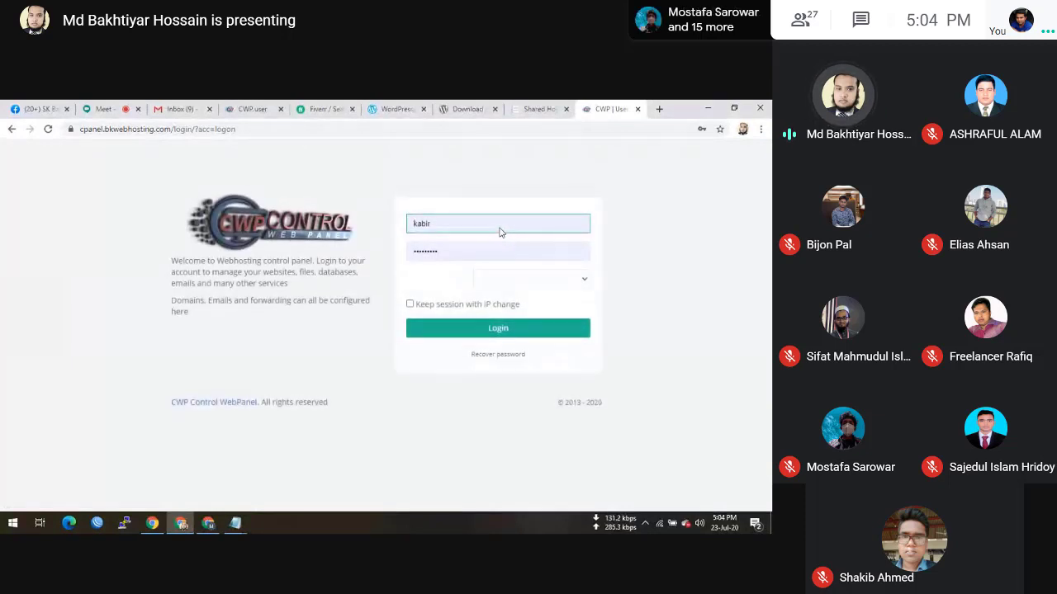
pyautogui.click(506, 332)
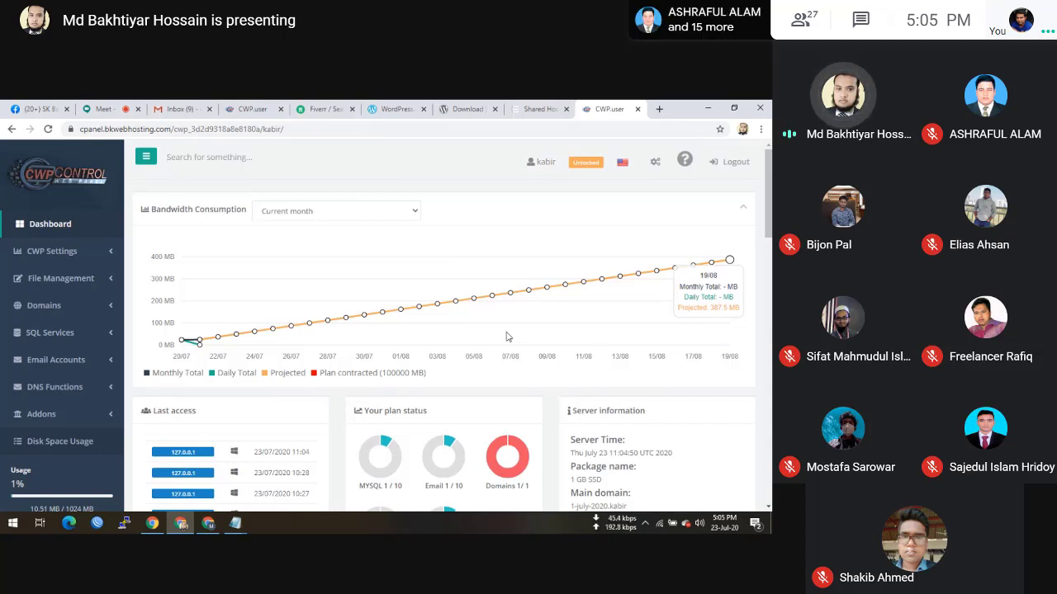
pyautogui.scroll(-1, 508, 337)
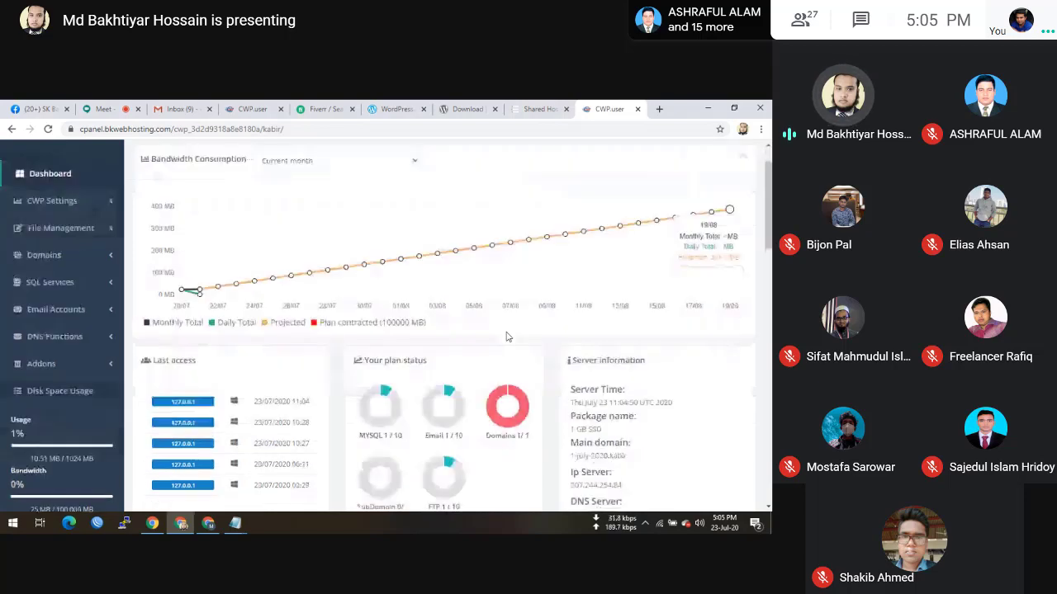
pyautogui.scroll(-4, 507, 337)
pyautogui.scroll(-3, 521, 295)
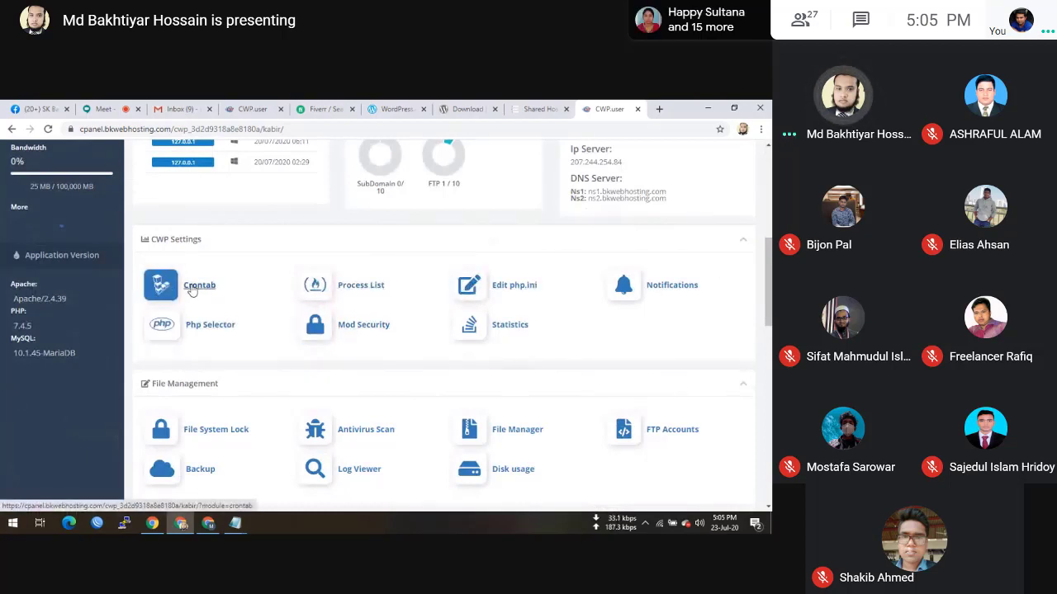
pyautogui.scroll(-2, 272, 306)
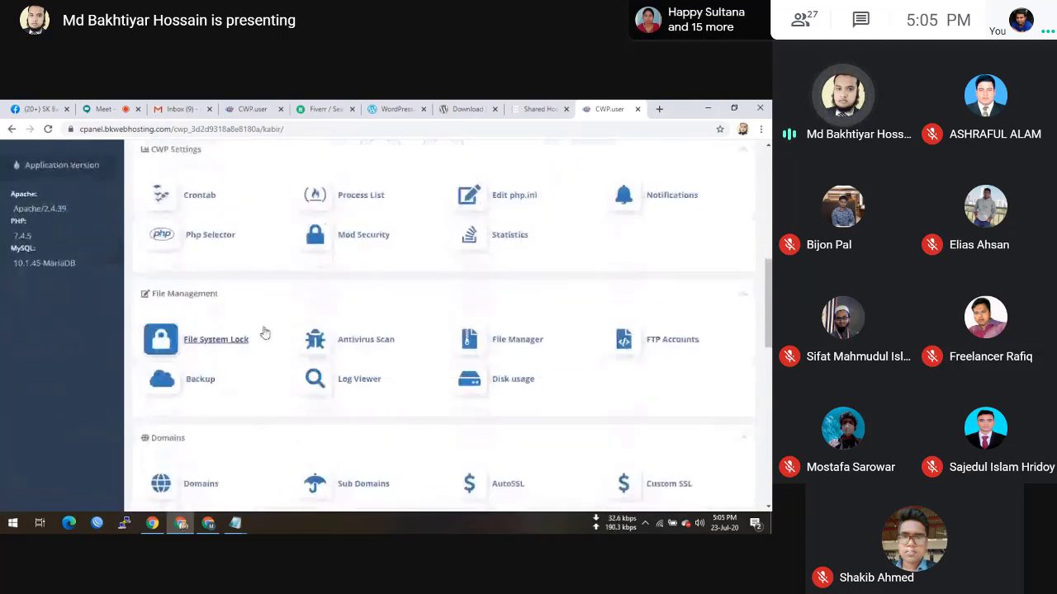
pyautogui.scroll(-2, 501, 346)
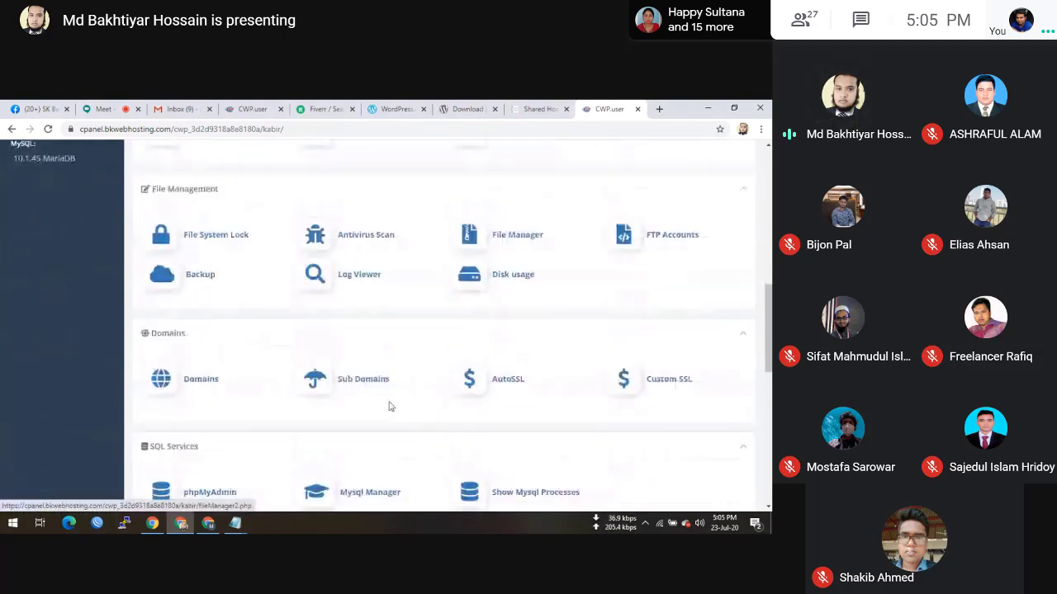
pyautogui.scroll(-4, 465, 424)
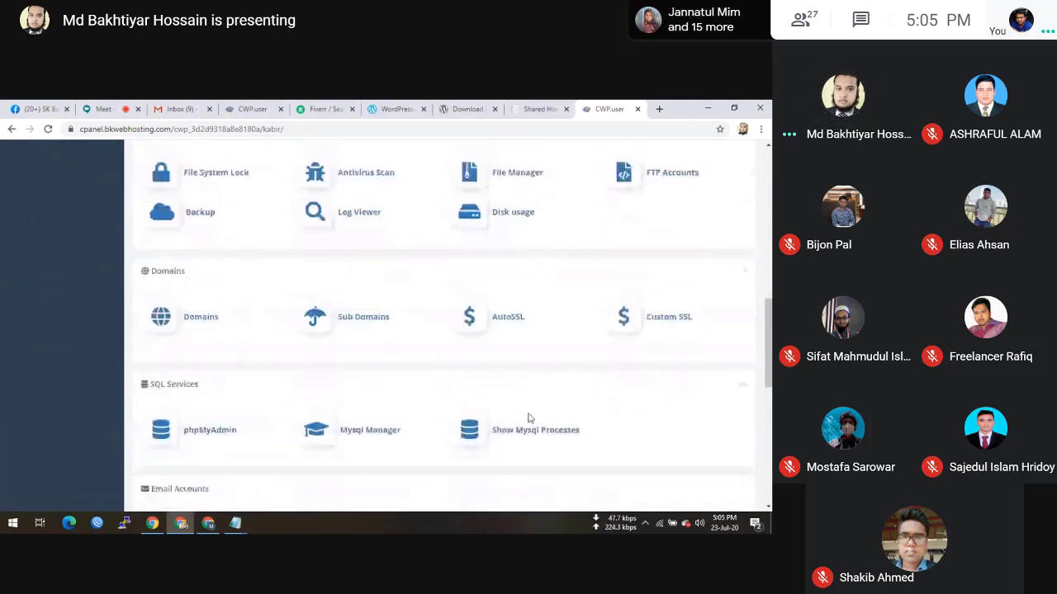
# - Examine the remaining control panel dashboard sections, from Email Accounts and DNS Functions to Addons and Settings
pyautogui.scroll(-3, 625, 302)
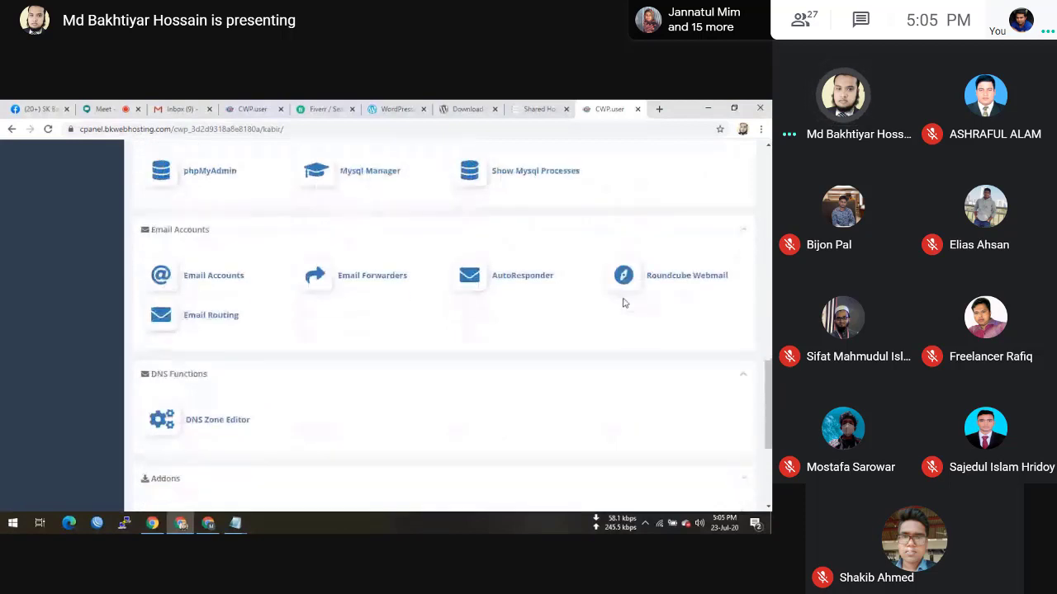
pyautogui.scroll(3, 625, 303)
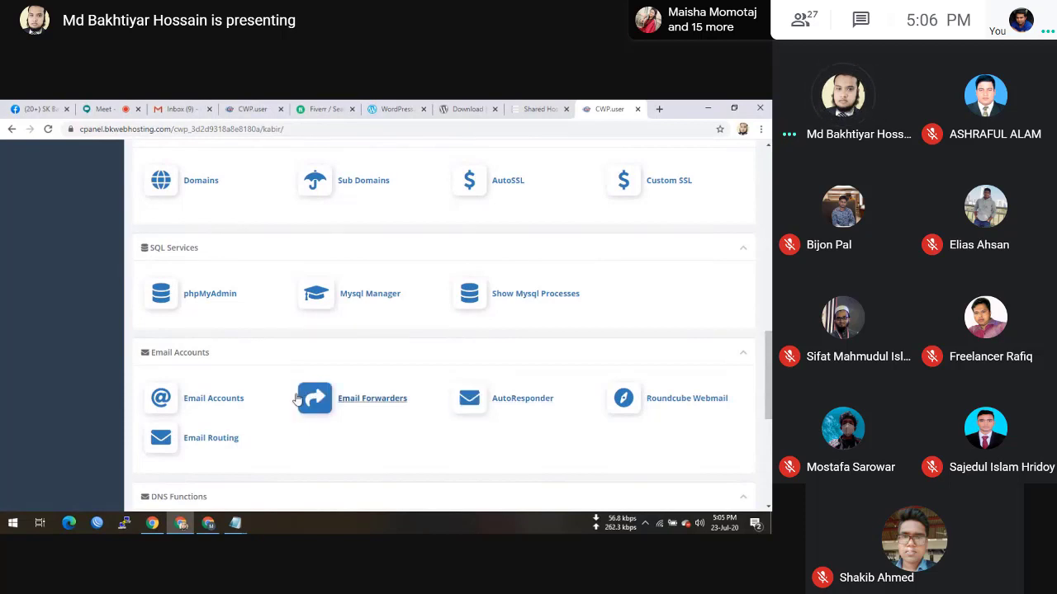
pyautogui.scroll(-1, 294, 396)
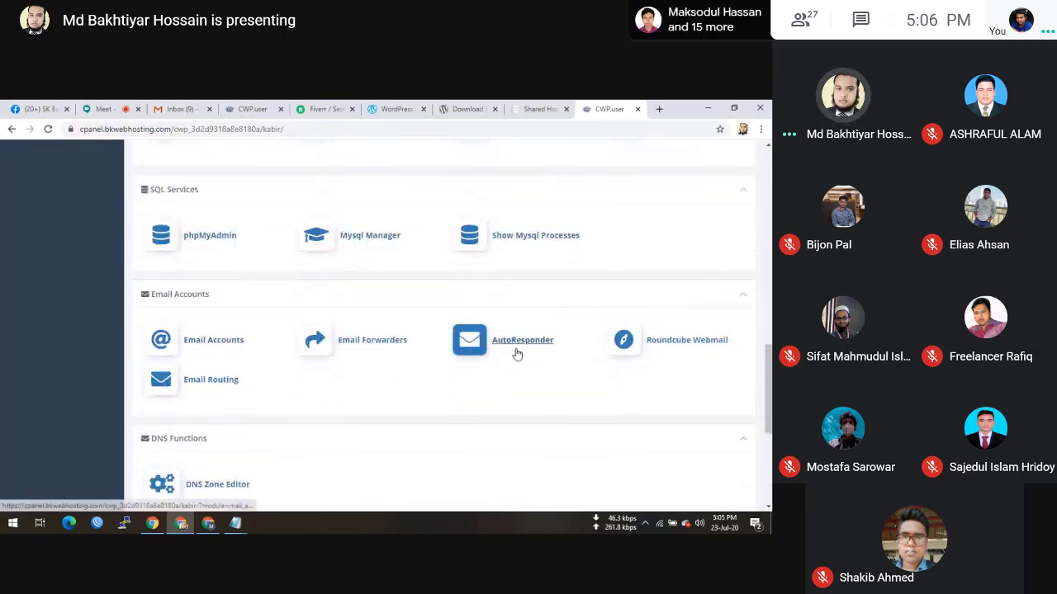
pyautogui.scroll(-2, 371, 367)
pyautogui.scroll(-2, 297, 346)
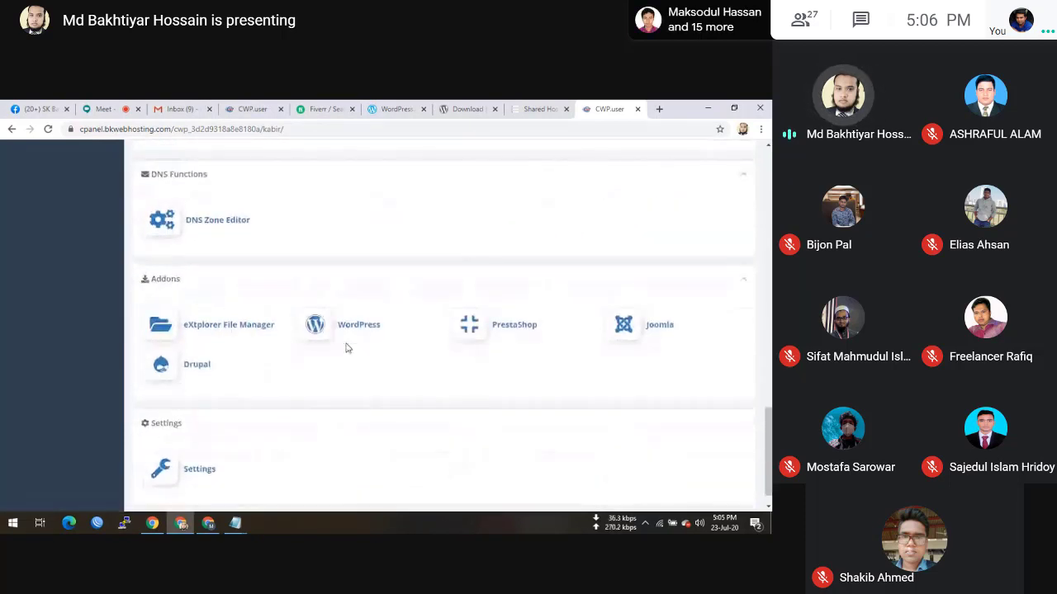
pyautogui.scroll(-1, 346, 348)
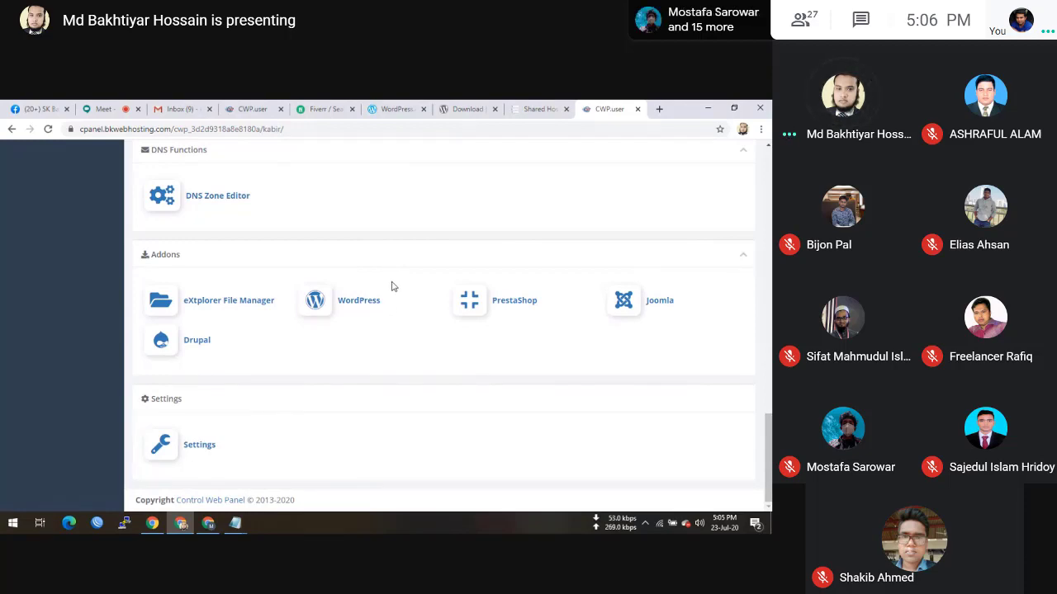
pyautogui.scroll(15, 392, 287)
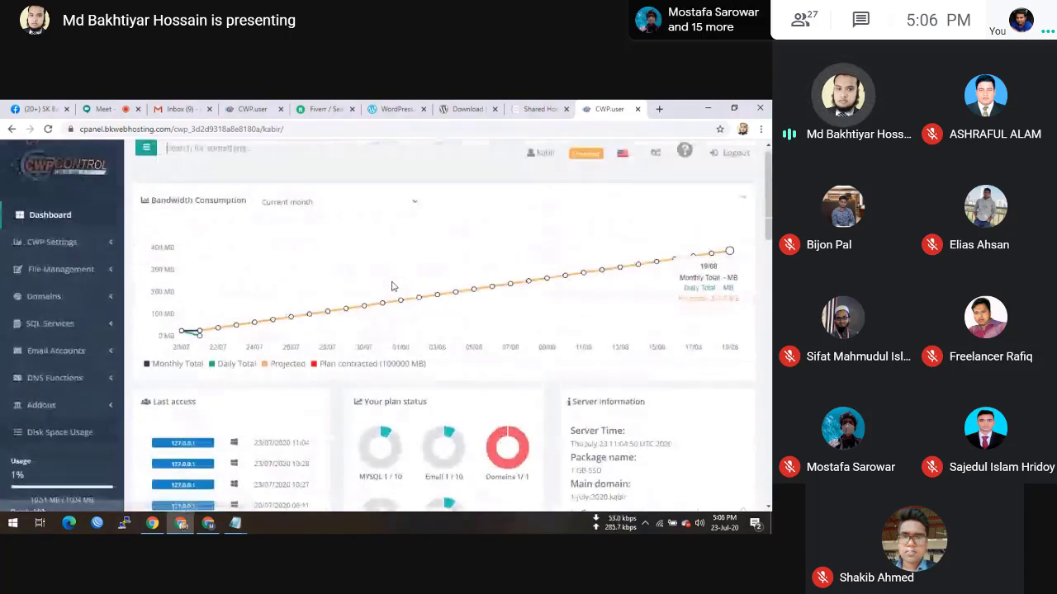
# - Open the Domains page from the control panel dashboard and highlight the kabirsoft.xyz entry in the domain list
pyautogui.scroll(-10, 392, 286)
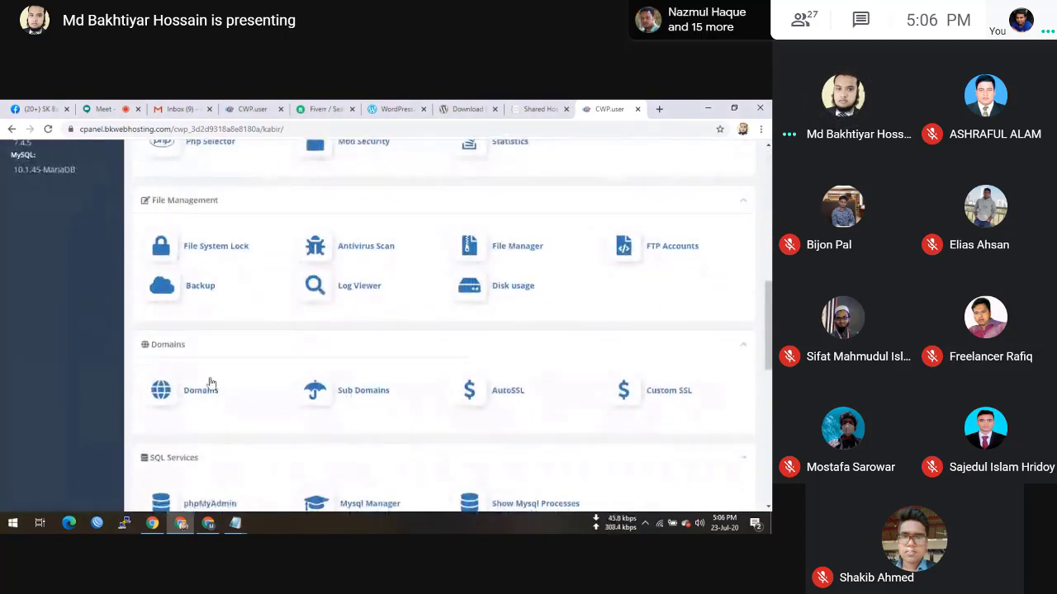
pyautogui.click(204, 388)
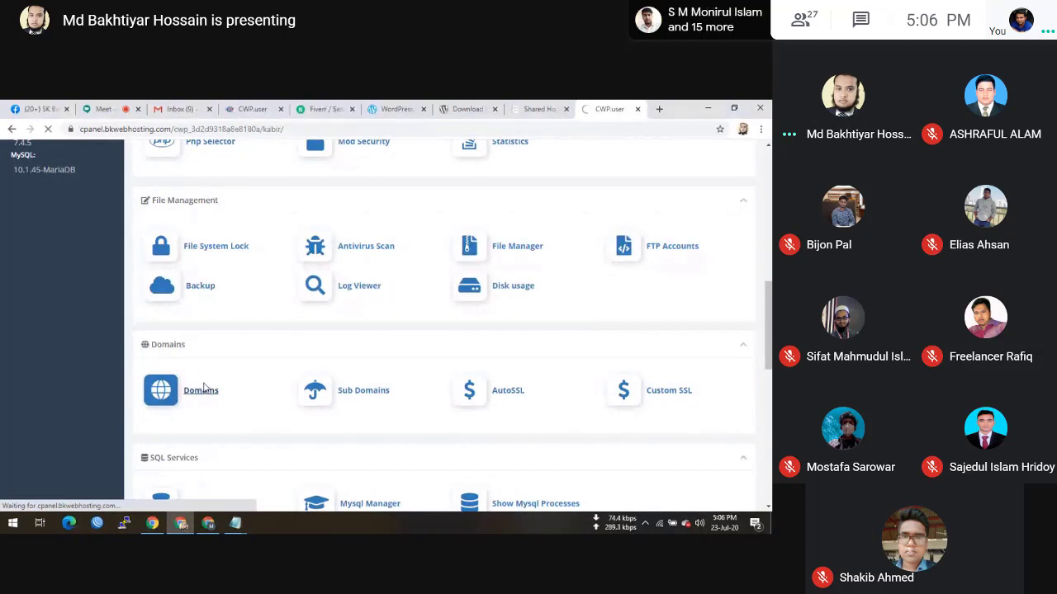
pyautogui.scroll(-1, 205, 387)
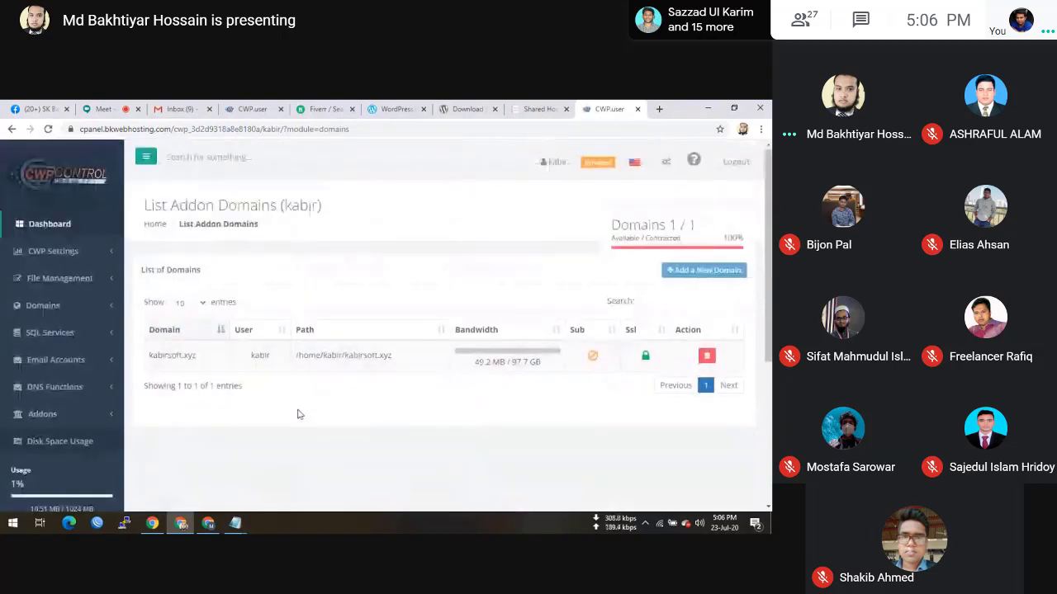
pyautogui.doubleClick(159, 356)
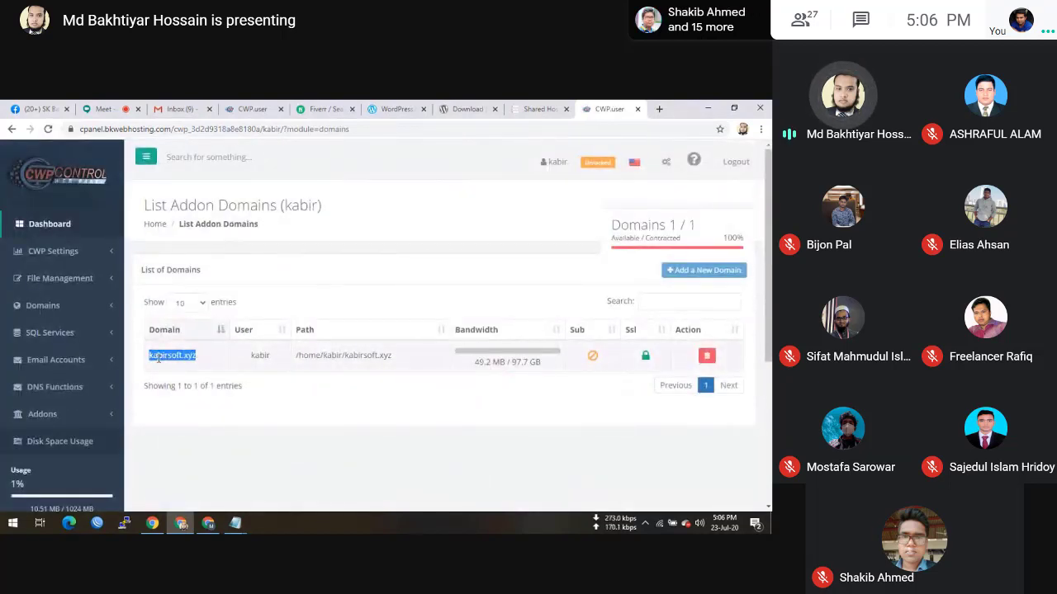
pyautogui.click(159, 358)
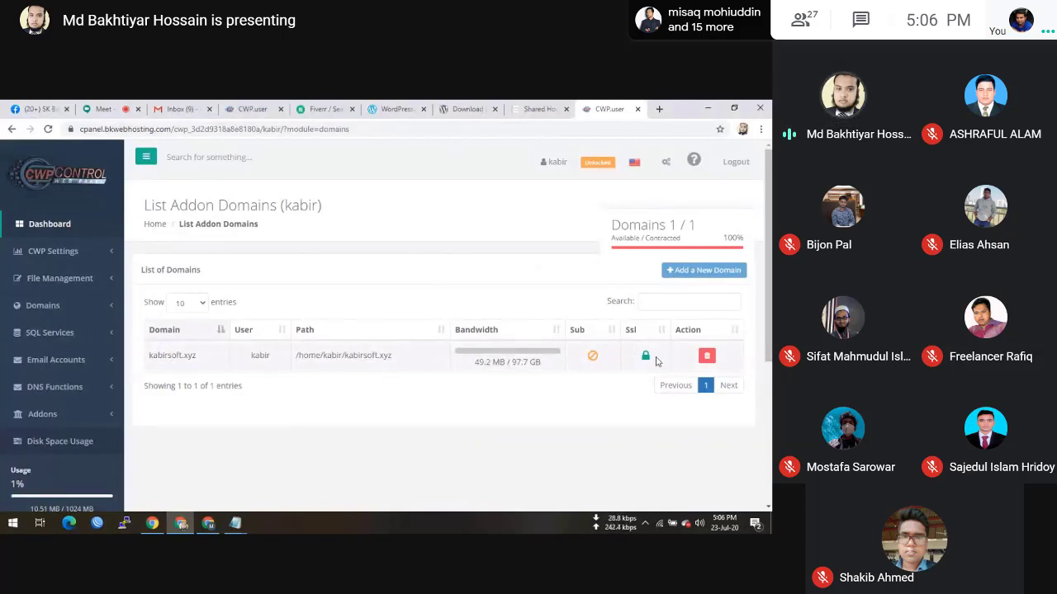
# - Open the WordPress addon in the control panel and start adding a new WordPress installation
pyautogui.scroll(-1, 516, 388)
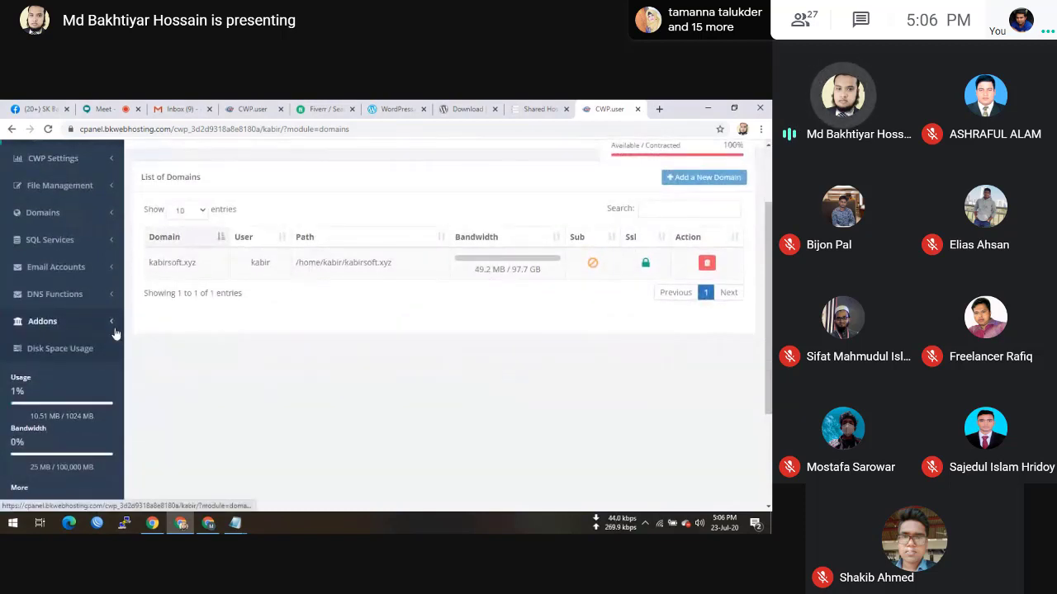
pyautogui.click(114, 331)
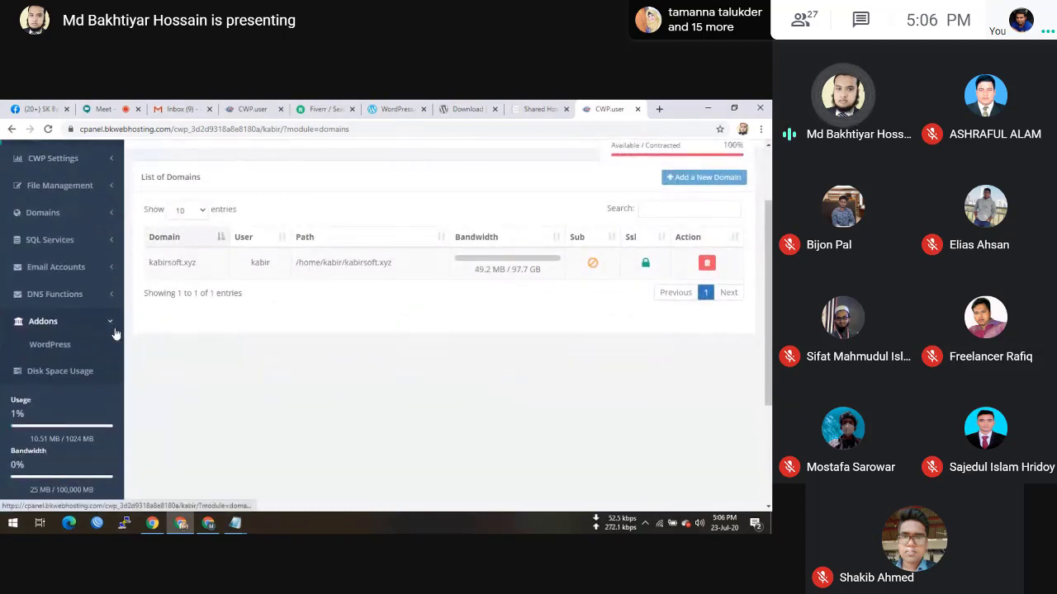
pyautogui.click(67, 348)
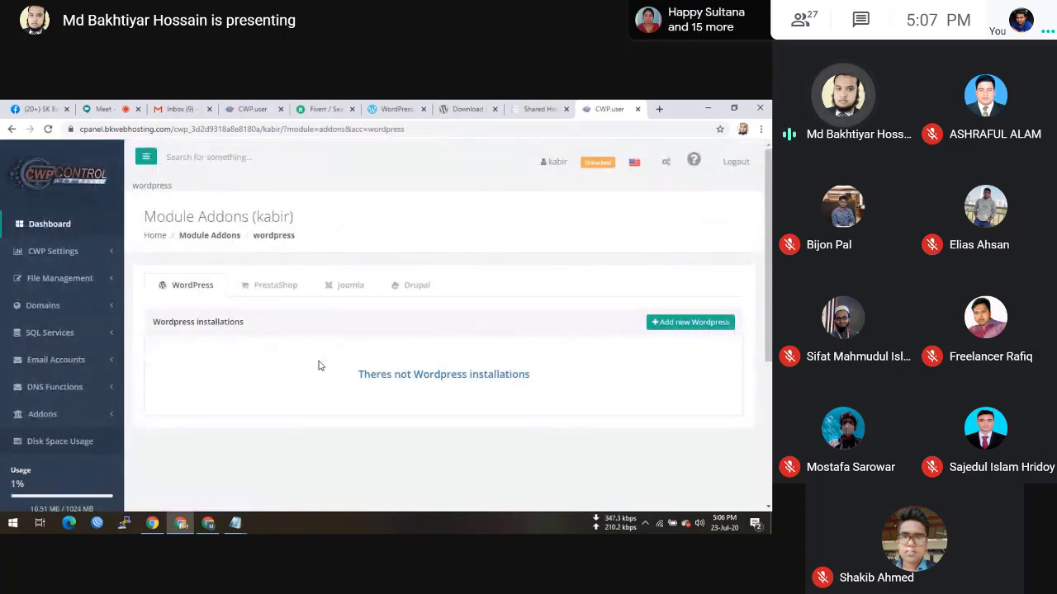
pyautogui.scroll(-1, 320, 366)
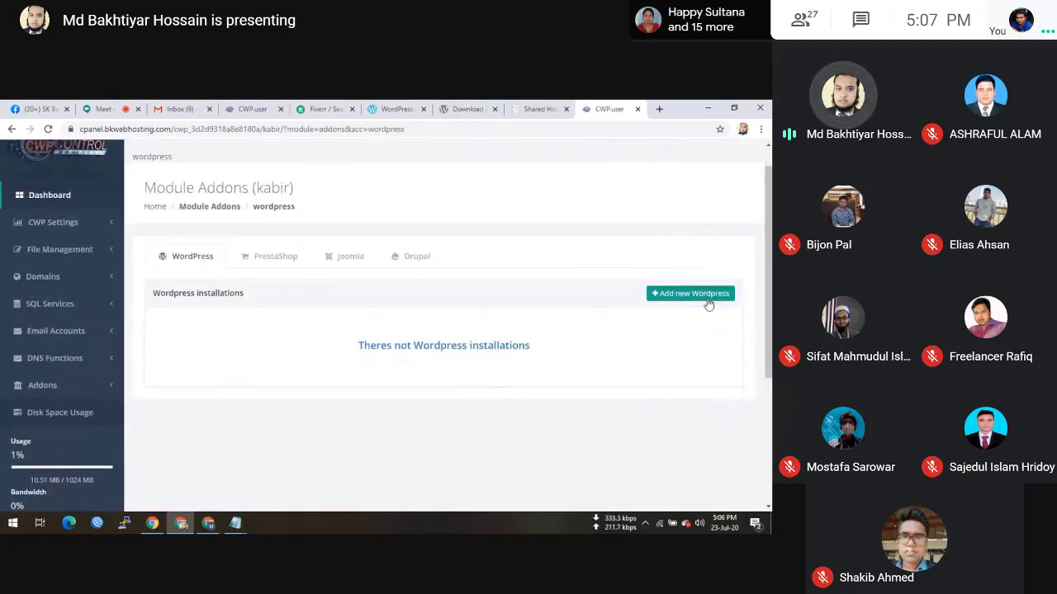
pyautogui.click(707, 296)
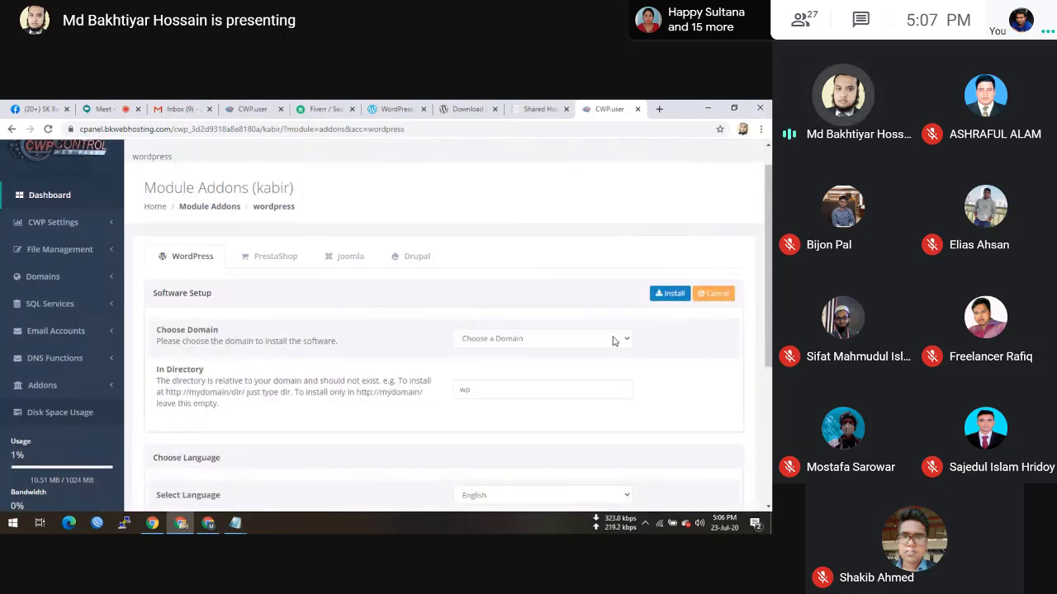
# - Choose kabirsoft.xyz as the domain for the WordPress installation and admit the waiting participant to the Meet call
pyautogui.scroll(-1, 613, 341)
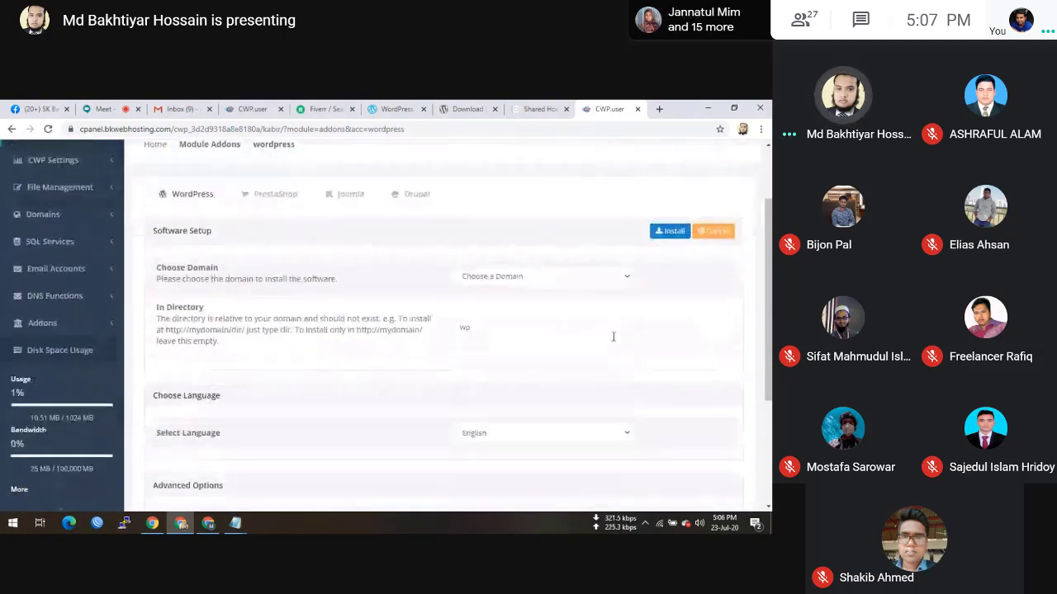
pyautogui.click(607, 281)
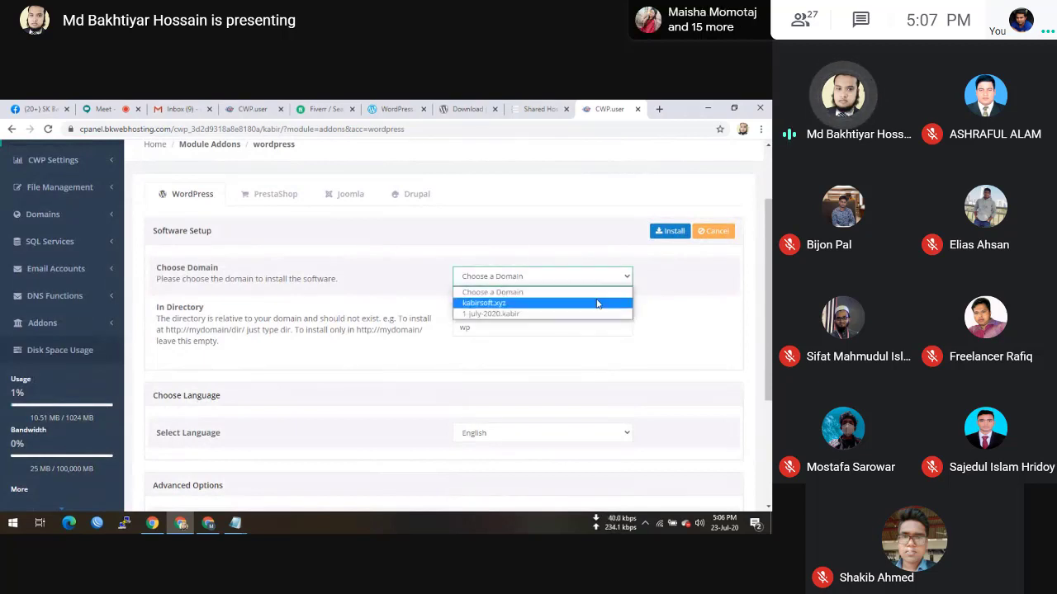
pyautogui.click(480, 306)
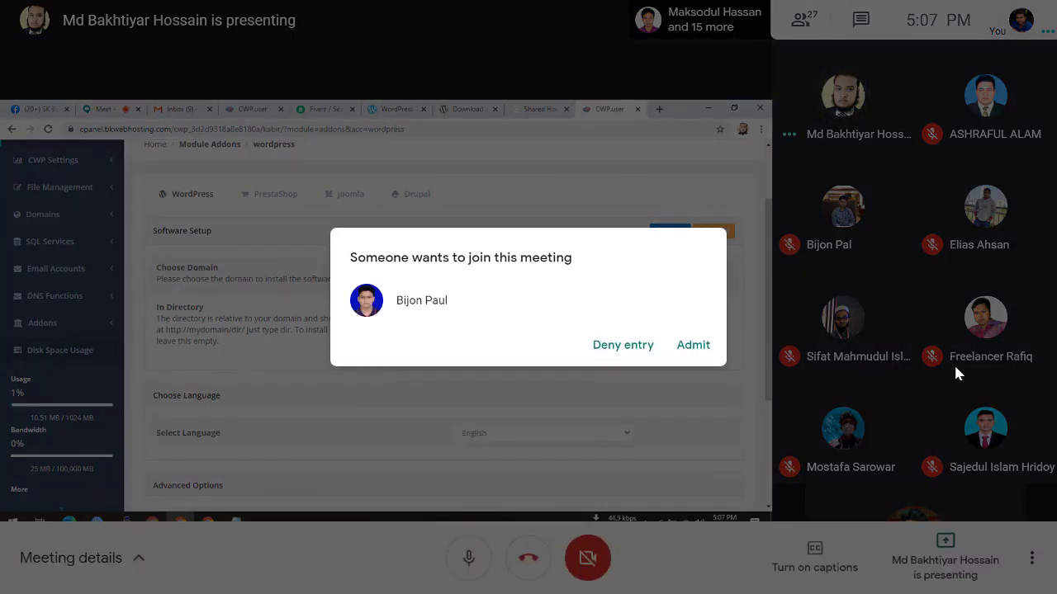
pyautogui.click(694, 345)
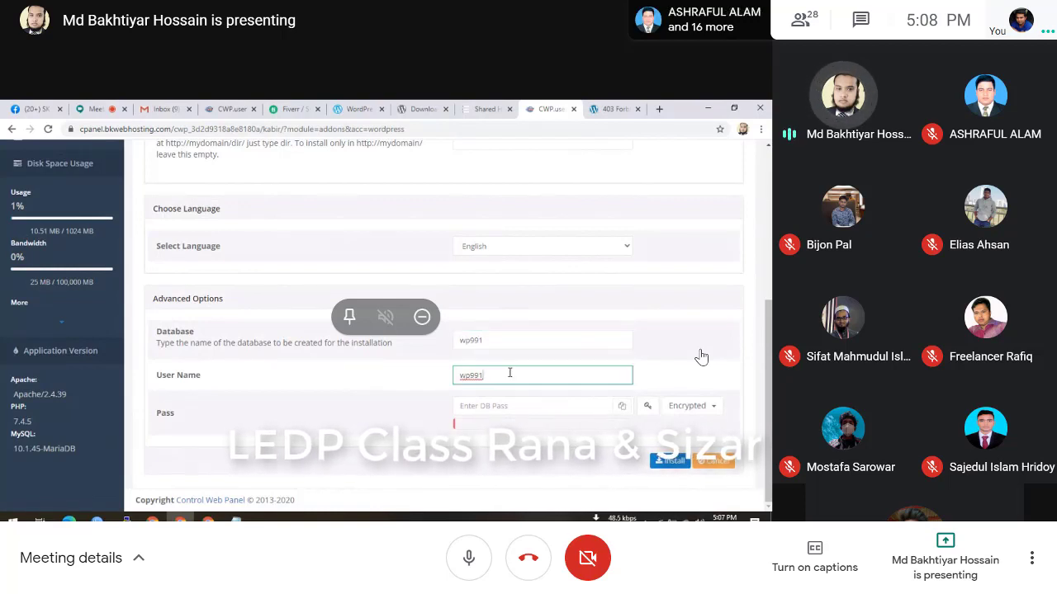
# - Generate a random database password in the Pass field and add a symbol at its end
pyautogui.click(642, 406)
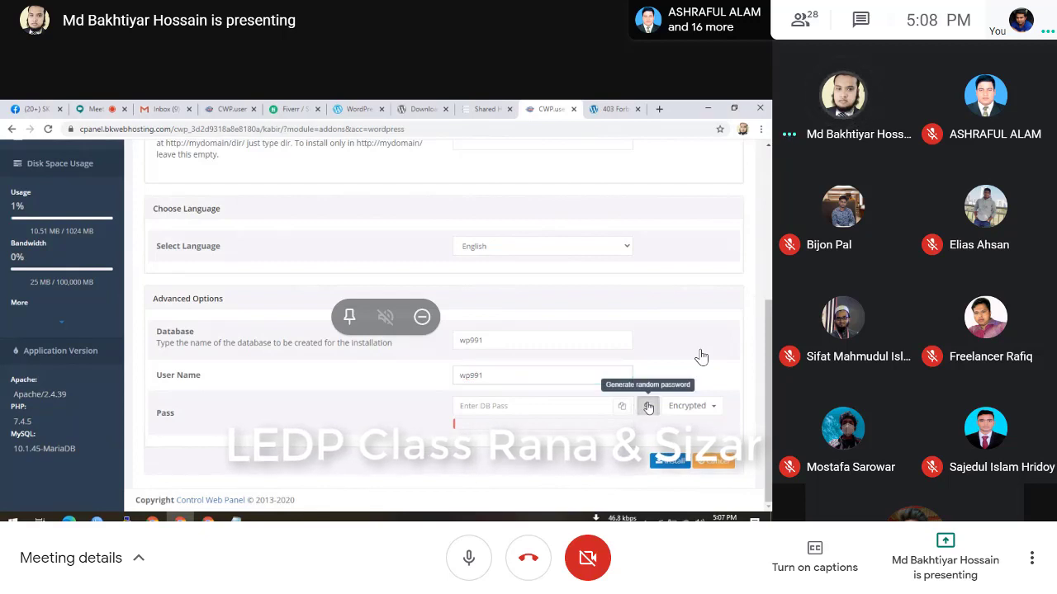
pyautogui.click(569, 412)
pyautogui.write('@')
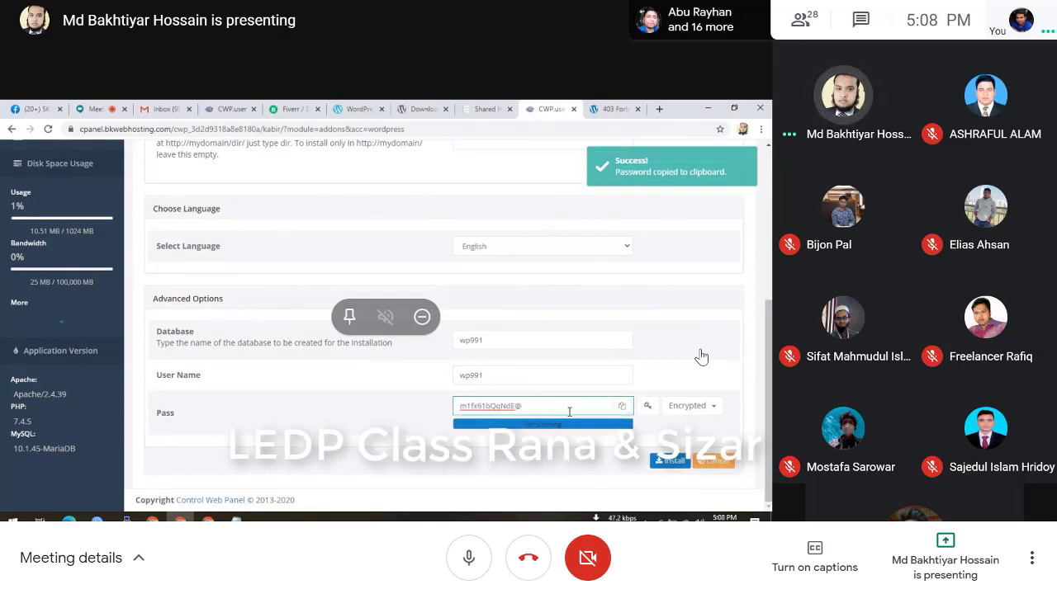
pyautogui.click(606, 461)
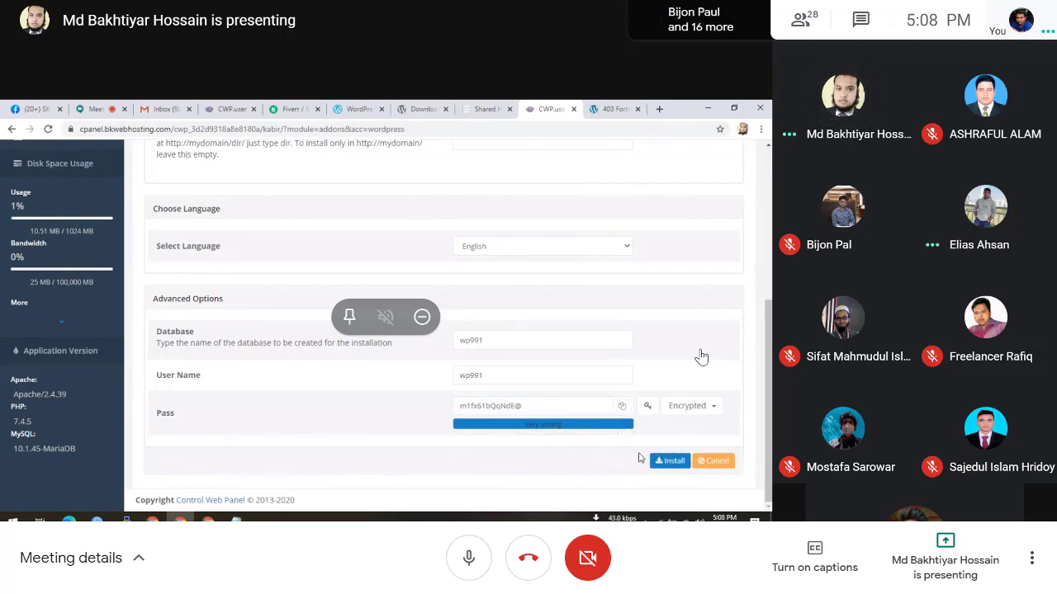
# - Start the WordPress installation and confirm both prompts, accepting the removal of all files in the installation directory
pyautogui.click(681, 465)
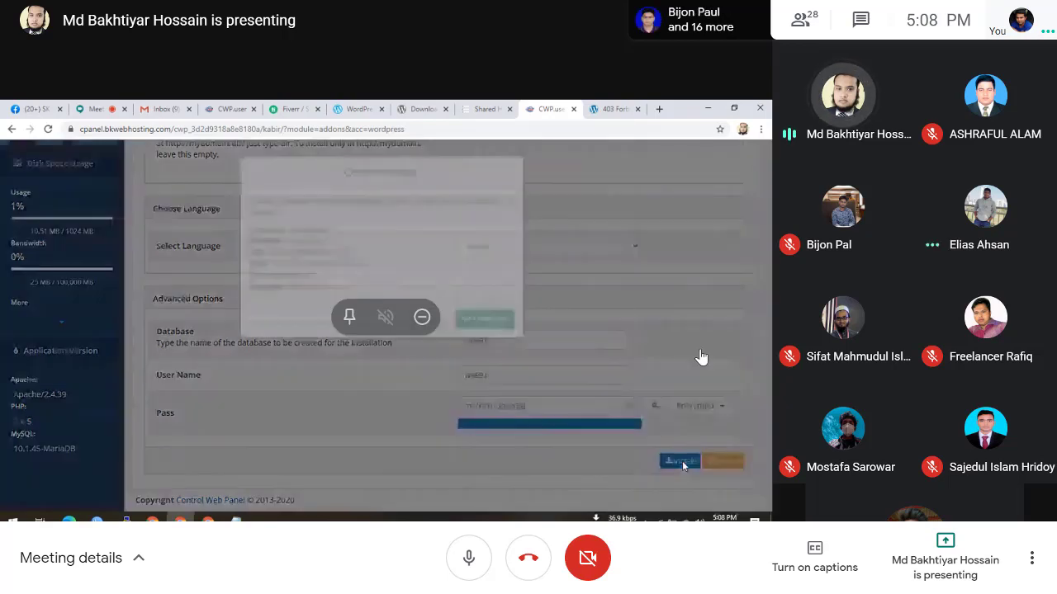
pyautogui.click(495, 323)
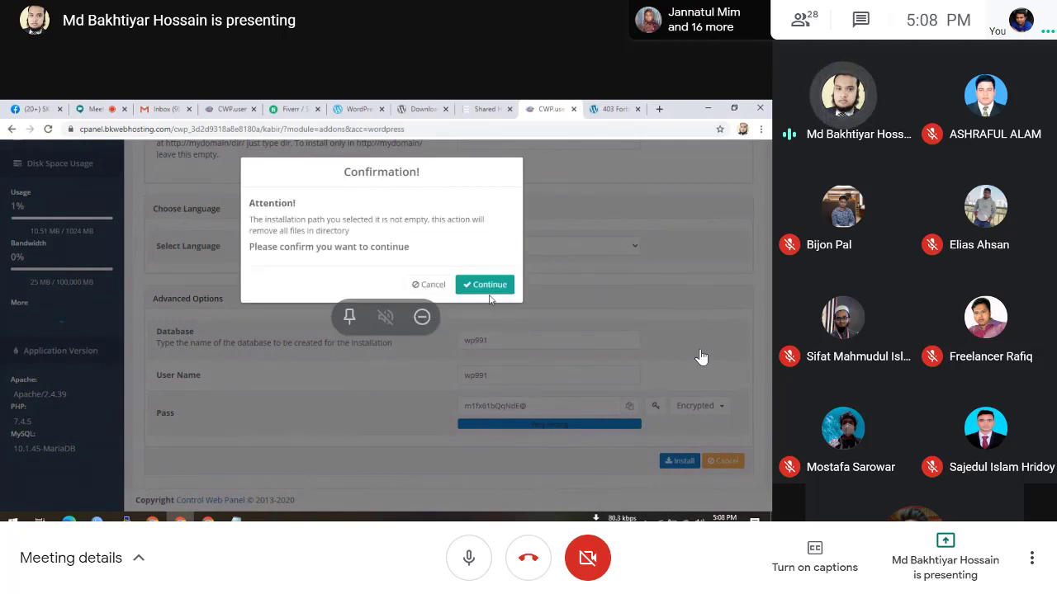
pyautogui.click(493, 288)
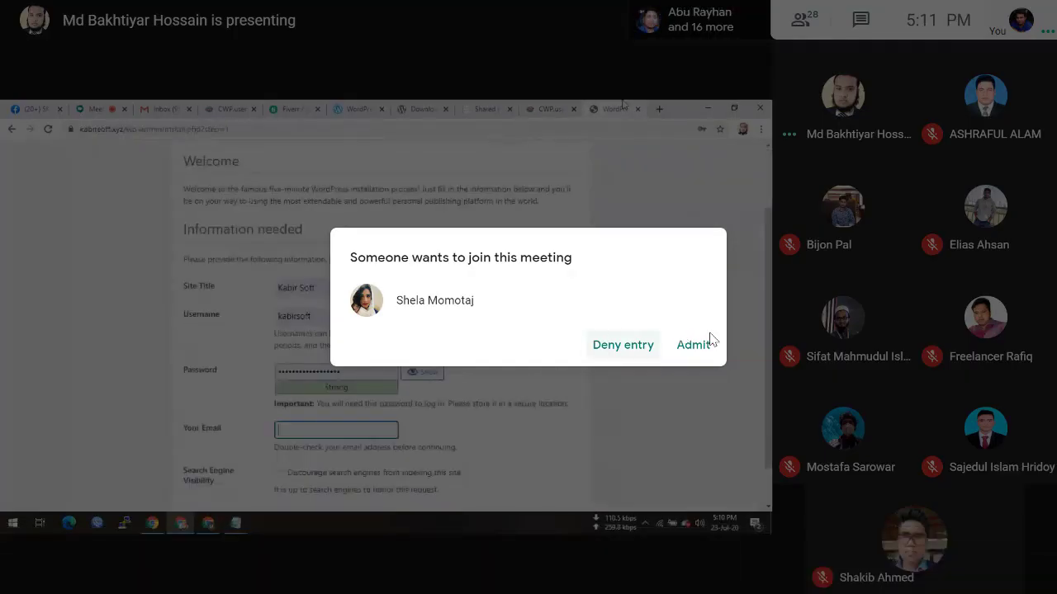
# - Admit the waiting participant to the Meet call and submit the WordPress setup form for the Kabir Soft site
pyautogui.click(692, 345)
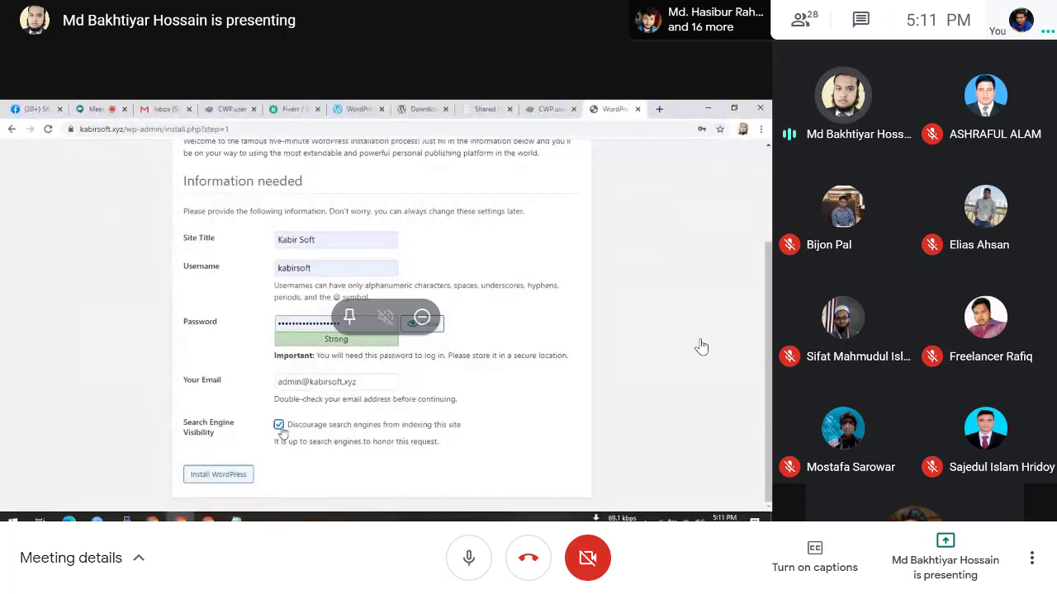
pyautogui.click(237, 484)
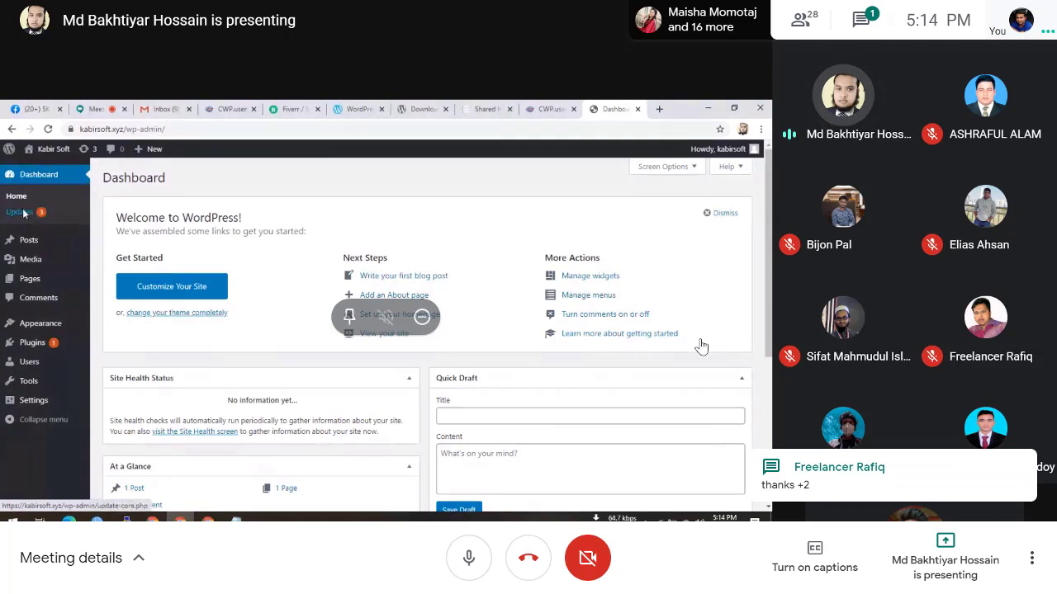
# - Update the Twenty Nineteen and Twenty Twenty themes together from WordPress Updates and return to the updates page
pyautogui.click(24, 213)
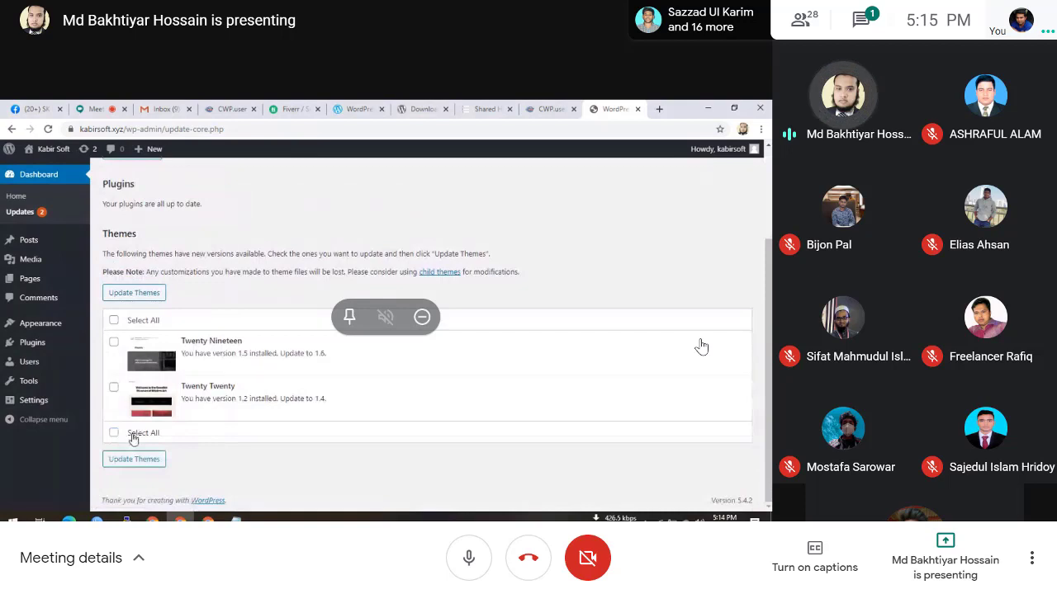
pyautogui.click(133, 436)
pyautogui.click(157, 463)
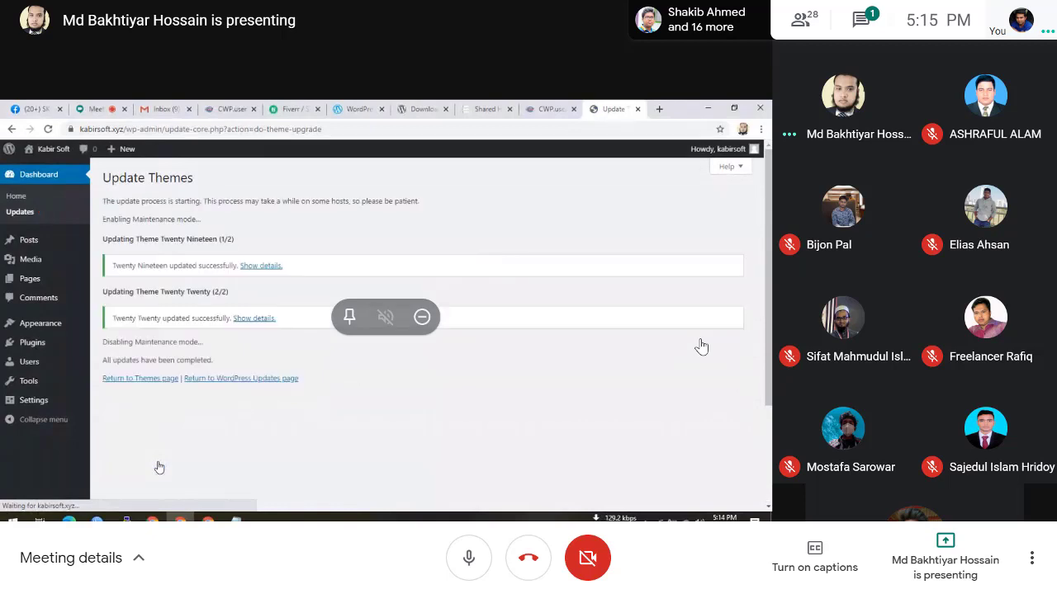
pyautogui.click(259, 378)
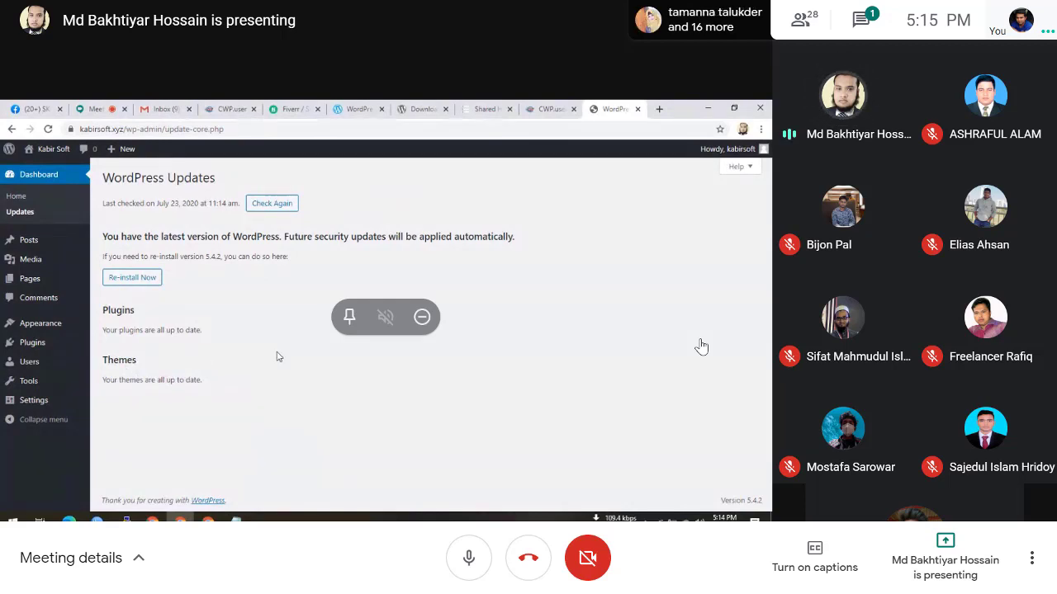
# - Open the WordPress posts list and view the "Hello world!" post in a new browser tab
pyautogui.click(29, 239)
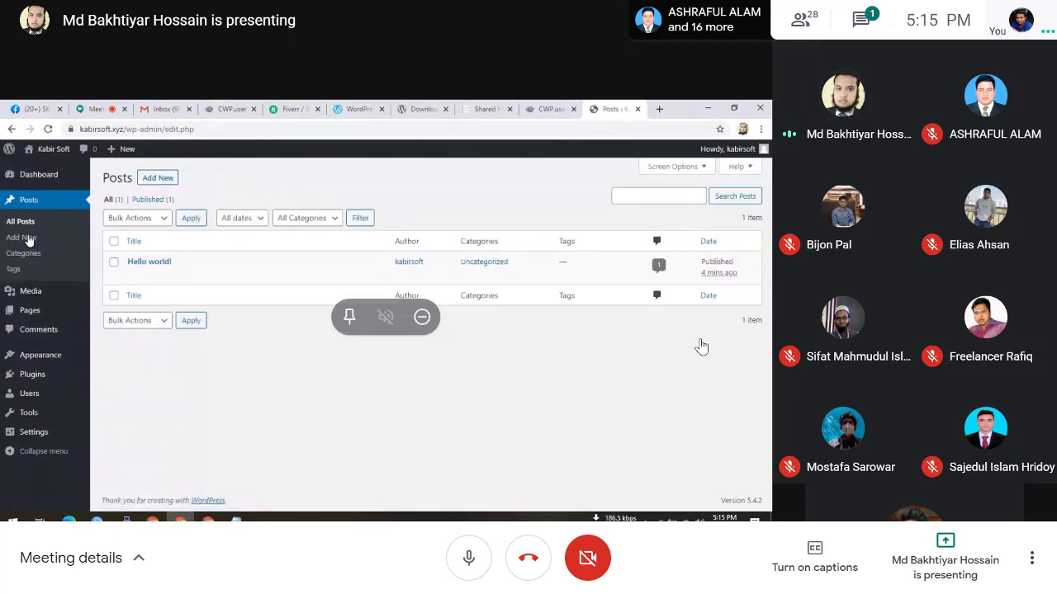
pyautogui.moveTo(196, 261)
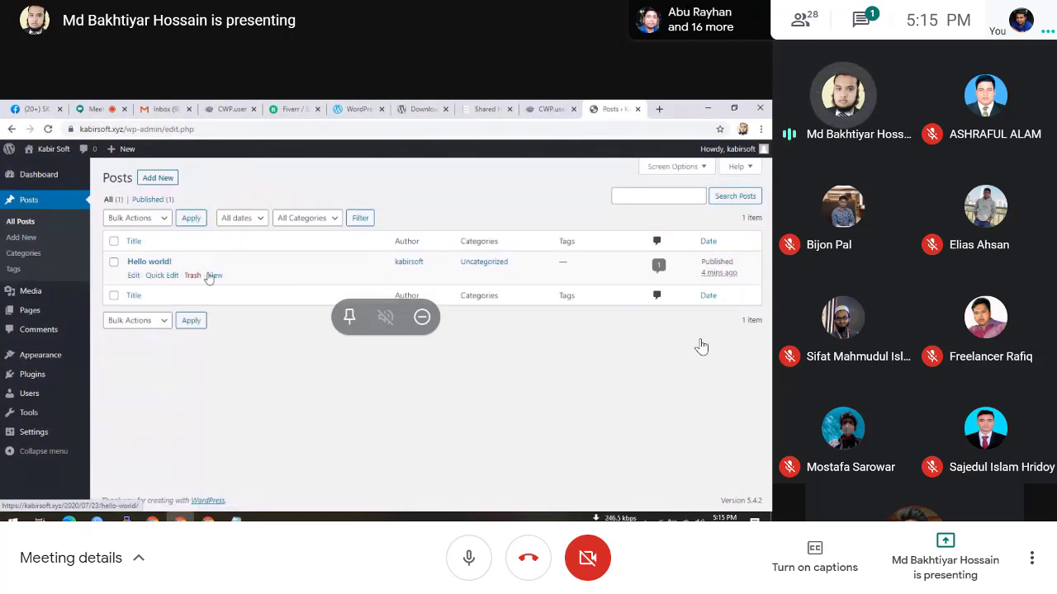
pyautogui.rightClick(214, 278)
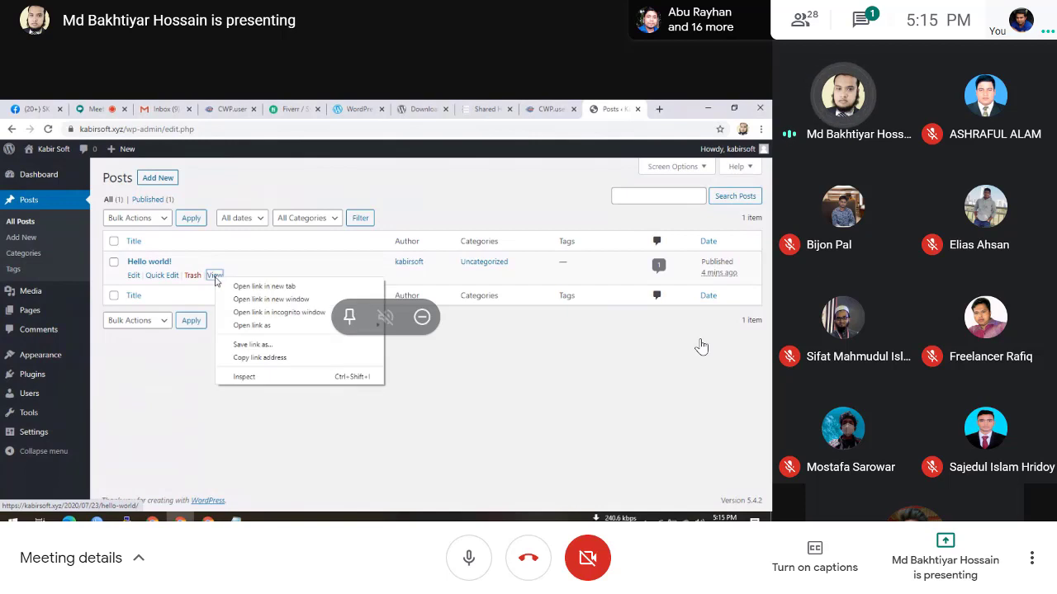
pyautogui.click(234, 286)
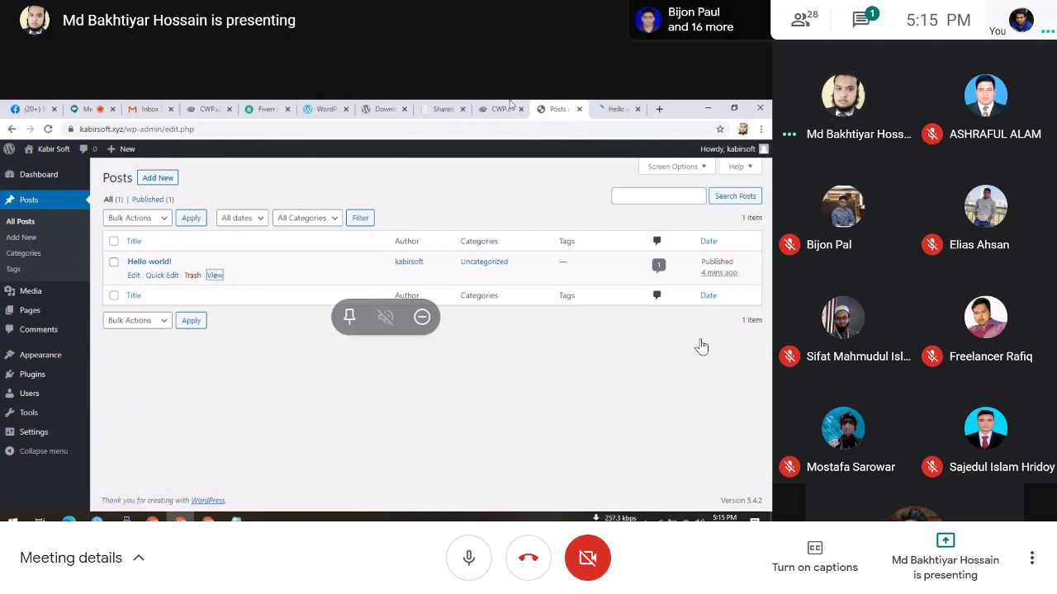
# - Look through the "Hello world!" post and its comments, visit the Kabir Soft home page, and return to the posts list
pyautogui.click(615, 108)
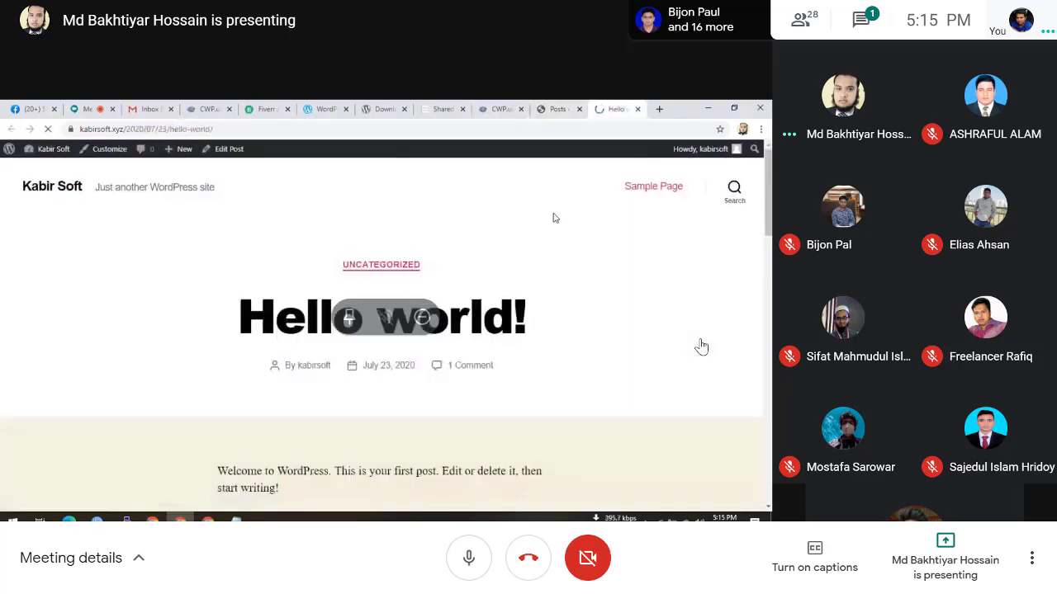
pyautogui.scroll(-3, 490, 371)
pyautogui.scroll(-5, 491, 372)
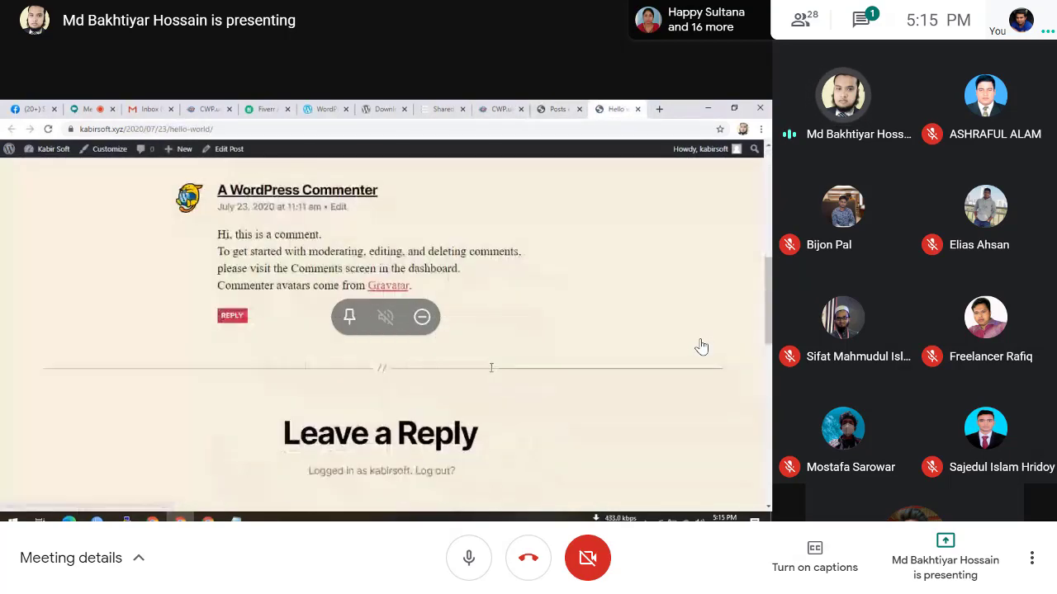
pyautogui.scroll(10, 491, 370)
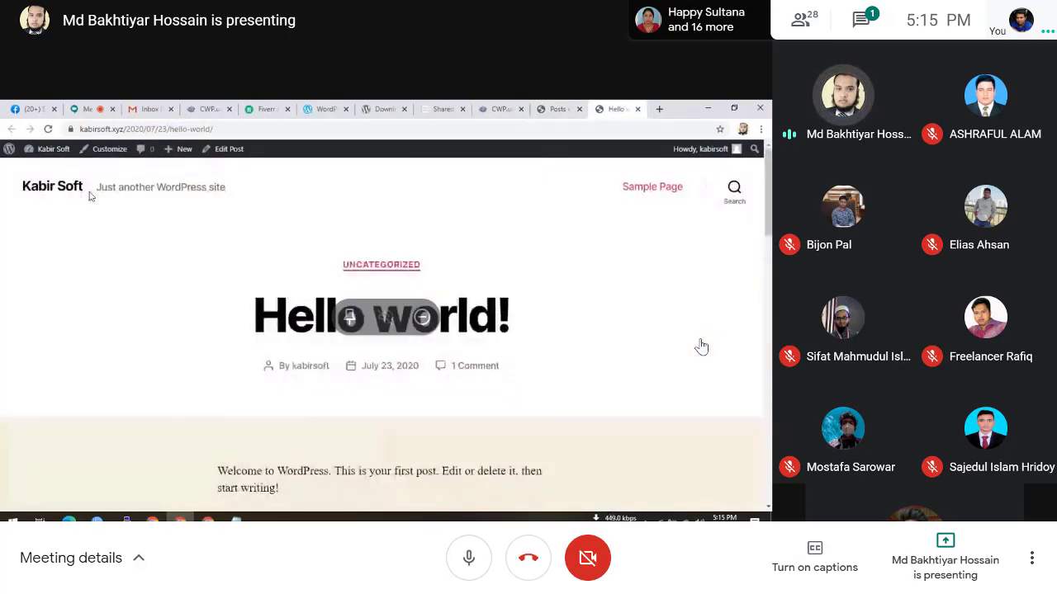
pyautogui.click(62, 196)
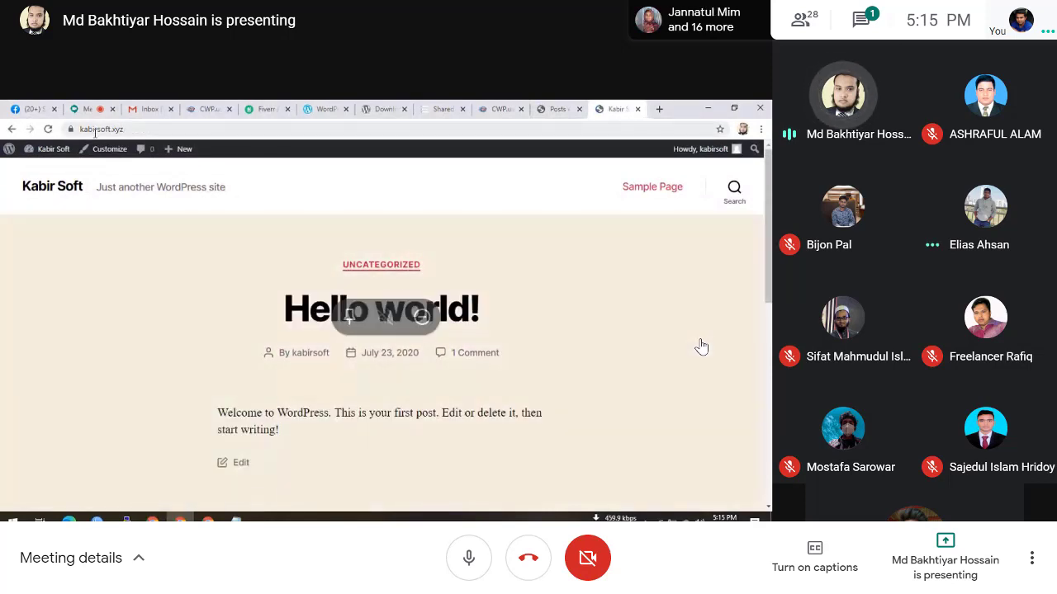
pyautogui.click(545, 109)
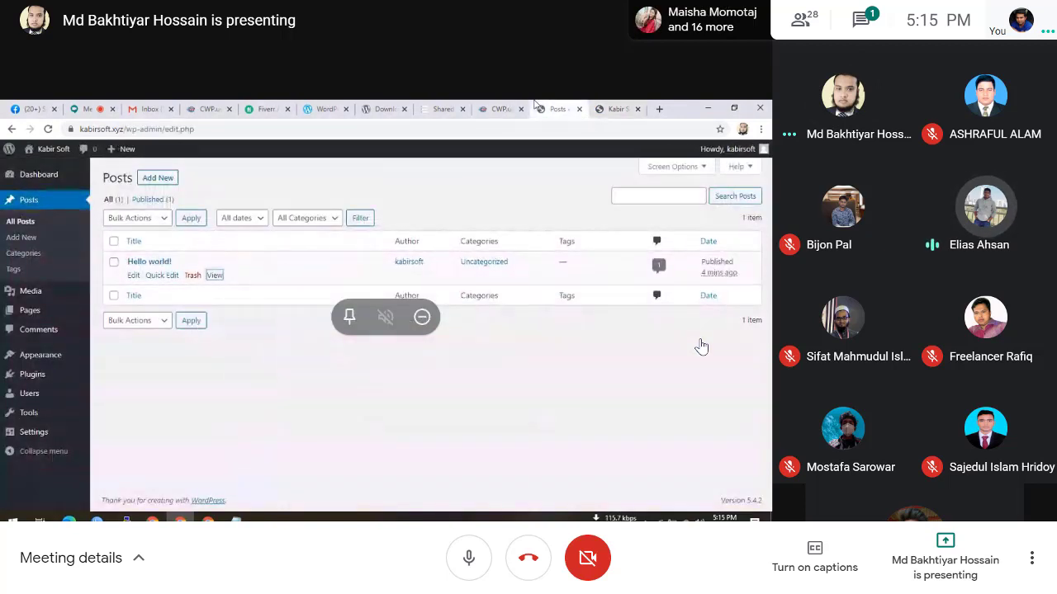
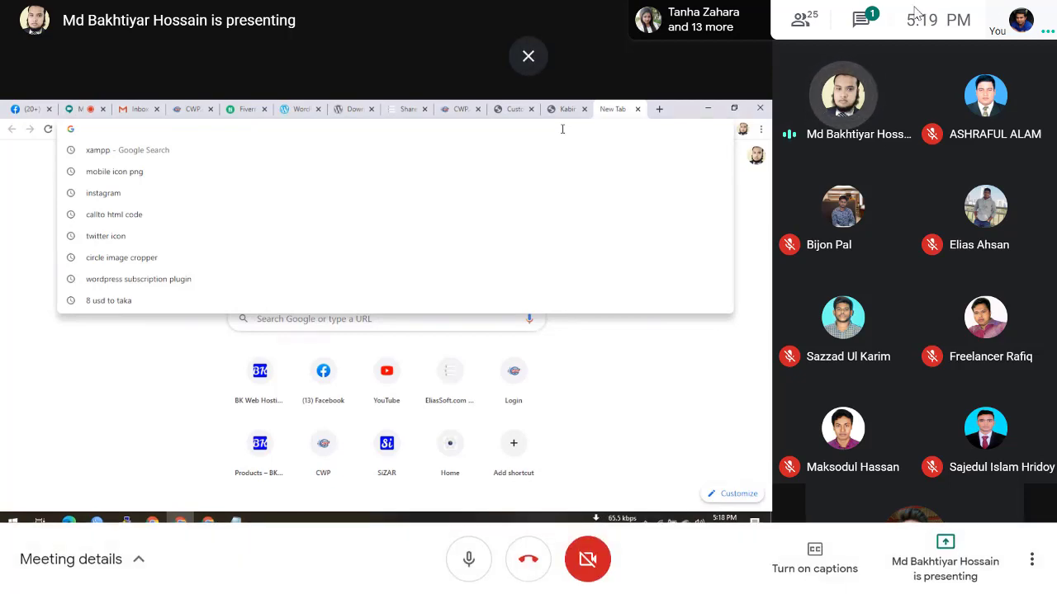
# - Check the Meet chat, close it, and admit the participant waiting to join the call
pyautogui.click(865, 25)
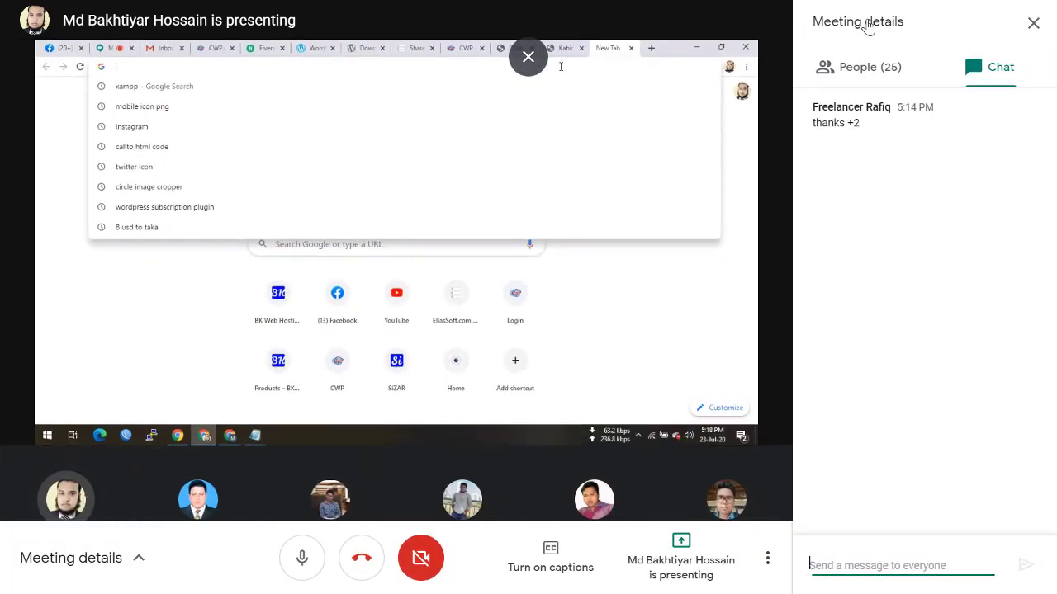
pyautogui.click(1035, 21)
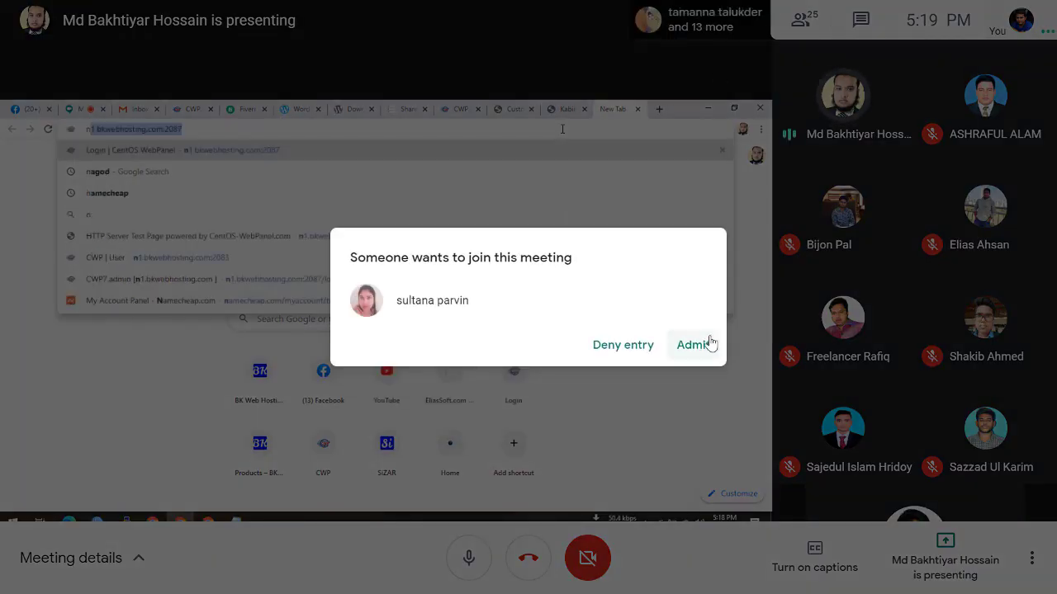
pyautogui.click(692, 345)
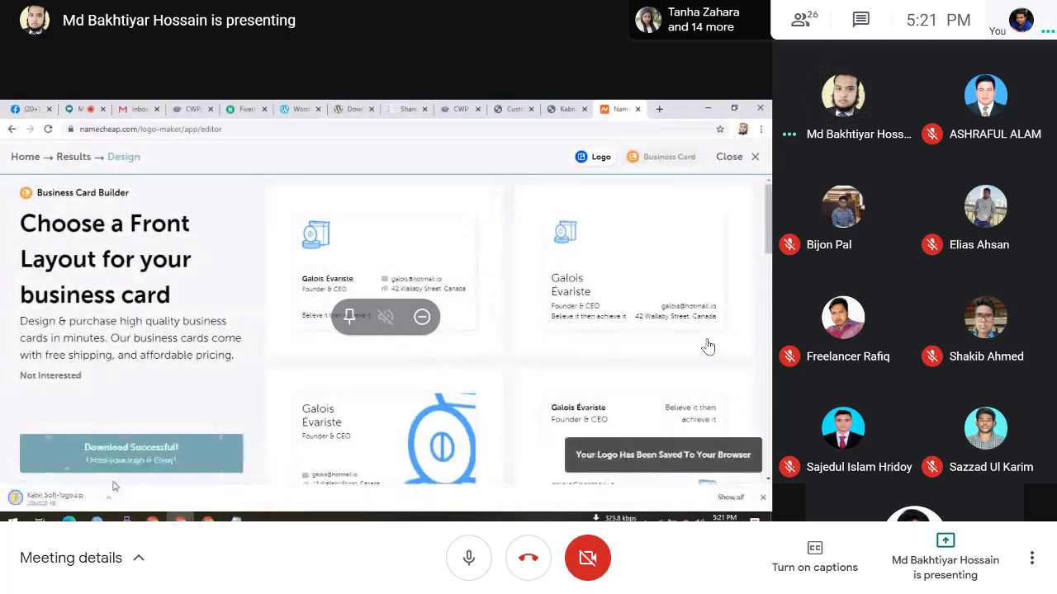
# - Locate the downloaded Kabir Soft-logo.zip in its folder, extract it, and open the extracted Kabir Soft-logo folder
pyautogui.click(116, 498)
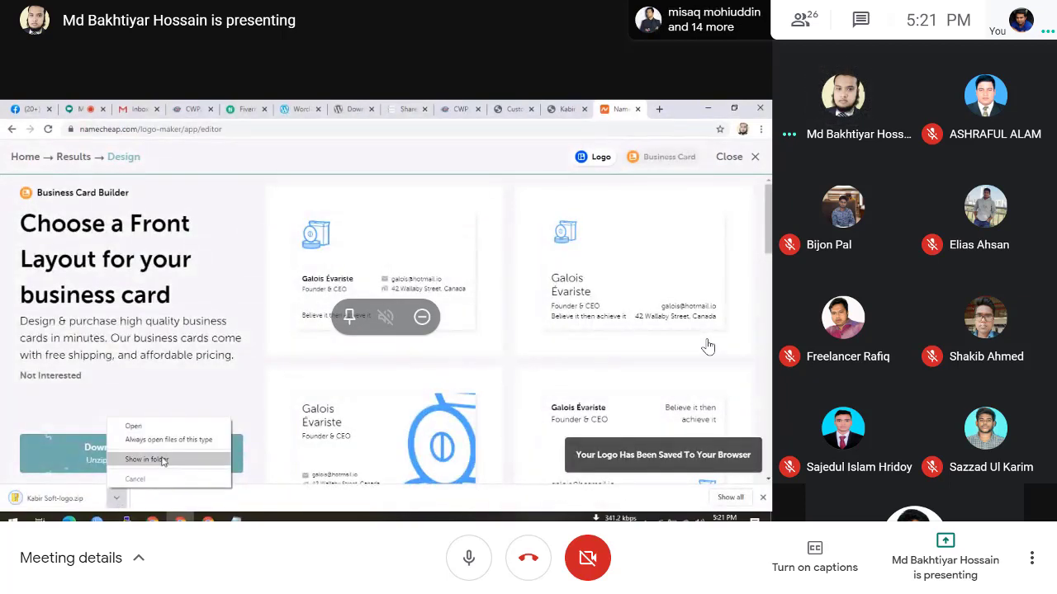
pyautogui.click(146, 459)
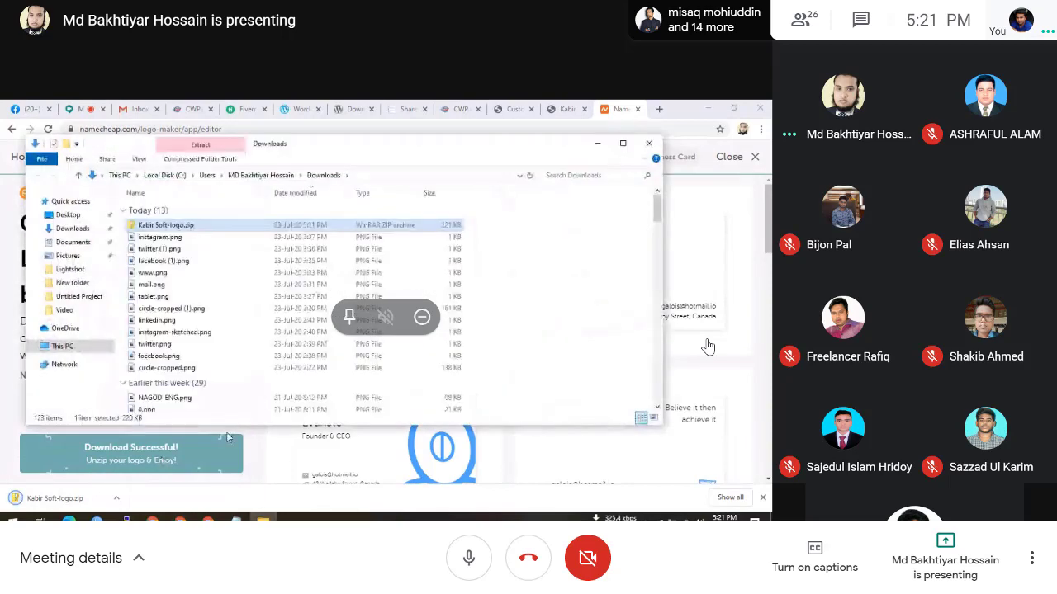
pyautogui.rightClick(320, 225)
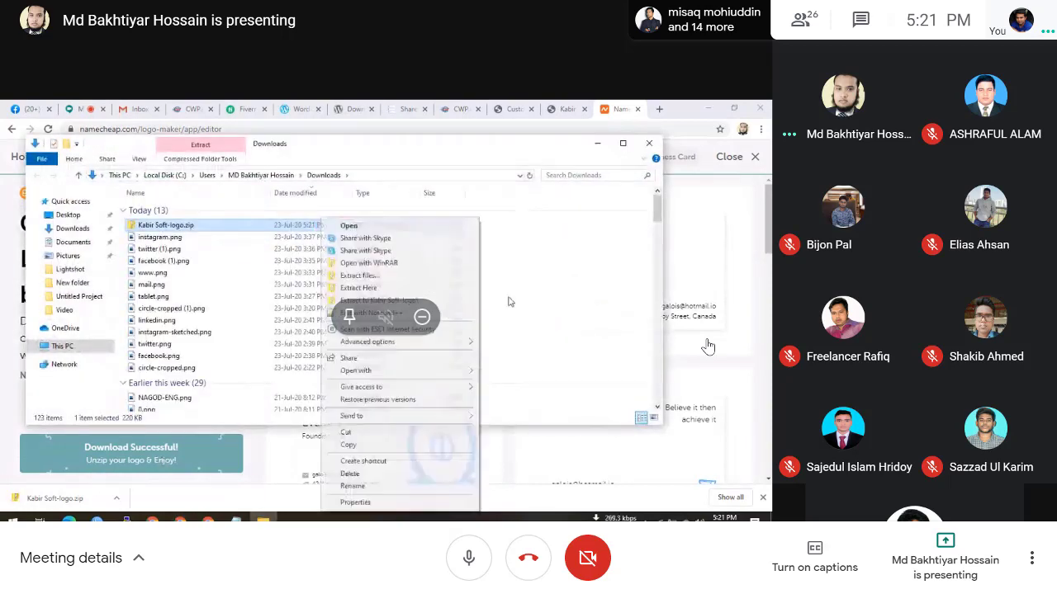
pyautogui.click(358, 275)
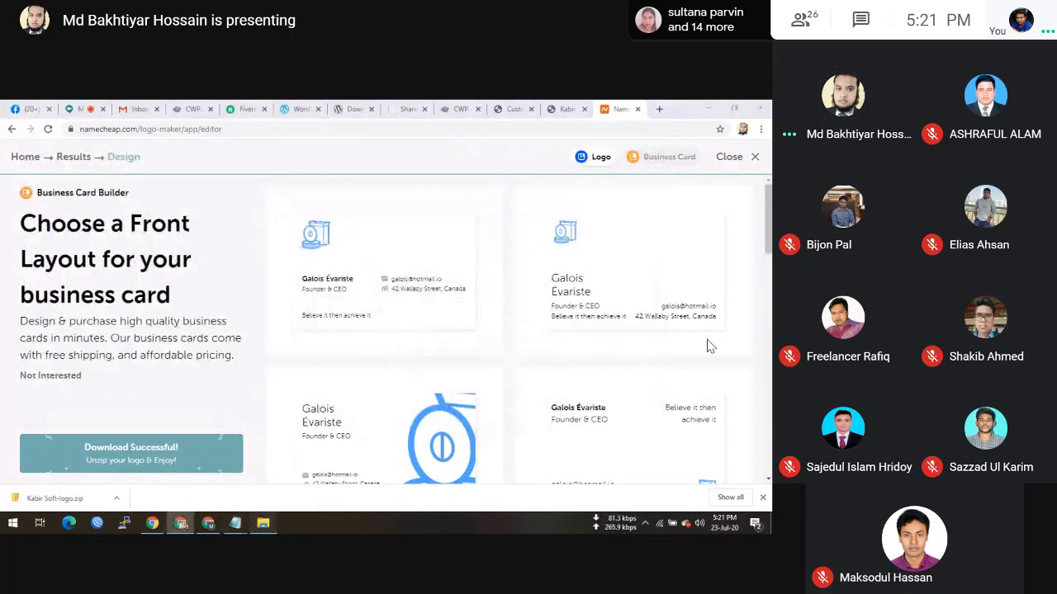
pyautogui.doubleClick(163, 379)
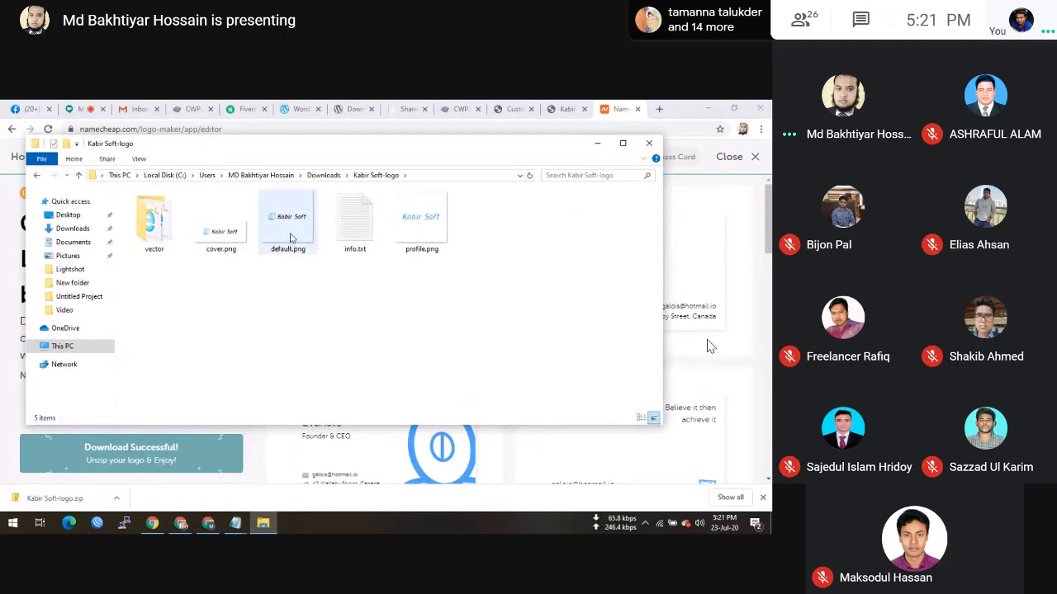
# - Open default.png from the extracted logo folder for editing in Paint 3D
pyautogui.click(289, 230)
pyautogui.rightClick(290, 231)
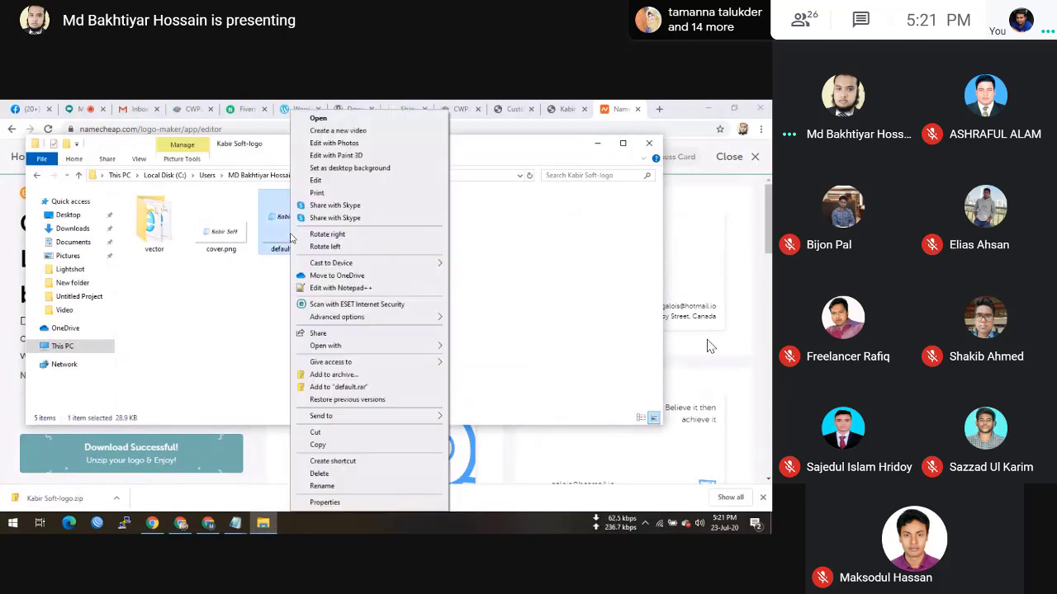
pyautogui.click(424, 162)
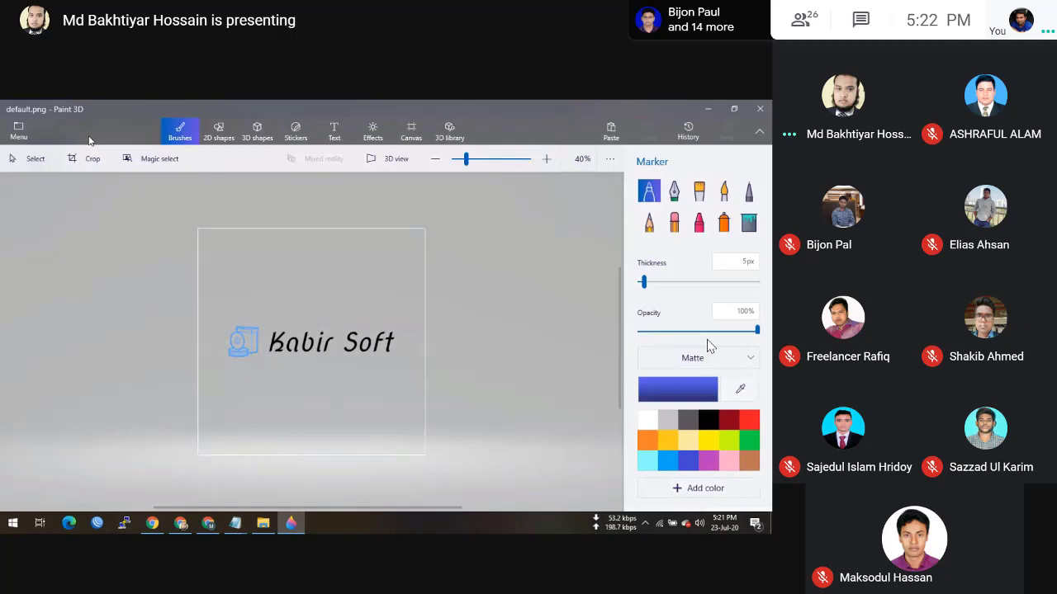
# - Crop the image tightly around the Kabir Soft logo on all four sides, to a height of about 163 px
pyautogui.click(88, 159)
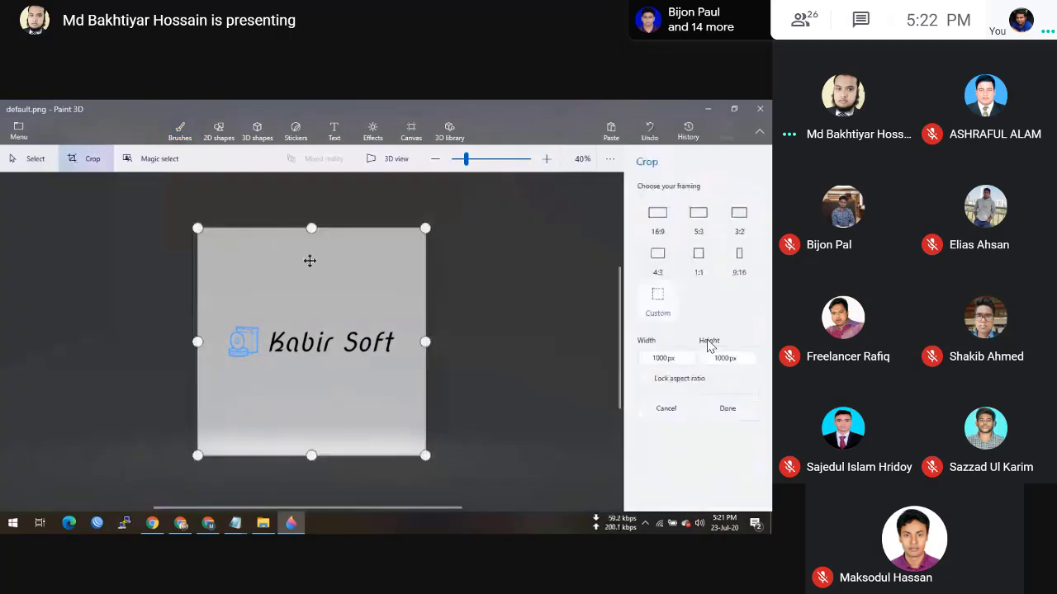
pyautogui.moveTo(311, 228); pyautogui.dragTo(313, 321)
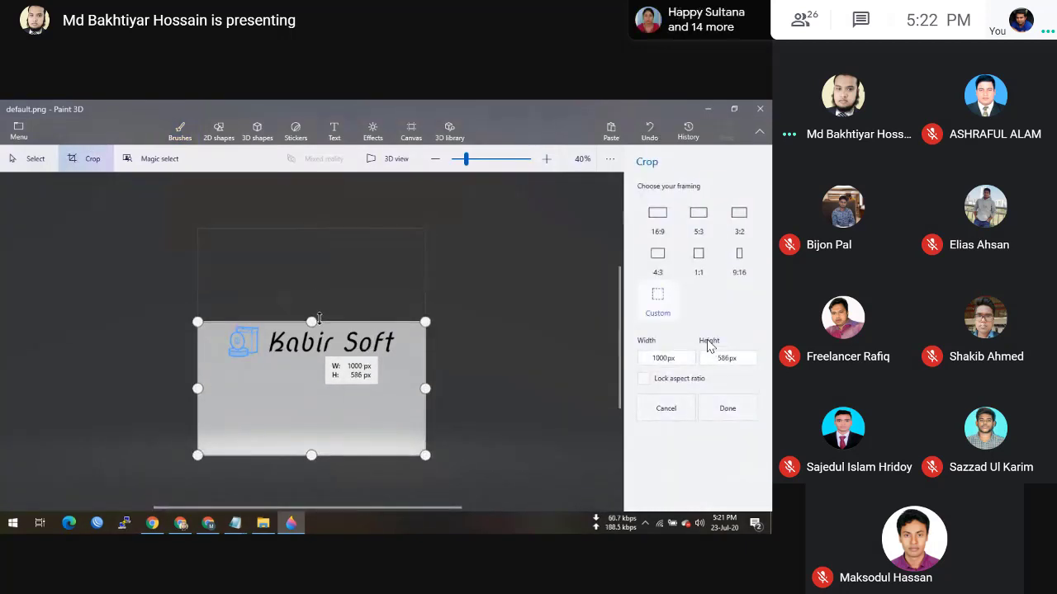
pyautogui.moveTo(311, 455); pyautogui.dragTo(322, 363)
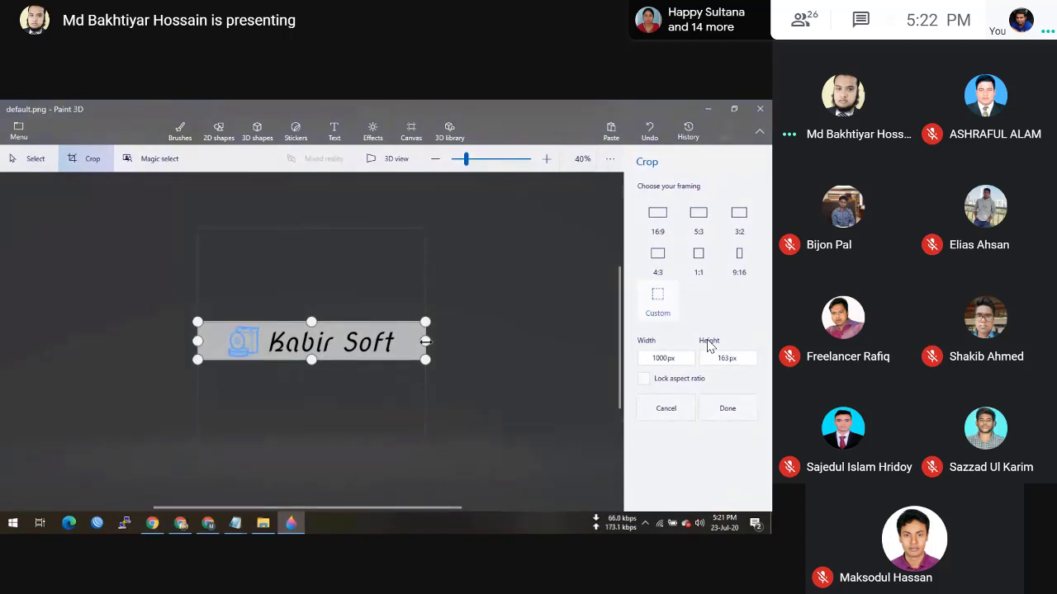
pyautogui.moveTo(426, 340); pyautogui.dragTo(399, 346)
pyautogui.moveTo(197, 341); pyautogui.dragTo(223, 341)
pyautogui.press('Return')
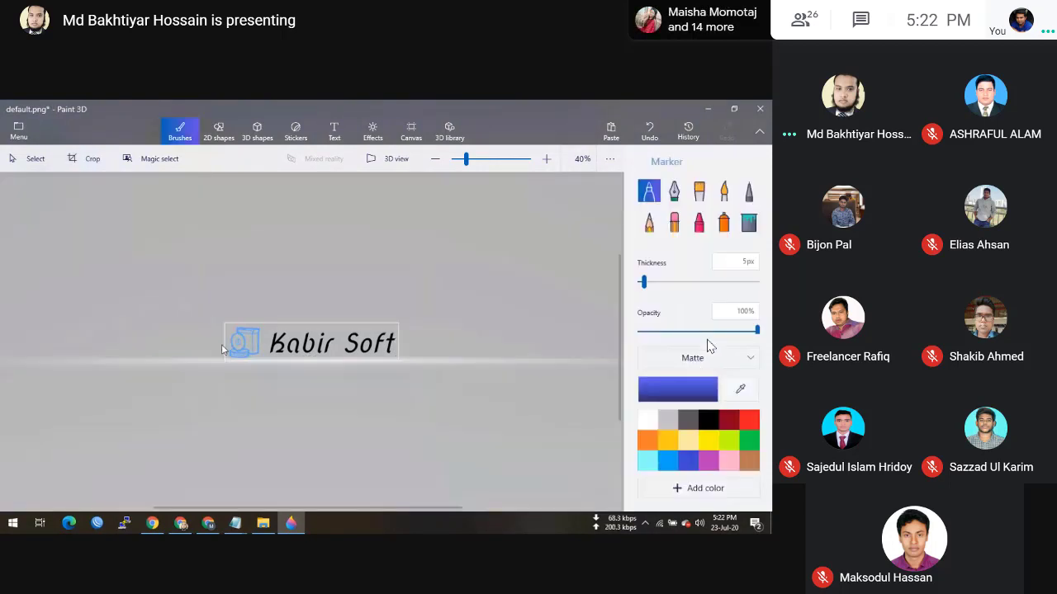
# - Resize the canvas together with the image to a width of 250 px, keeping the aspect ratio locked
pyautogui.click(410, 128)
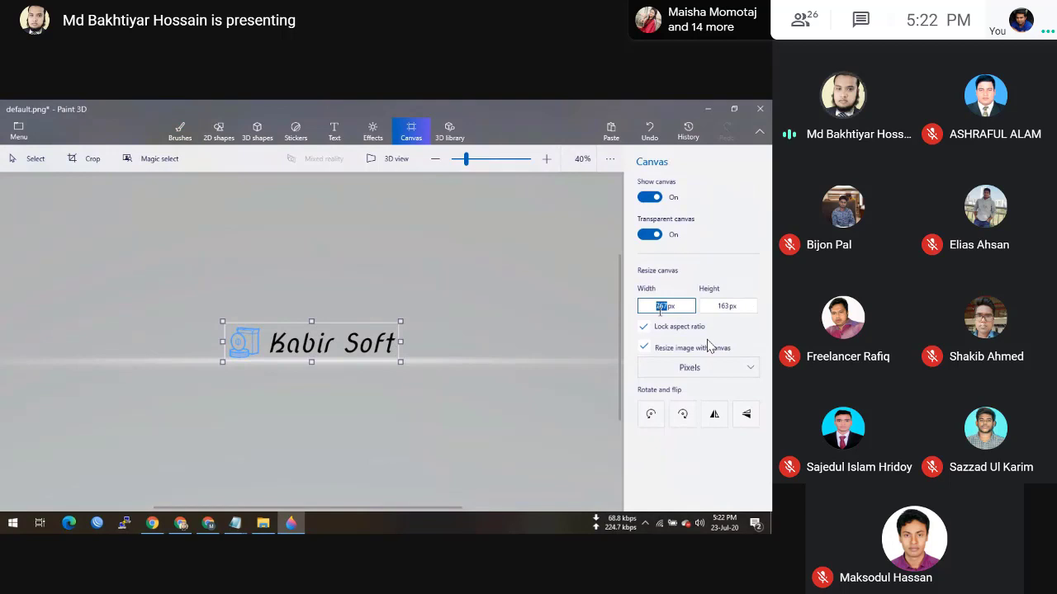
pyautogui.write('250')
pyautogui.press('Return')
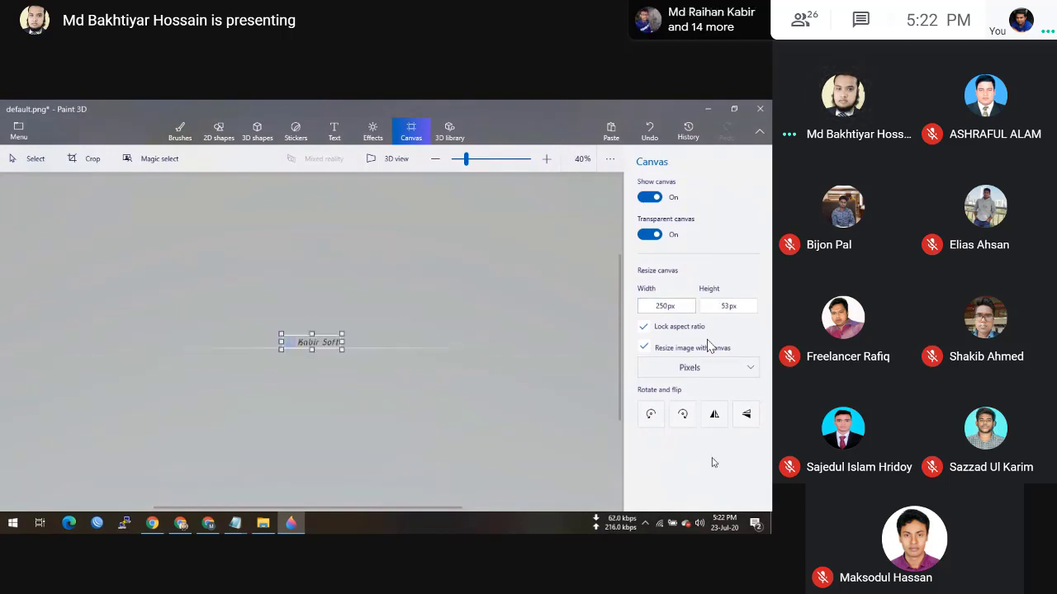
# - Save the logo as a PNG image copy named "Kabir Soft" in Pictures and close Paint 3D without saving changes to default.png
pyautogui.click(18, 132)
pyautogui.click(124, 275)
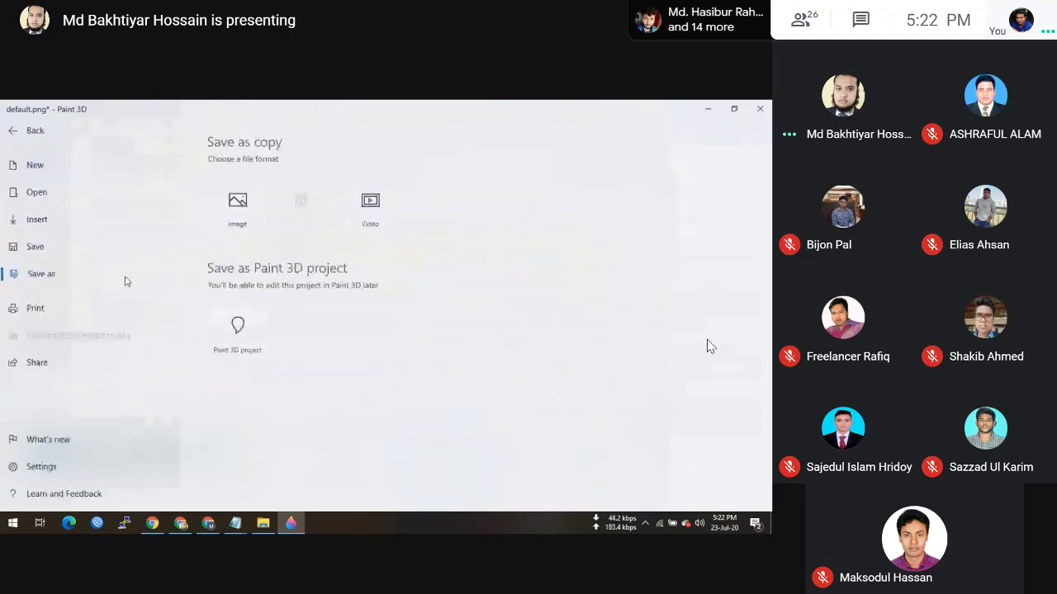
pyautogui.click(261, 219)
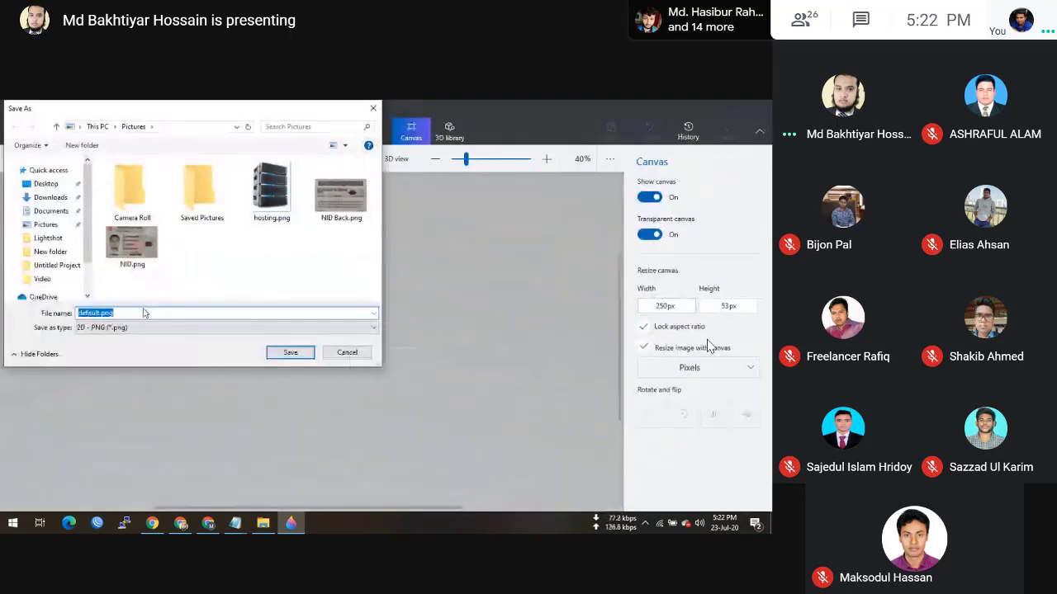
pyautogui.write('Kabir Soft')
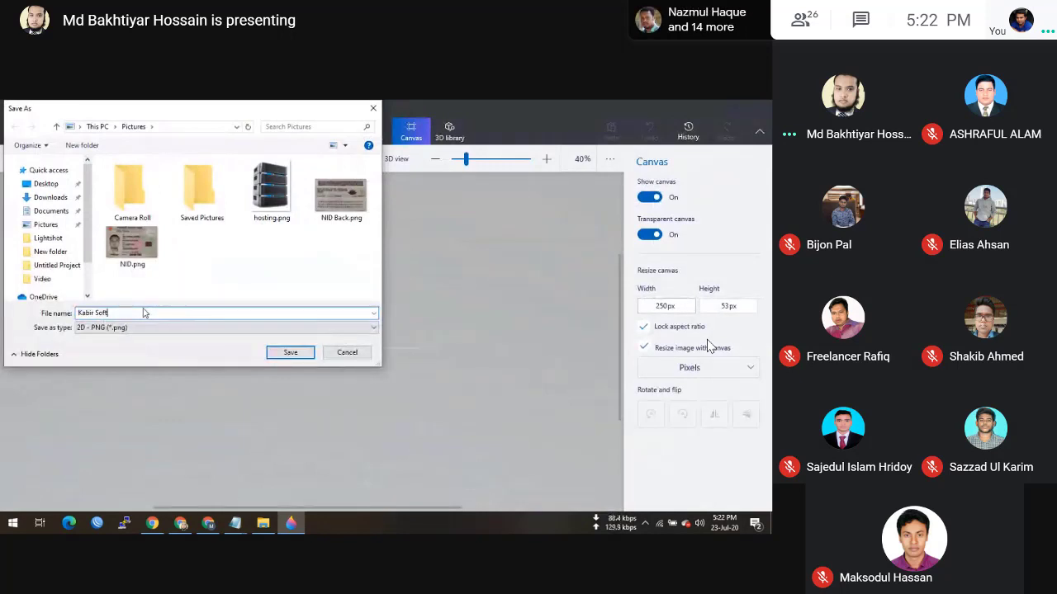
pyautogui.click(283, 354)
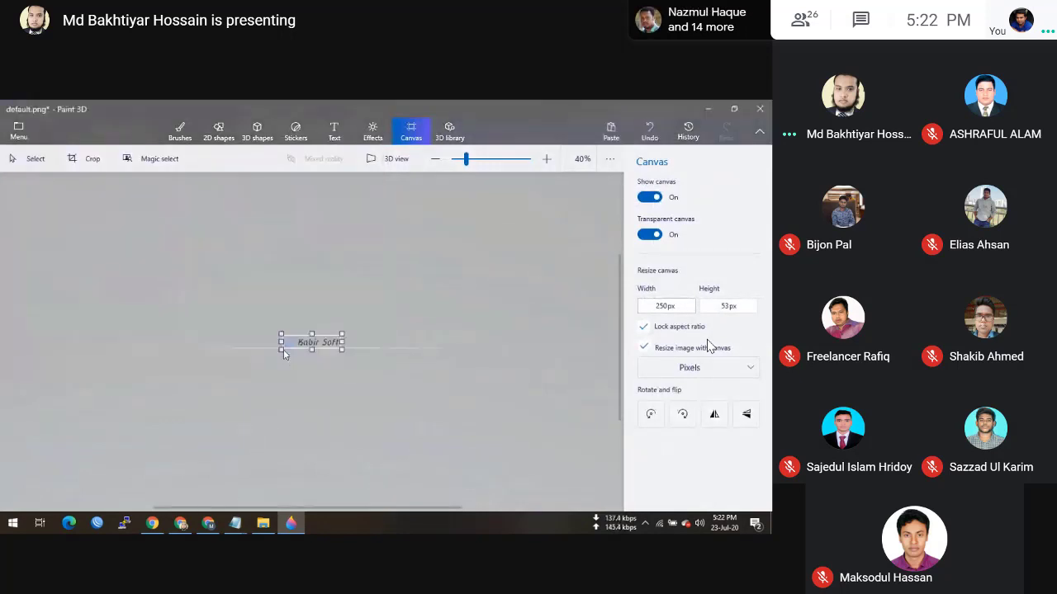
pyautogui.click(759, 108)
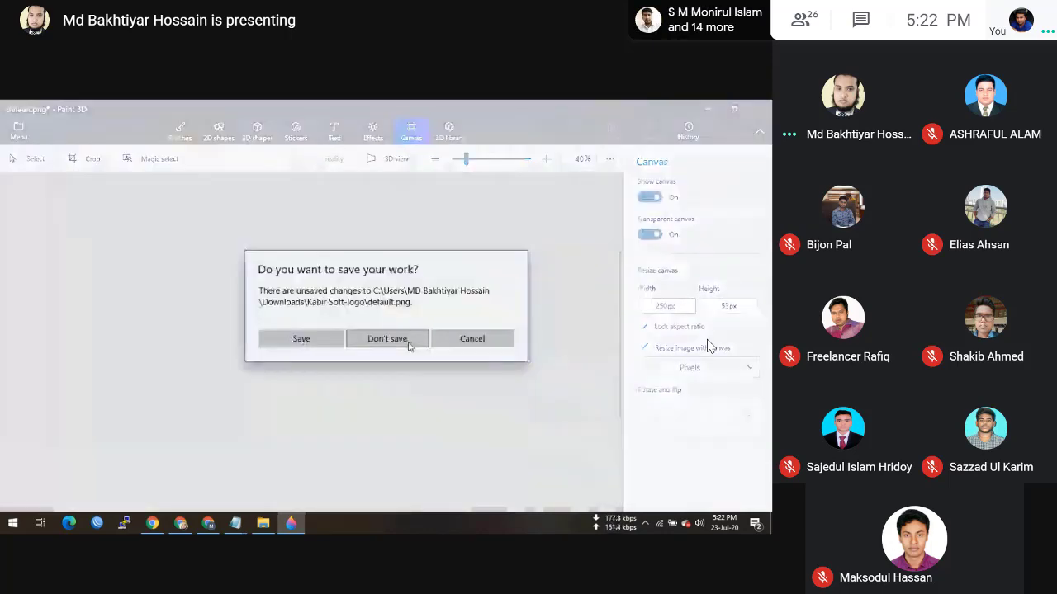
pyautogui.click(408, 346)
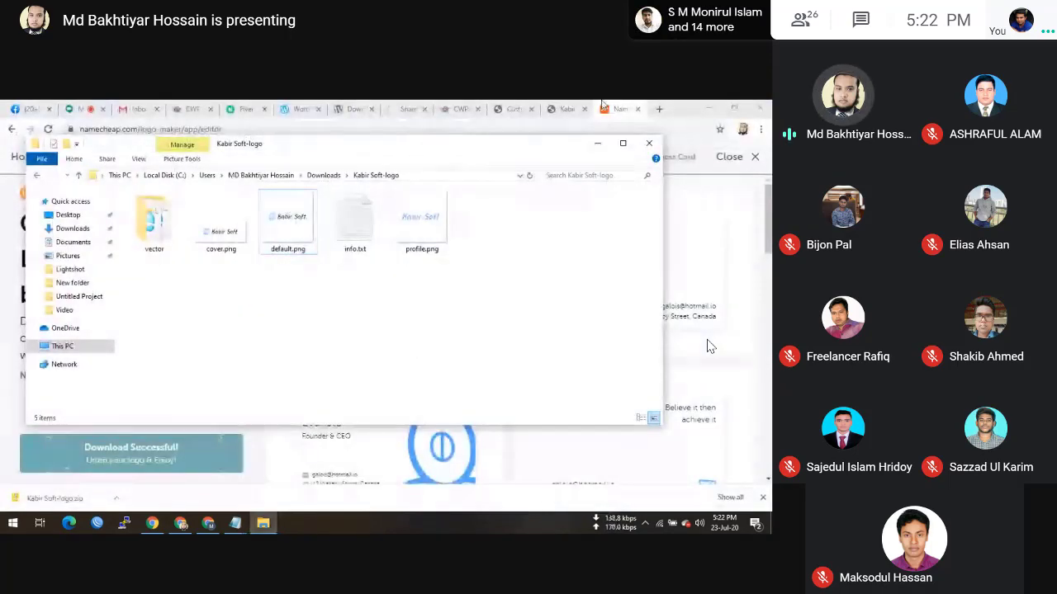
# - Switch to the kabirsoft.xyz admin in the browser, reopen the theme customizer, and open the Header's Site Identity settings
pyautogui.click(317, 105)
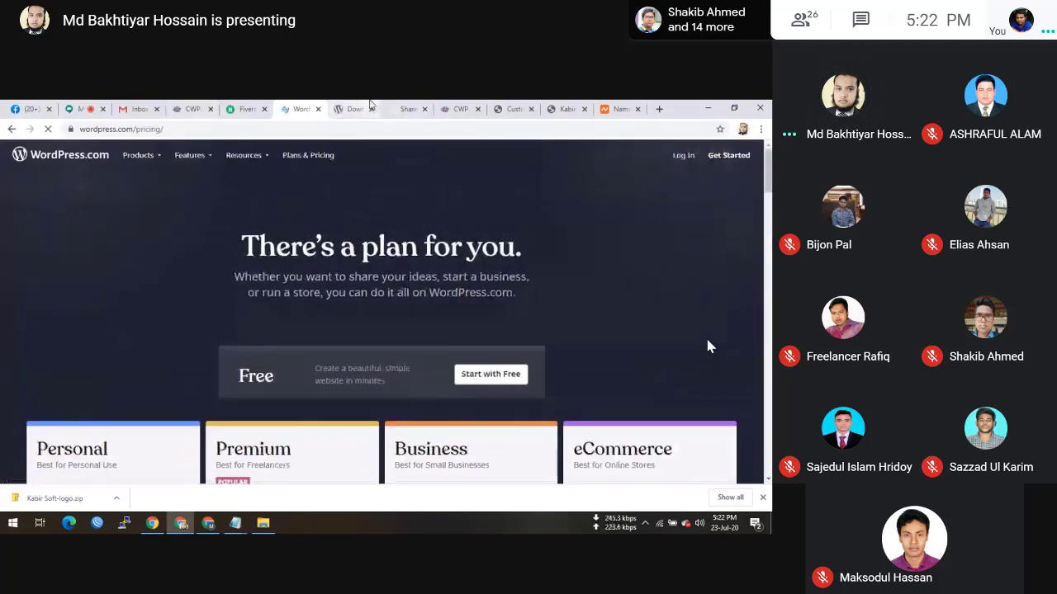
pyautogui.click(351, 108)
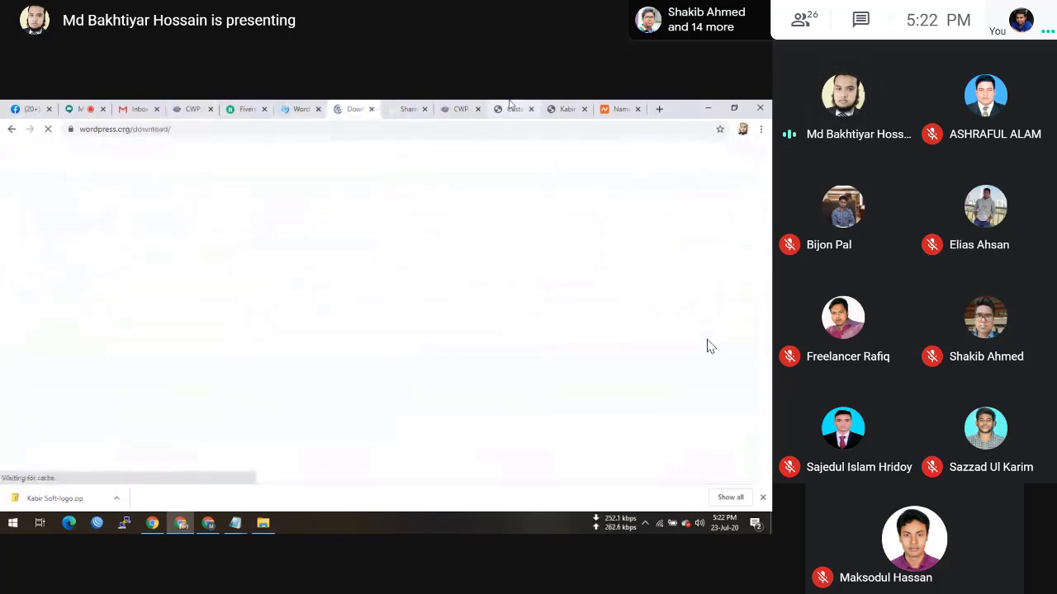
pyautogui.click(510, 107)
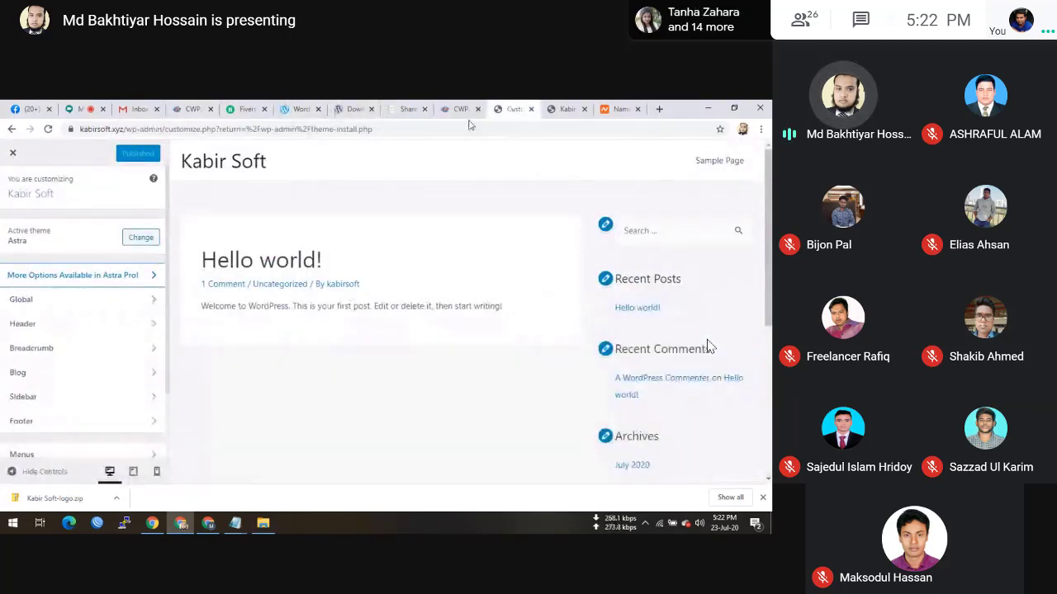
pyautogui.click(14, 156)
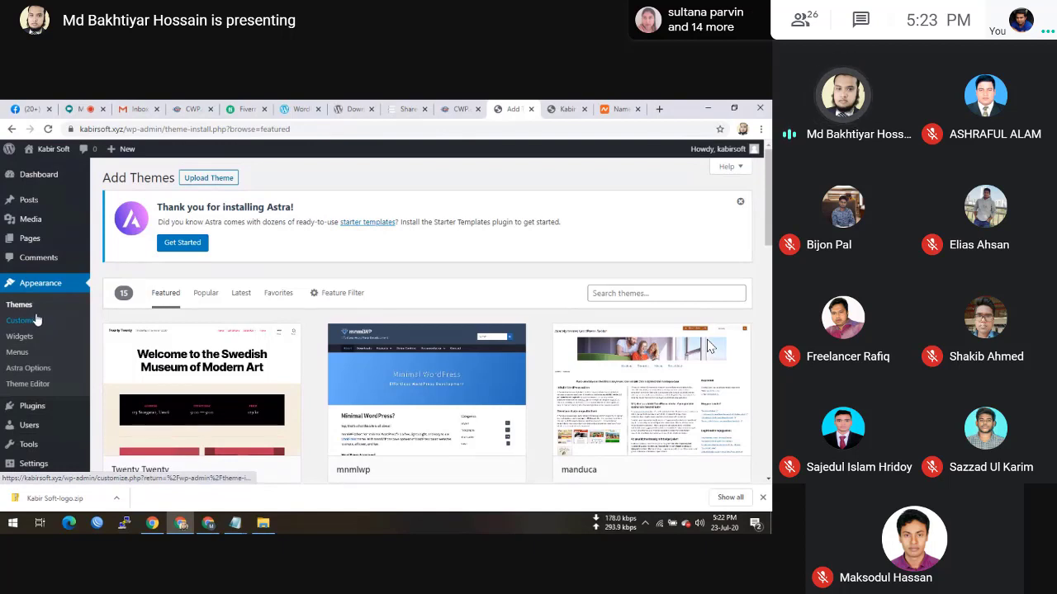
pyautogui.click(36, 320)
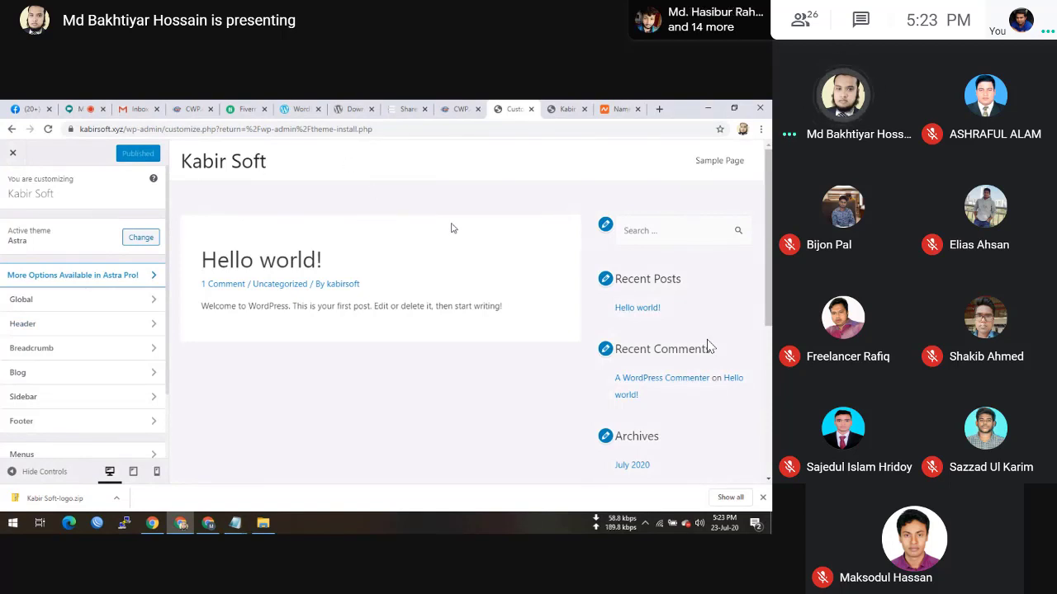
pyautogui.click(155, 327)
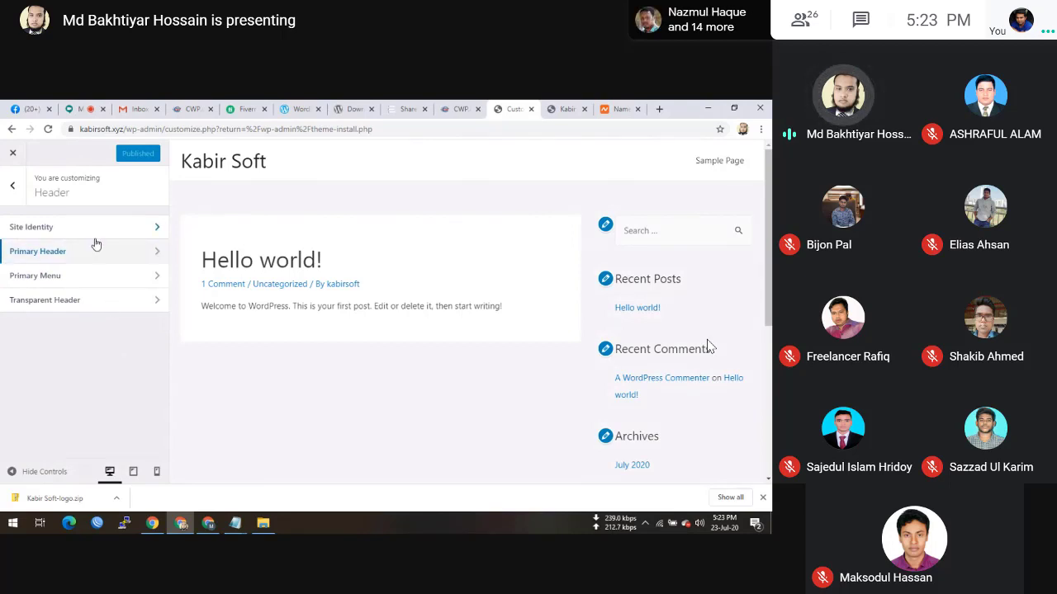
pyautogui.click(148, 236)
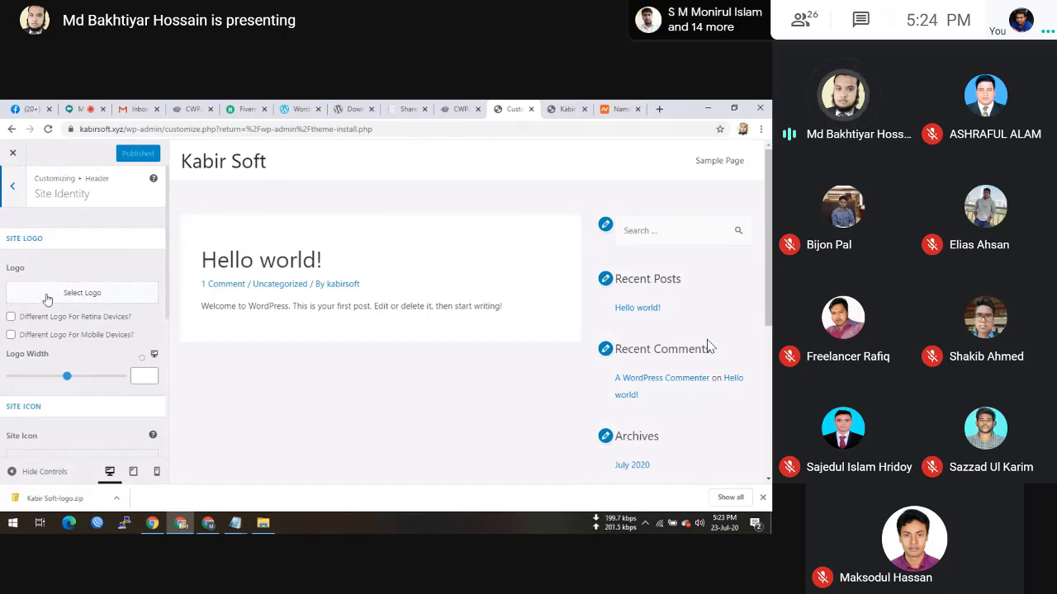
# - Open the site logo upload dialog, dismiss the file picker, and check the suggested image dimensions
pyautogui.click(115, 300)
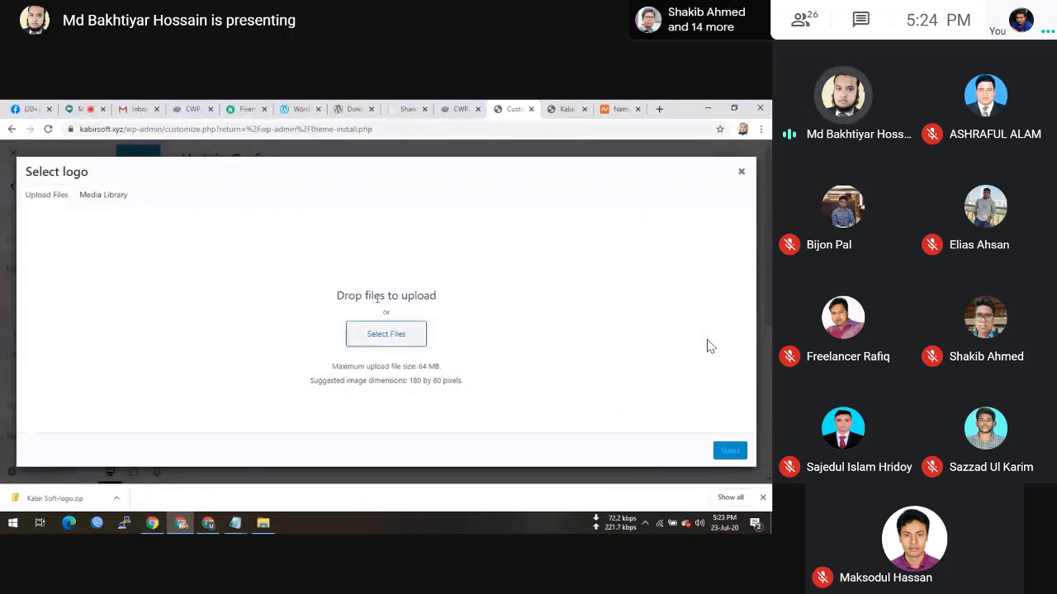
pyautogui.click(403, 332)
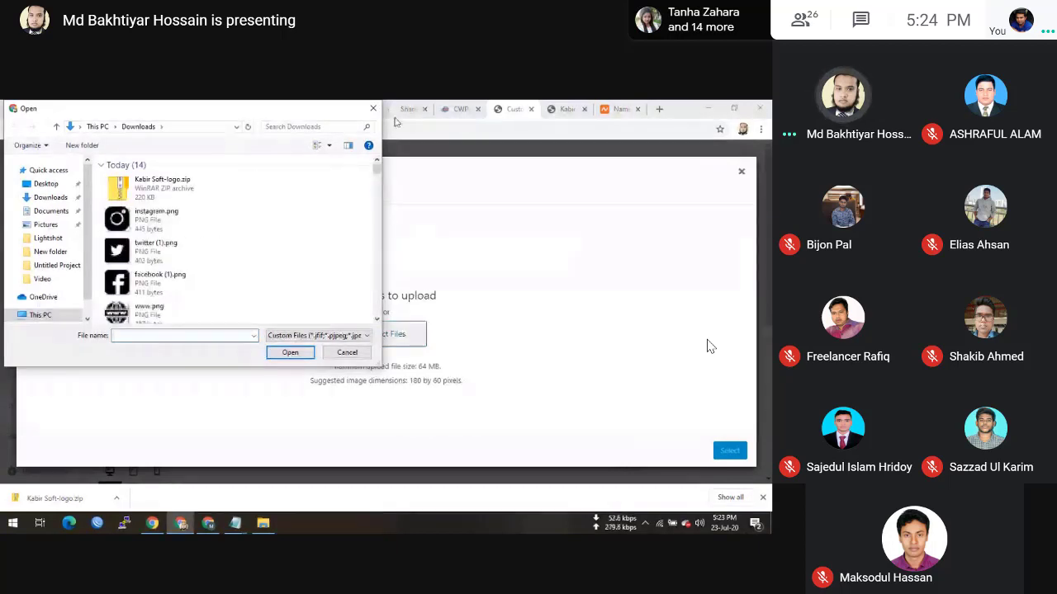
pyautogui.click(373, 109)
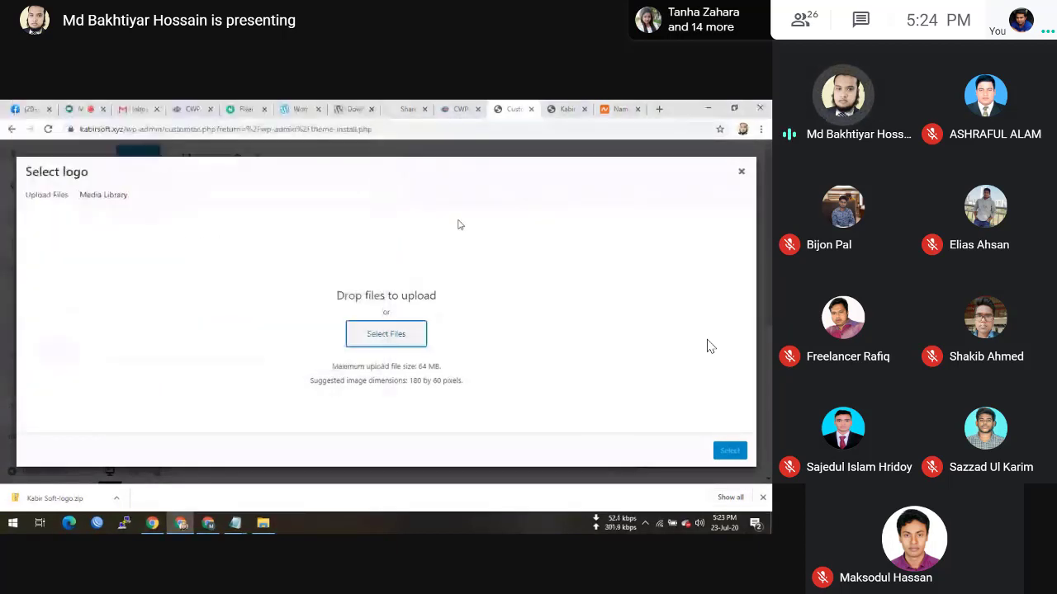
pyautogui.tripleClick(434, 382)
pyautogui.click(434, 382)
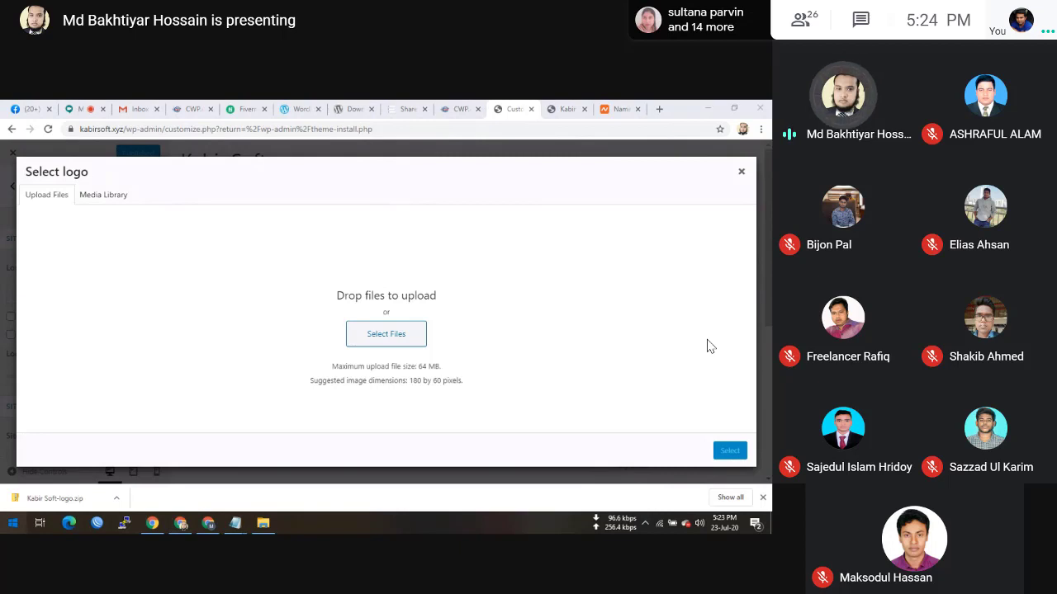
# - Browse to the Pictures folder on This PC and open Kabir Soft.png for editing in Paint 3D
pyautogui.press('super')
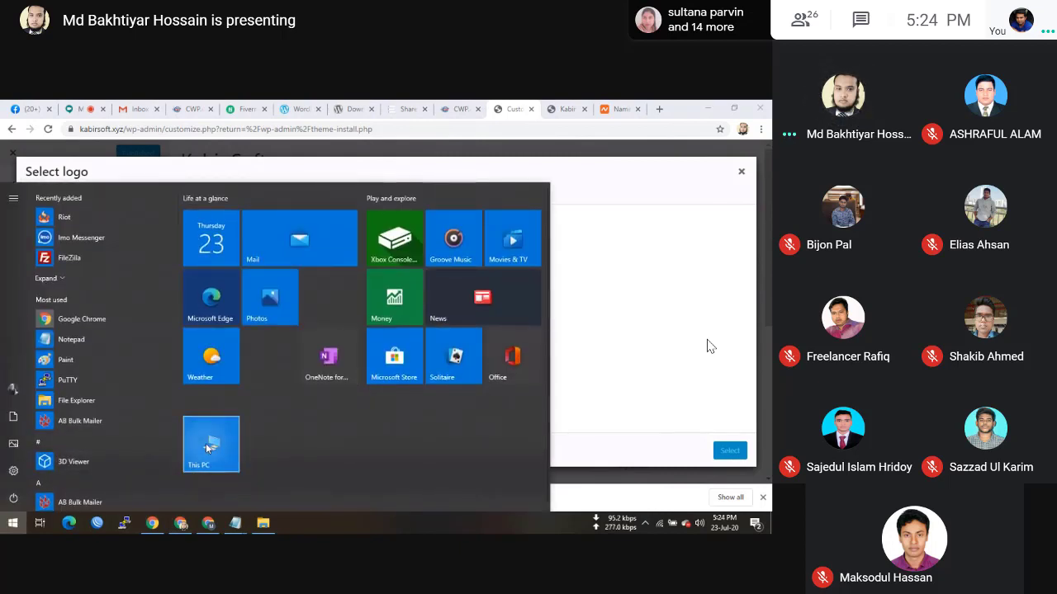
pyautogui.click(207, 449)
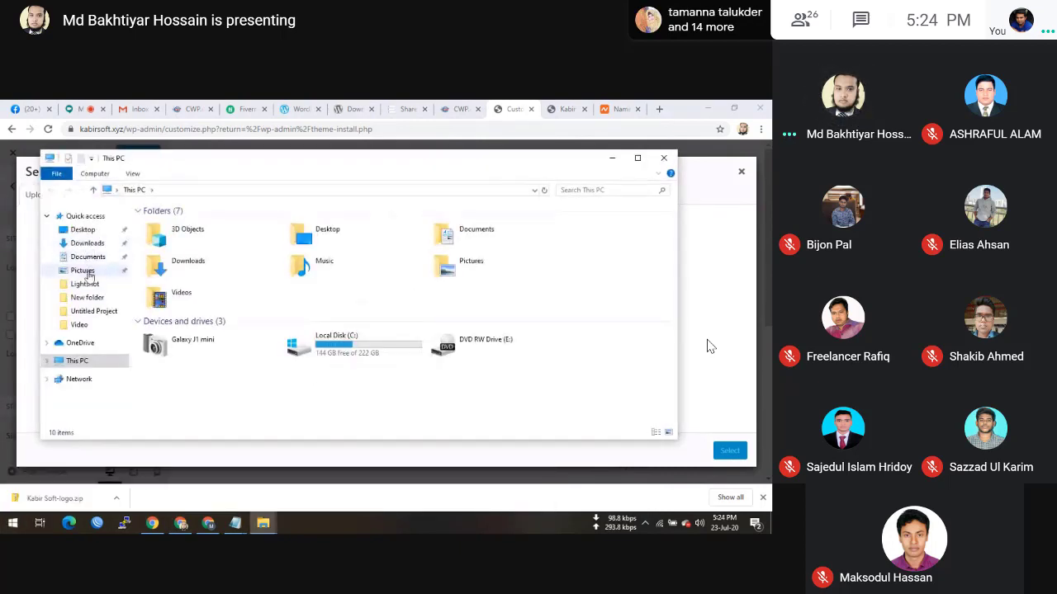
pyautogui.click(87, 274)
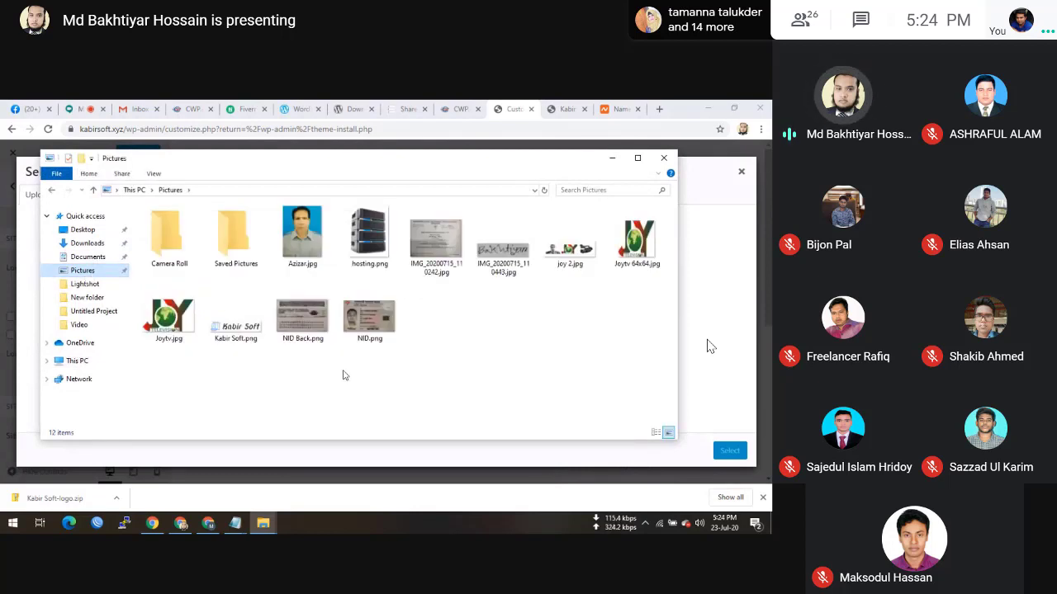
pyautogui.click(247, 329)
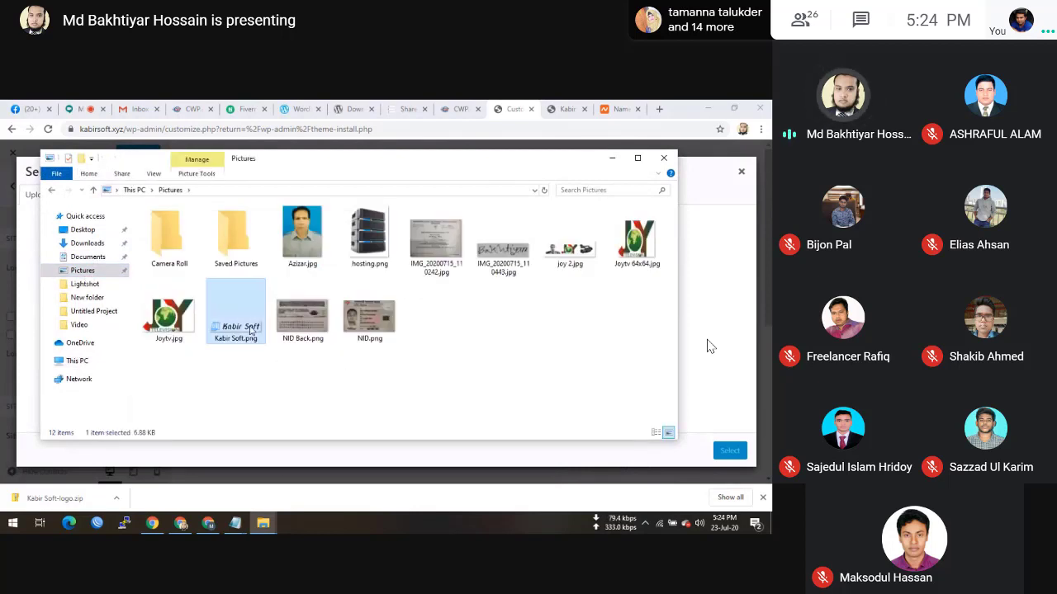
pyautogui.rightClick(251, 330)
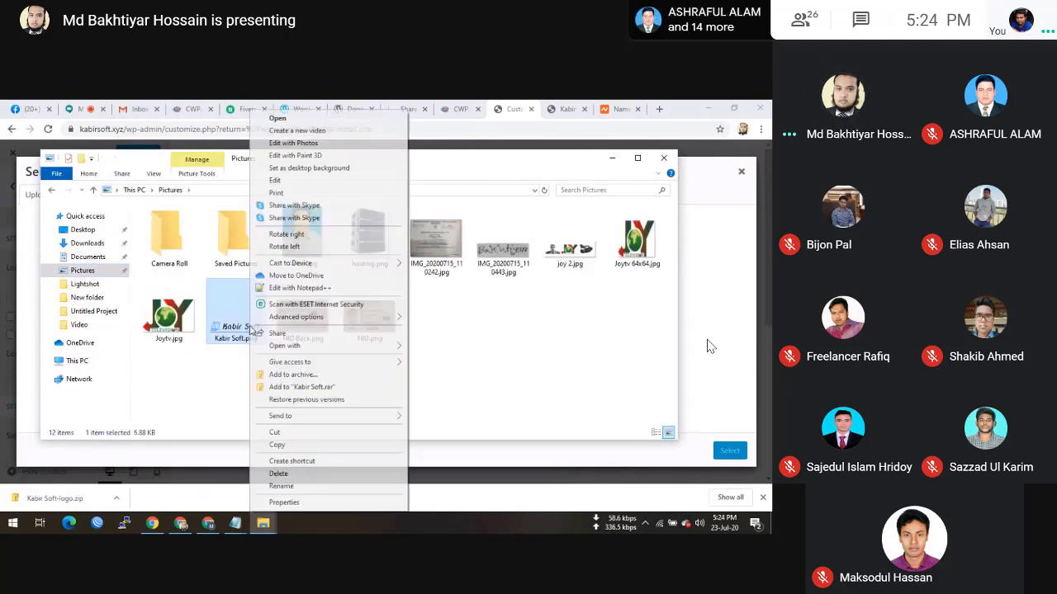
pyautogui.click(360, 155)
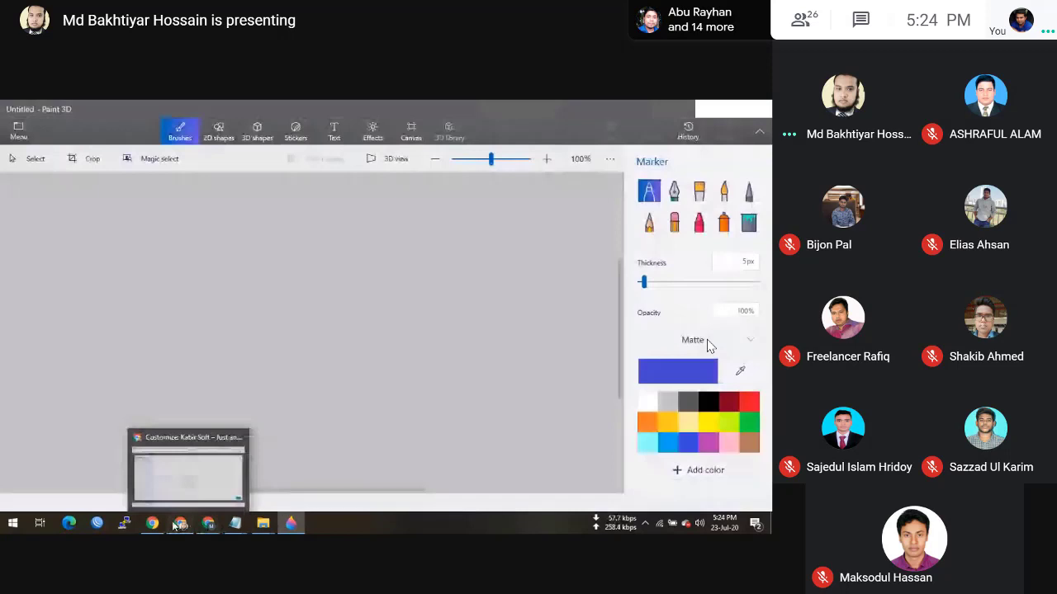
pyautogui.click(179, 526)
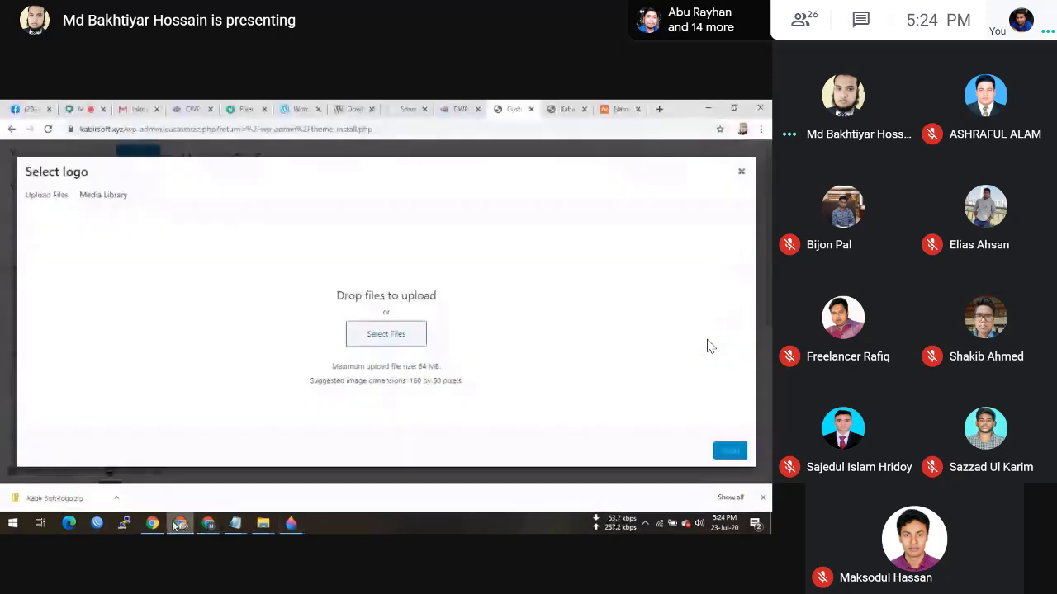
pyautogui.click(289, 525)
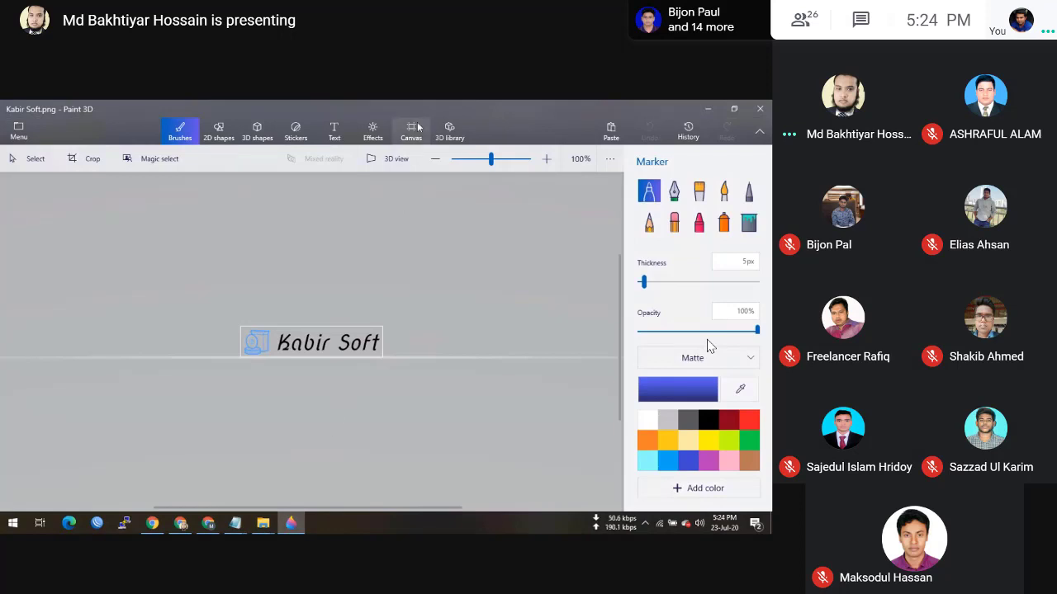
# - Resize the logo canvas and image to a width of 180 px with locked aspect ratio, save the file, and close Paint 3D
pyautogui.click(418, 127)
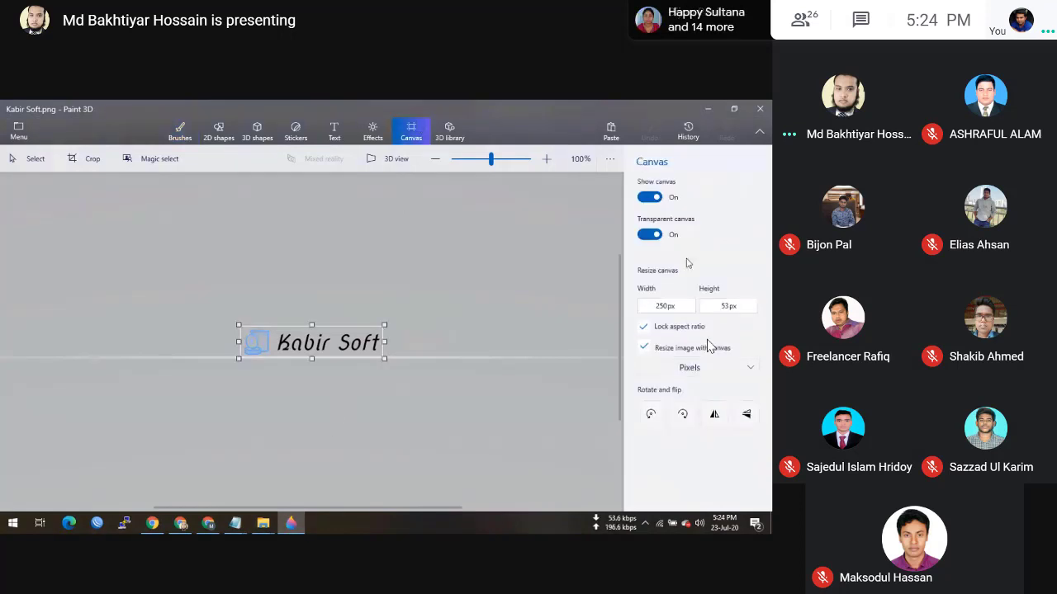
pyautogui.click(663, 304)
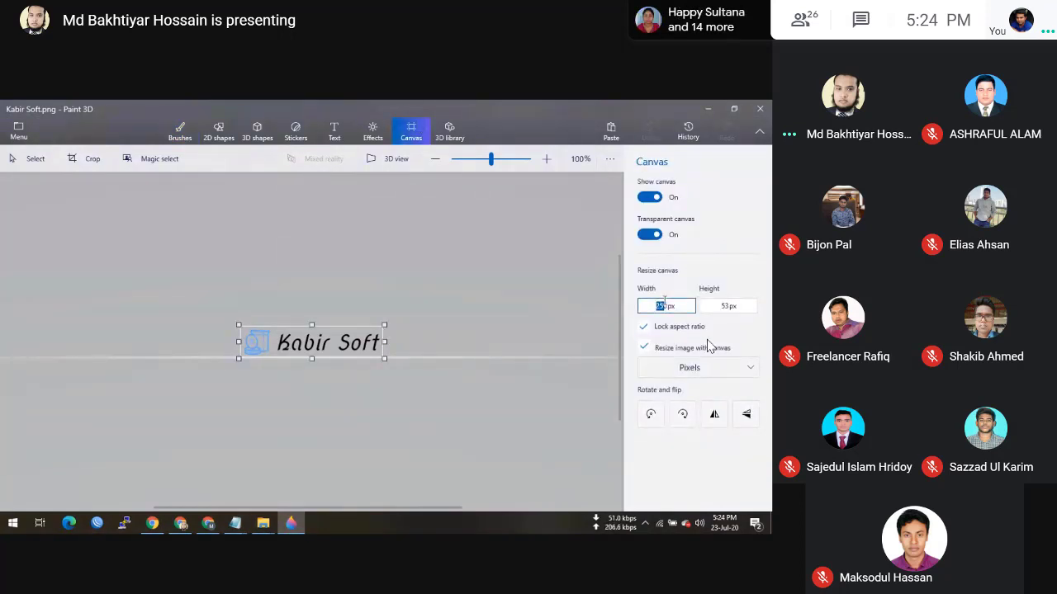
pyautogui.write('180')
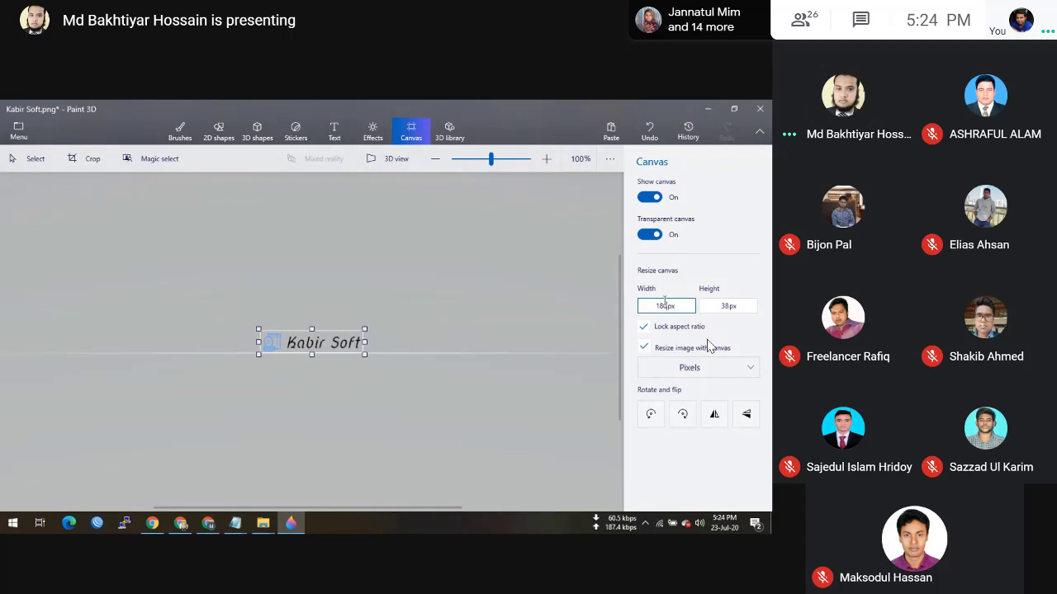
pyautogui.hotkey('ctrl', 's')
pyautogui.click(759, 109)
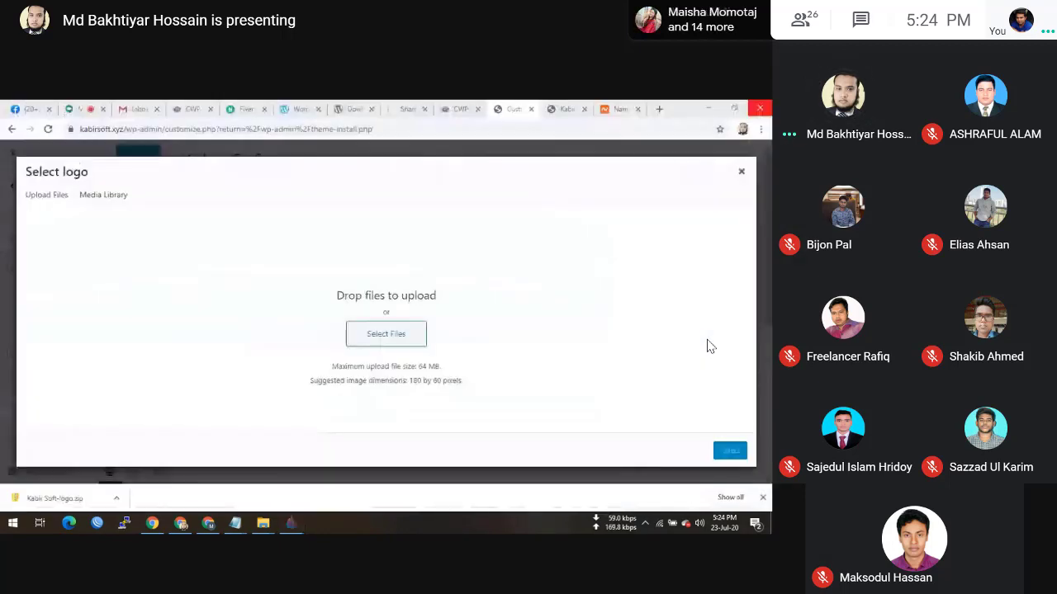
# - Upload Kabir Soft.png from Pictures and set it as the site logo without cropping
pyautogui.click(390, 338)
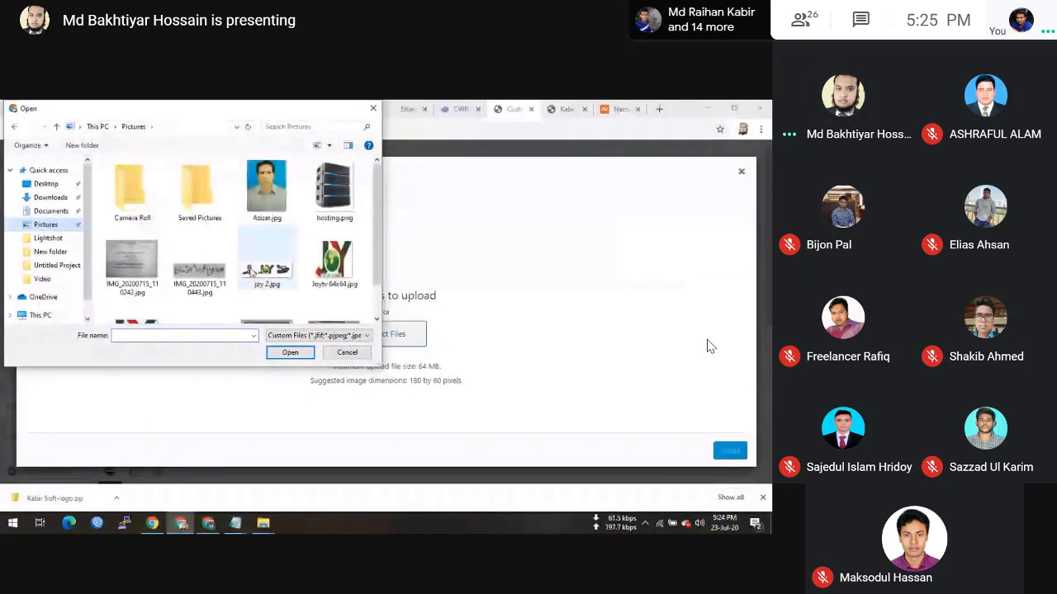
pyautogui.scroll(-1, 252, 273)
pyautogui.click(208, 299)
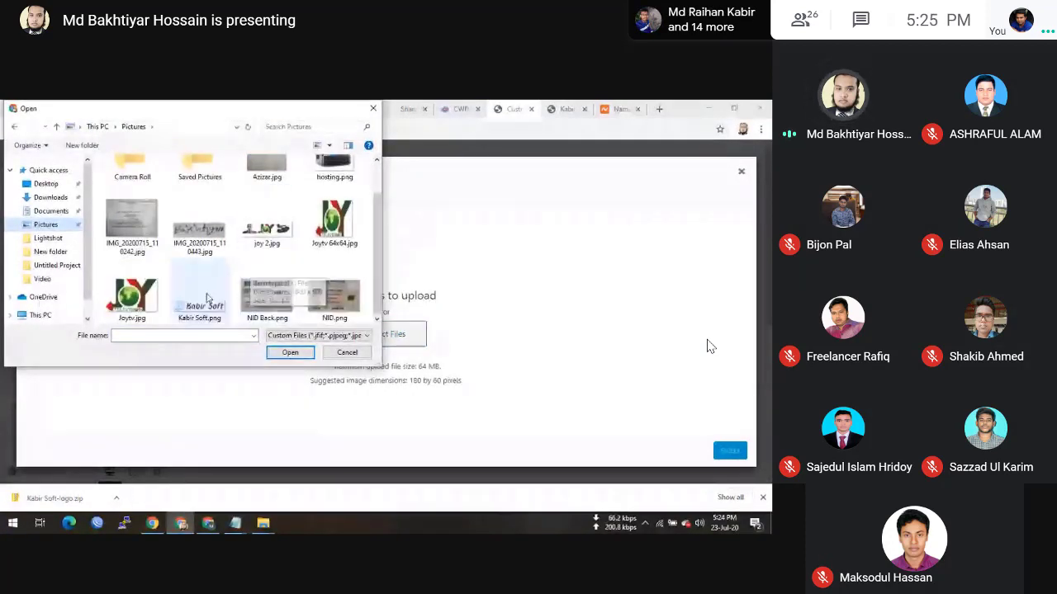
pyautogui.doubleClick(207, 299)
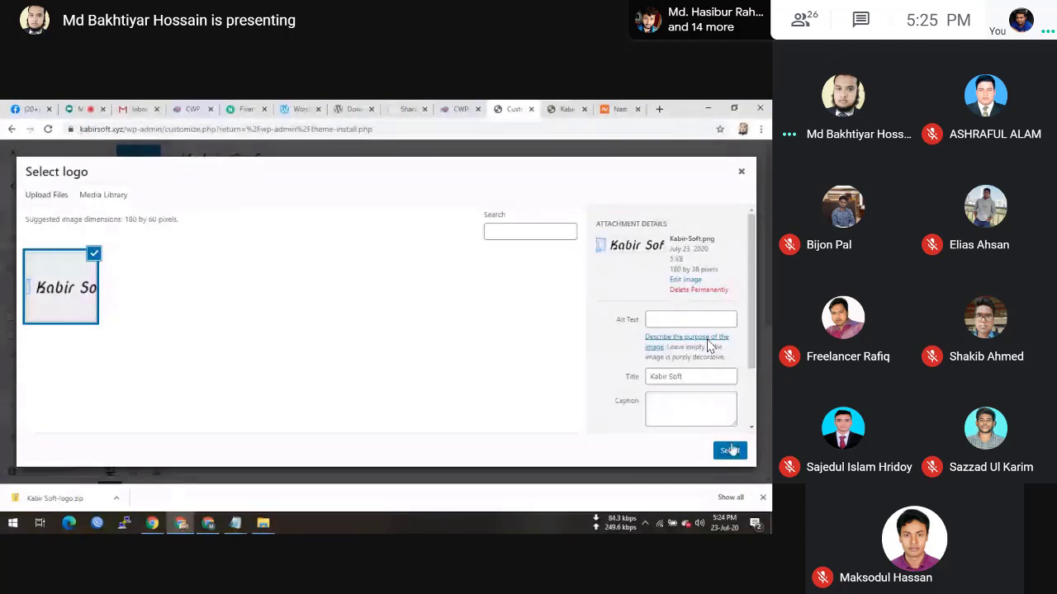
pyautogui.click(730, 451)
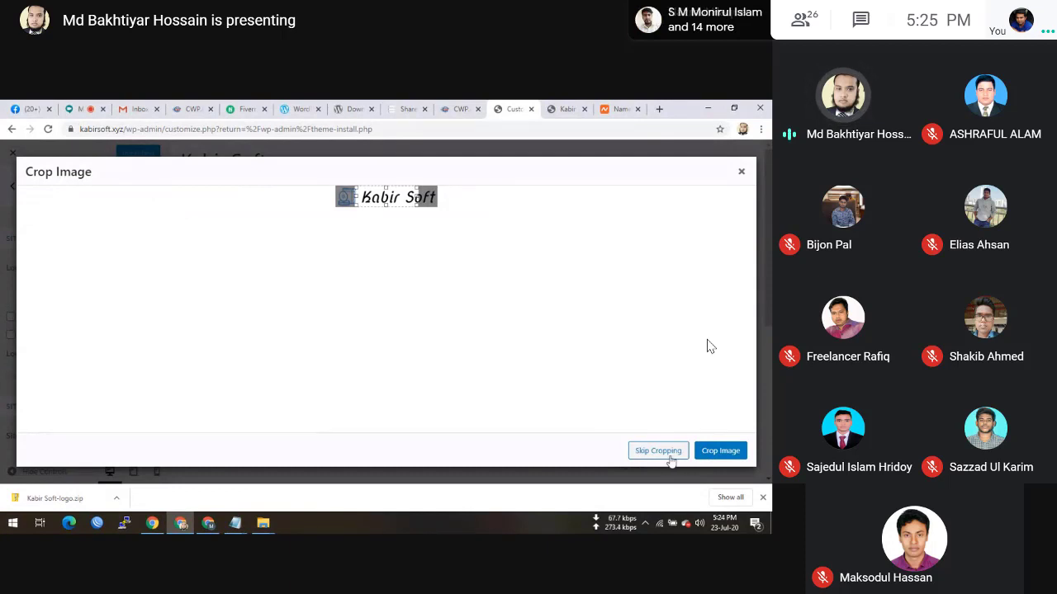
pyautogui.click(670, 456)
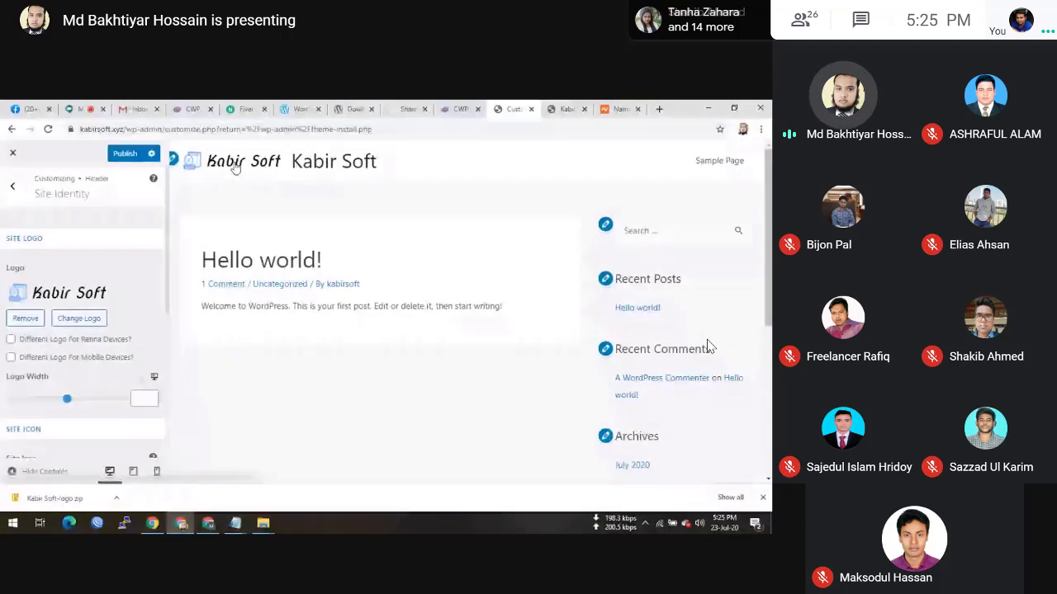
# - Turn off the display of the site title beside the logo and publish the customizer changes
pyautogui.scroll(-1, 75, 330)
pyautogui.scroll(-5, 75, 331)
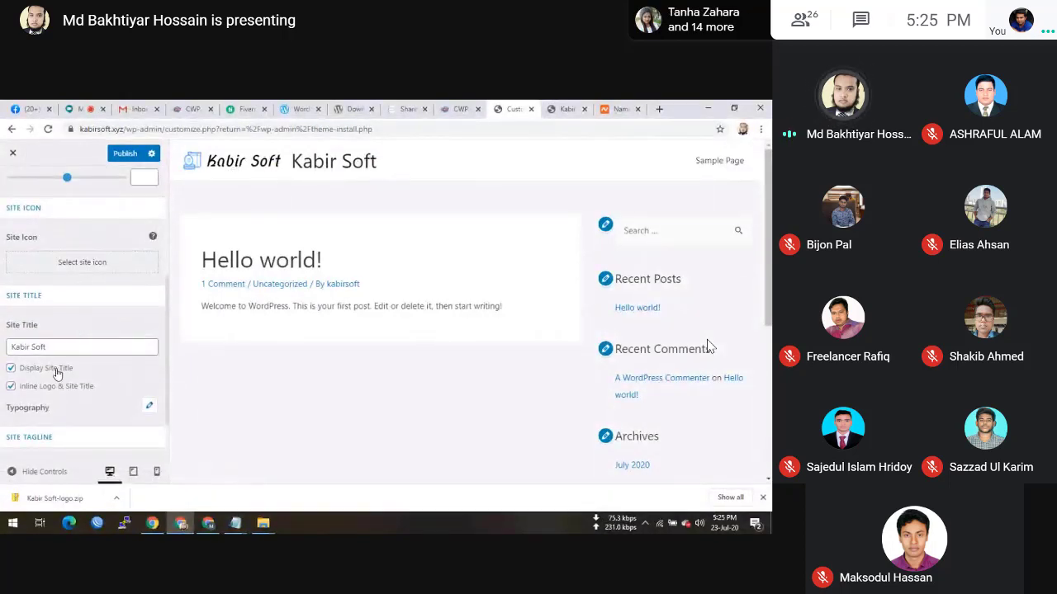
pyautogui.click(57, 372)
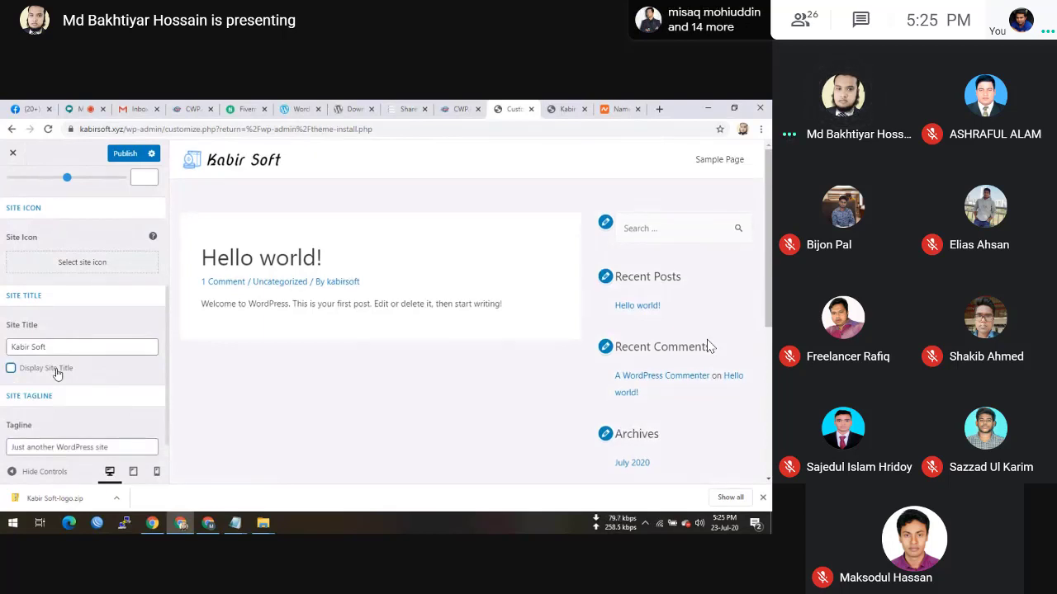
pyautogui.click(125, 154)
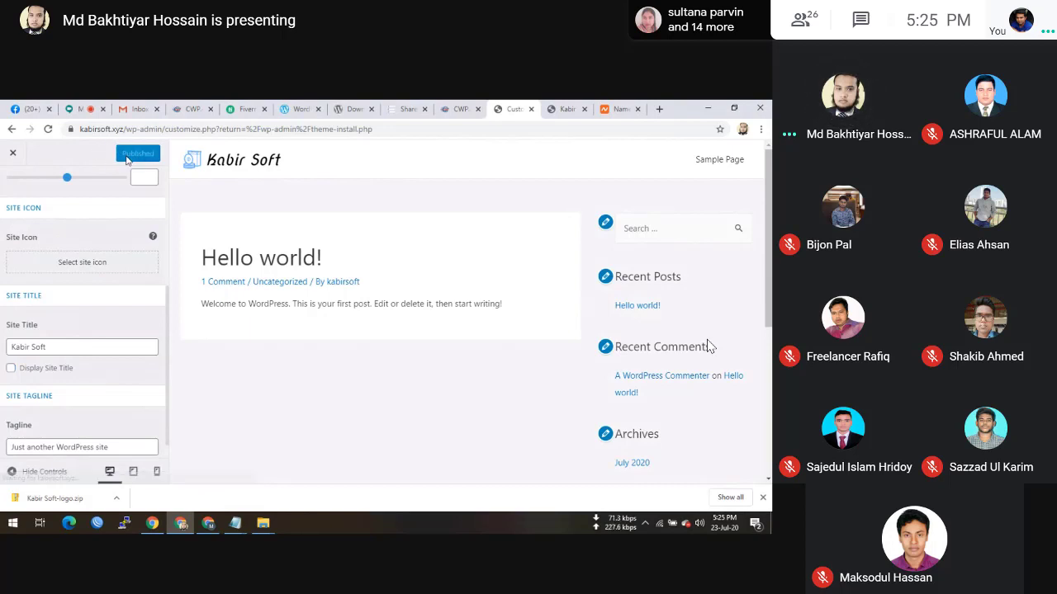
# - Reload the live kabirsoft.xyz homepage to check the header logo
pyautogui.click(574, 105)
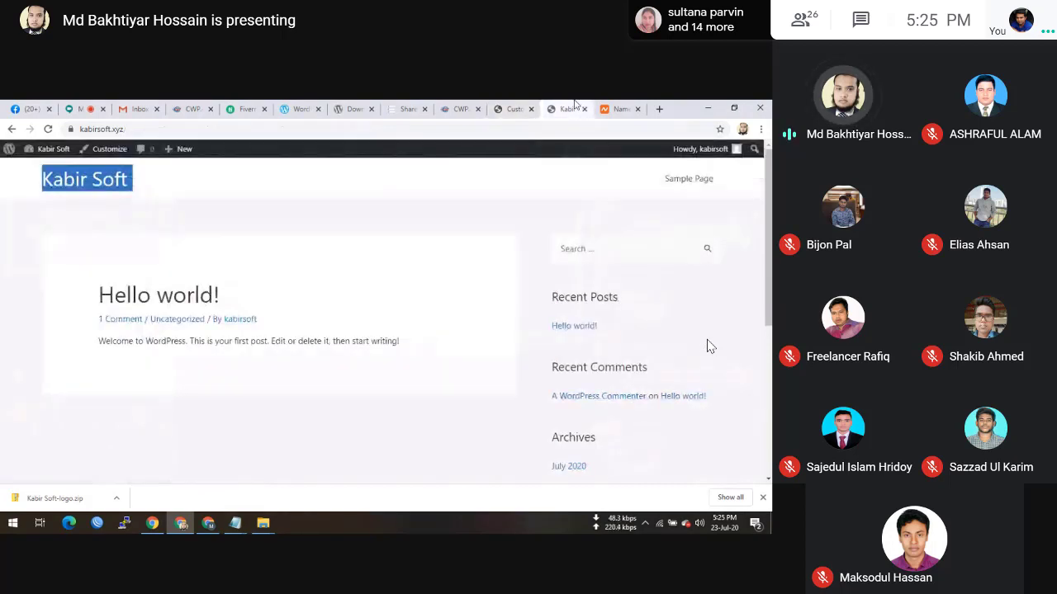
pyautogui.click(232, 238)
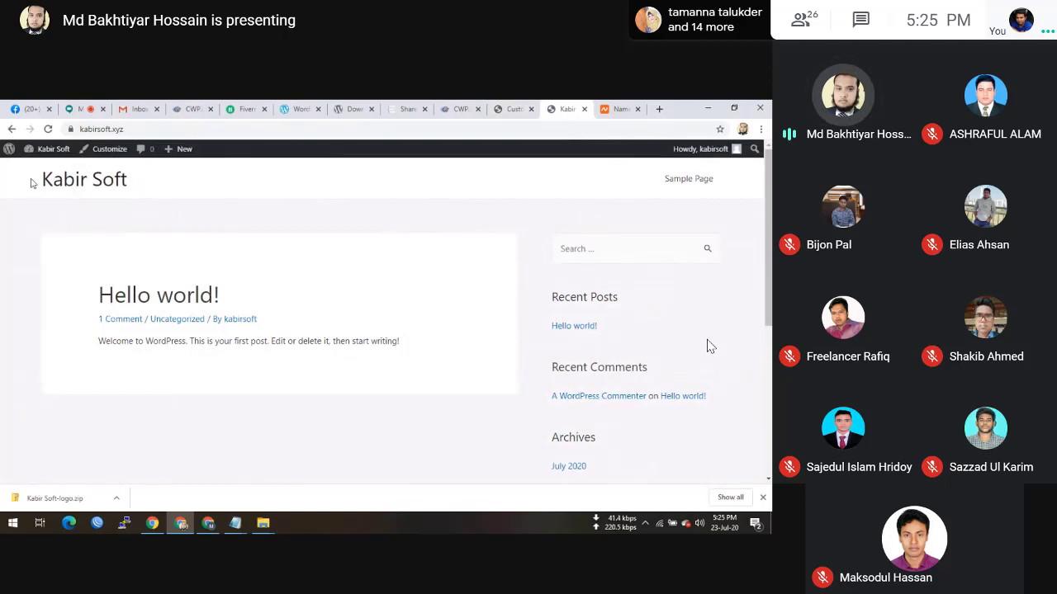
pyautogui.click(47, 132)
pyautogui.click(47, 130)
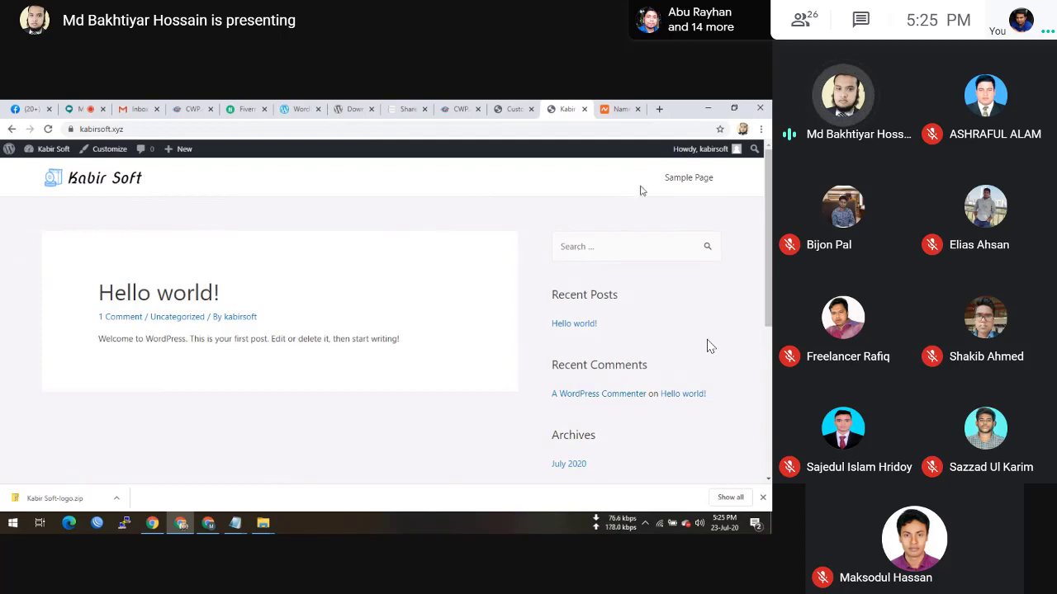
# - Return to the theme customizer, close it, and open the site's Menus administration page
pyautogui.click(514, 108)
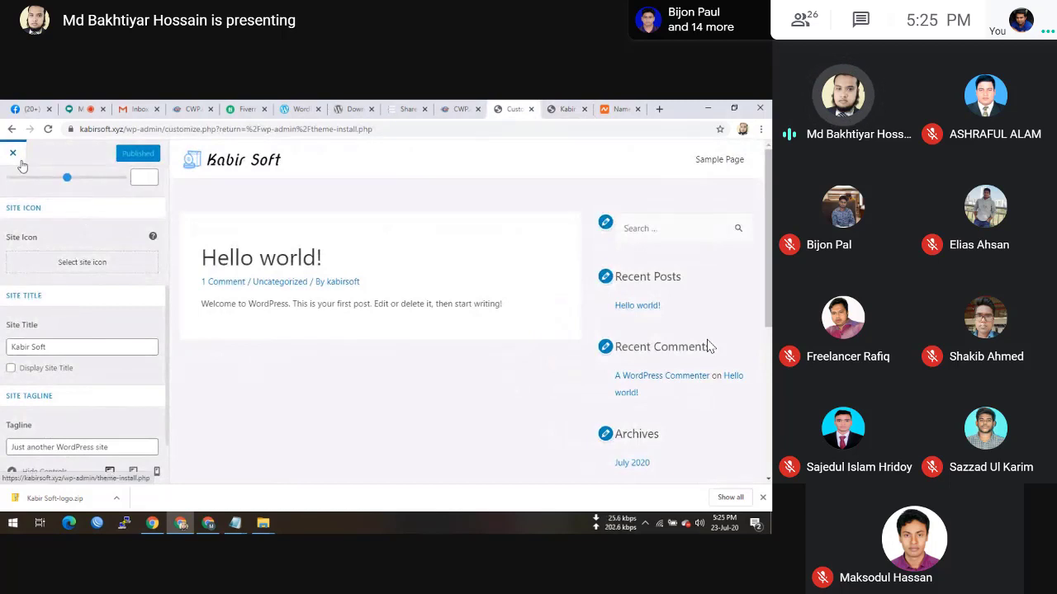
pyautogui.click(23, 164)
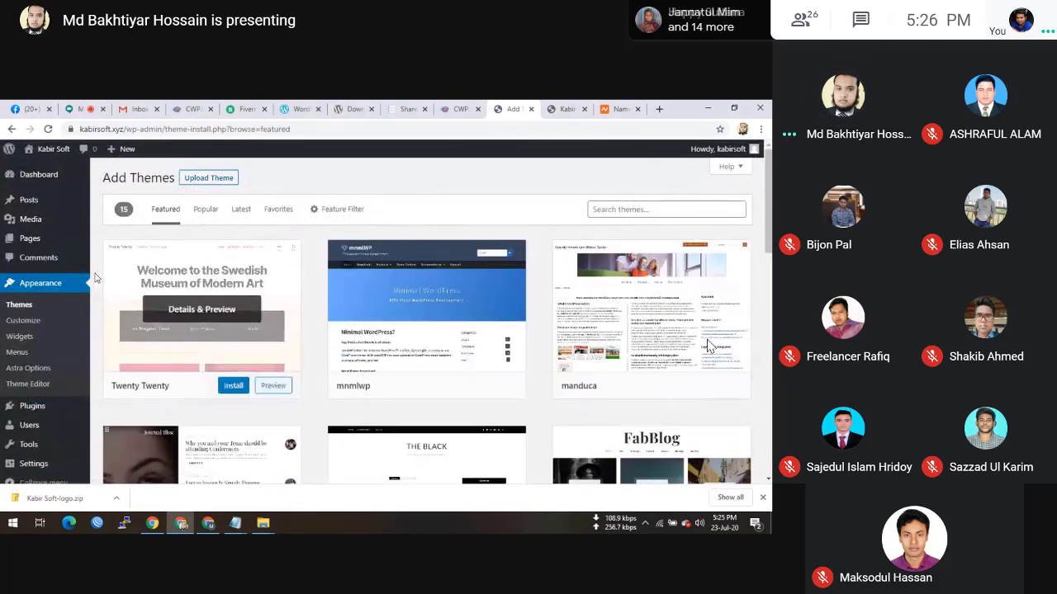
pyautogui.click(33, 284)
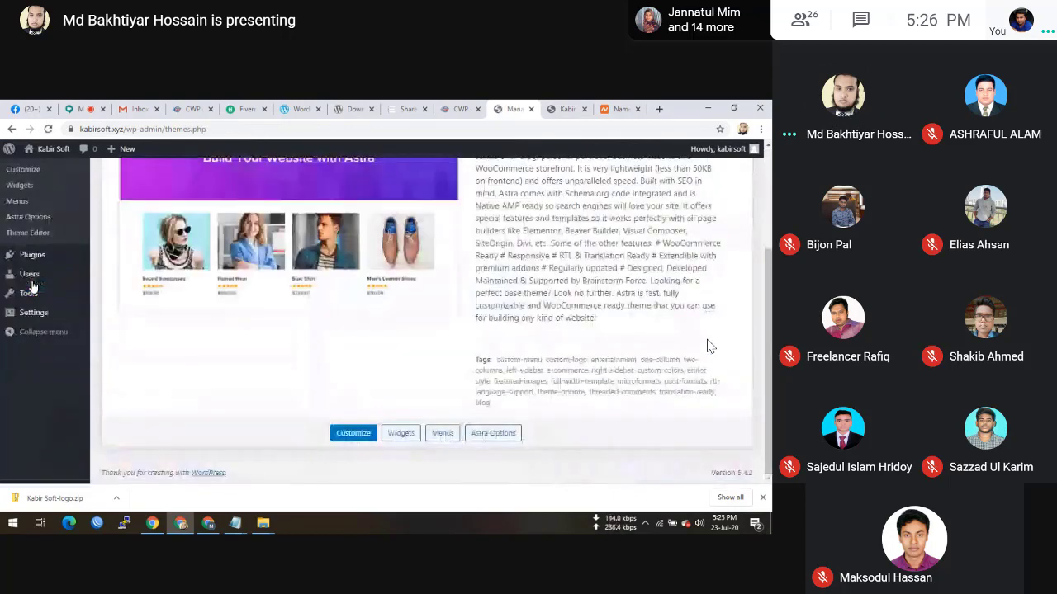
pyautogui.scroll(3, 46, 322)
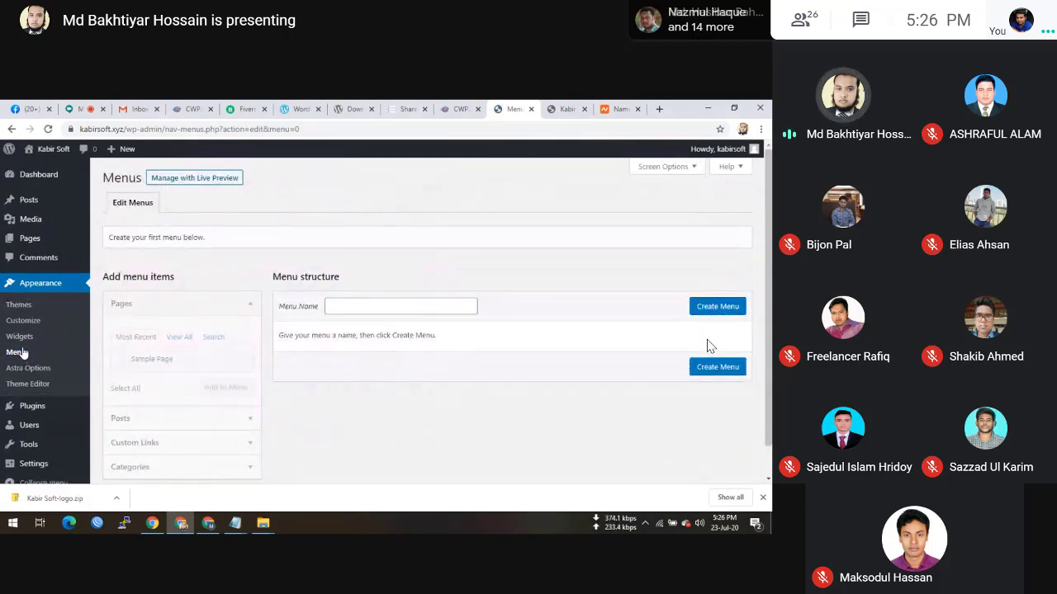
# - Check the navigation on the live homepage, and try to create a menu named "Primary Menu"
pyautogui.click(567, 109)
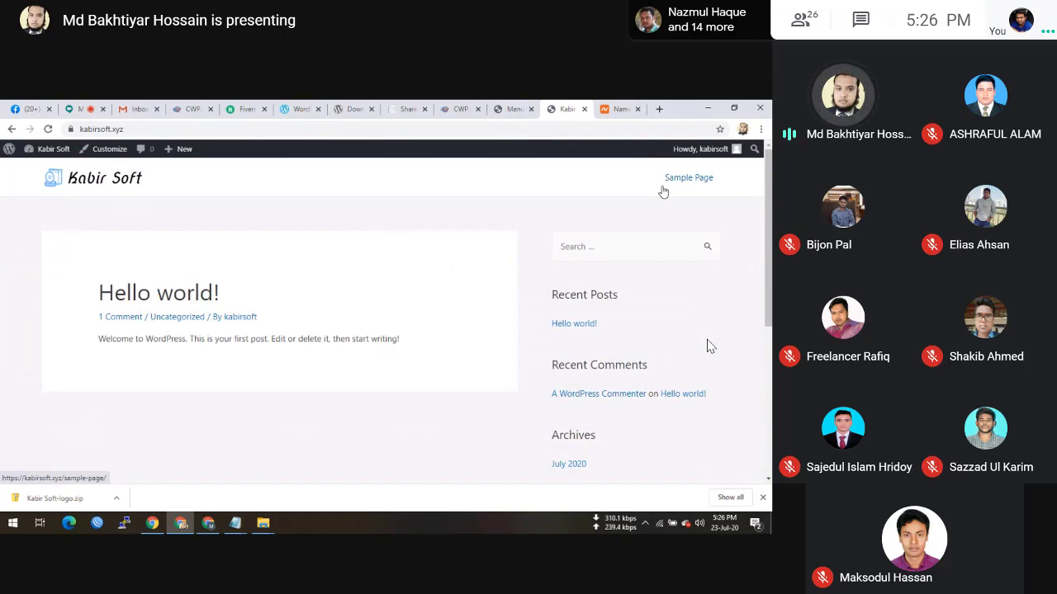
pyautogui.click(515, 108)
pyautogui.click(459, 306)
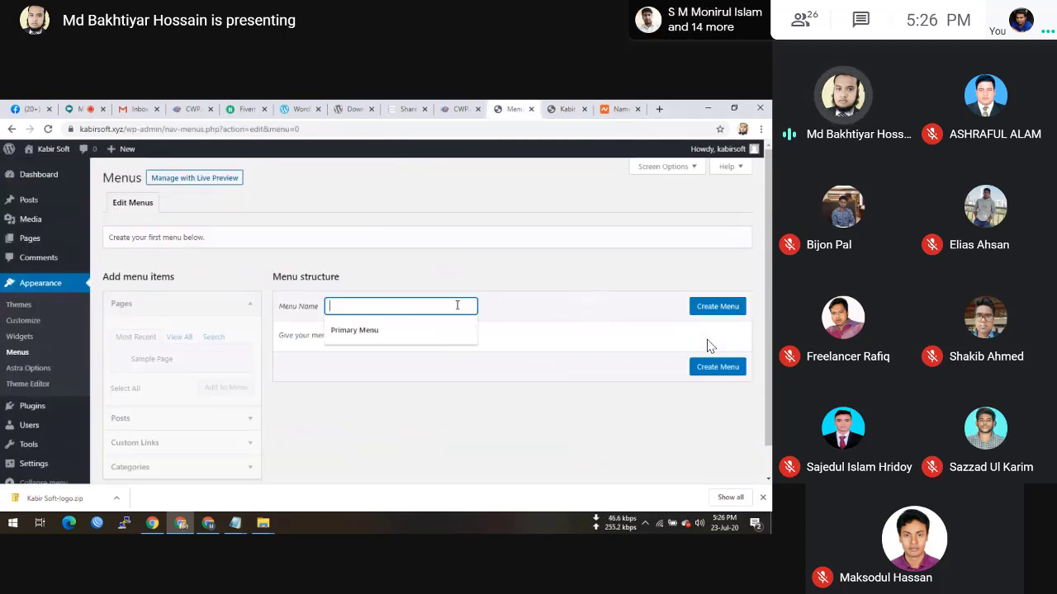
pyautogui.click(428, 330)
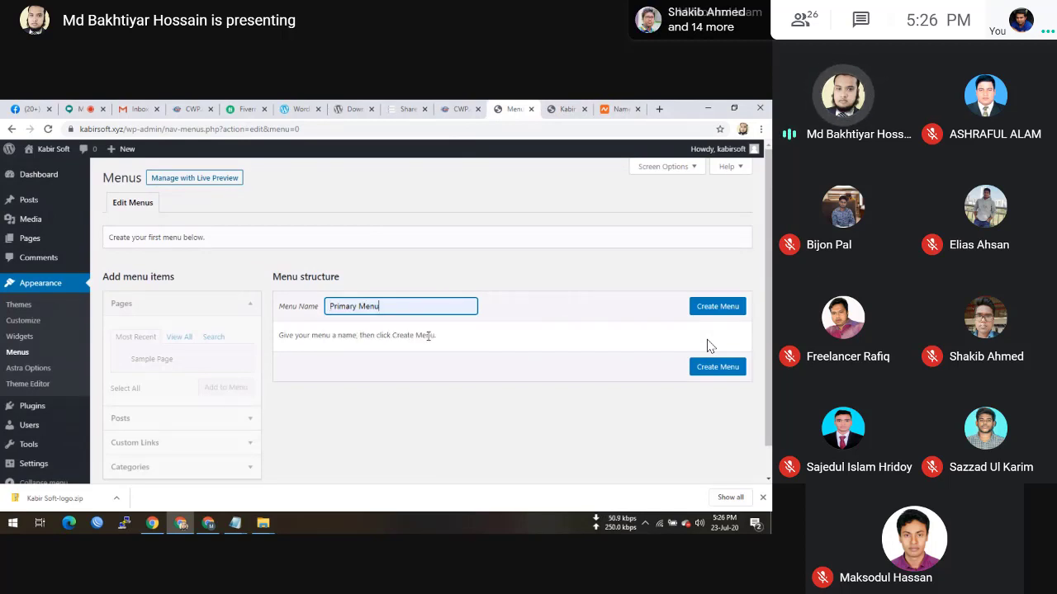
pyautogui.click(708, 307)
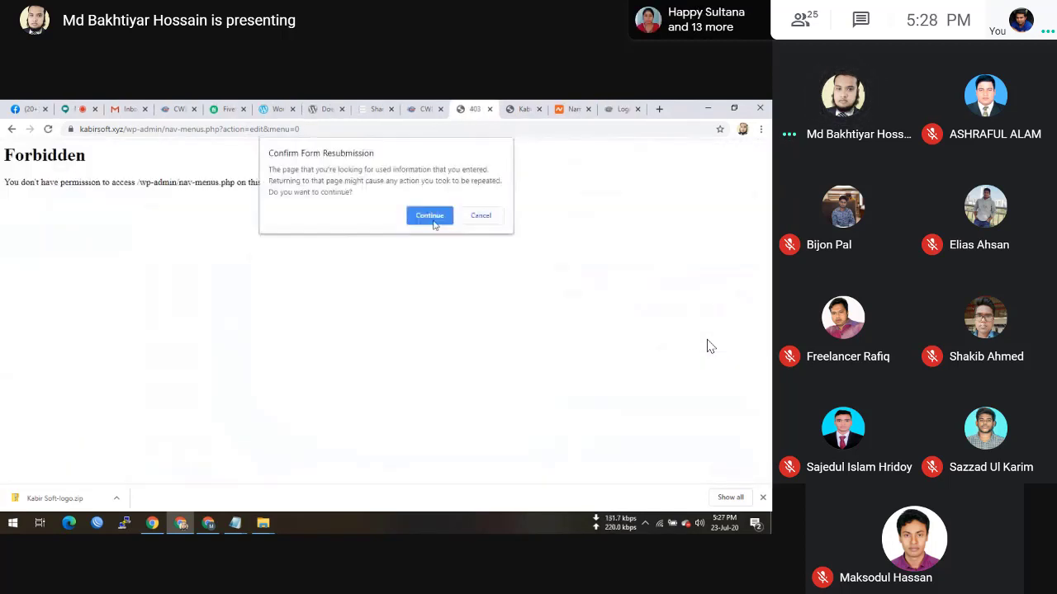
# - Resubmit the form to create "Primary Menu", assign it to the Primary Menu display location, and save it
pyautogui.click(430, 216)
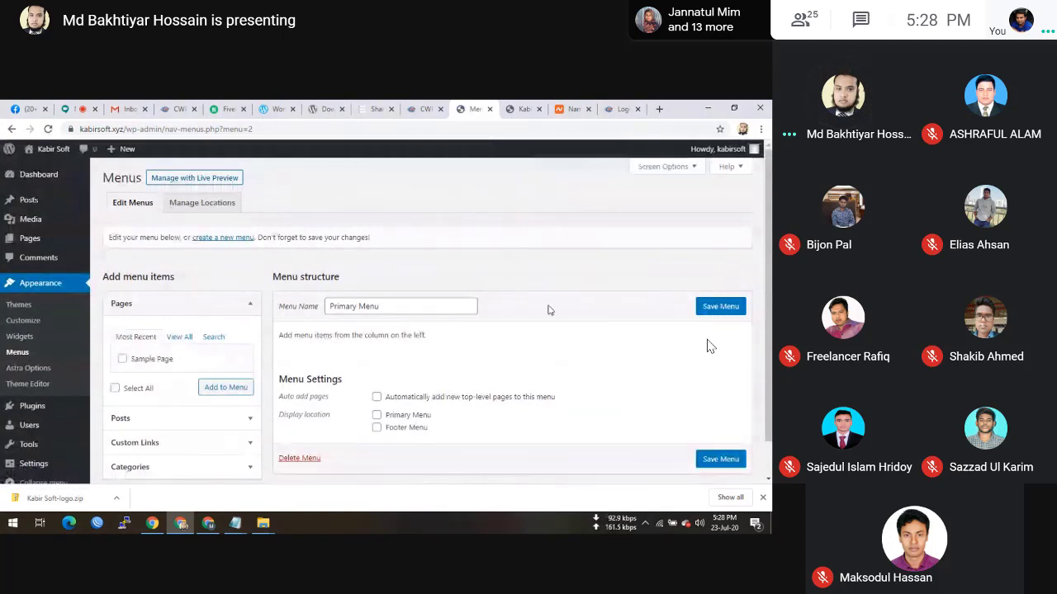
pyautogui.scroll(-1, 494, 366)
pyautogui.scroll(1, 492, 369)
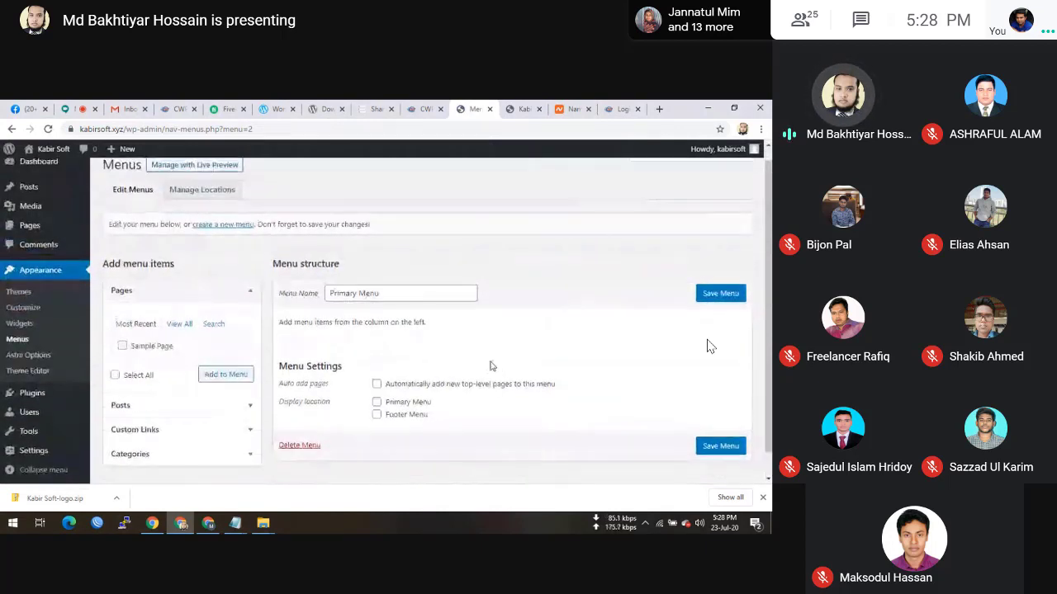
pyautogui.scroll(-1, 491, 367)
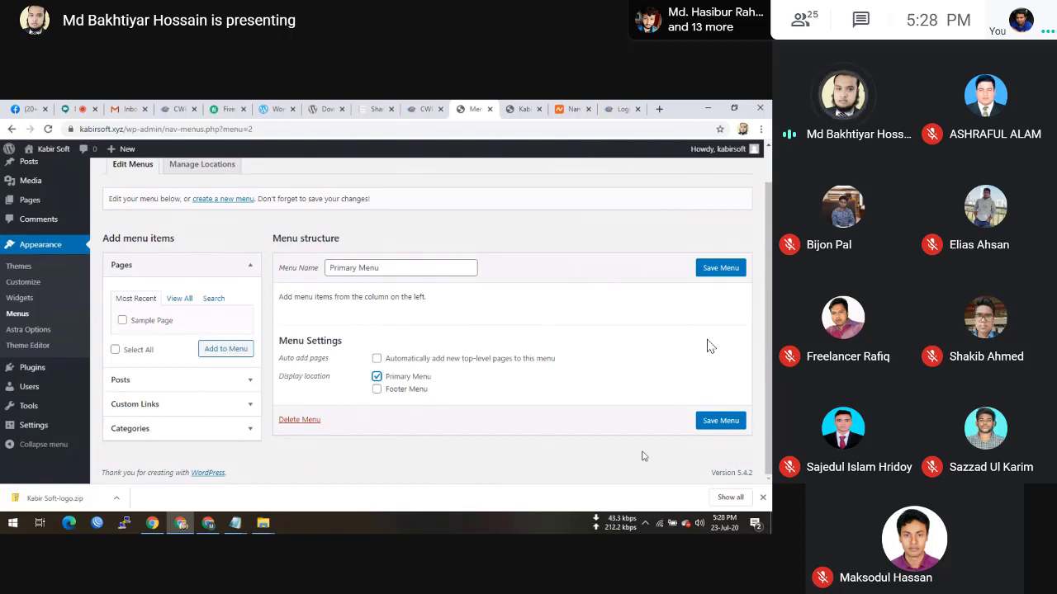
pyautogui.click(725, 423)
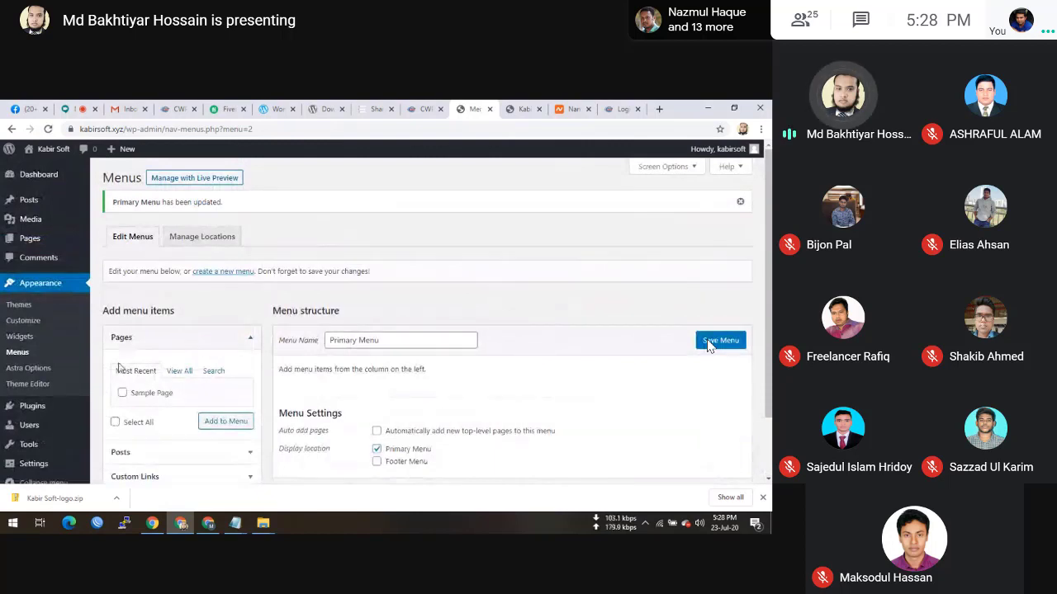
# - Reload the live homepage through its logo, copy the site address, and return to the Menus page
pyautogui.click(524, 108)
pyautogui.click(106, 181)
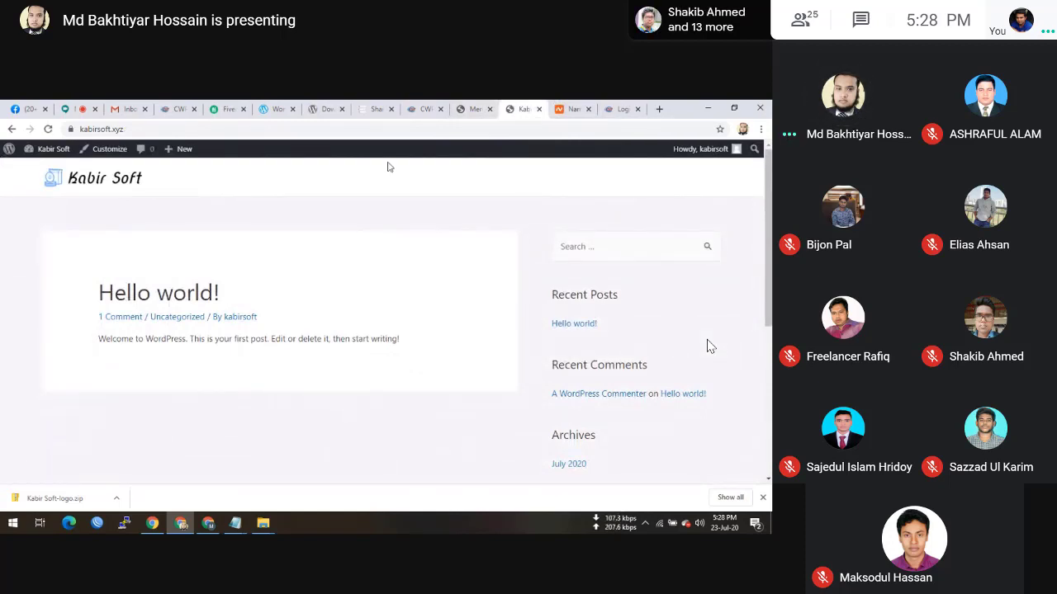
pyautogui.click(351, 131)
pyautogui.rightClick(352, 131)
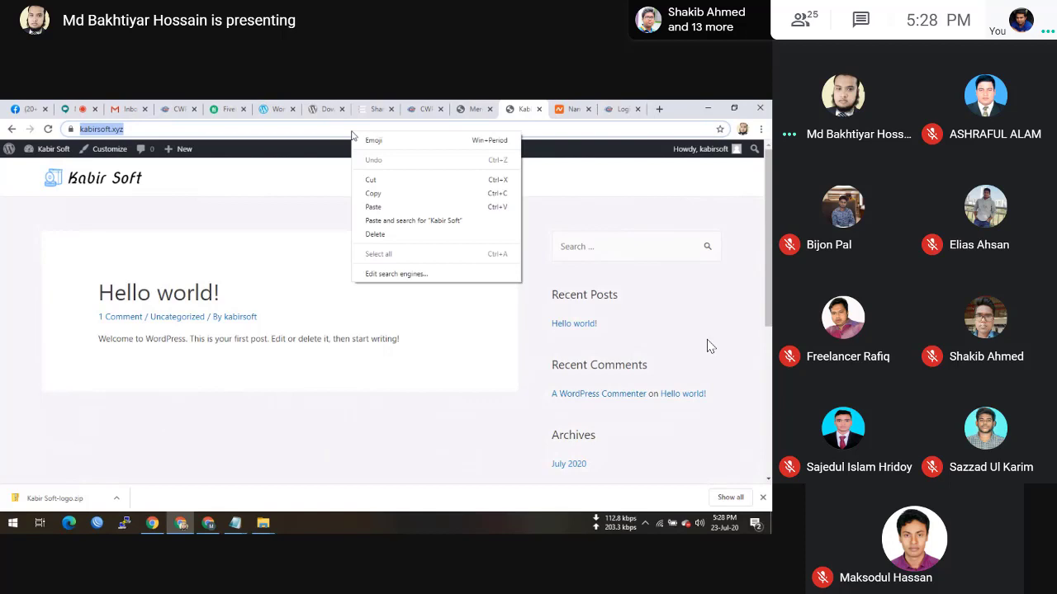
pyautogui.click(386, 190)
pyautogui.click(469, 109)
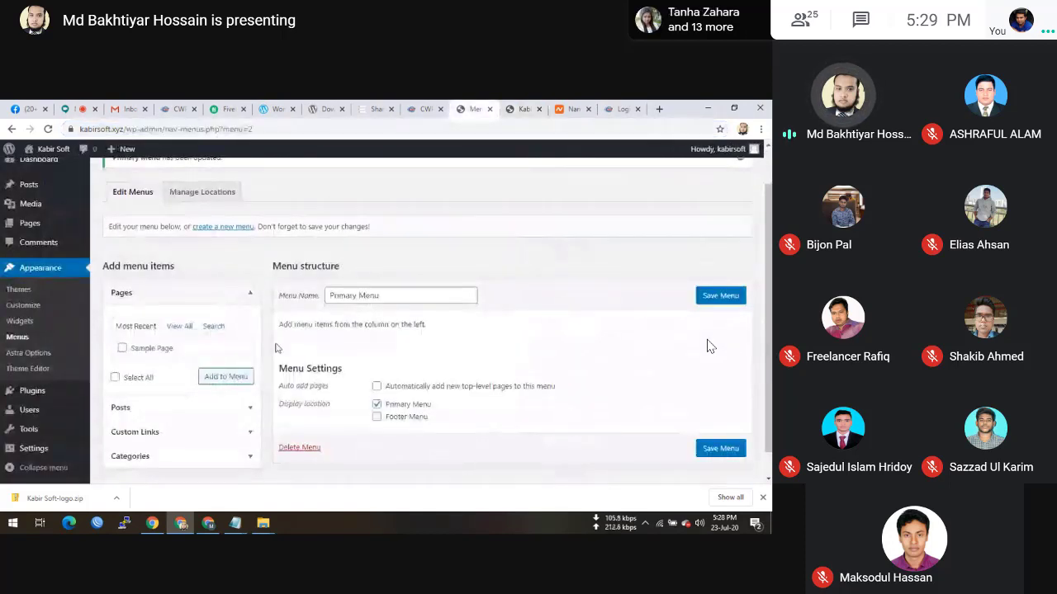
pyautogui.click(251, 431)
pyautogui.click(234, 422)
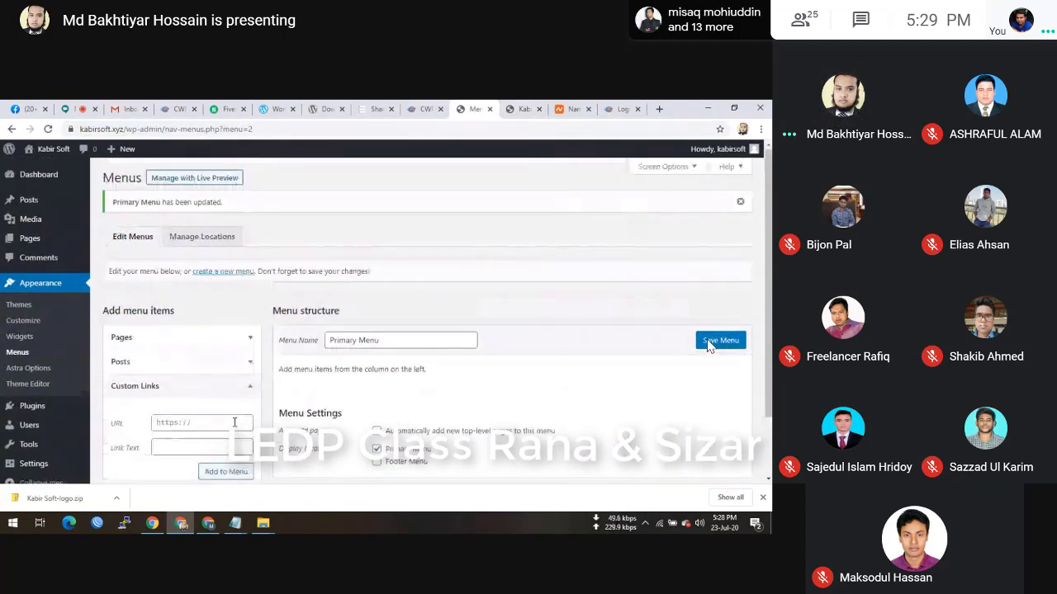
pyautogui.hotkey('ctrl', 'v')
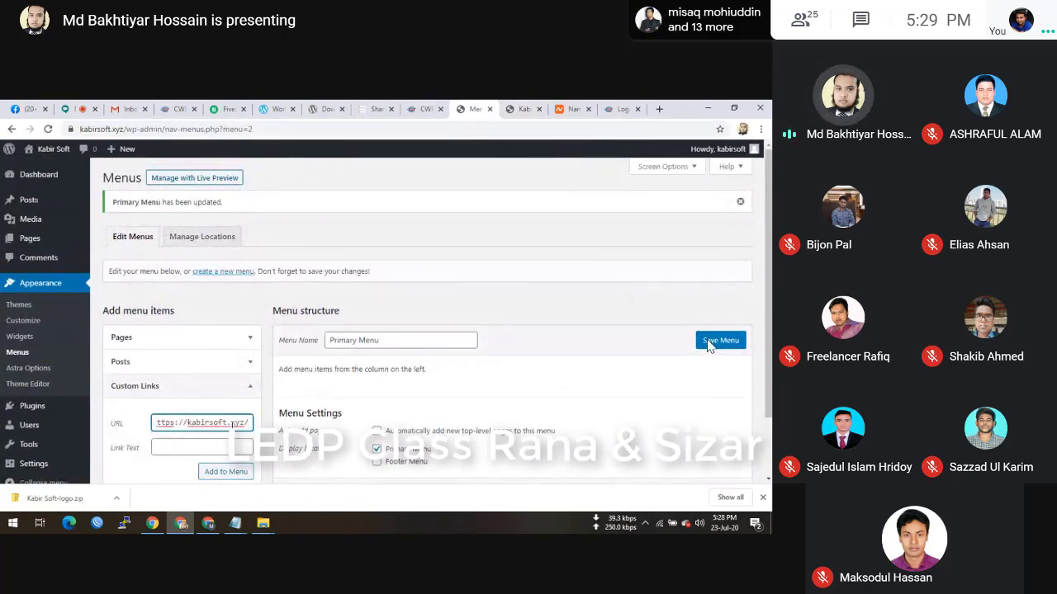
pyautogui.click(221, 443)
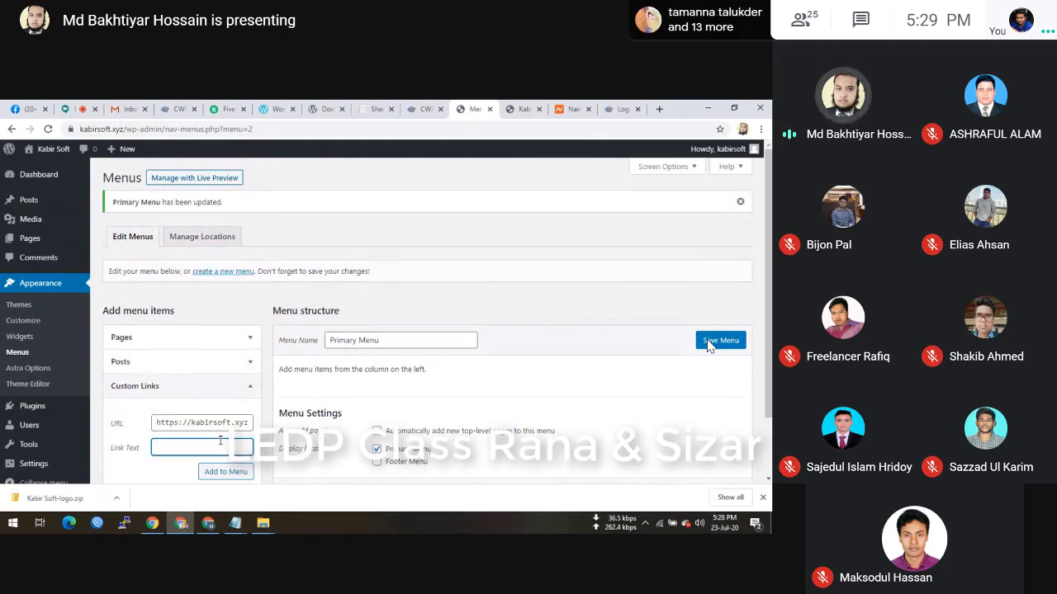
pyautogui.write('Home')
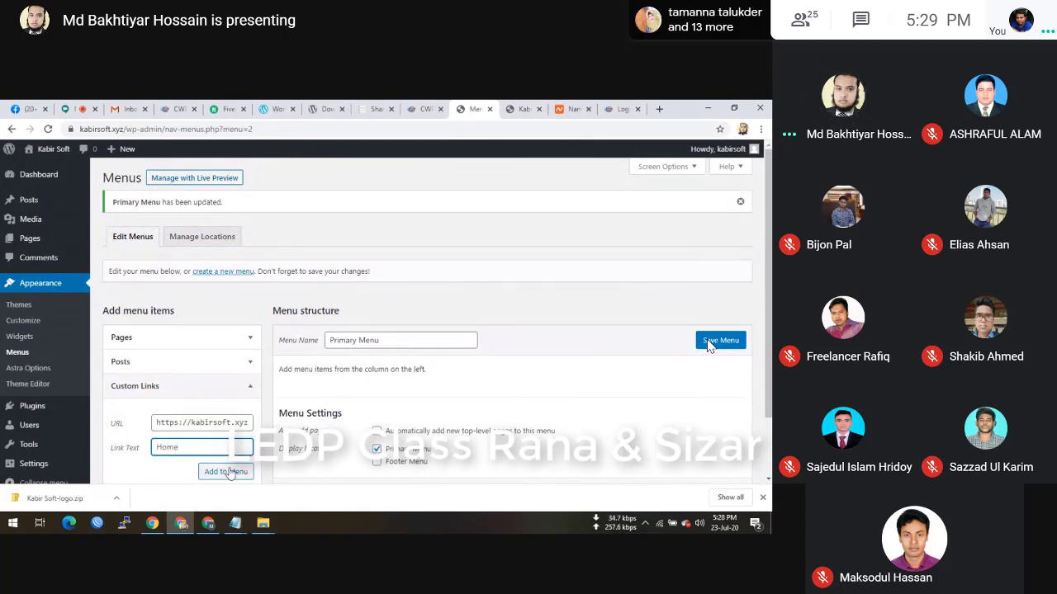
pyautogui.click(230, 472)
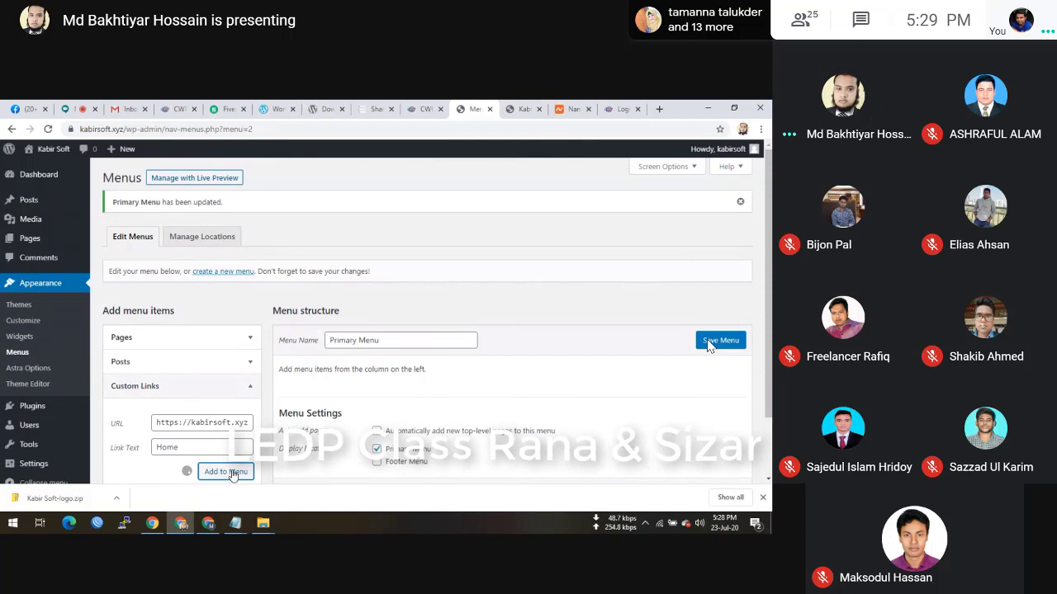
pyautogui.scroll(-2, 461, 391)
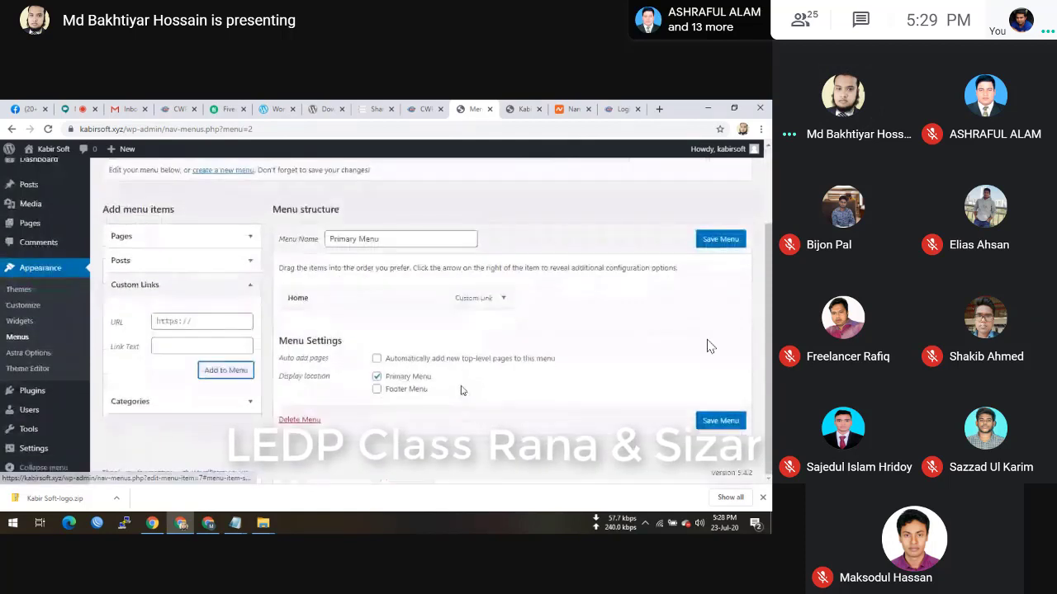
pyautogui.click(722, 241)
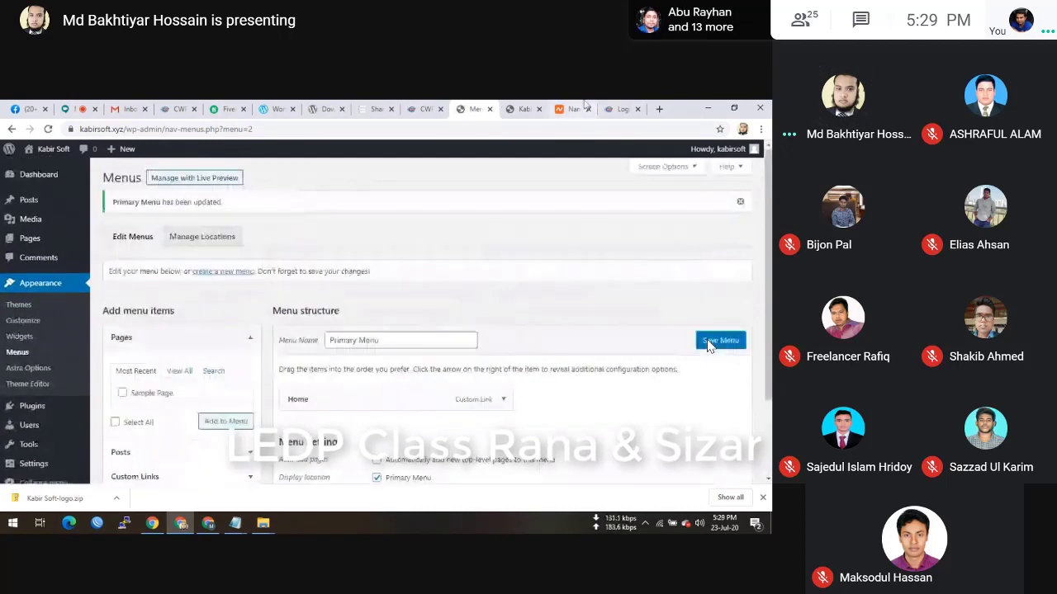
# - Look up the wording "about" through search suggestions in a new browser tab, and clear the query
pyautogui.click(658, 108)
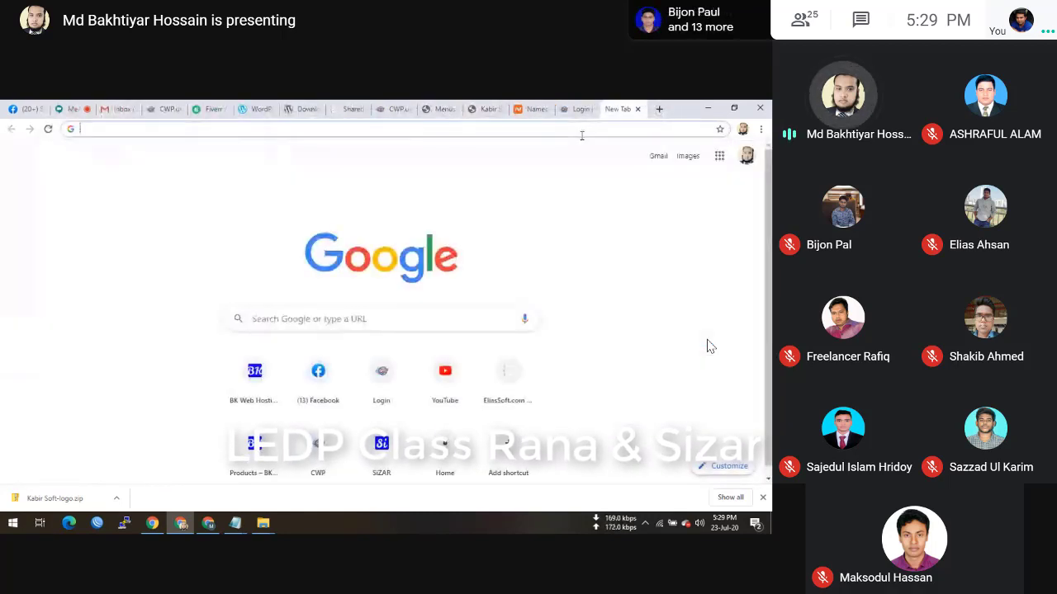
pyautogui.write('A')
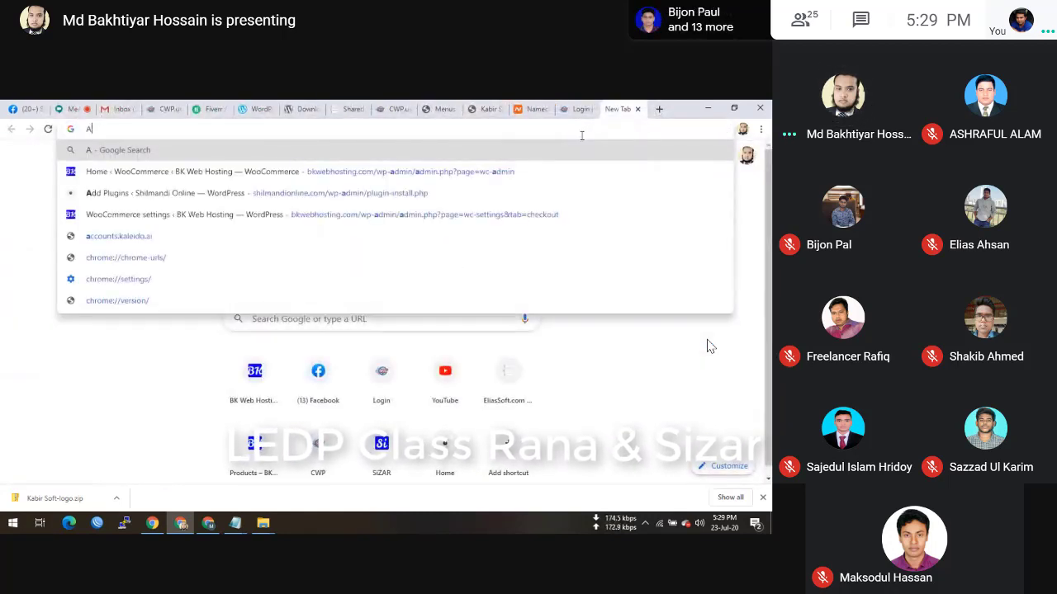
pyautogui.write('bou')
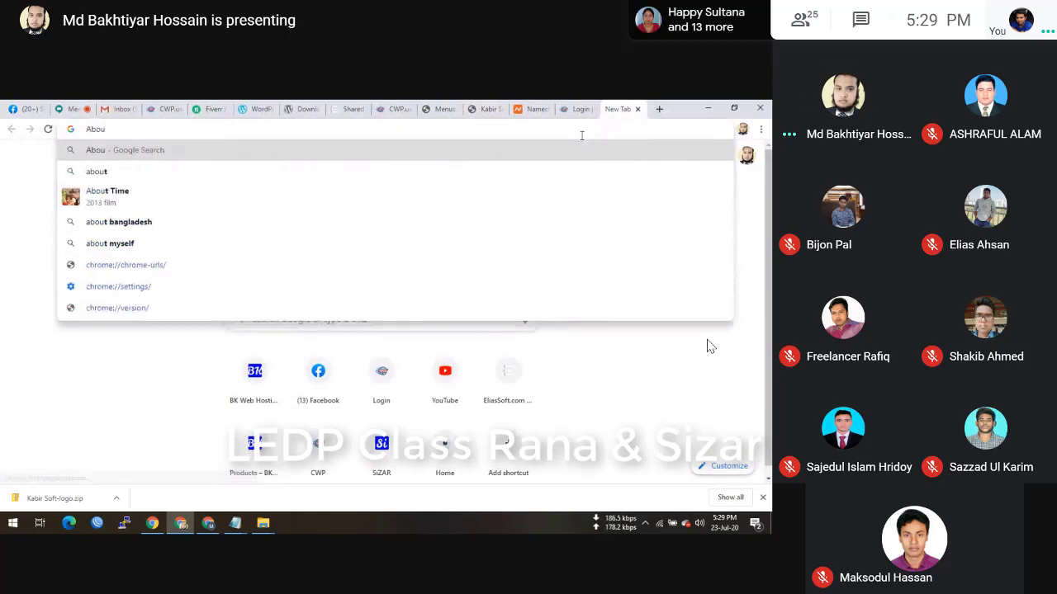
pyautogui.press('Down')
pyautogui.press('Escape')
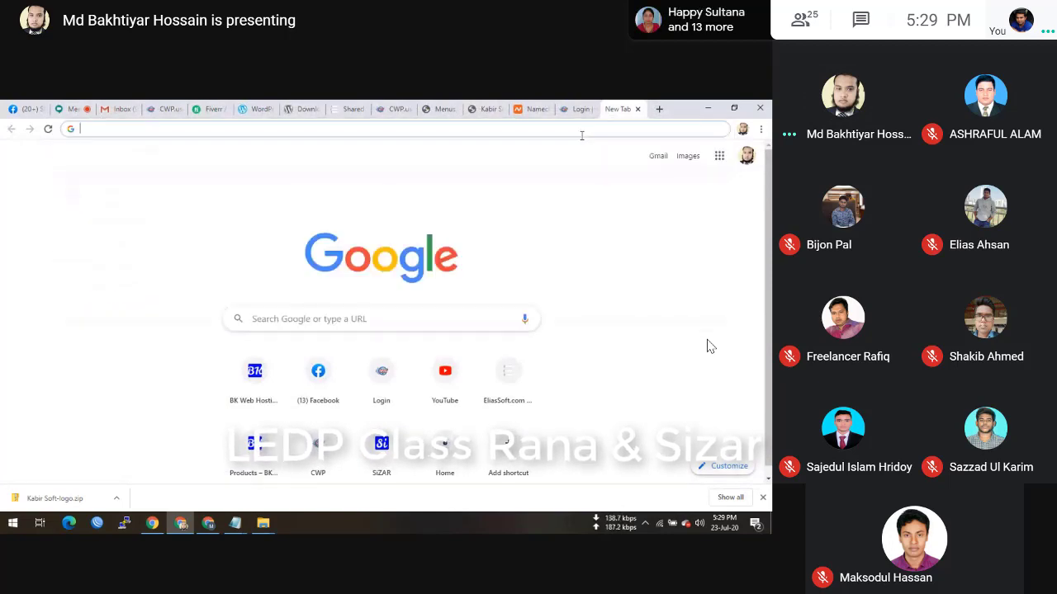
# - Add a custom link named "About" with the URL "#" to the Primary Menu
pyautogui.click(442, 109)
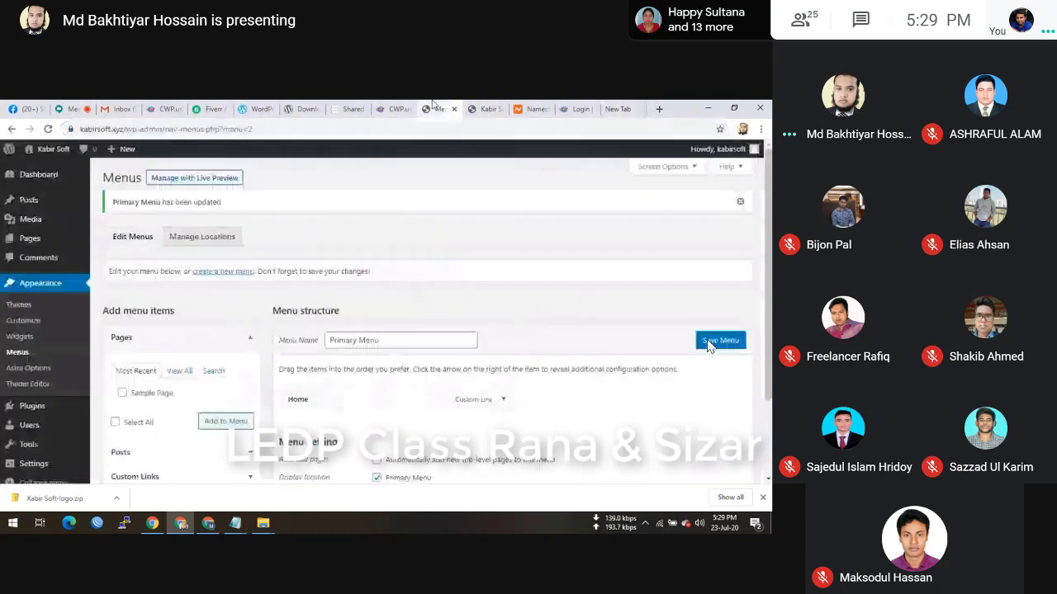
pyautogui.scroll(-2, 172, 420)
pyautogui.click(220, 375)
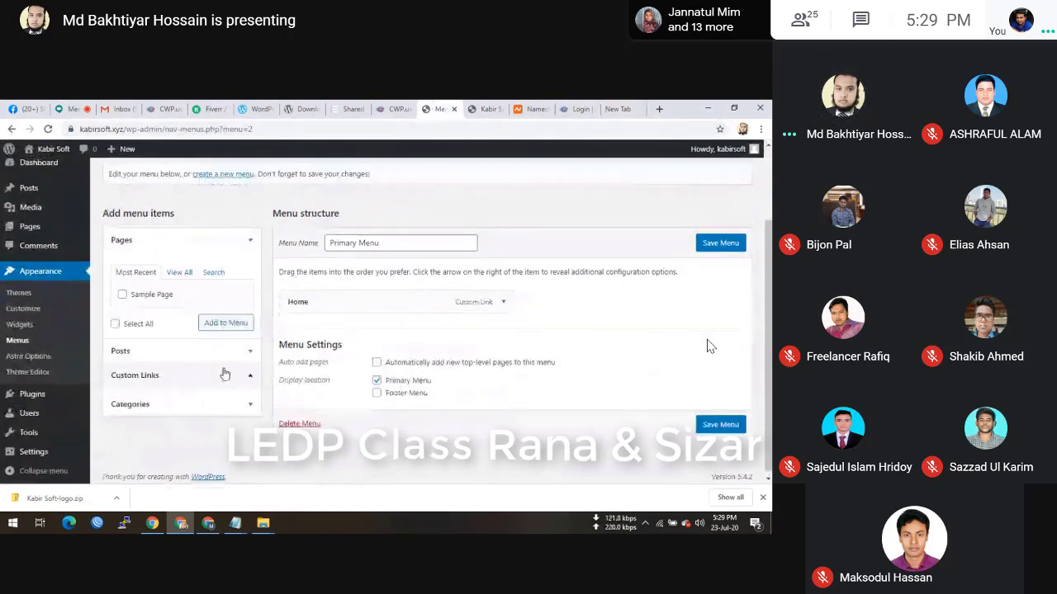
pyautogui.click(191, 410)
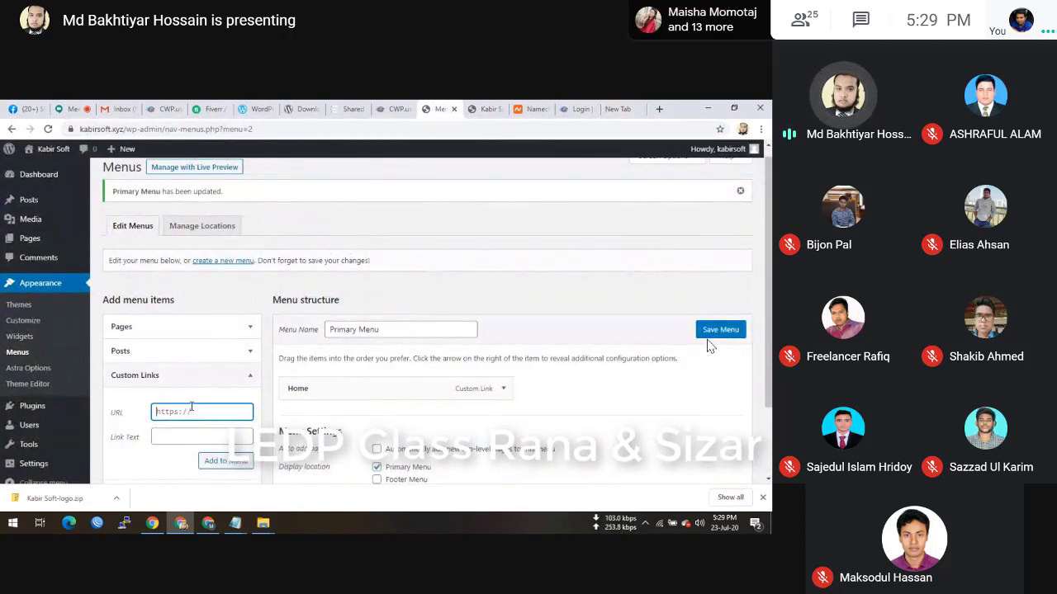
pyautogui.hotkey('ctrl', 'a')
pyautogui.write('#')
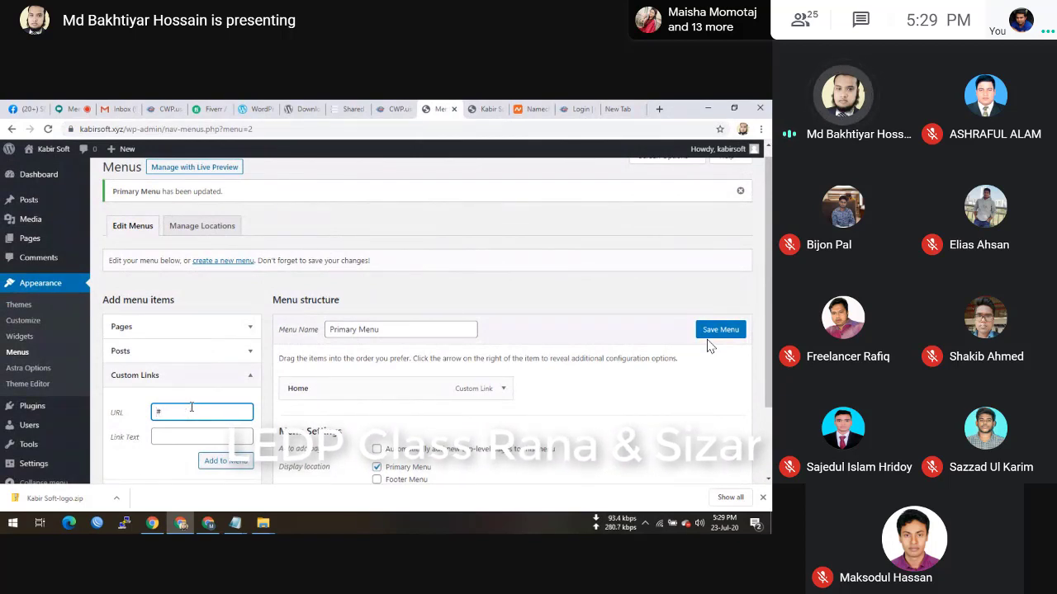
pyautogui.click(180, 439)
pyautogui.write('about')
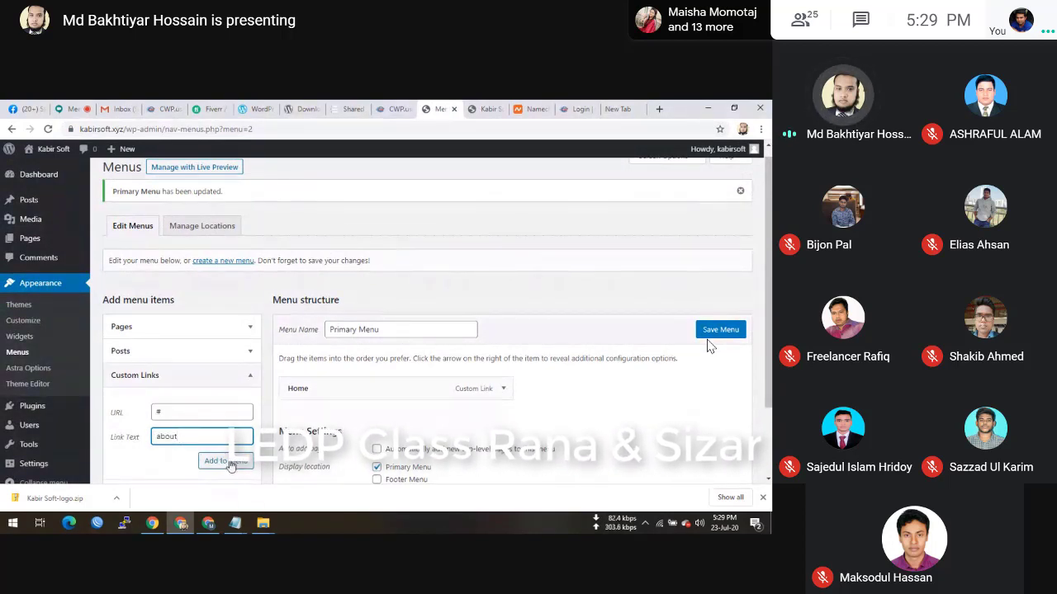
pyautogui.press('Home')
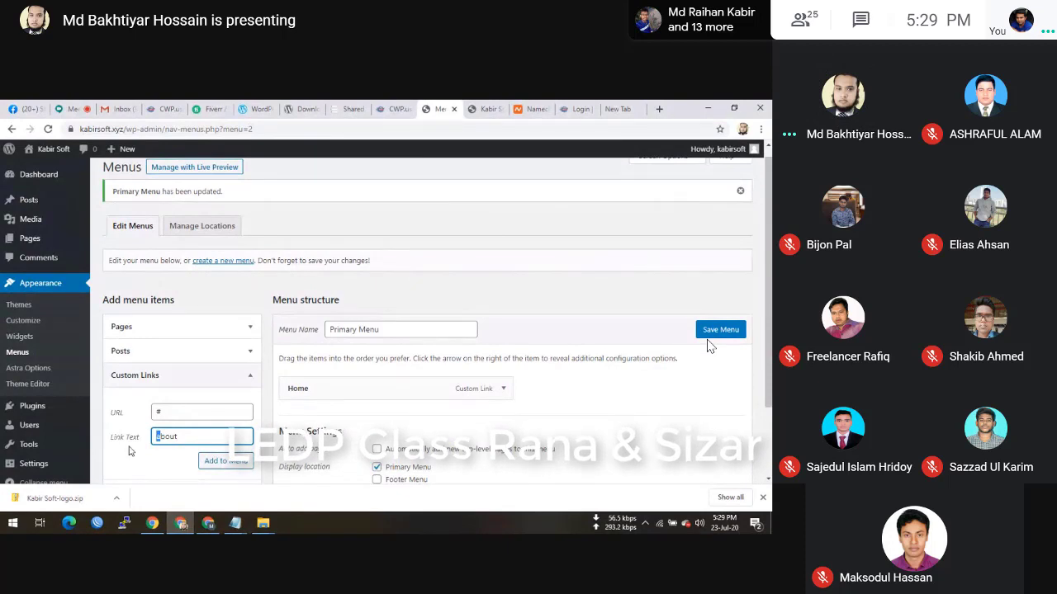
pyautogui.press('Delete')
pyautogui.write('A')
pyautogui.click(225, 461)
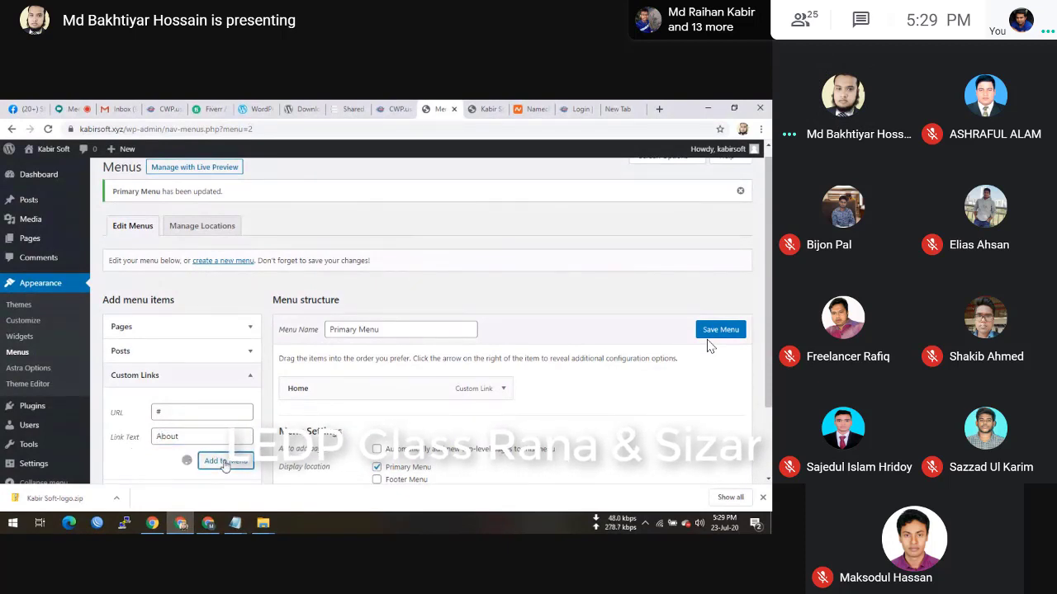
# - Look up the wording "contact us" through search suggestions in the empty browser tab, and clear the query
pyautogui.click(619, 108)
pyautogui.write('d')
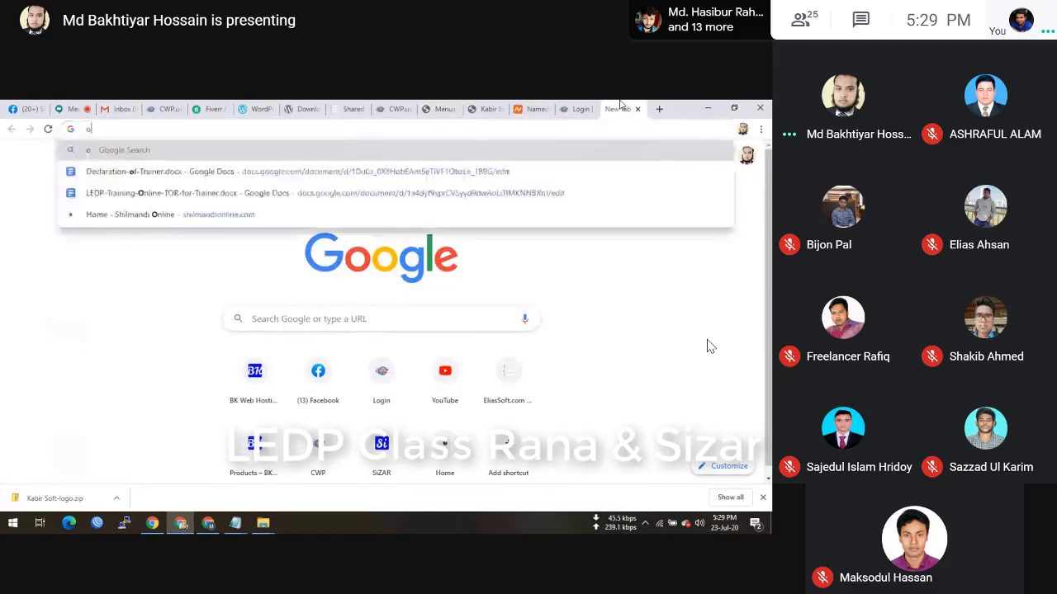
pyautogui.press('BackSpace')
pyautogui.write('Com')
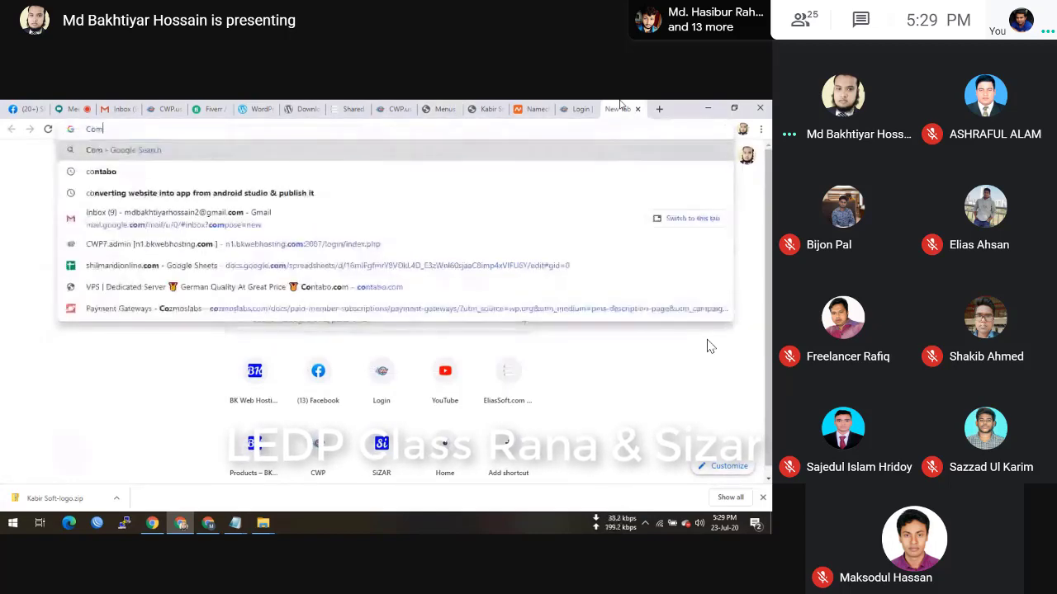
pyautogui.write('n')
pyautogui.press('BackSpace')
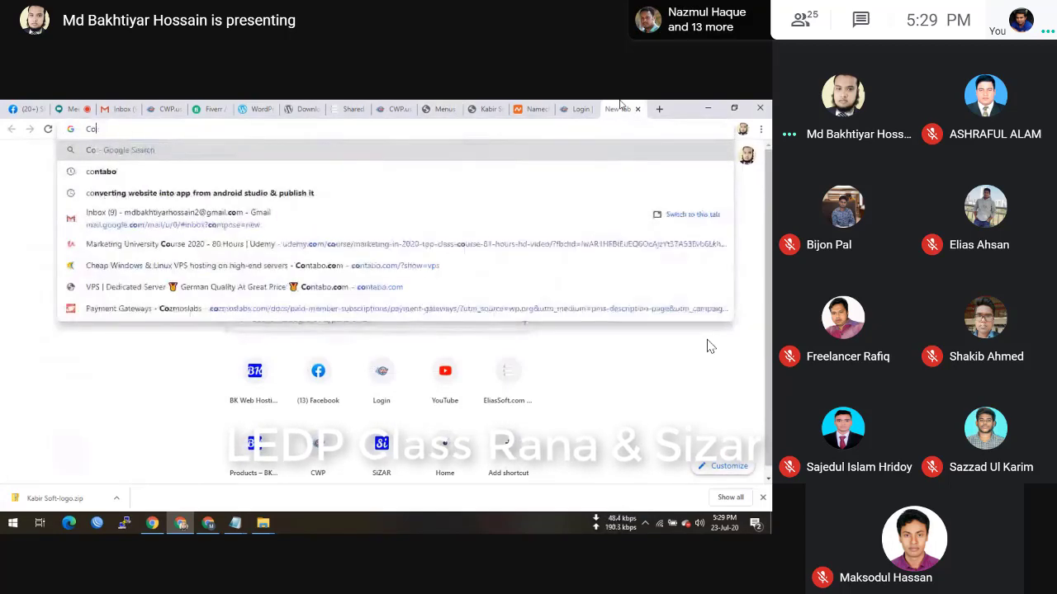
pyautogui.write('ntact ')
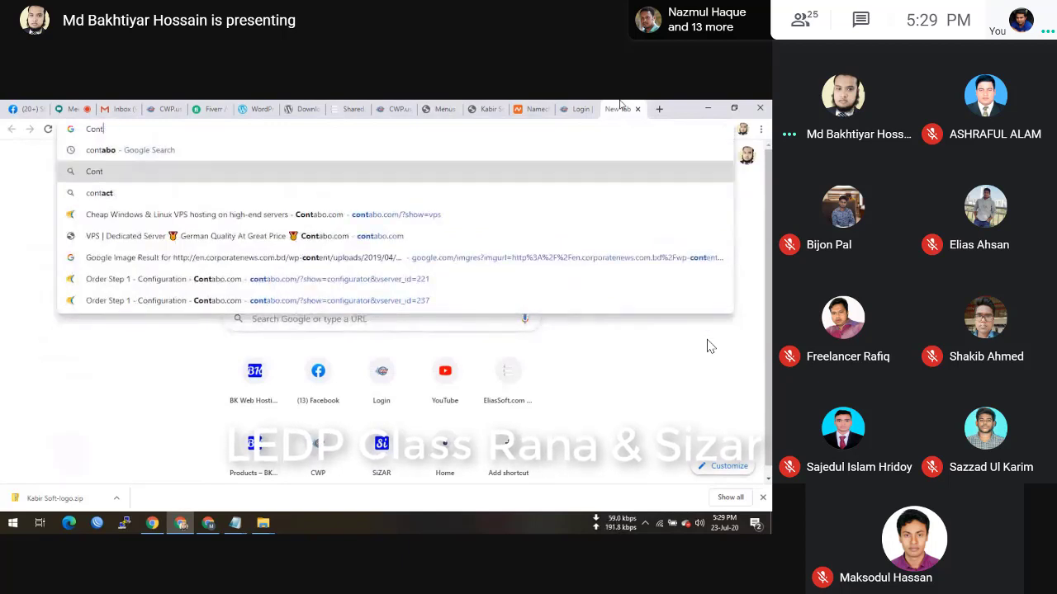
pyautogui.write('us')
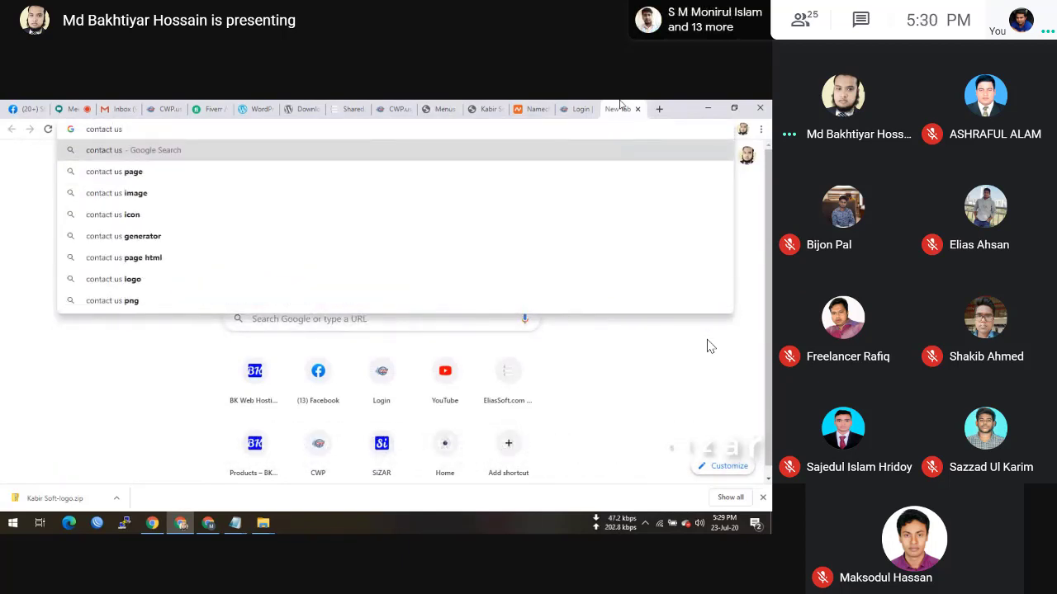
pyautogui.hotkey('ctrl', 'a')
pyautogui.press('BackSpace')
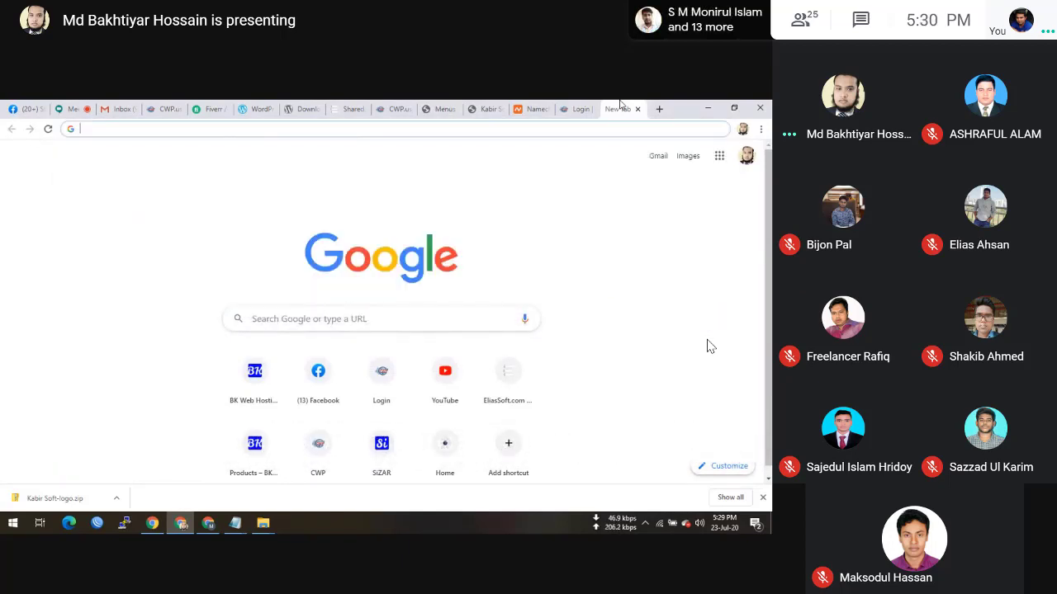
# - Add a custom link named "Contact Us" with the URL "#" to the Primary Menu
pyautogui.click(446, 105)
pyautogui.click(208, 413)
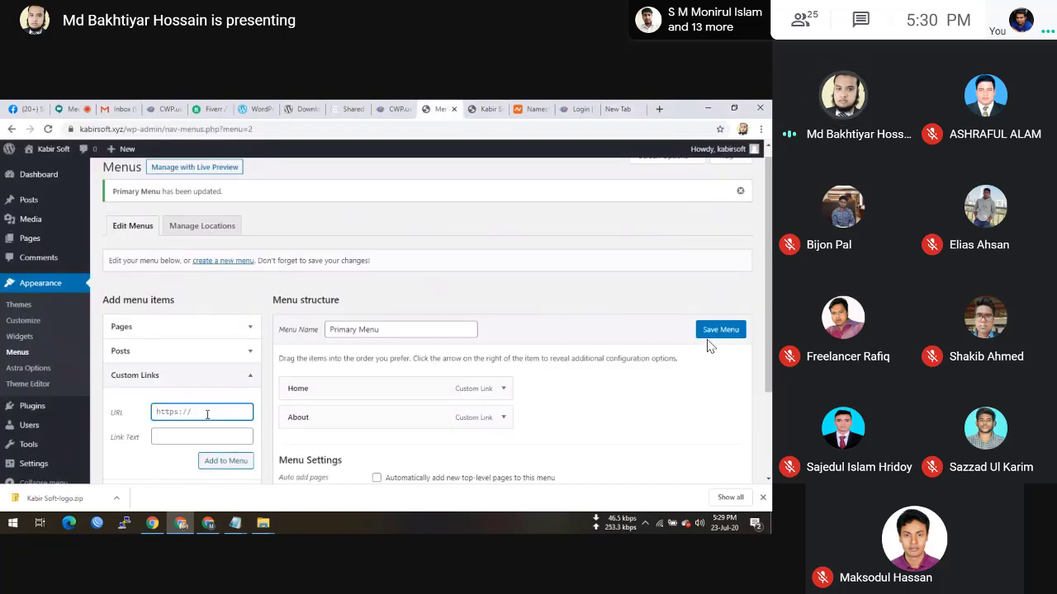
pyautogui.write('#')
pyautogui.click(200, 433)
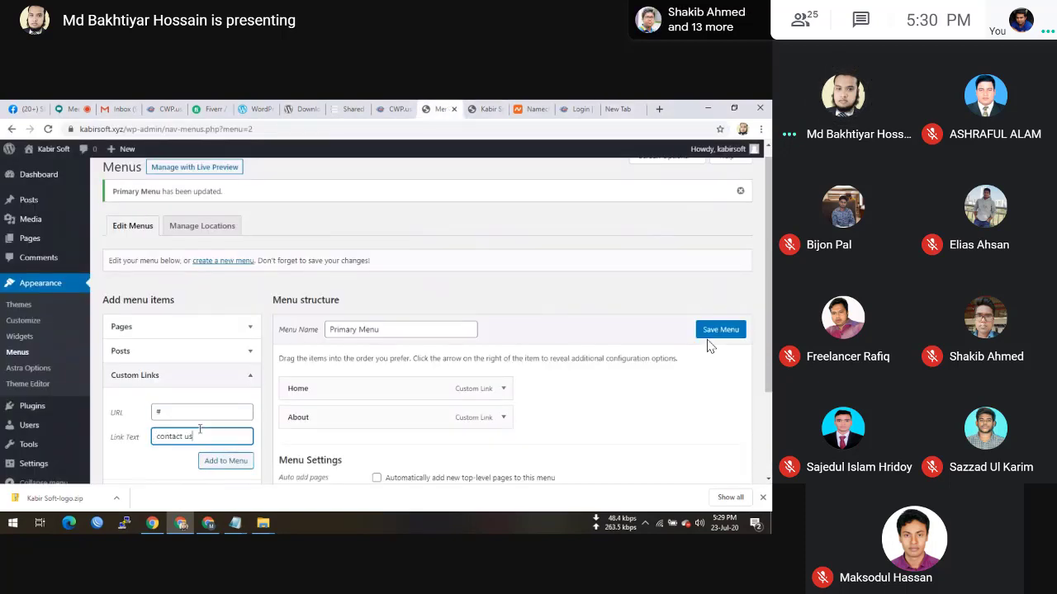
pyautogui.moveTo(92, 472)
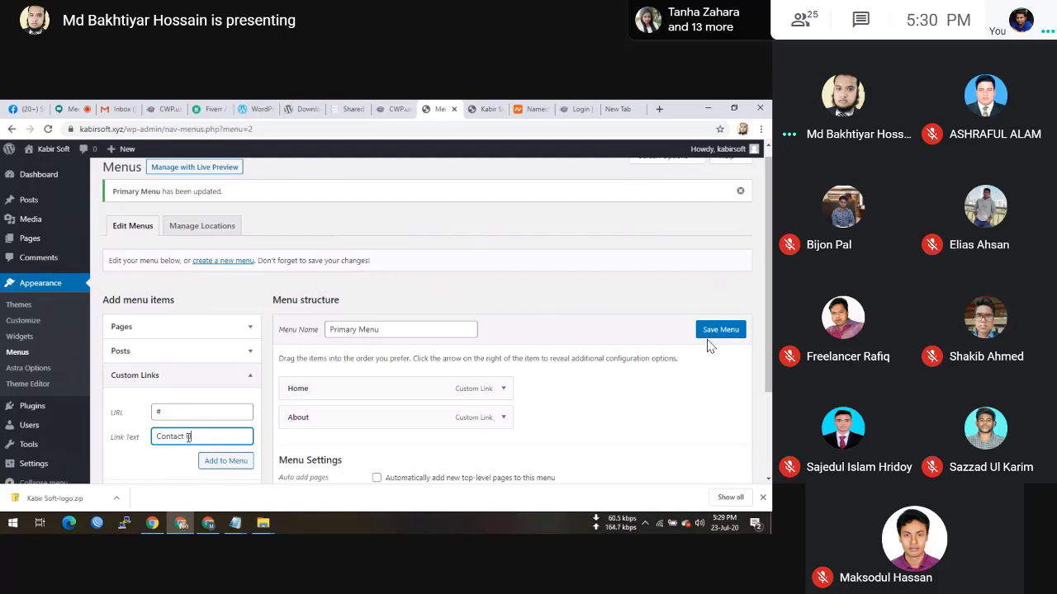
pyautogui.click(221, 464)
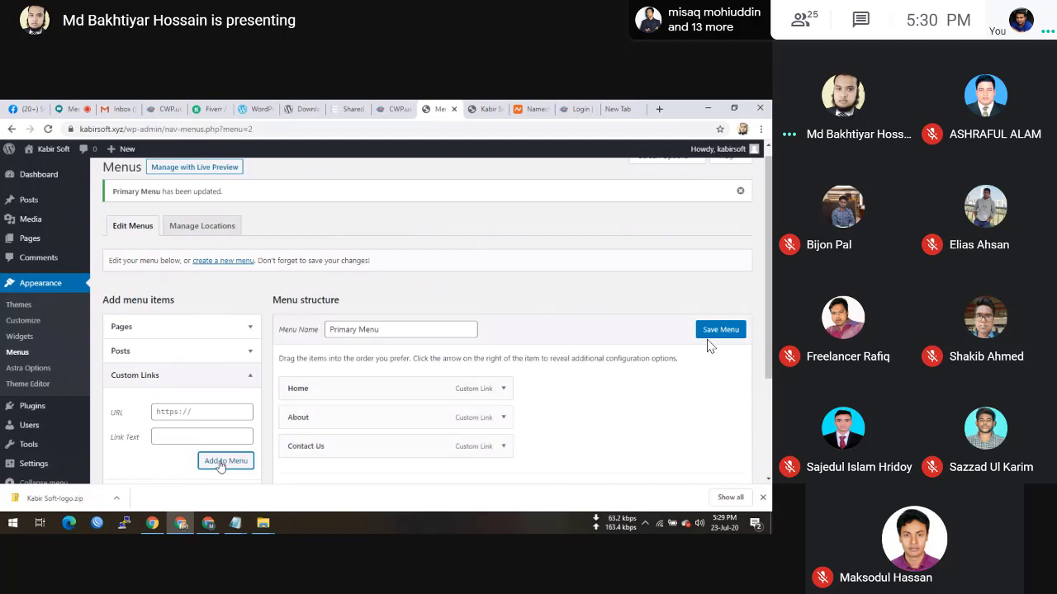
# - Save the Primary Menu and reload the site's home page to check its navigation links
pyautogui.click(729, 337)
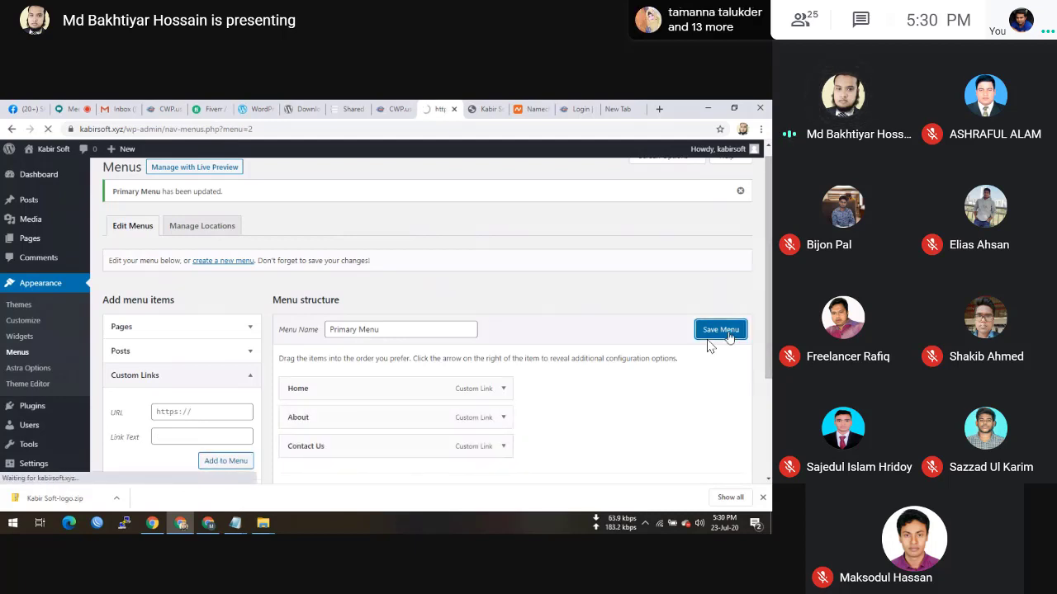
pyautogui.click(482, 109)
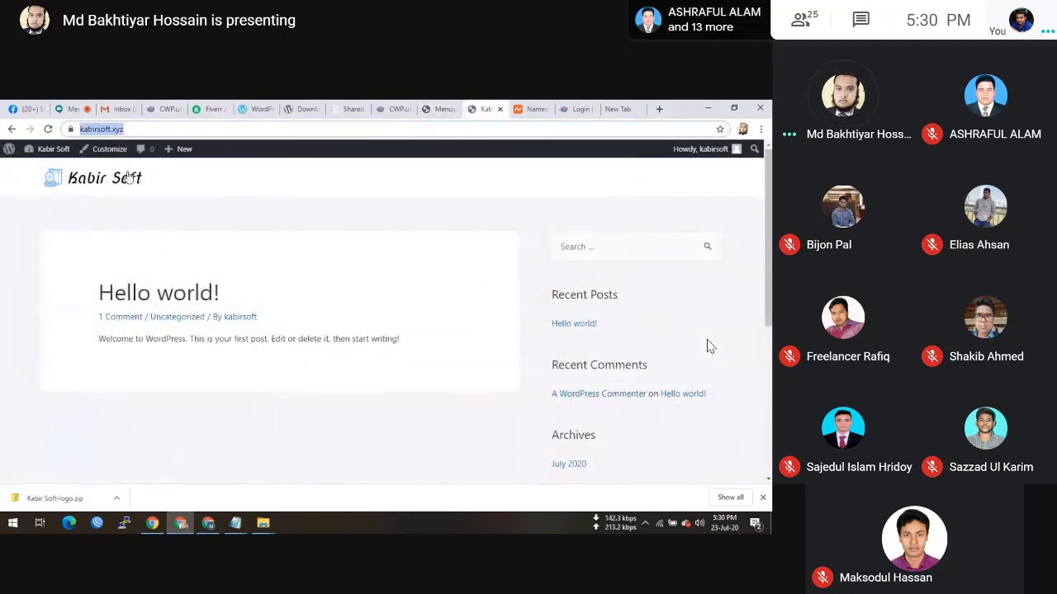
pyautogui.click(128, 176)
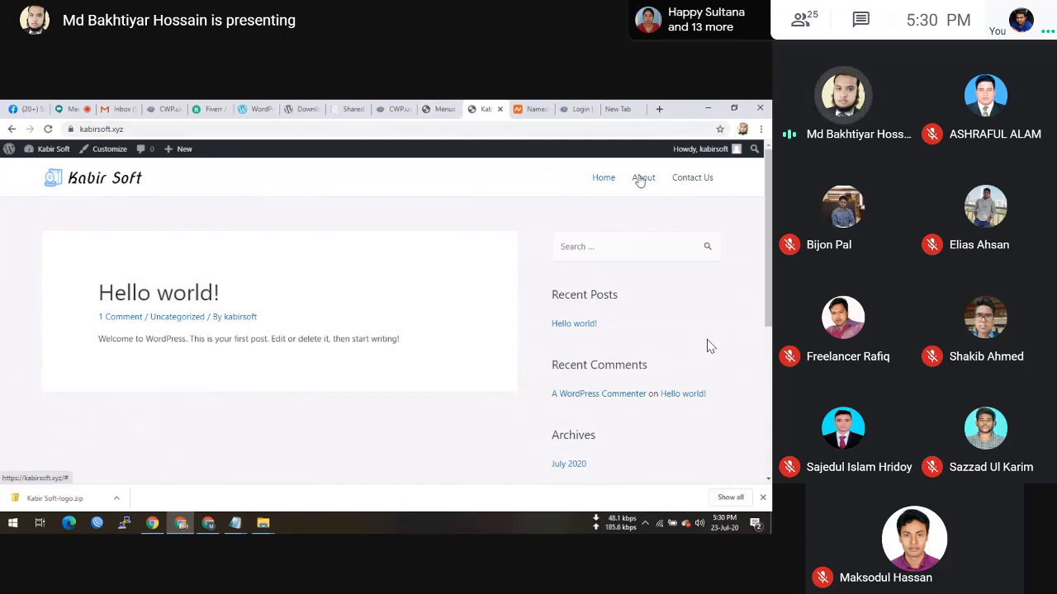
pyautogui.scroll(-1, 640, 180)
pyautogui.scroll(1, 554, 217)
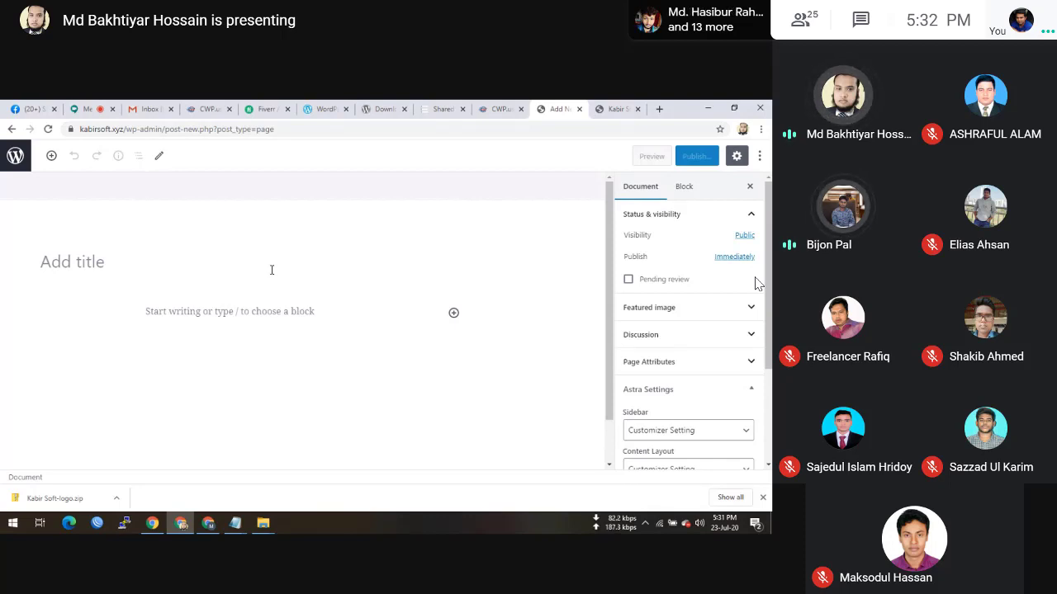
# - Title the new page "About"
pyautogui.click(272, 270)
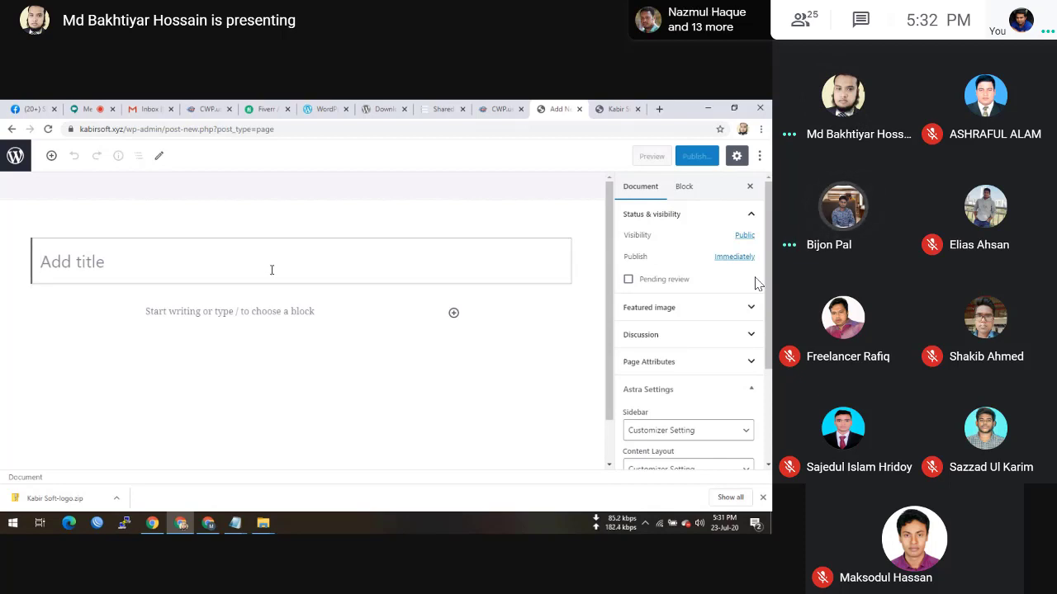
pyautogui.write('Ab')
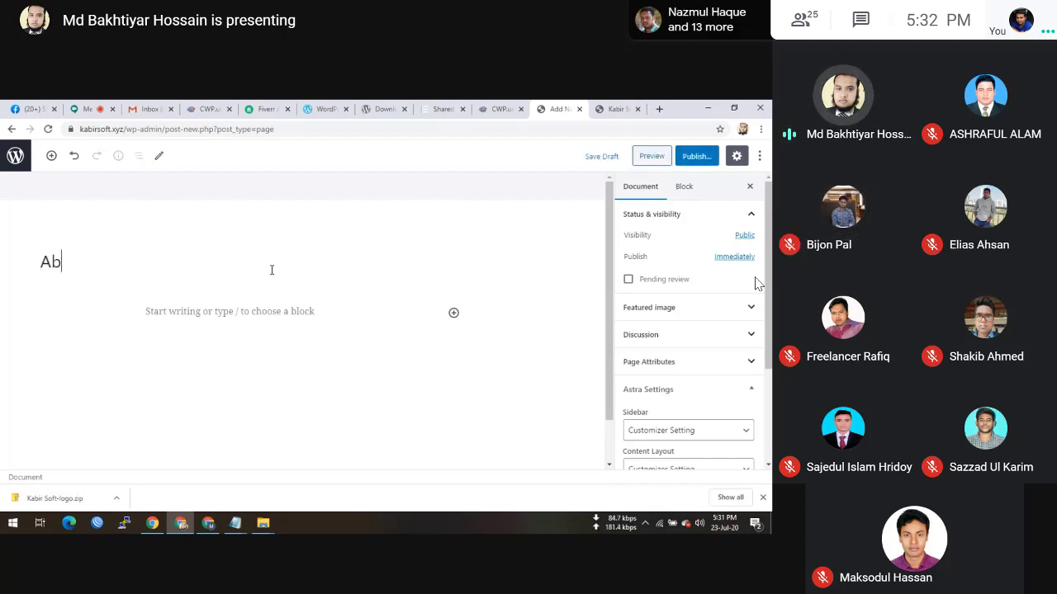
pyautogui.write('out')
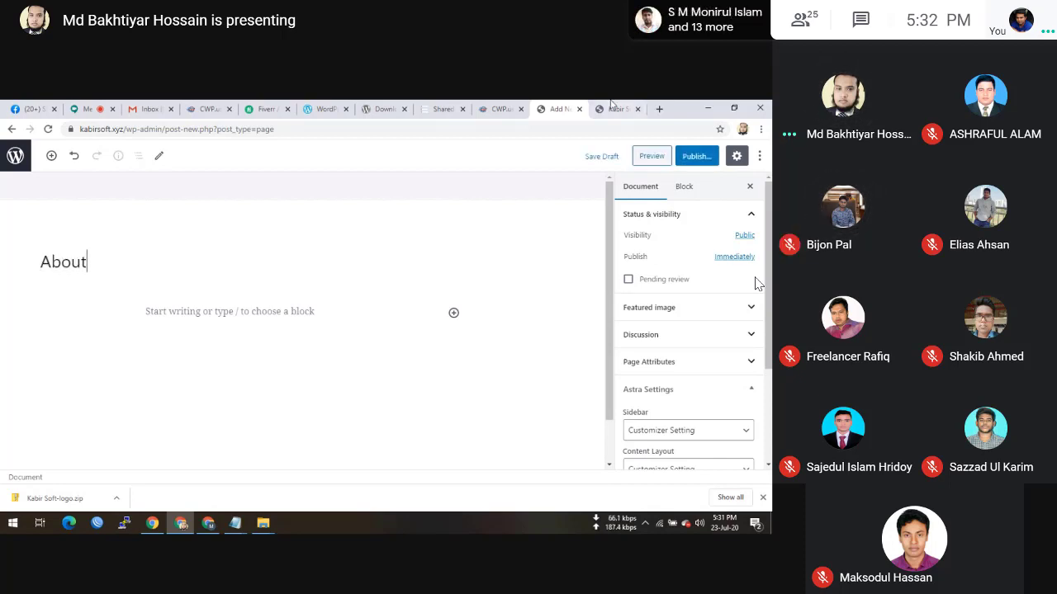
pyautogui.click(615, 109)
pyautogui.click(567, 106)
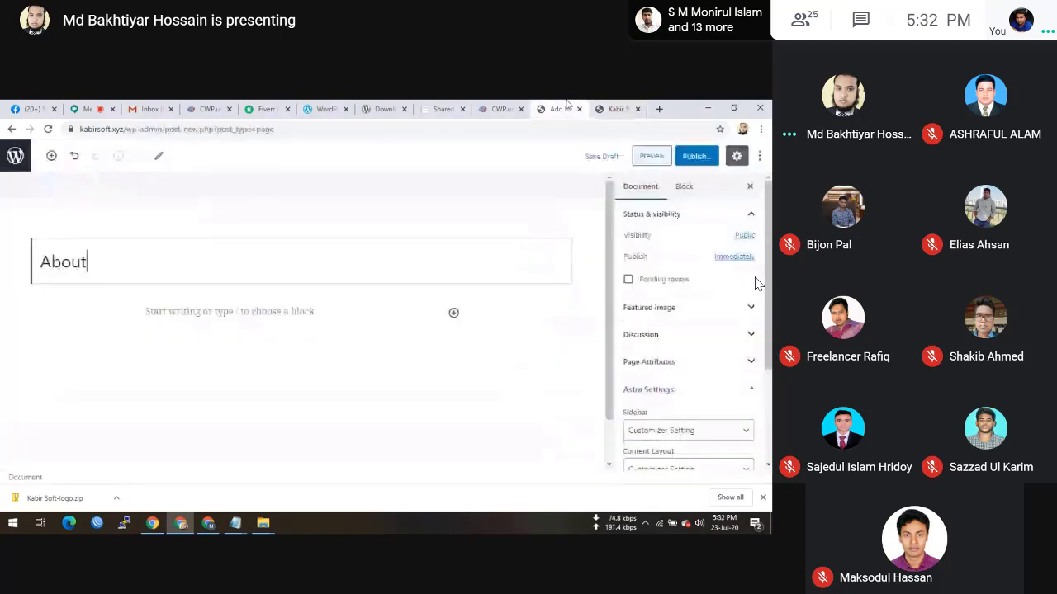
# - Disable the title section in the About page's Astra settings and publish the page
pyautogui.scroll(-1, 755, 283)
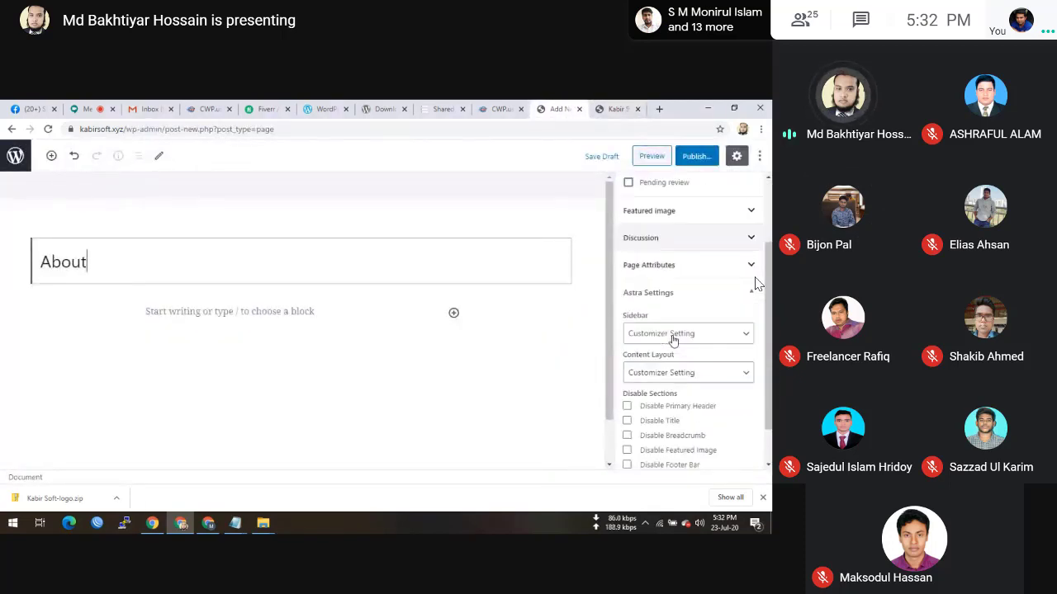
pyautogui.scroll(-1, 673, 340)
pyautogui.click(661, 384)
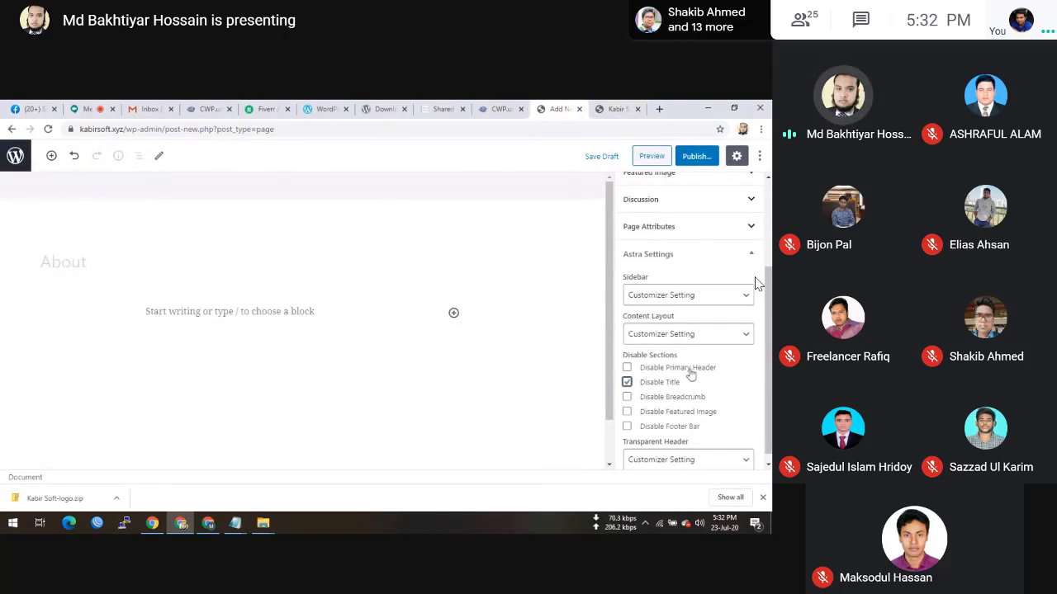
pyautogui.scroll(3, 669, 388)
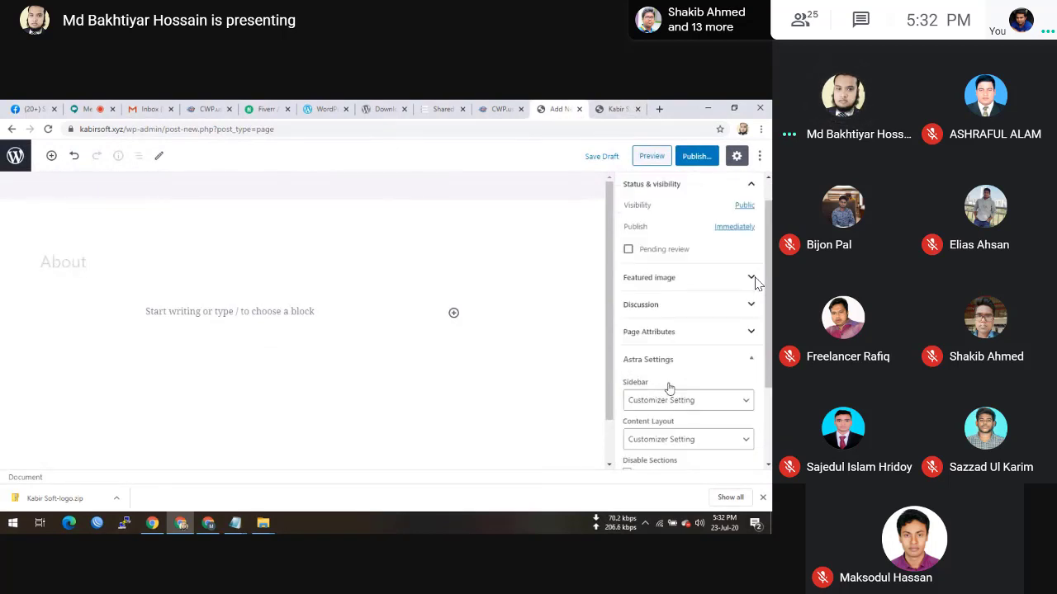
pyautogui.click(695, 157)
pyautogui.click(695, 157)
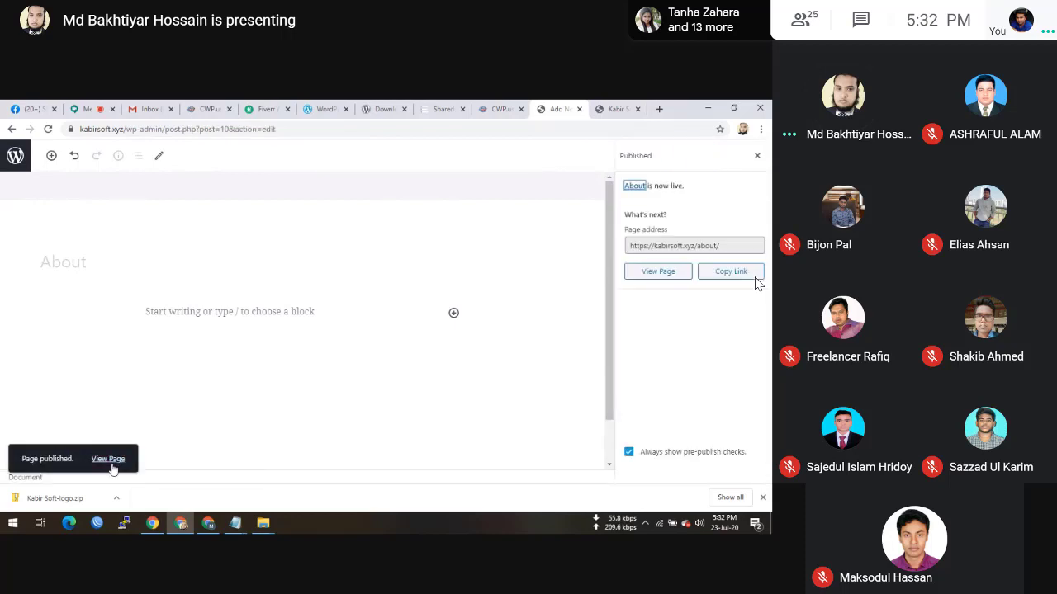
# - Open the published About page in a new browser tab
pyautogui.rightClick(113, 469)
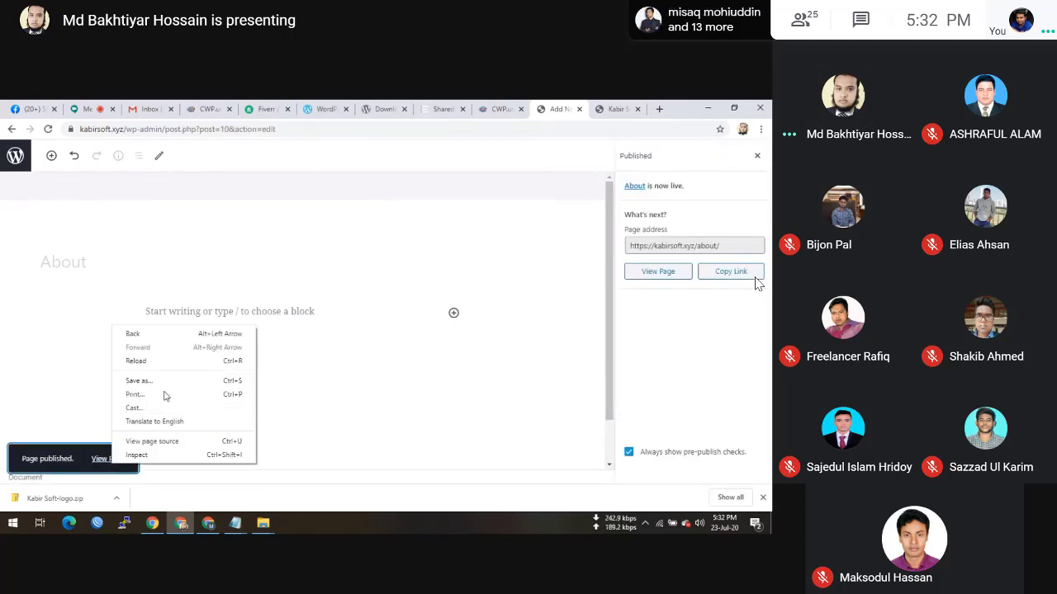
pyautogui.click(64, 393)
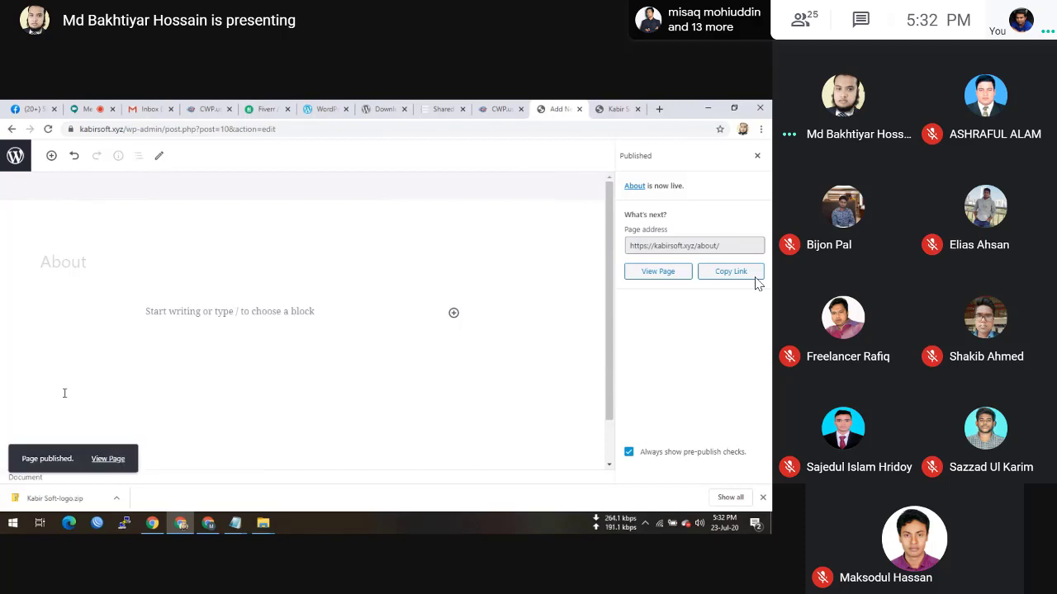
pyautogui.rightClick(111, 461)
pyautogui.click(189, 361)
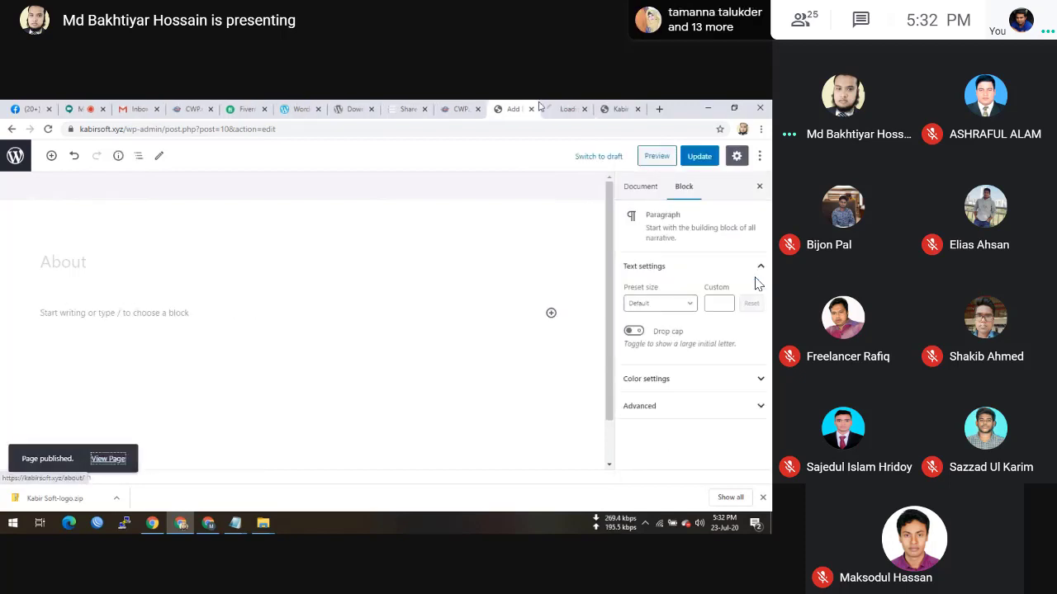
# - Add the paragraph "I am a digital marketer." to the About page and update the page
pyautogui.click(181, 311)
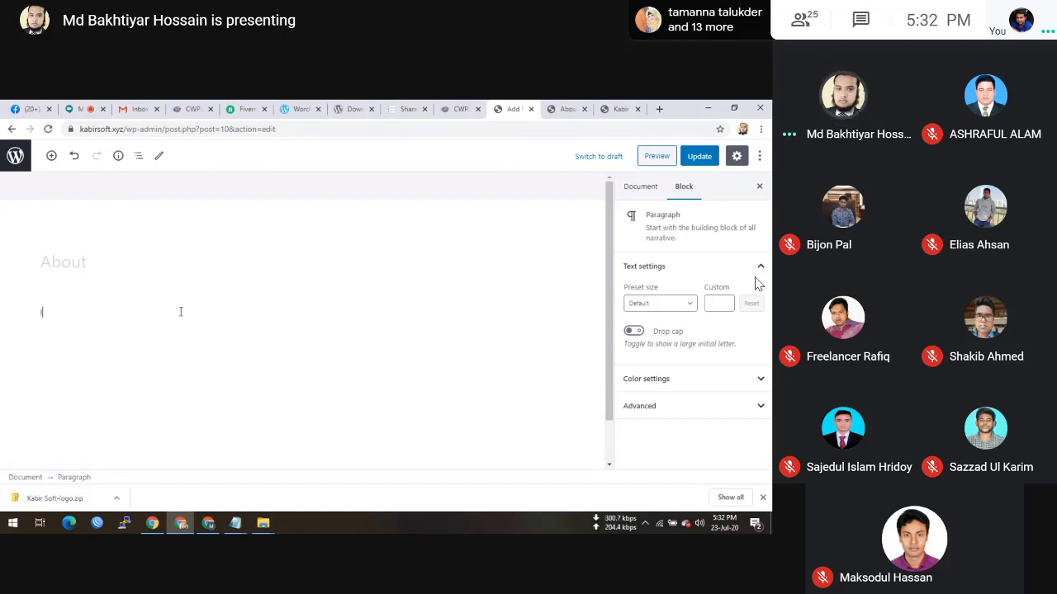
pyautogui.write('I am A')
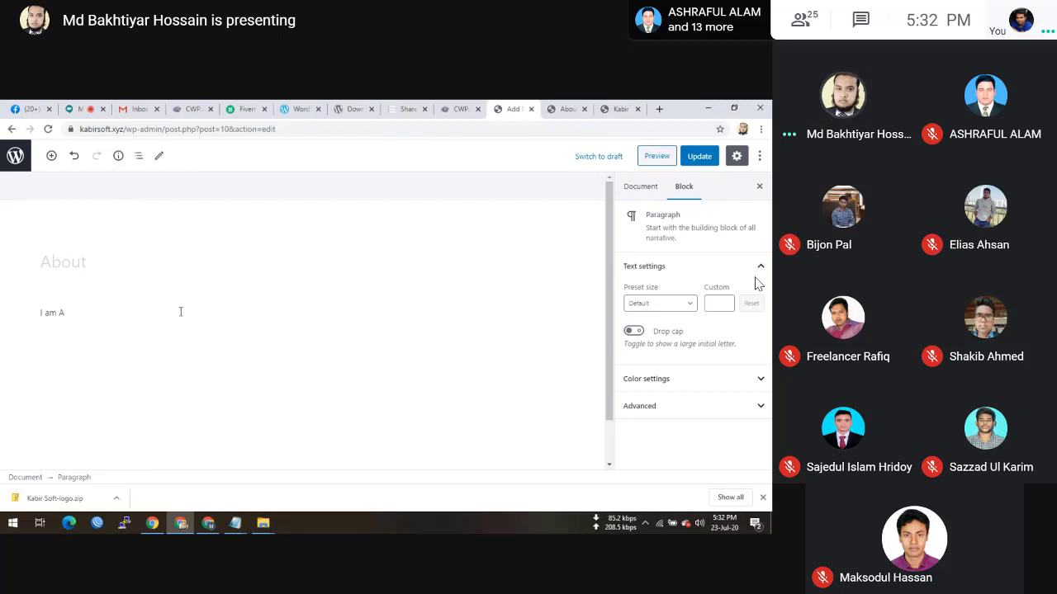
pyautogui.press('BackSpace')
pyautogui.write('a difgi')
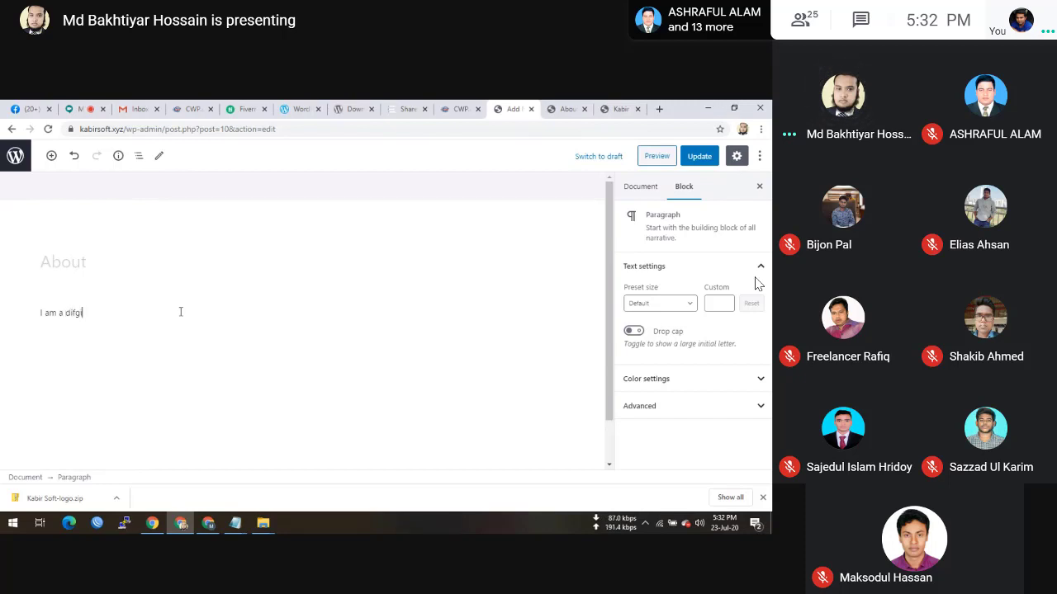
pyautogui.press('BackSpace')
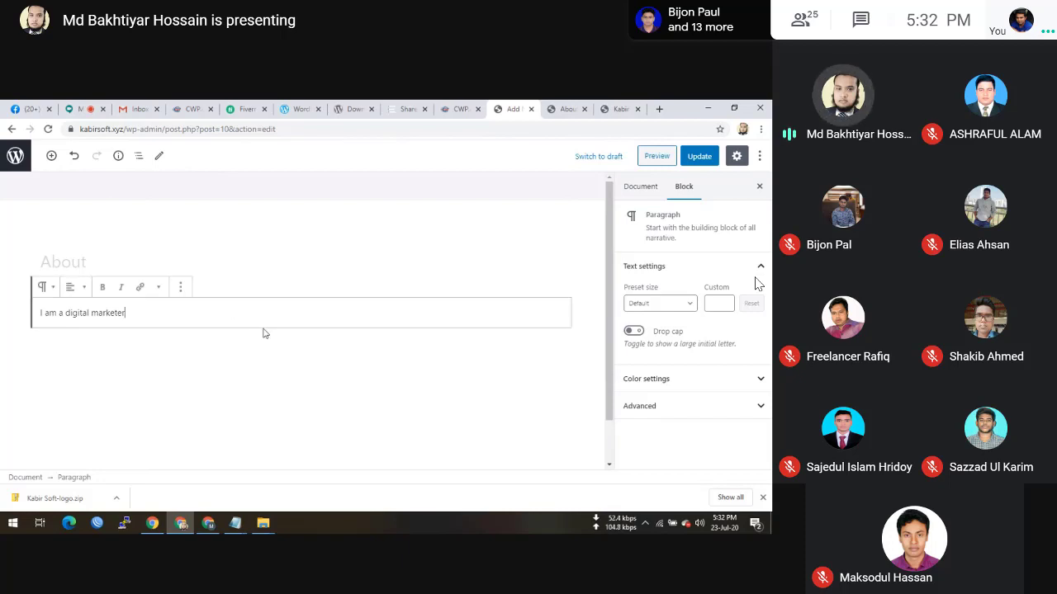
pyautogui.write('.')
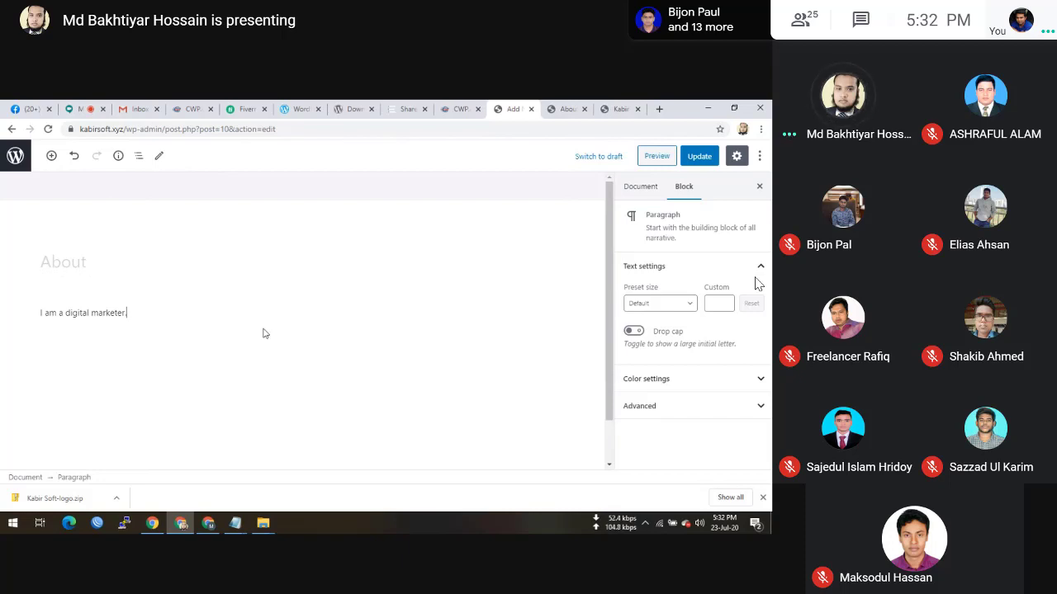
pyautogui.click(701, 156)
# - Copy the web address of the live About page
pyautogui.click(568, 109)
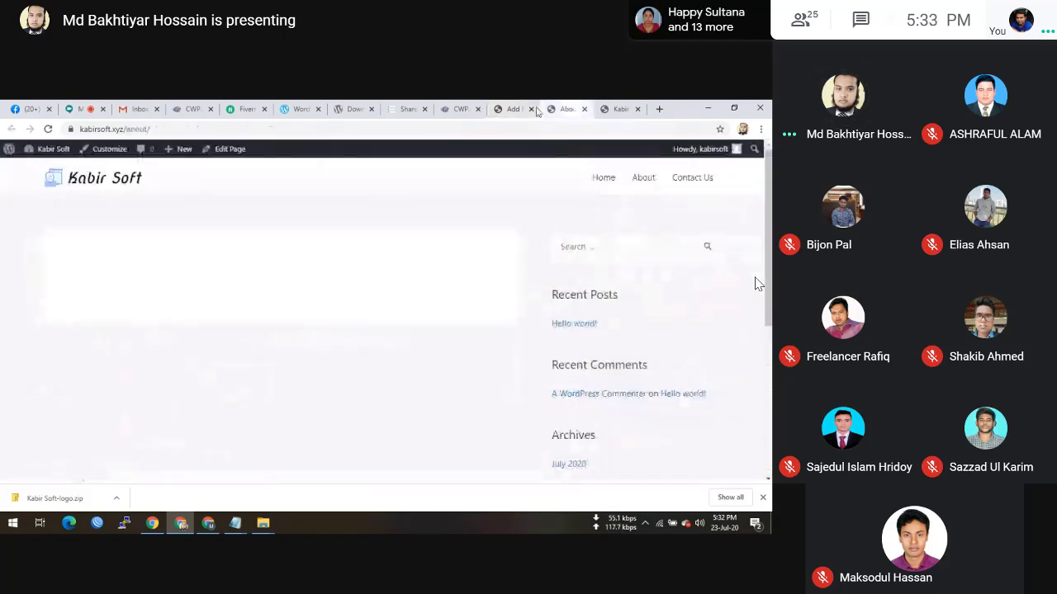
pyautogui.click(346, 130)
pyautogui.rightClick(346, 130)
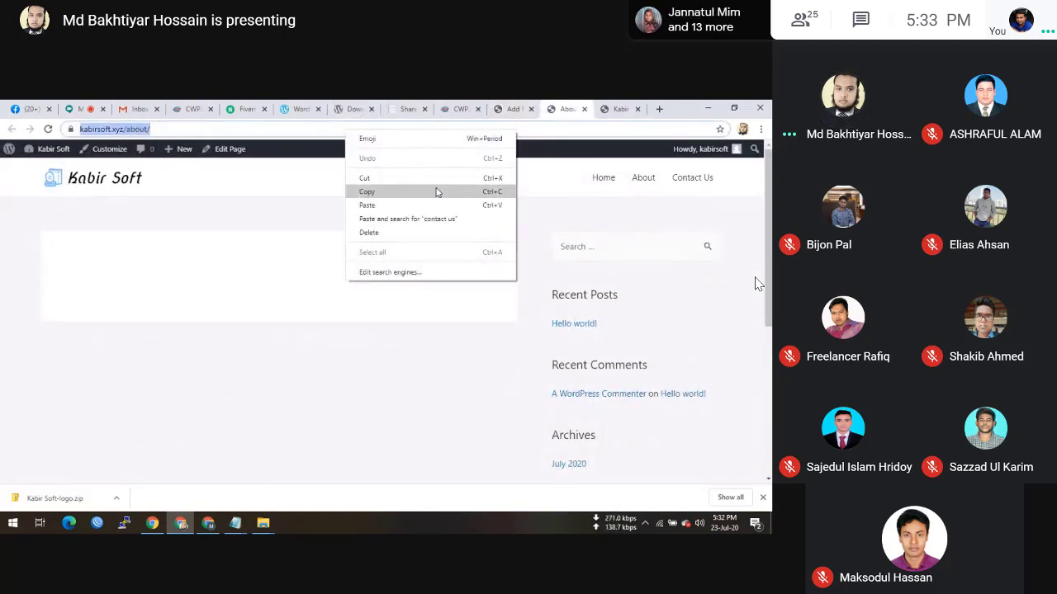
pyautogui.click(437, 191)
# - Go from the live About page to the WordPress dashboard and open the menu editor
pyautogui.click(513, 108)
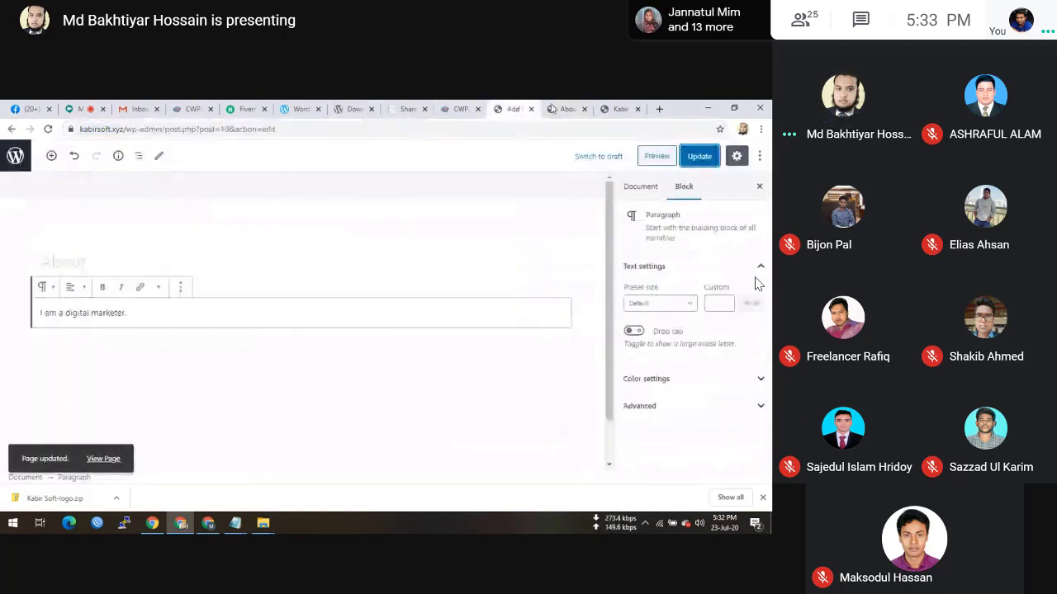
pyautogui.moveTo(553, 108); pyautogui.dragTo(404, 108)
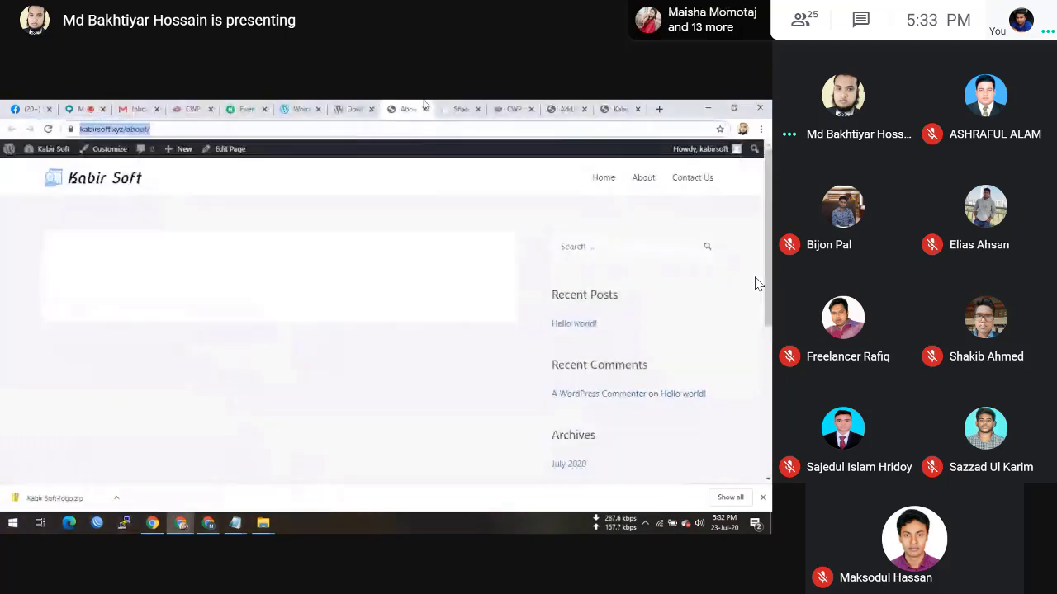
pyautogui.moveTo(49, 148)
pyautogui.click(37, 168)
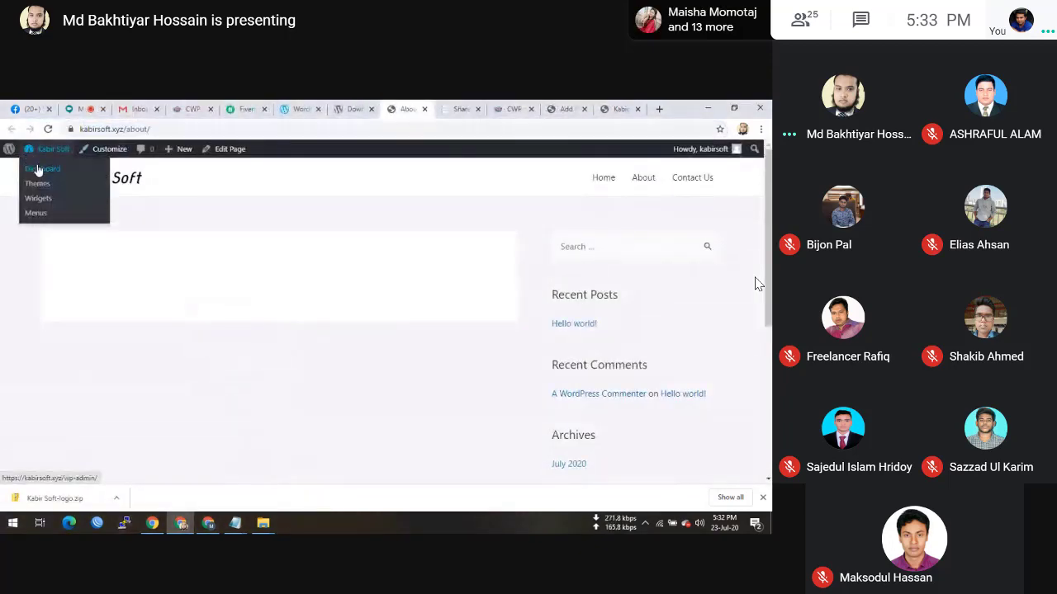
pyautogui.moveTo(430, 105); pyautogui.dragTo(557, 105)
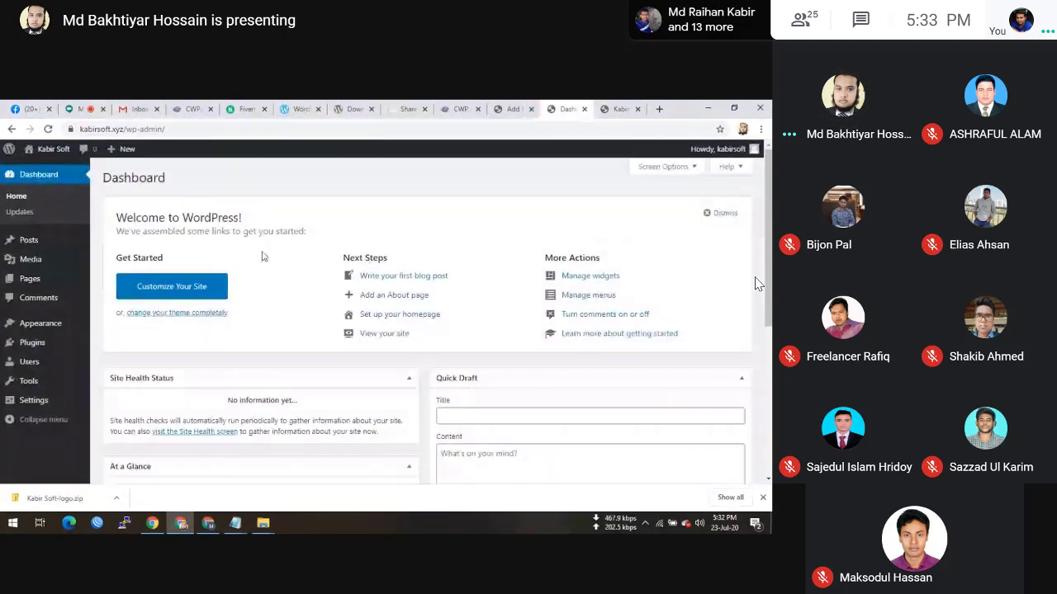
pyautogui.moveTo(49, 323)
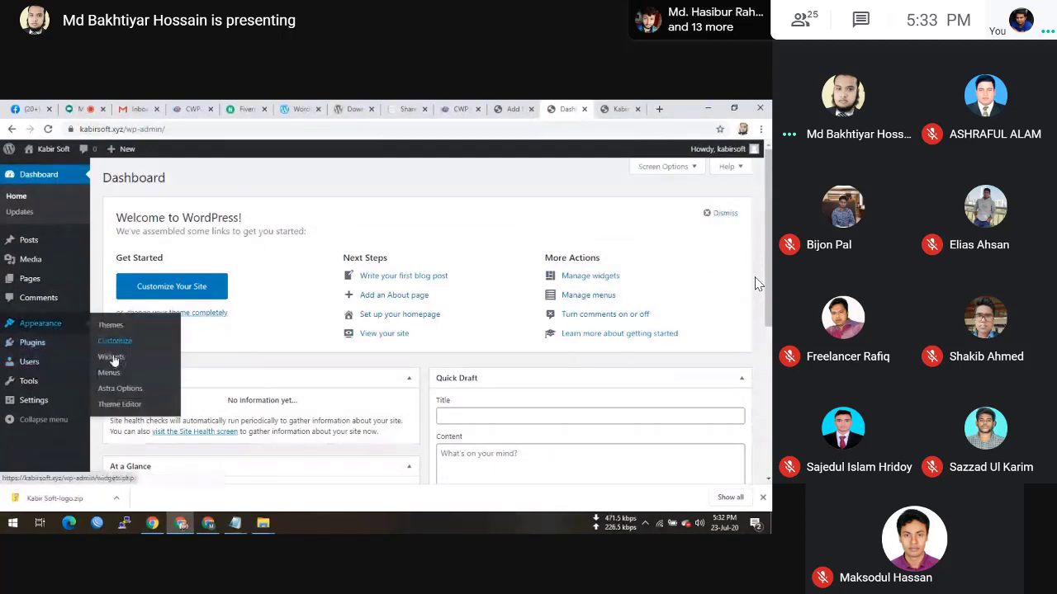
pyautogui.click(118, 373)
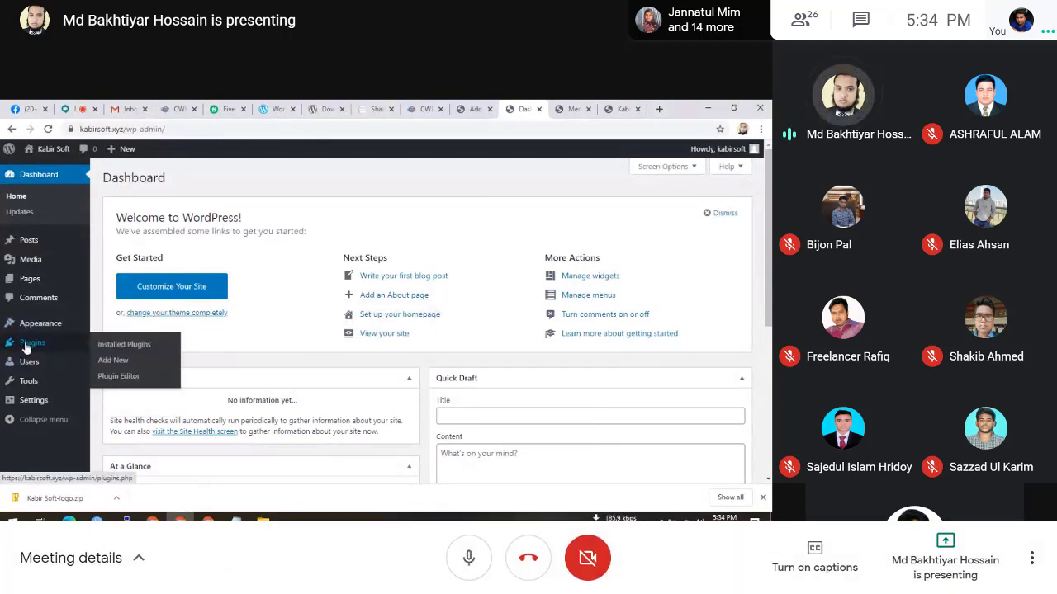
# - Mute the microphone in the Google Meet call
pyautogui.click(476, 561)
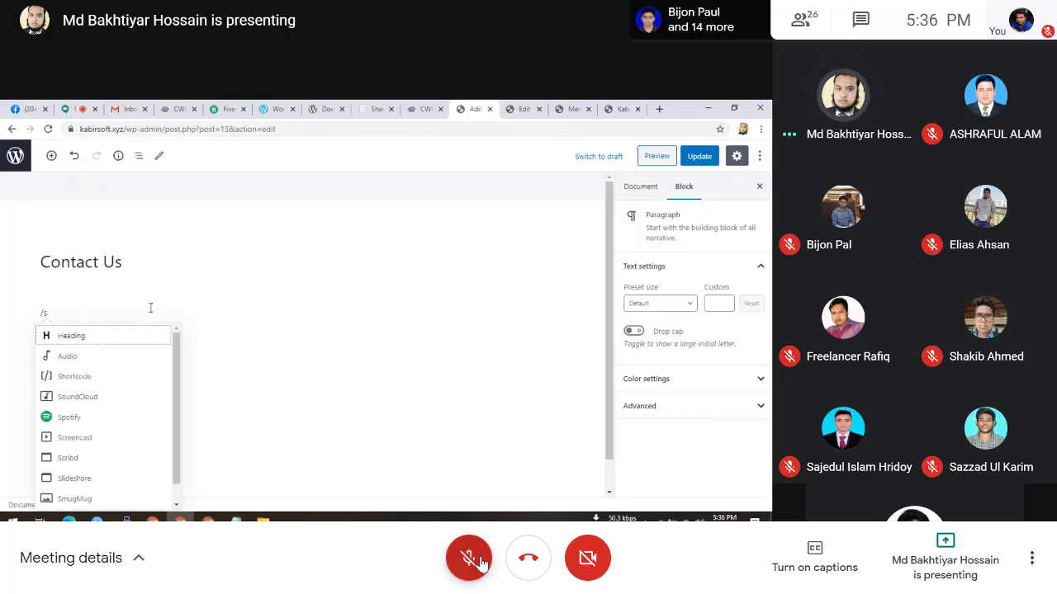
# - Find the Shortcode block by entering "/sh" in the Contact Us page's empty paragraph
pyautogui.write('h')
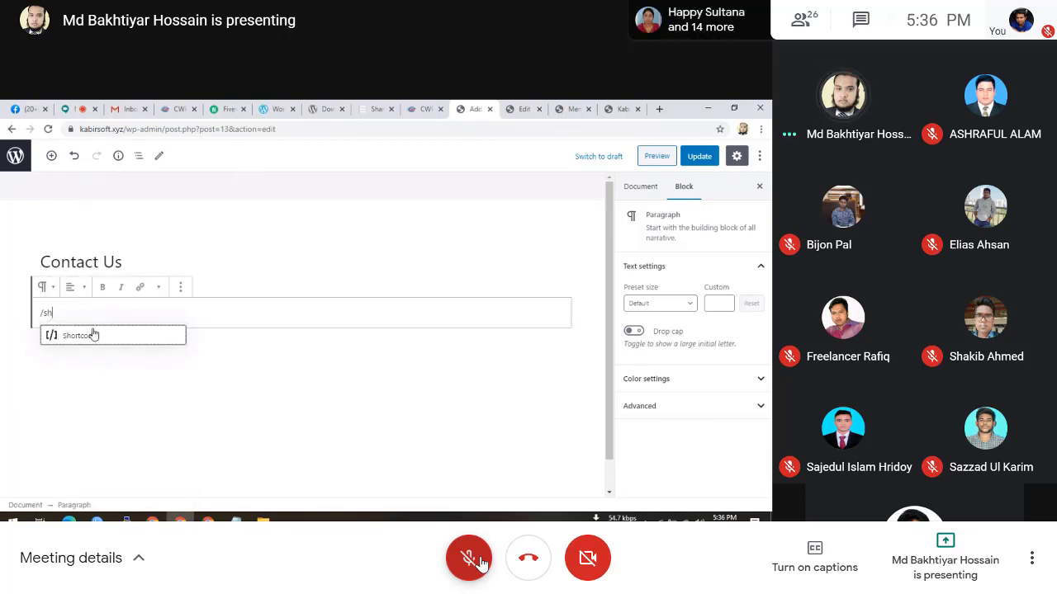
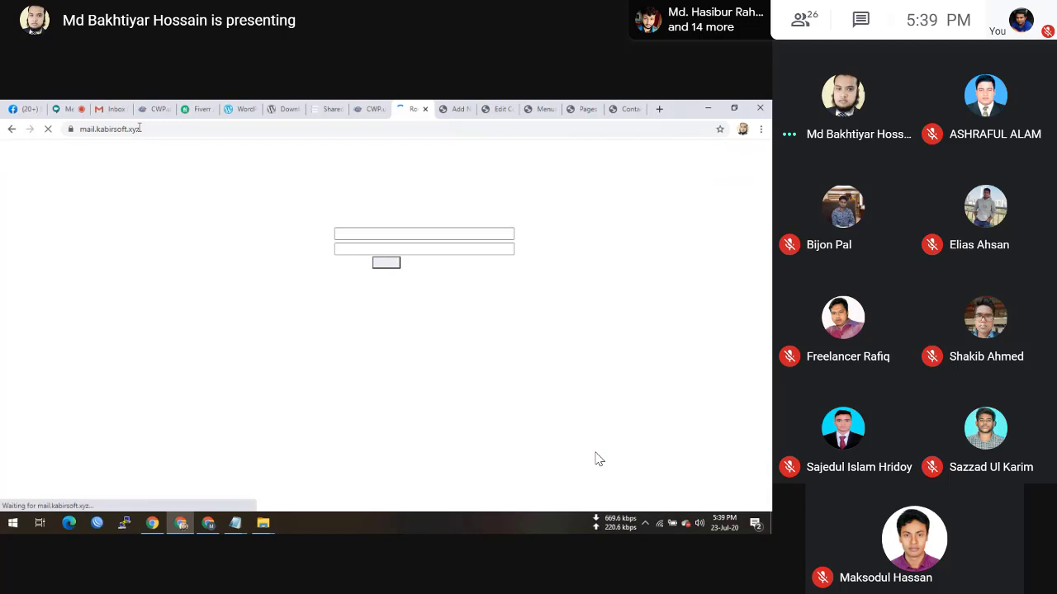
# - Log in to Roundcube Webmail at mail.kabirsoft.xyz with the mailbox e-mail address and account password
pyautogui.hotkey('ctrl', 'v')
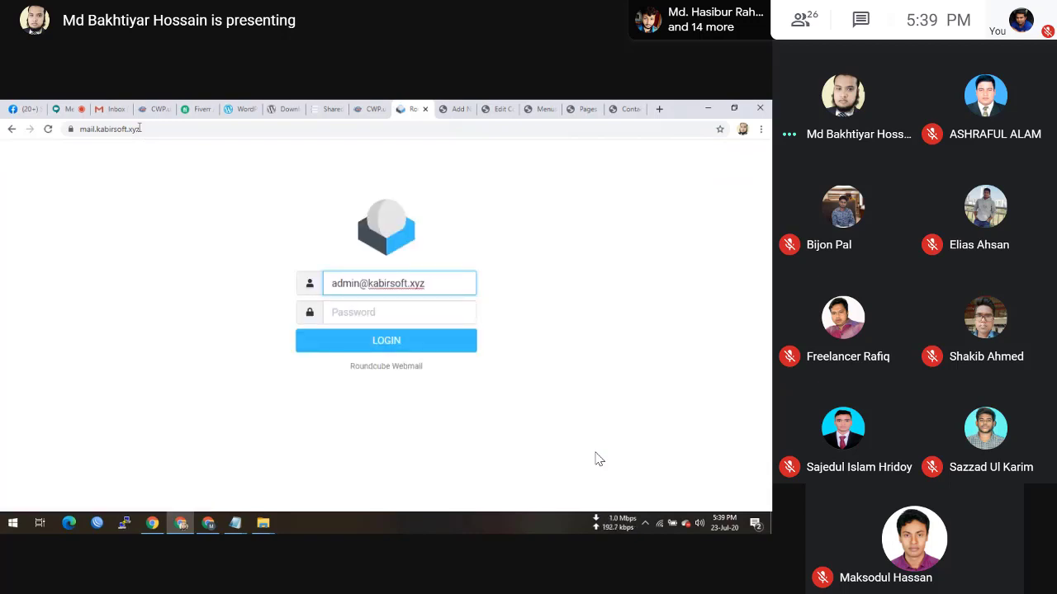
pyautogui.press('Tab')
pyautogui.write('a')
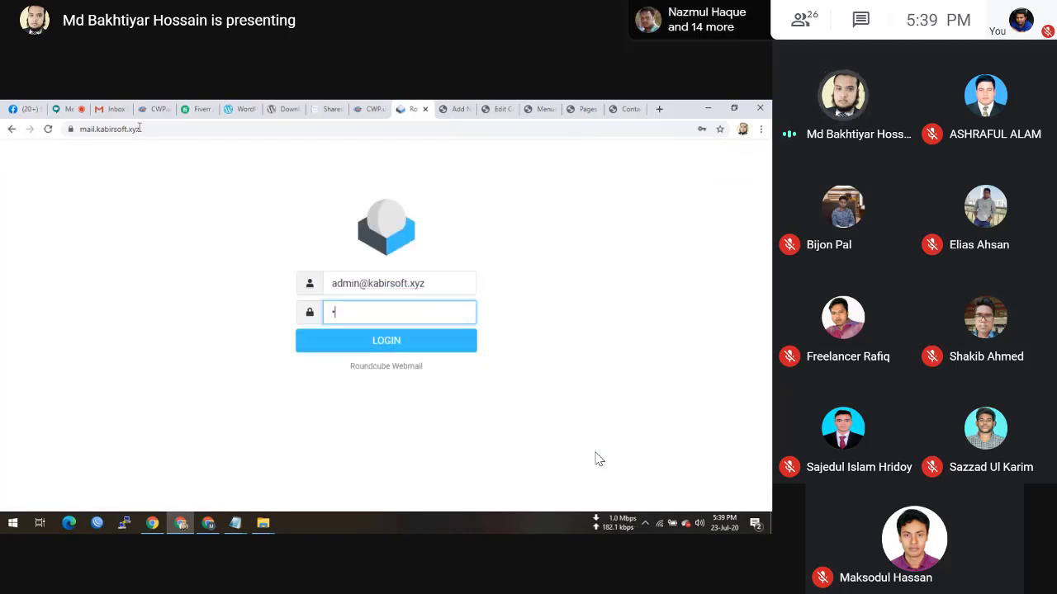
pyautogui.write('•••••••')
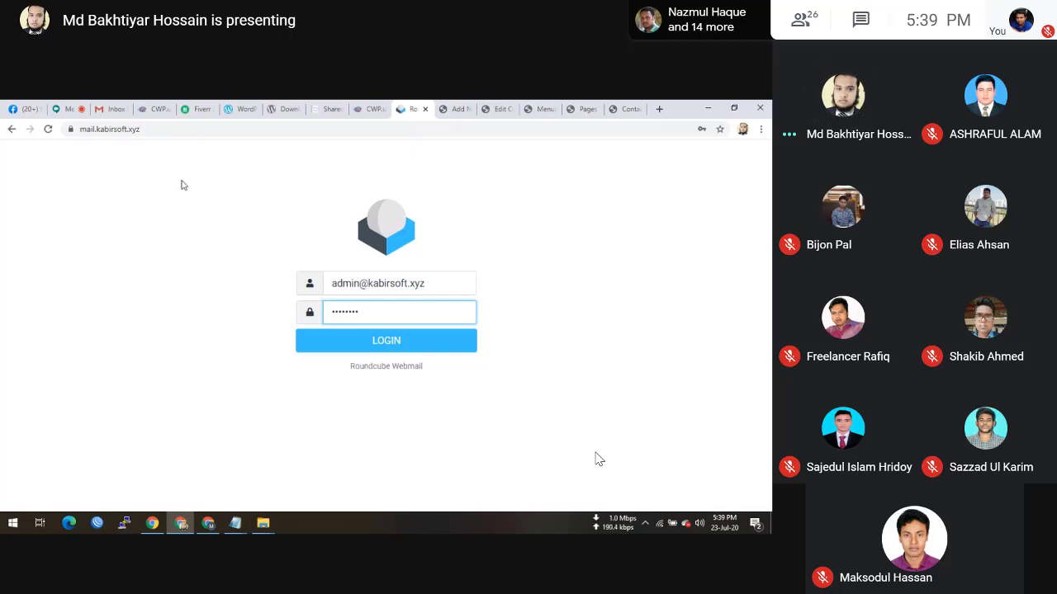
pyautogui.click(346, 339)
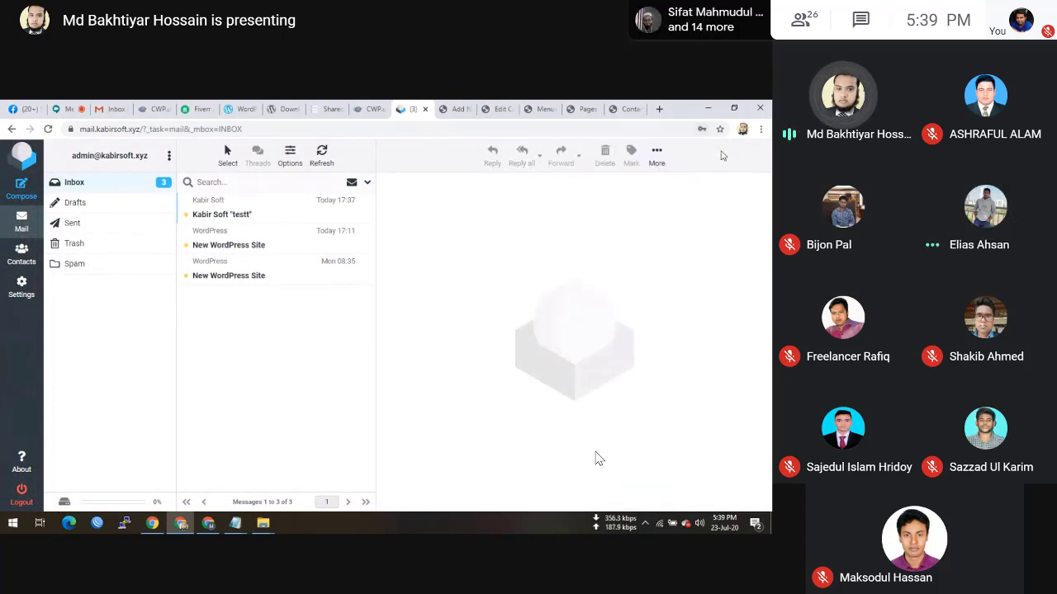
# - Open the contact-form test message 'Kabir Soft "testt"' in the Roundcube inbox and mute the Google Meet microphone
pyautogui.click(466, 541)
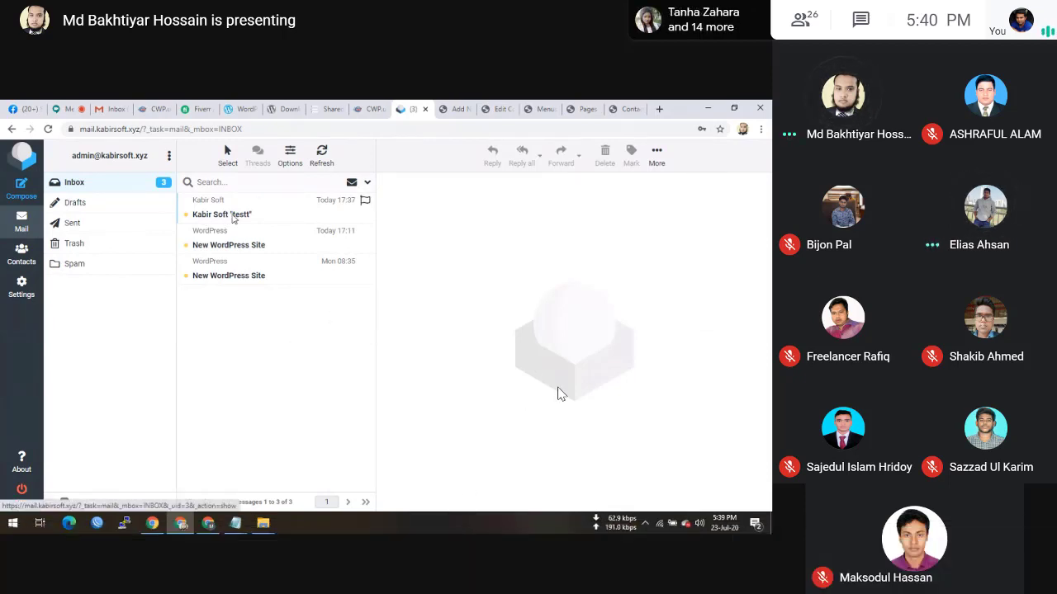
pyautogui.click(234, 216)
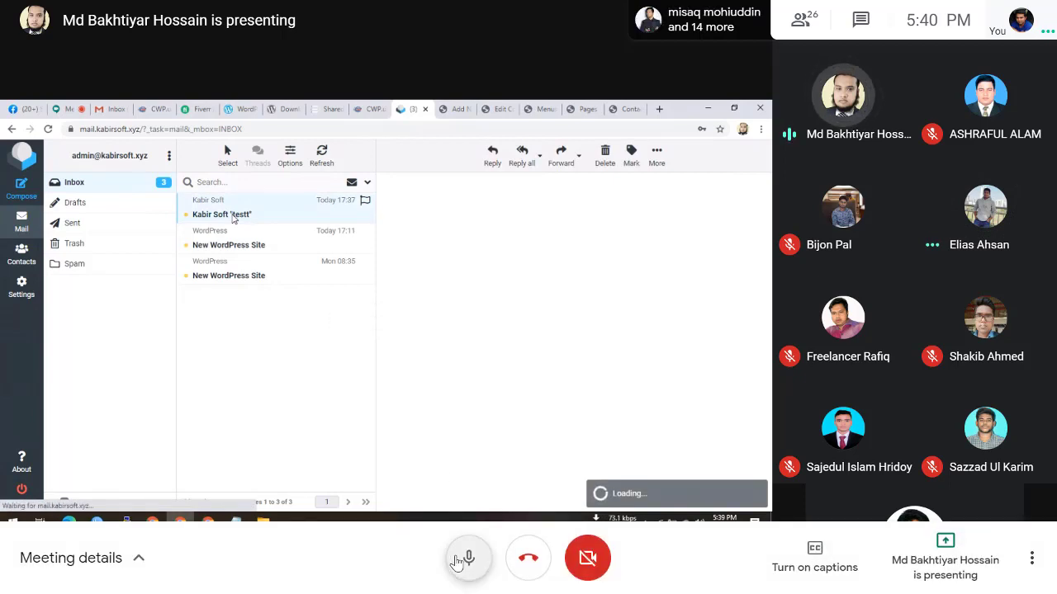
pyautogui.click(468, 567)
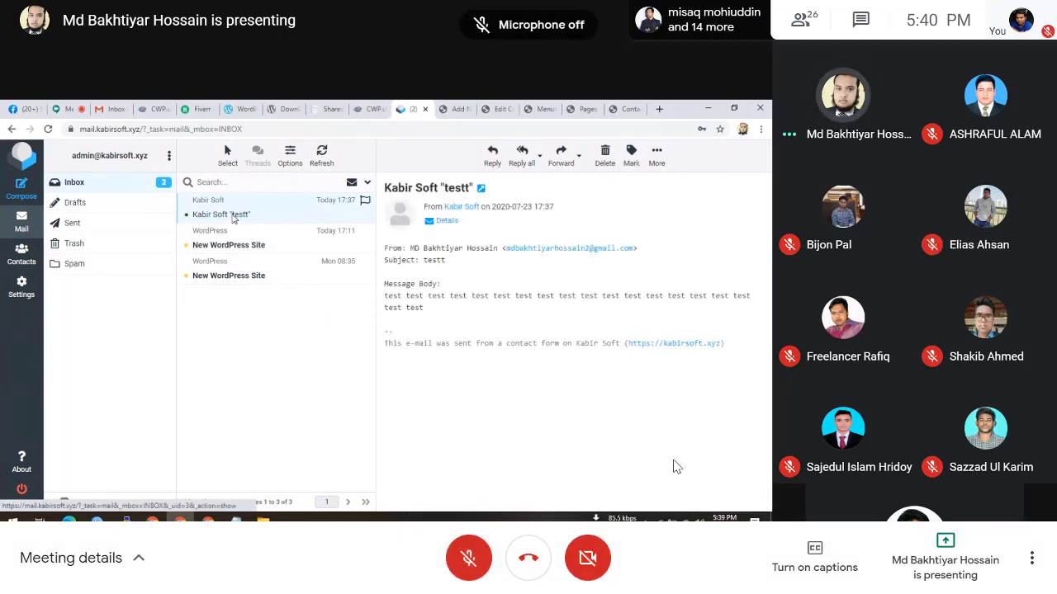
# - View the live site's Home and Contact Us pages, and close the WordPress menu editor's browser tab
pyautogui.moveTo(677, 467)
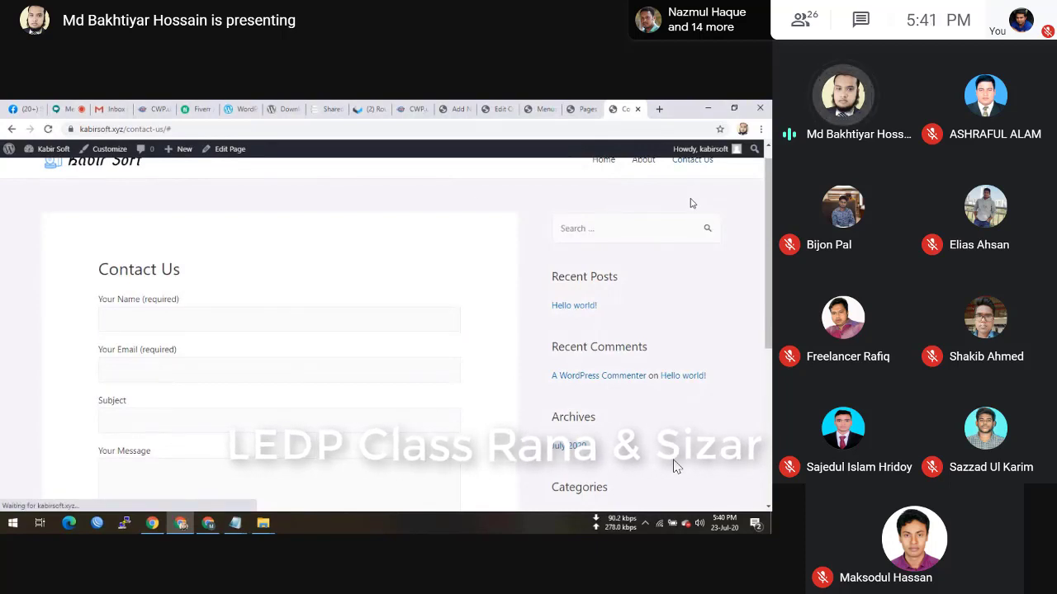
pyautogui.click(632, 178)
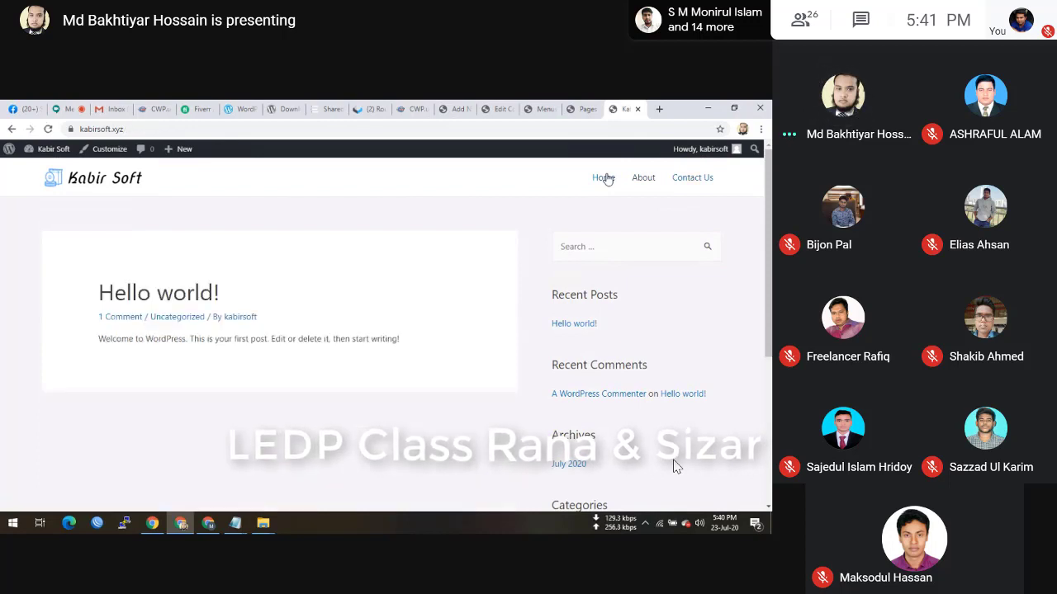
pyautogui.click(702, 186)
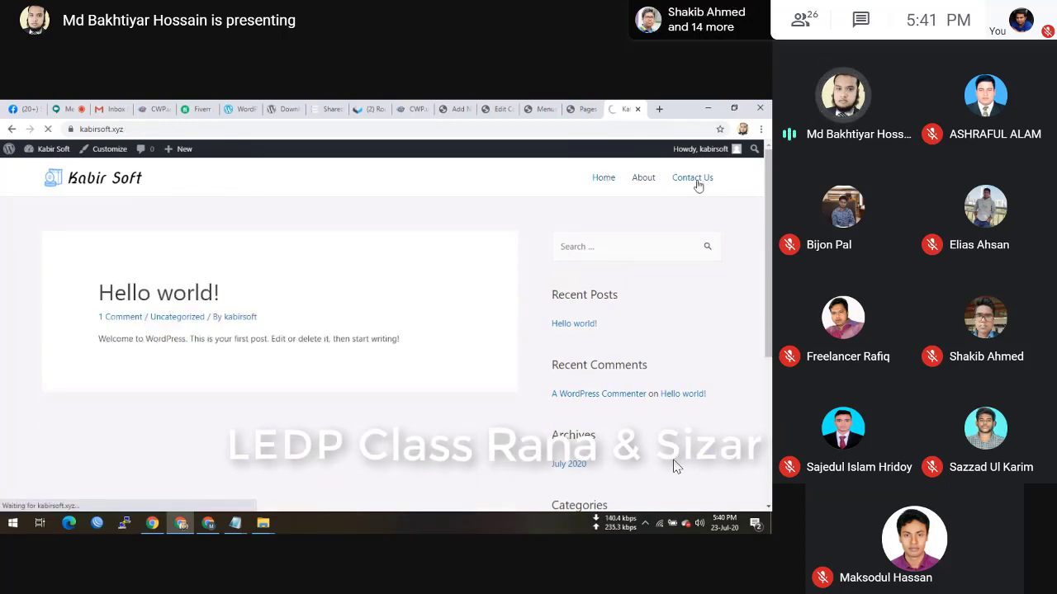
pyautogui.scroll(-5, 266, 335)
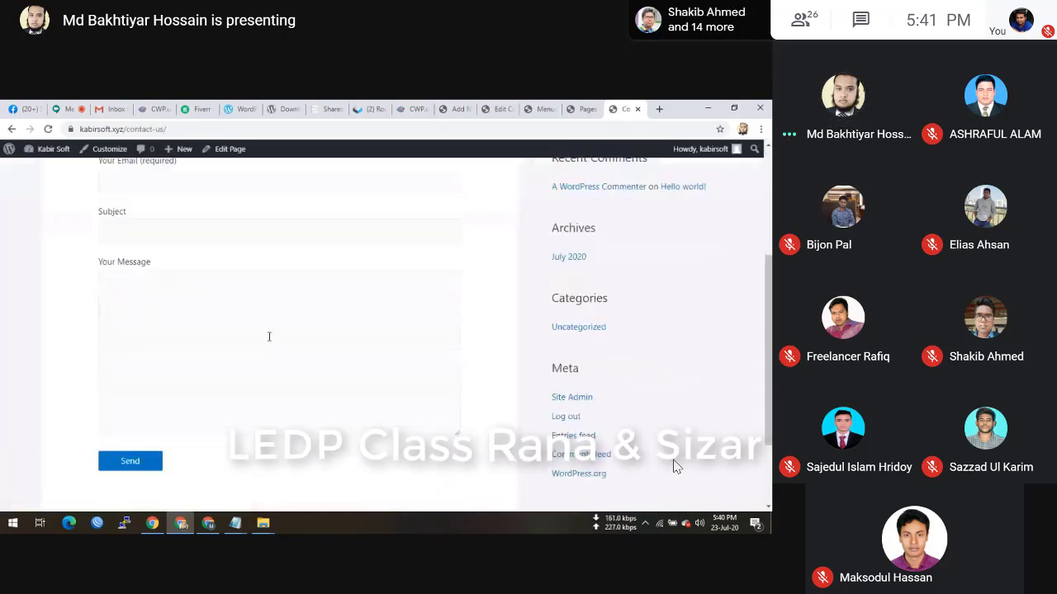
pyautogui.scroll(5, 268, 340)
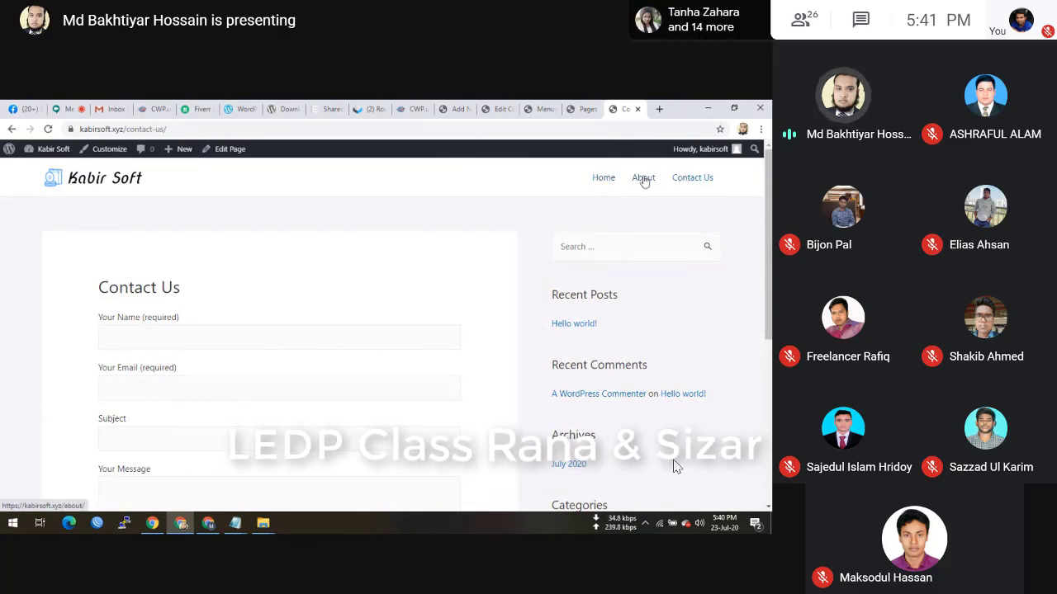
pyautogui.click(545, 109)
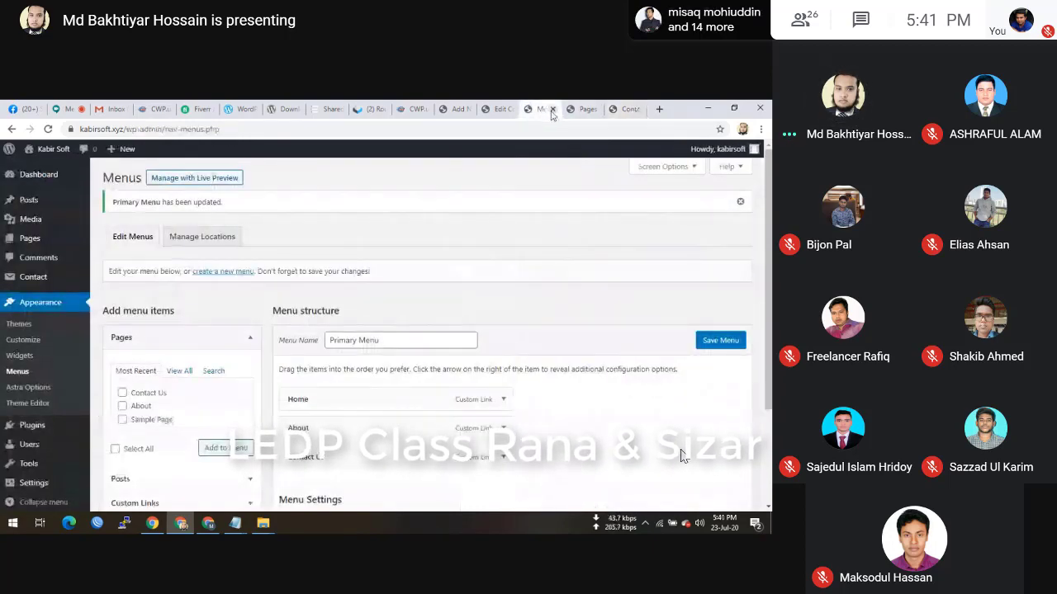
pyautogui.click(552, 109)
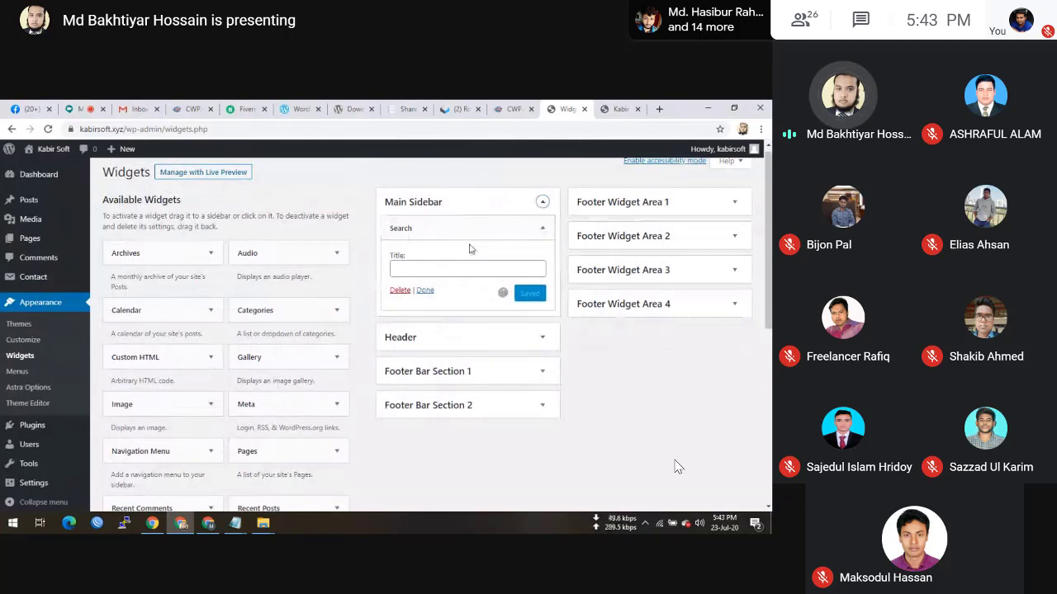
# - Delete the Search widget from the Main Sidebar on the Widgets page
pyautogui.click(427, 292)
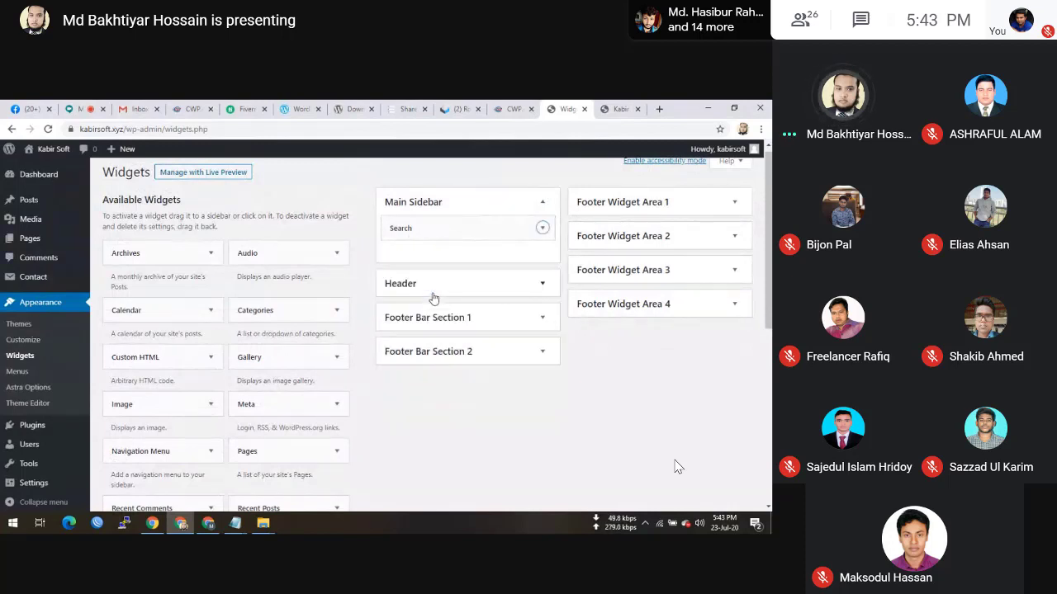
pyautogui.click(541, 228)
pyautogui.click(398, 292)
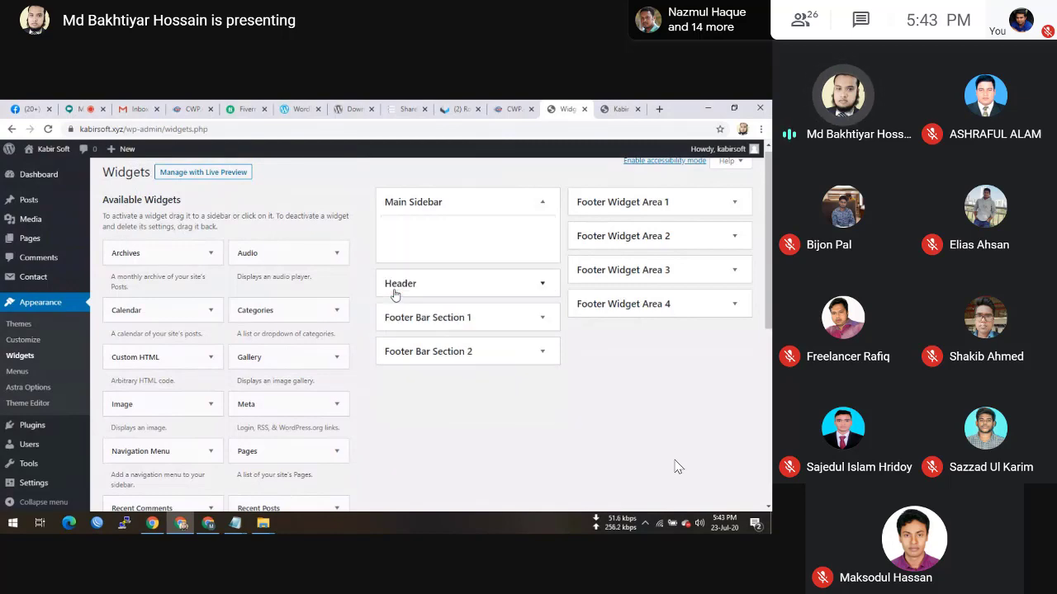
# - Add the Search widget from the available widgets to the Main Sidebar
pyautogui.scroll(-5, 393, 294)
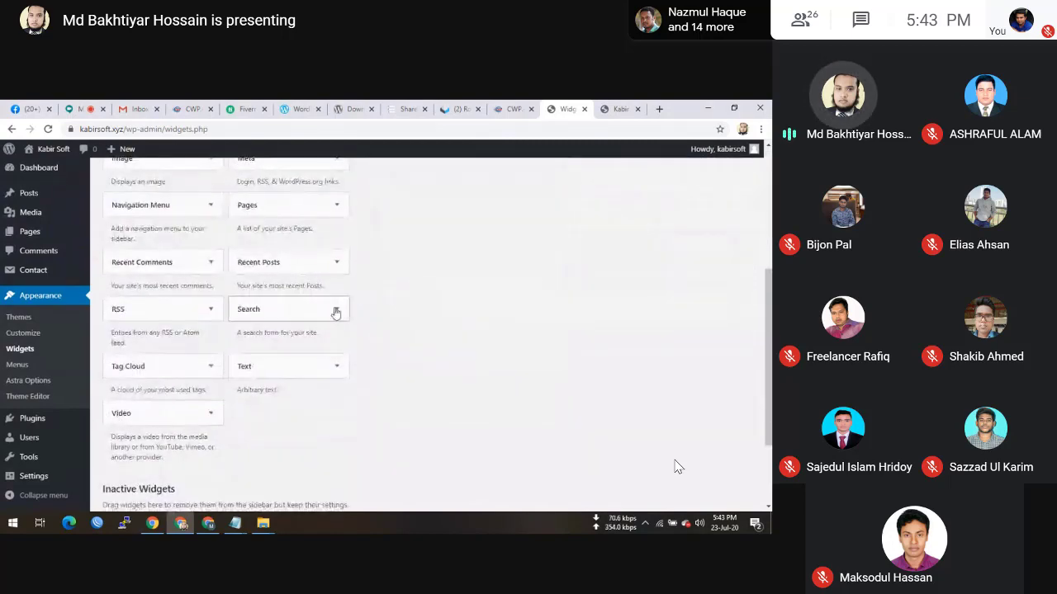
pyautogui.click(336, 311)
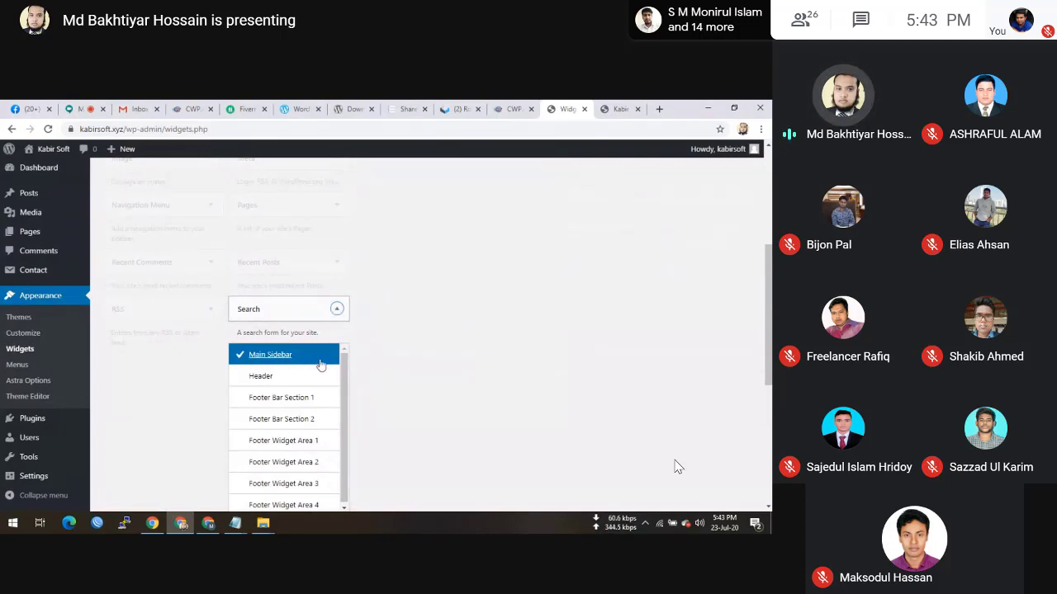
pyautogui.scroll(-1, 471, 314)
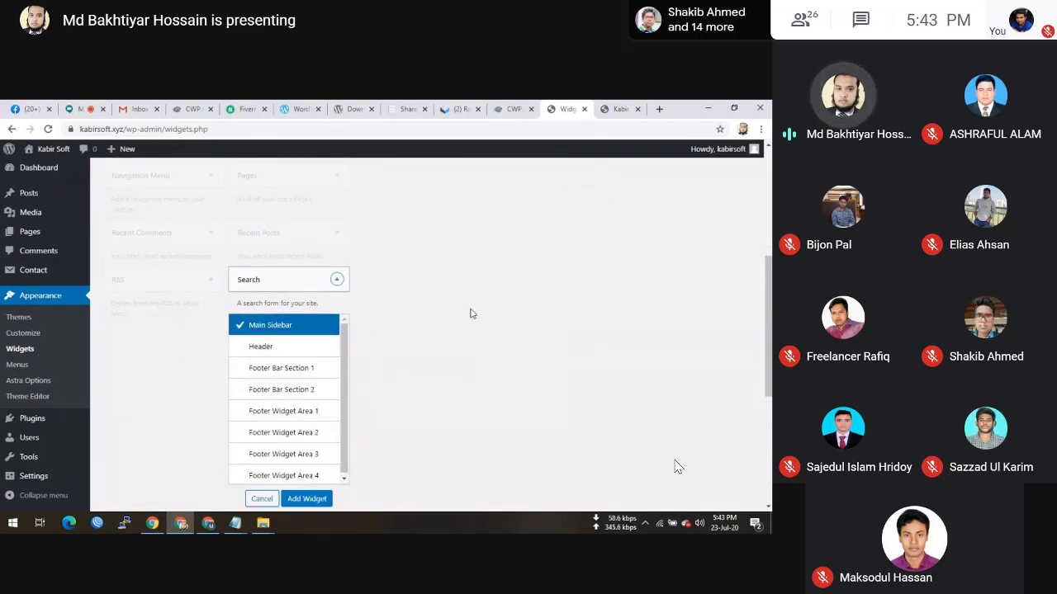
pyautogui.scroll(-1, 361, 408)
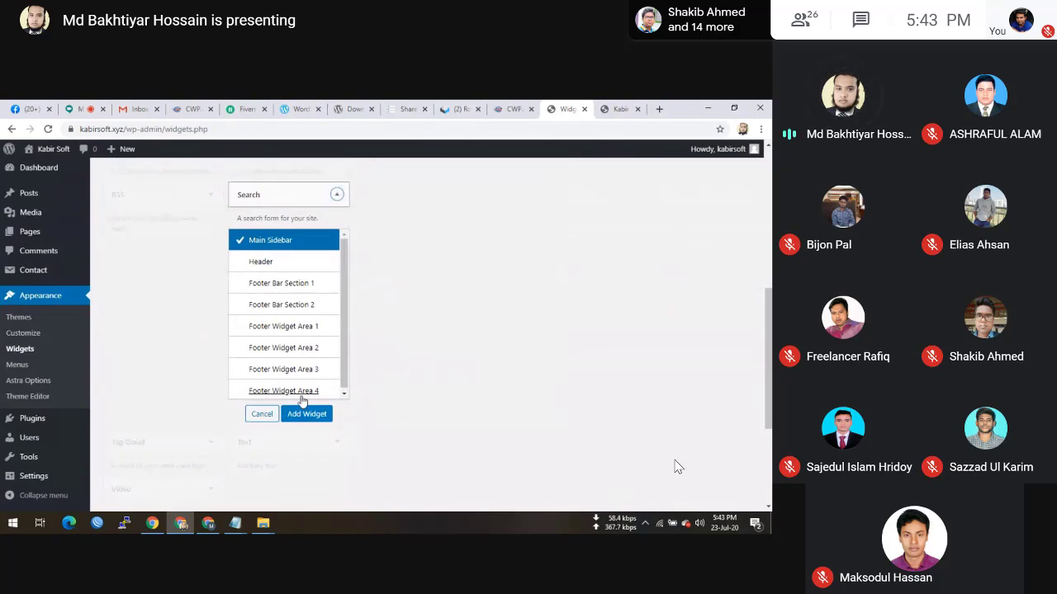
pyautogui.scroll(2, 293, 415)
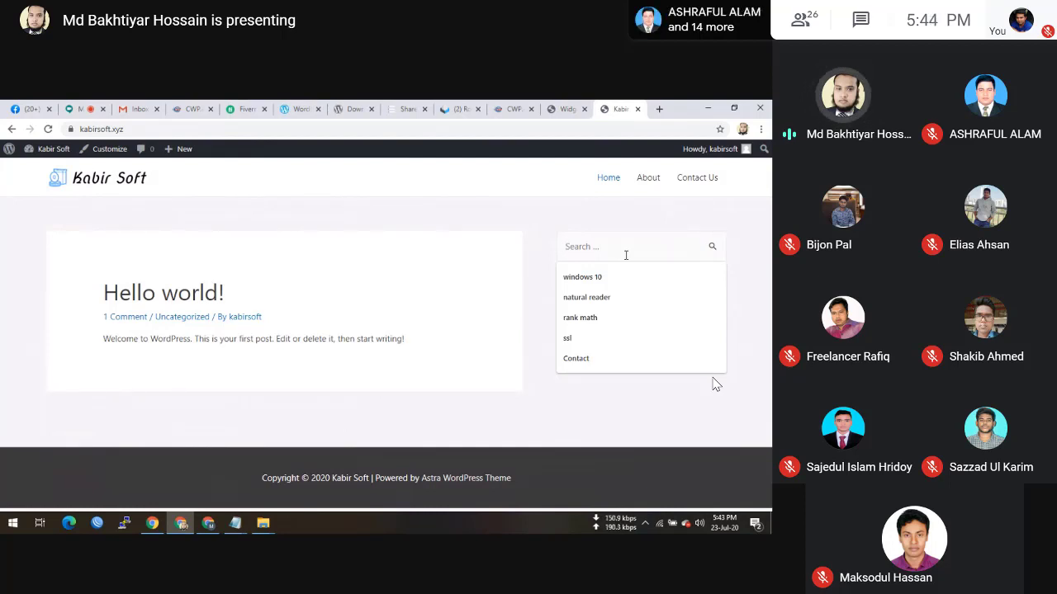
# - Return from the live home page to the Widgets page and look through the available widgets for the Main Sidebar
pyautogui.click(566, 110)
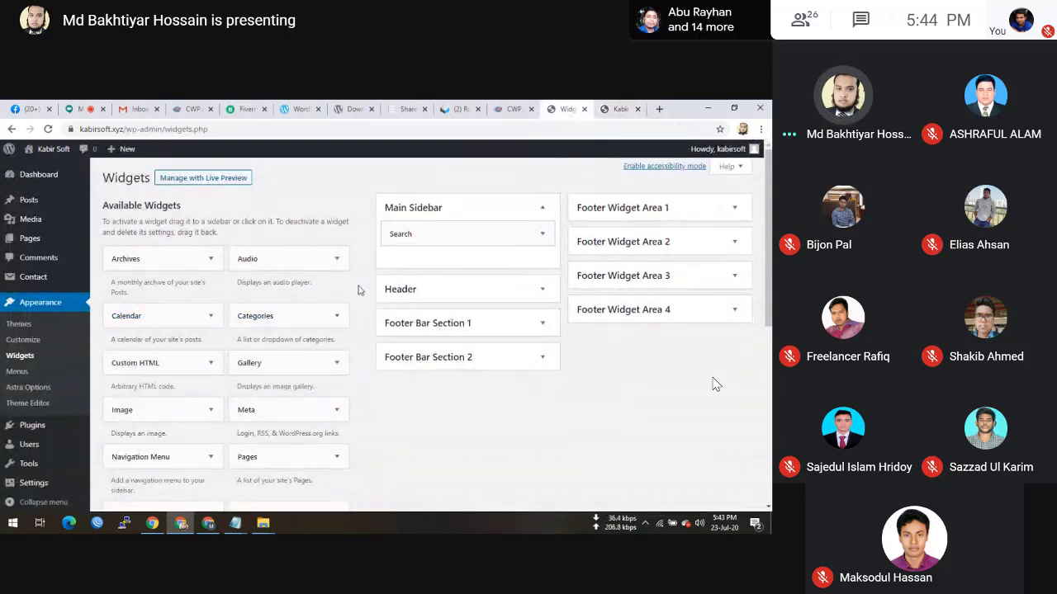
pyautogui.scroll(-3, 351, 272)
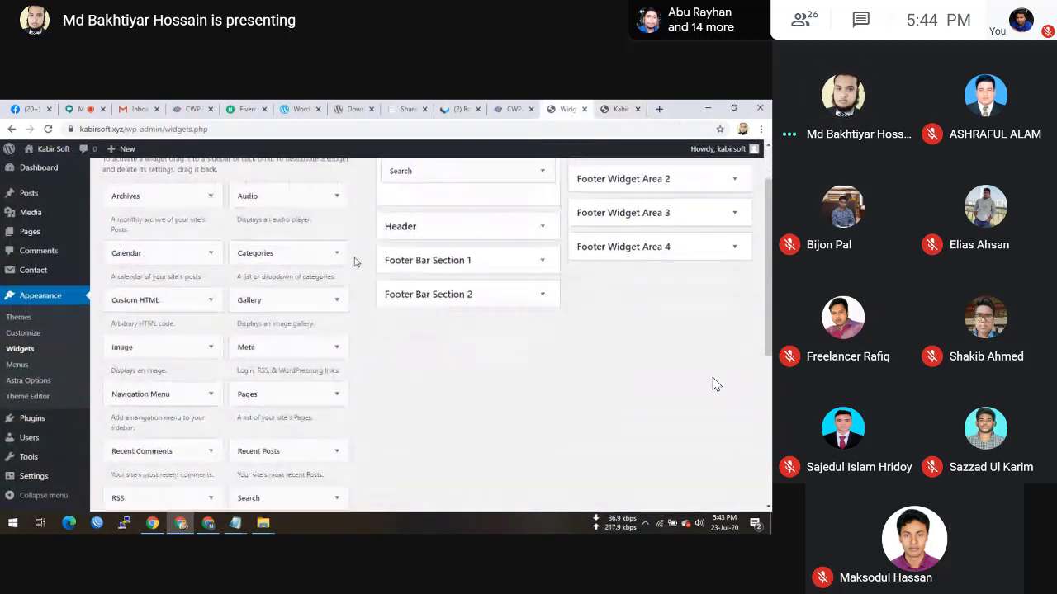
pyautogui.scroll(-1, 363, 248)
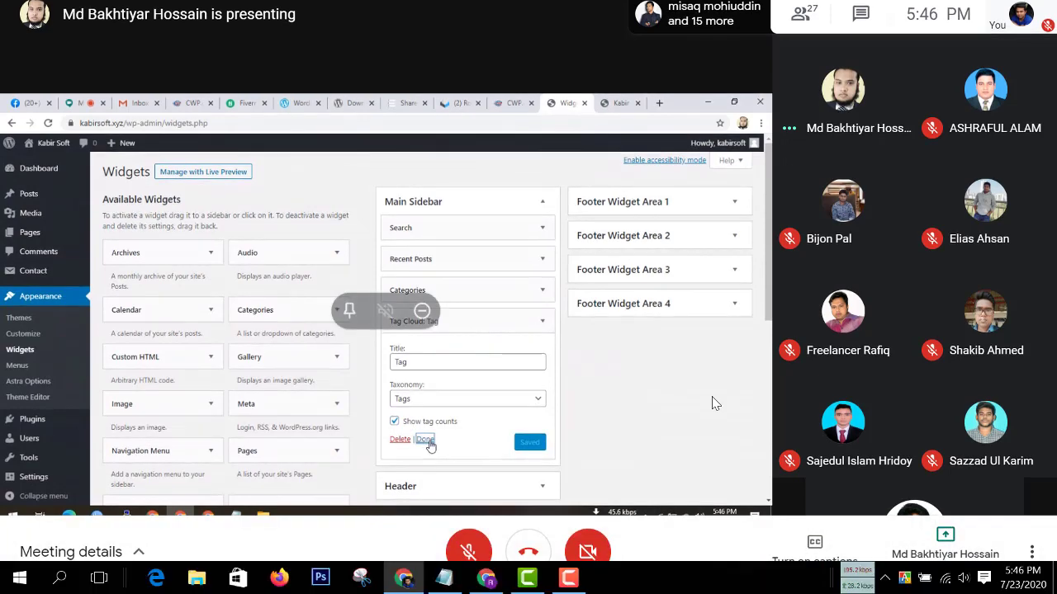
pyautogui.press('Escape')
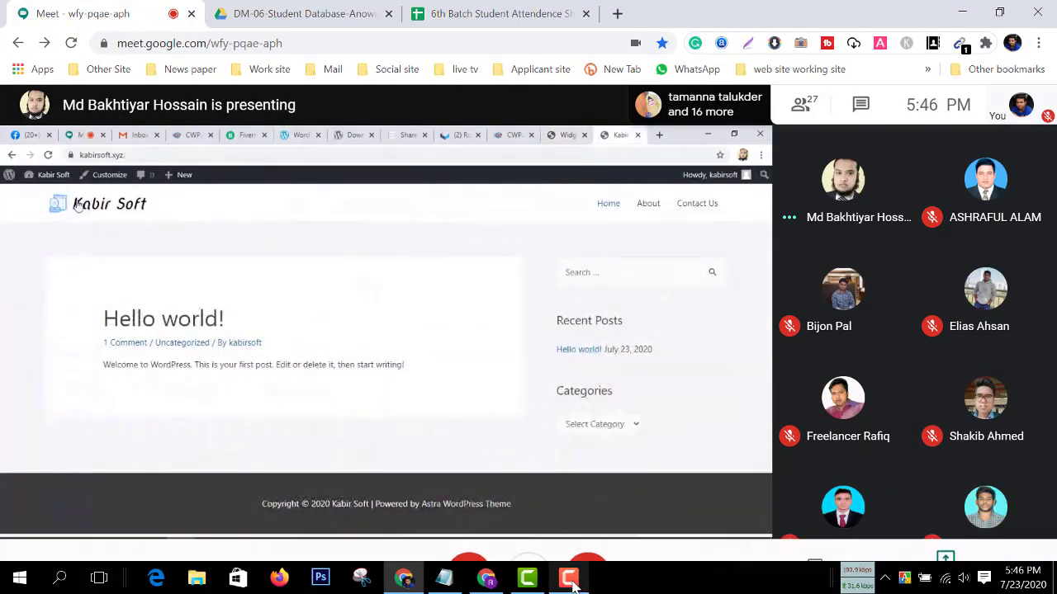
pyautogui.click(571, 580)
pyautogui.click(570, 579)
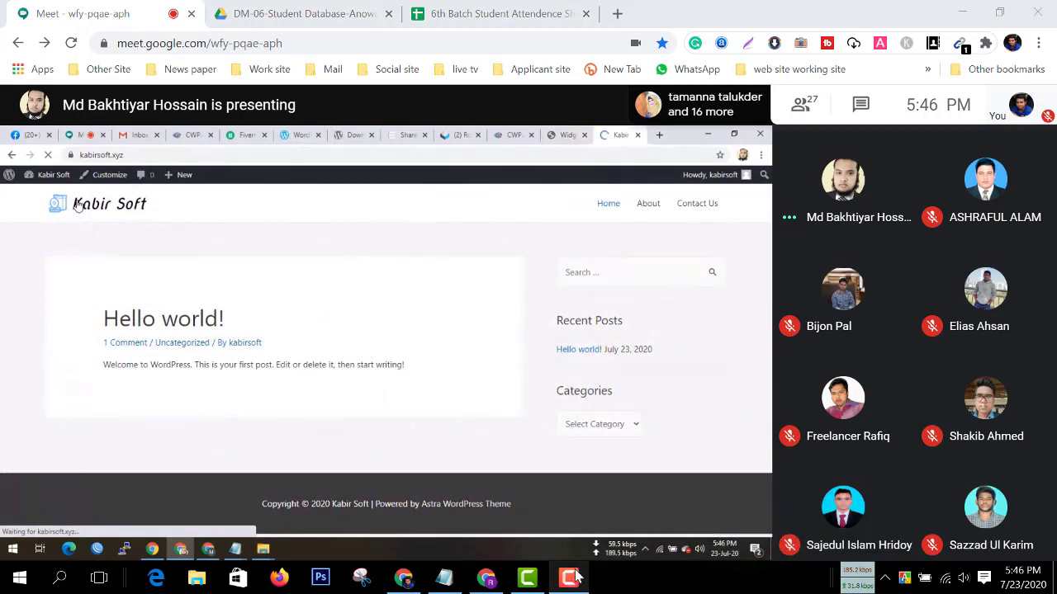
pyautogui.doubleClick(710, 410)
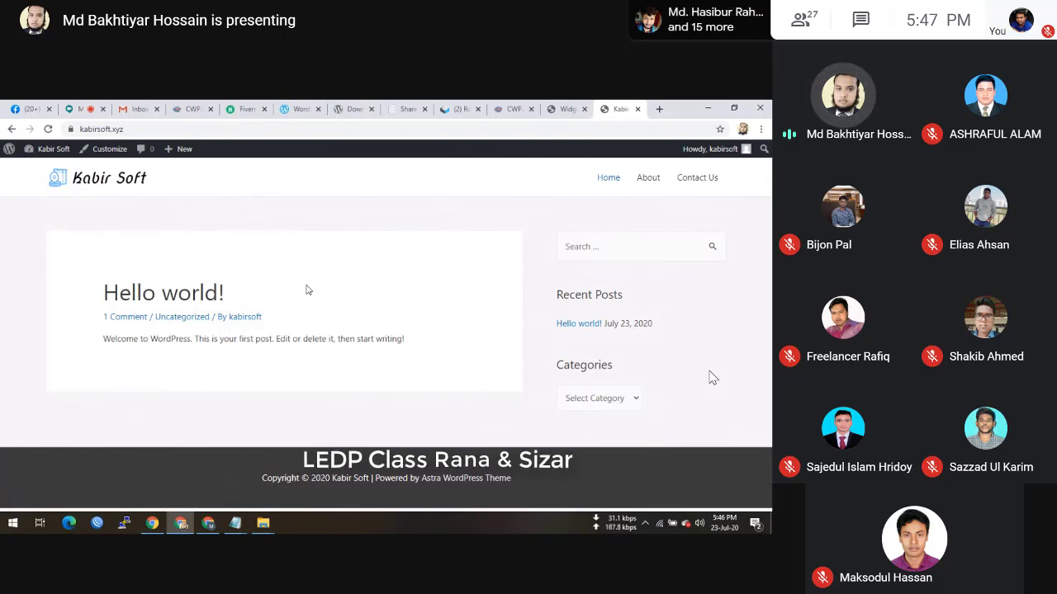
# - Go from the live home page back to the WordPress admin and open the editor for a new post
pyautogui.click(561, 108)
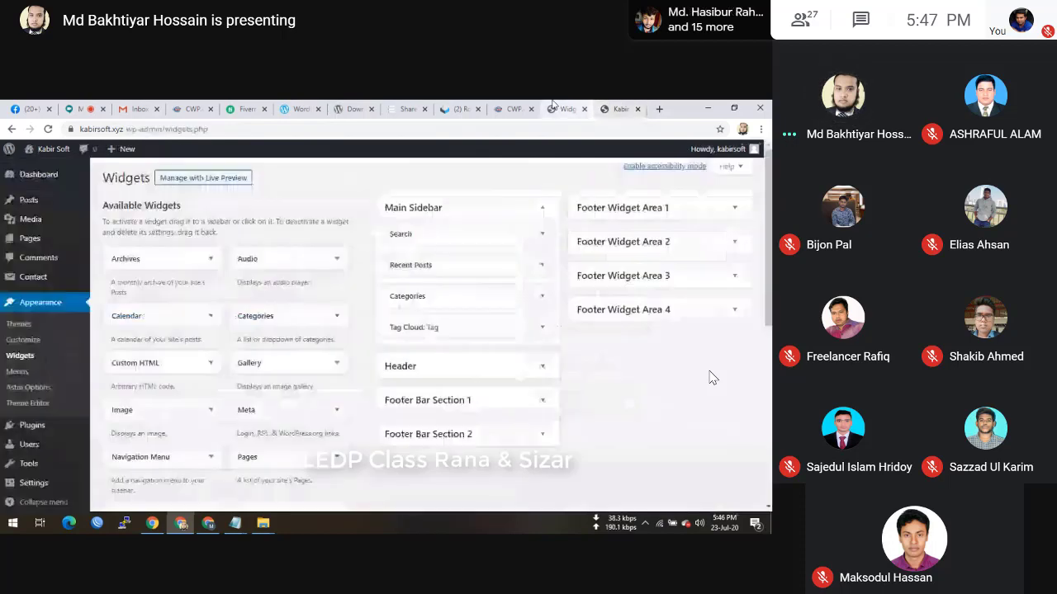
pyautogui.moveTo(39, 201)
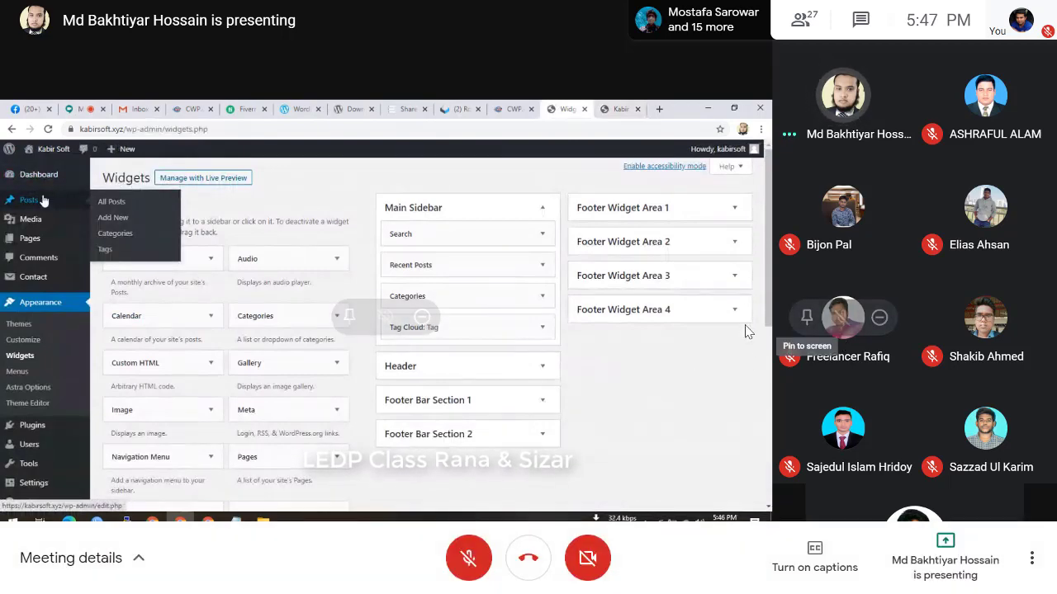
pyautogui.press('Escape')
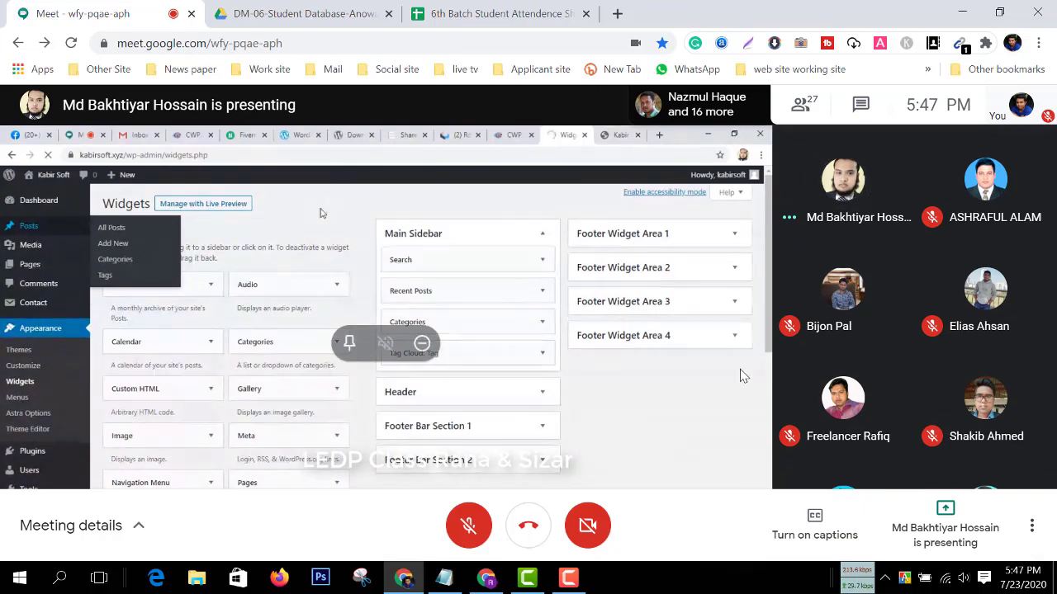
pyautogui.doubleClick(741, 372)
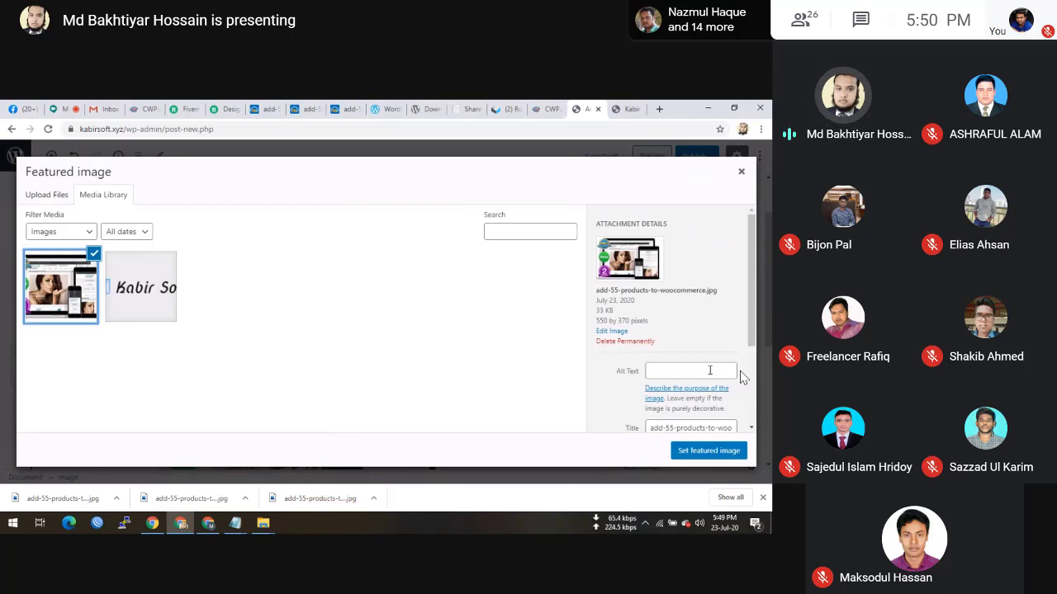
# - Set add-55-products-to-woocommerce.jpg as the post's featured image and collapse the featured image settings
pyautogui.click(731, 452)
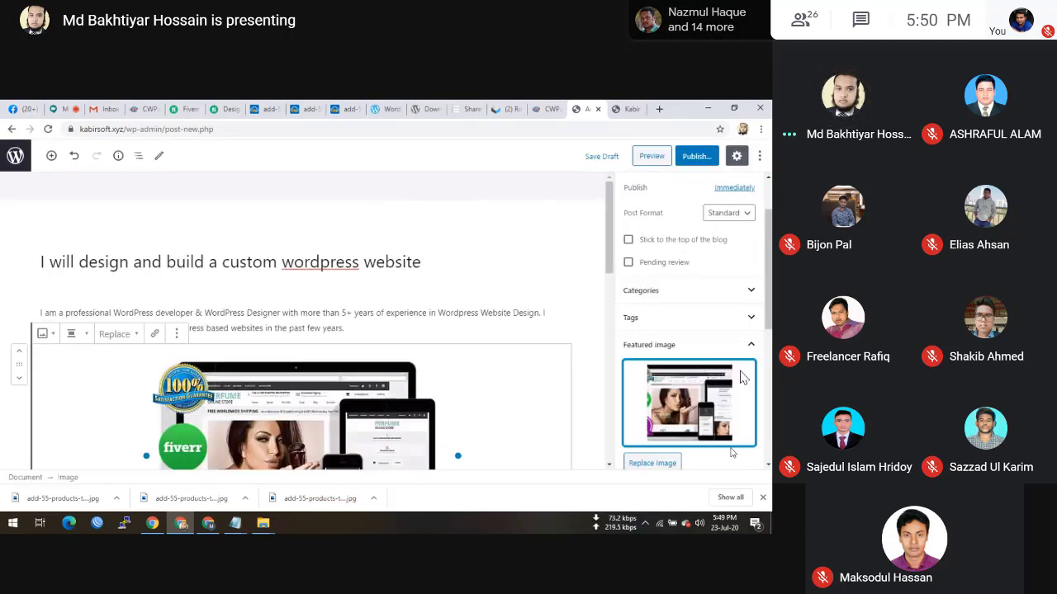
pyautogui.click(755, 344)
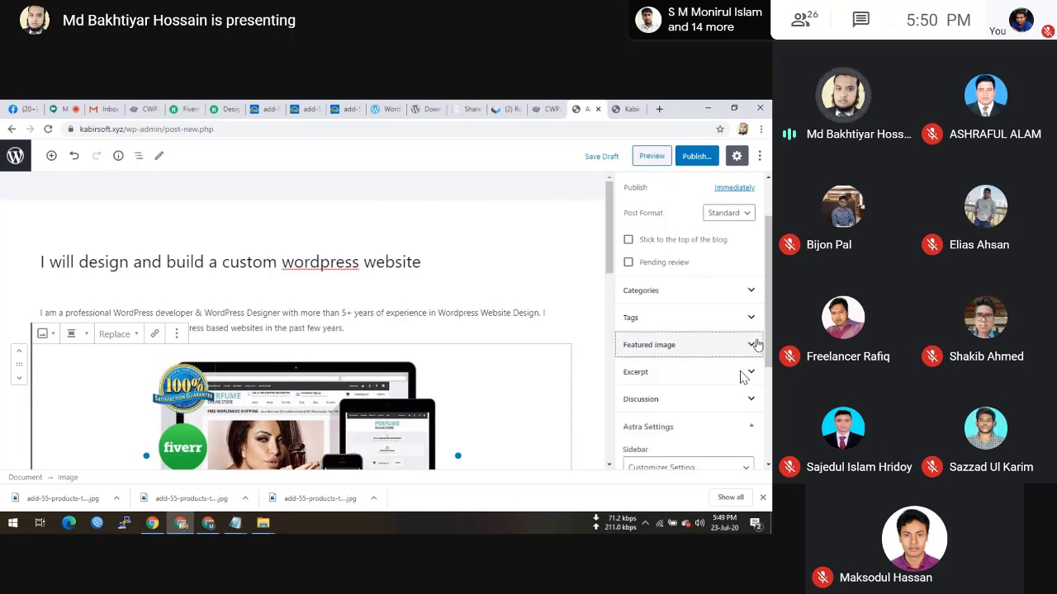
# - Add a new category named "Woirdpress" to the post without a parent category
pyautogui.click(748, 293)
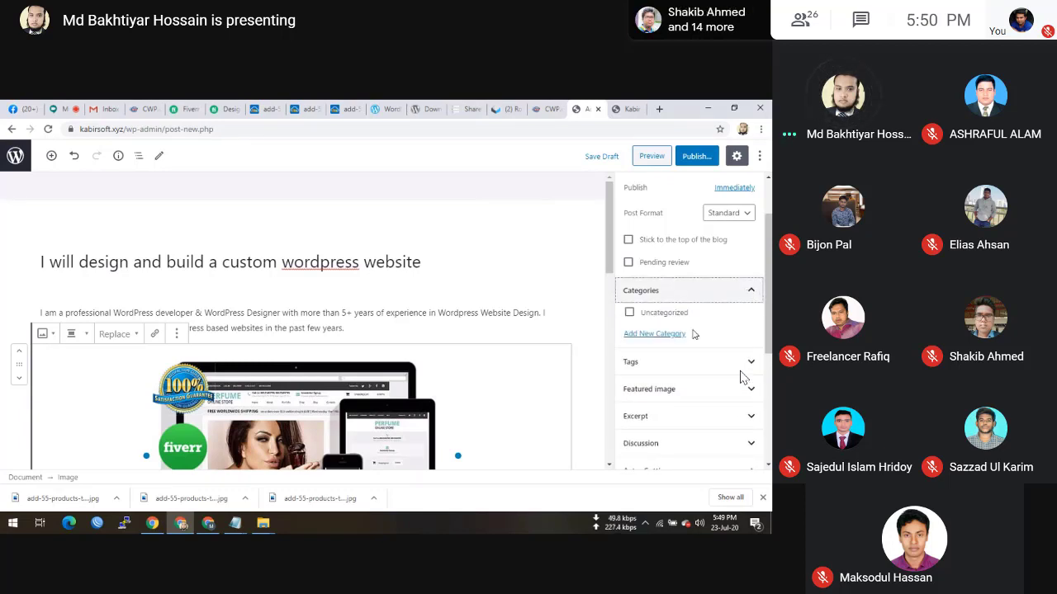
pyautogui.click(654, 333)
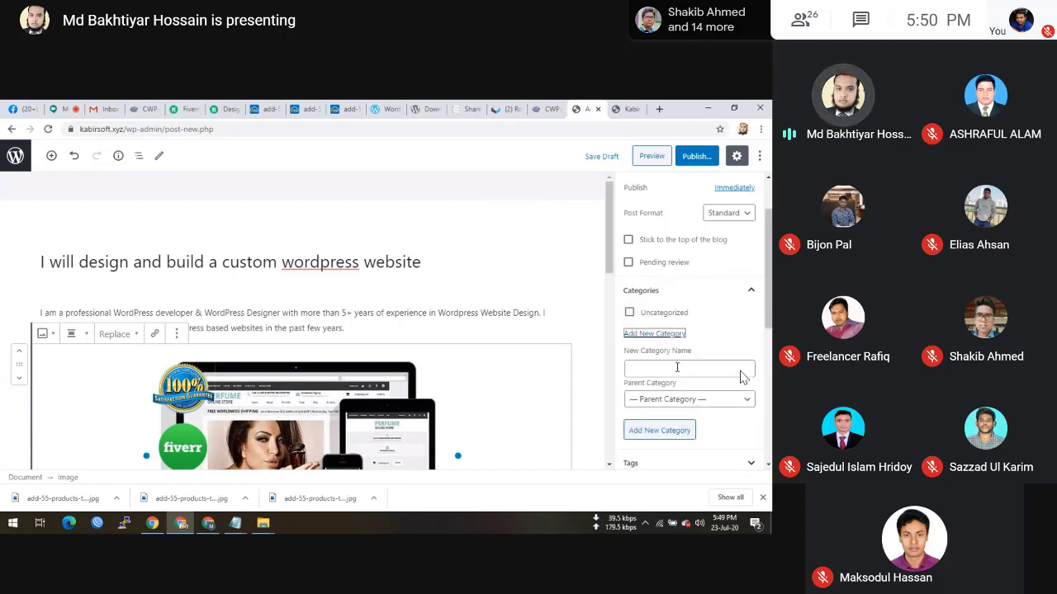
pyautogui.click(677, 368)
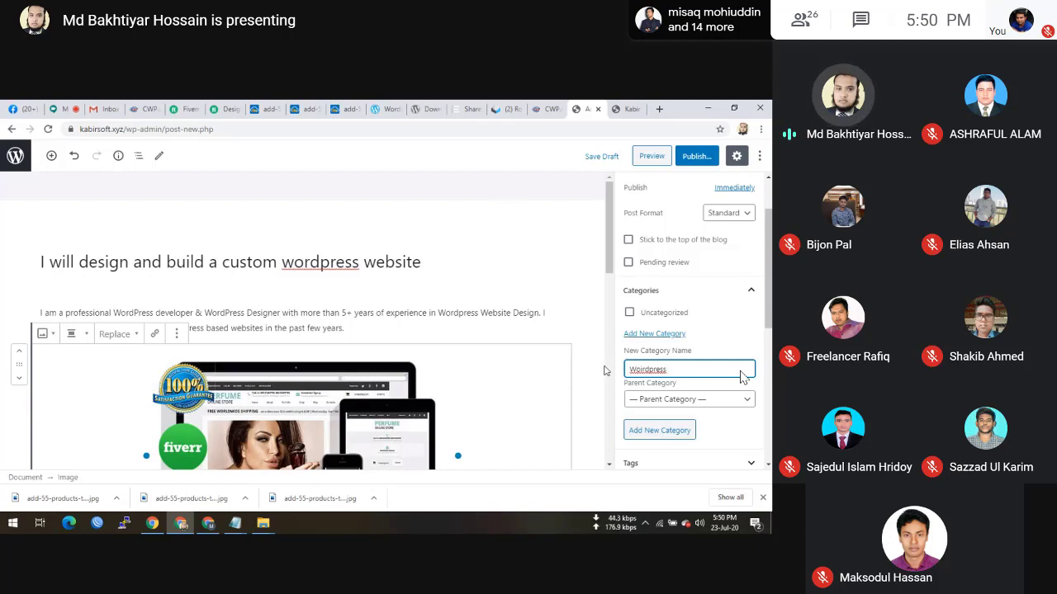
pyautogui.scroll(-2, 393, 368)
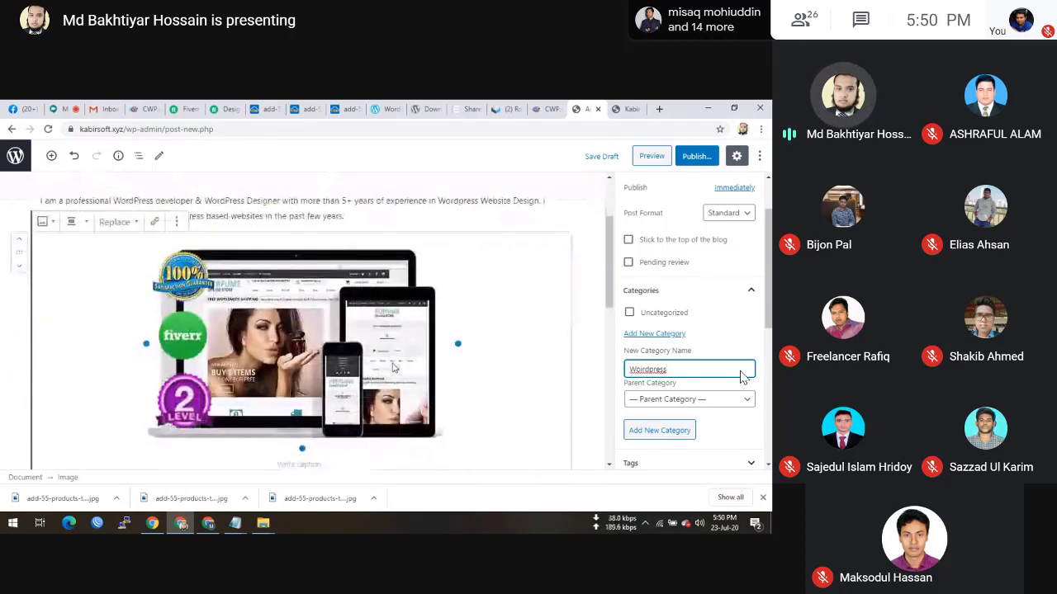
pyautogui.click(671, 430)
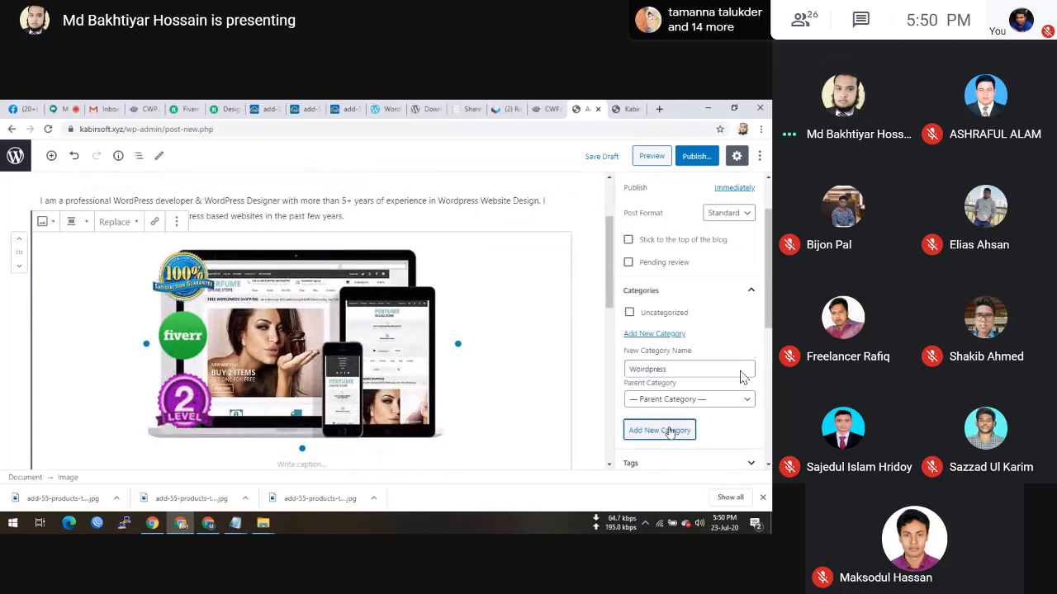
# - Publish the post immediately with public visibility and view its live page in a new tab
pyautogui.click(696, 157)
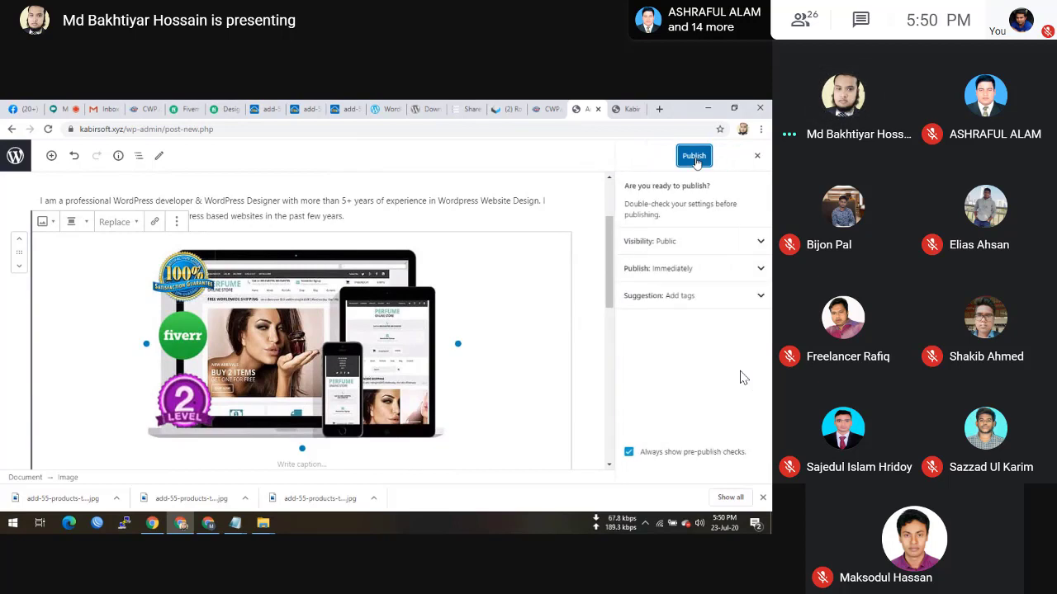
pyautogui.click(694, 158)
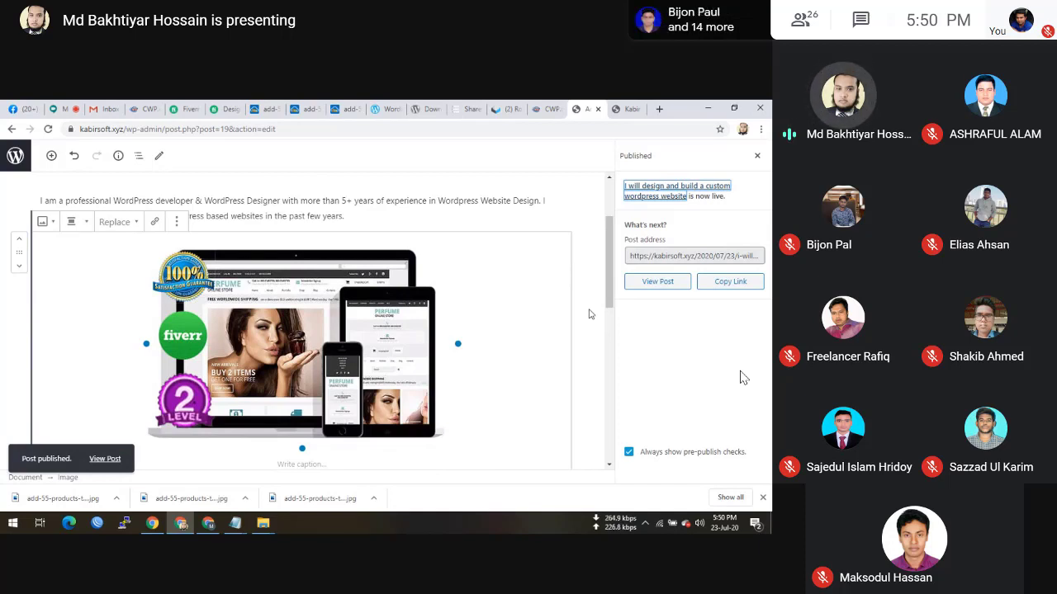
pyautogui.rightClick(660, 284)
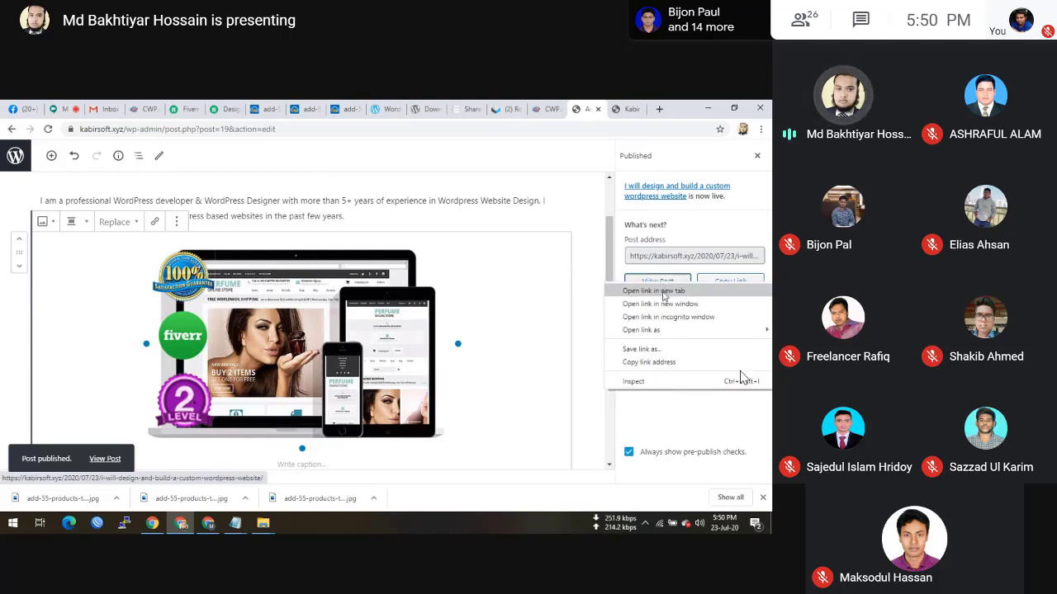
pyautogui.click(654, 290)
pyautogui.click(583, 108)
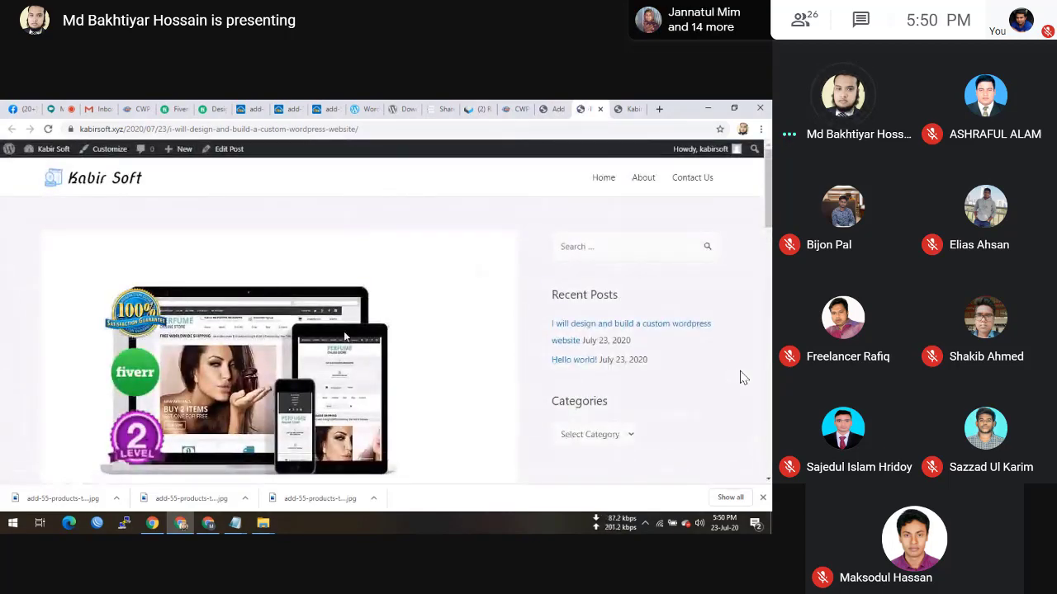
pyautogui.scroll(-2, 345, 335)
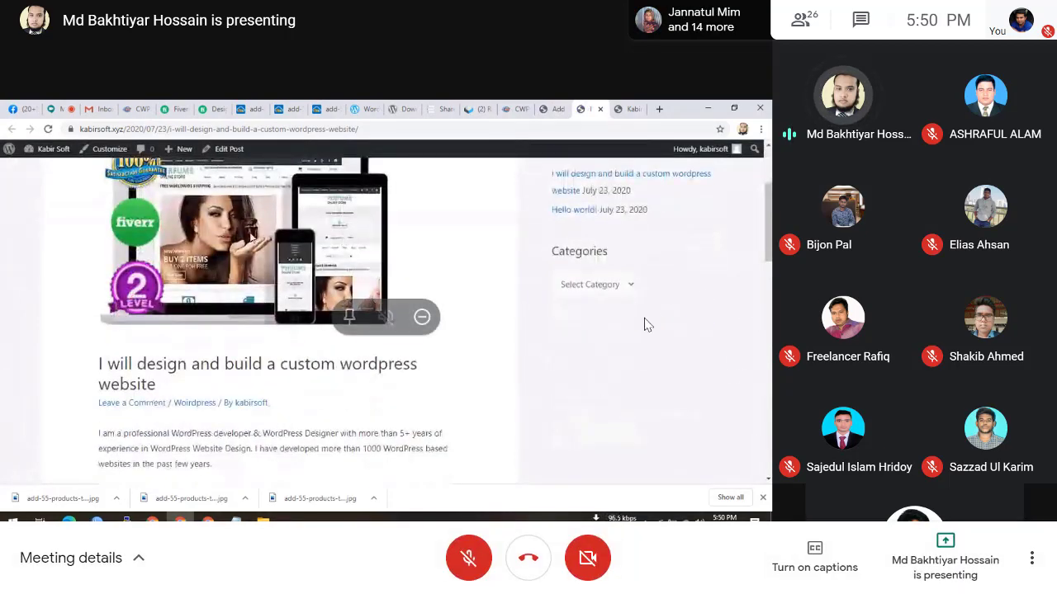
# - Leave the full-screen meeting view and open Facebook in a new browser tab
pyautogui.press('Escape')
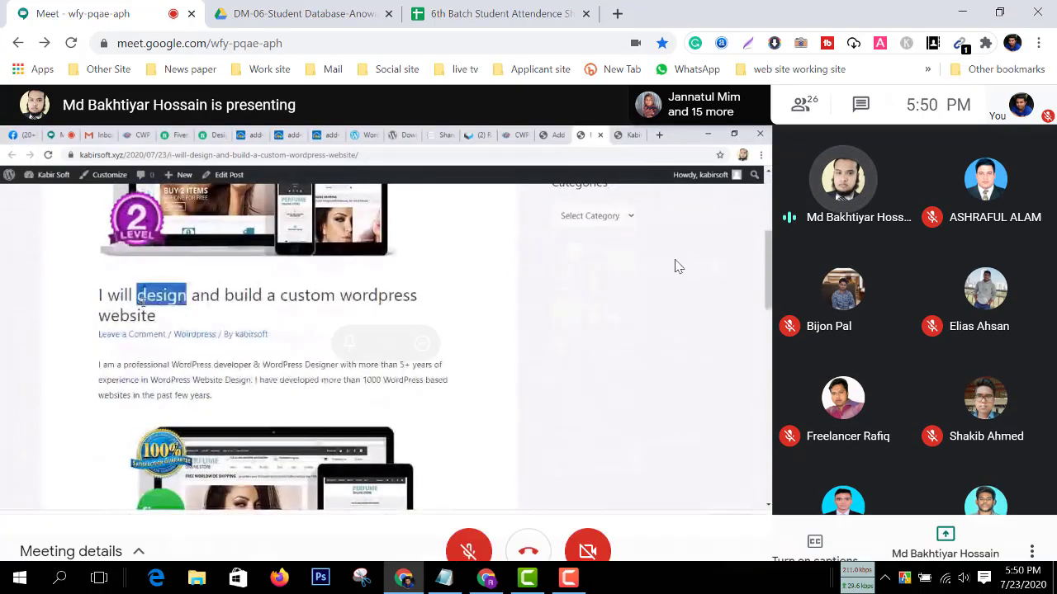
pyautogui.click(616, 14)
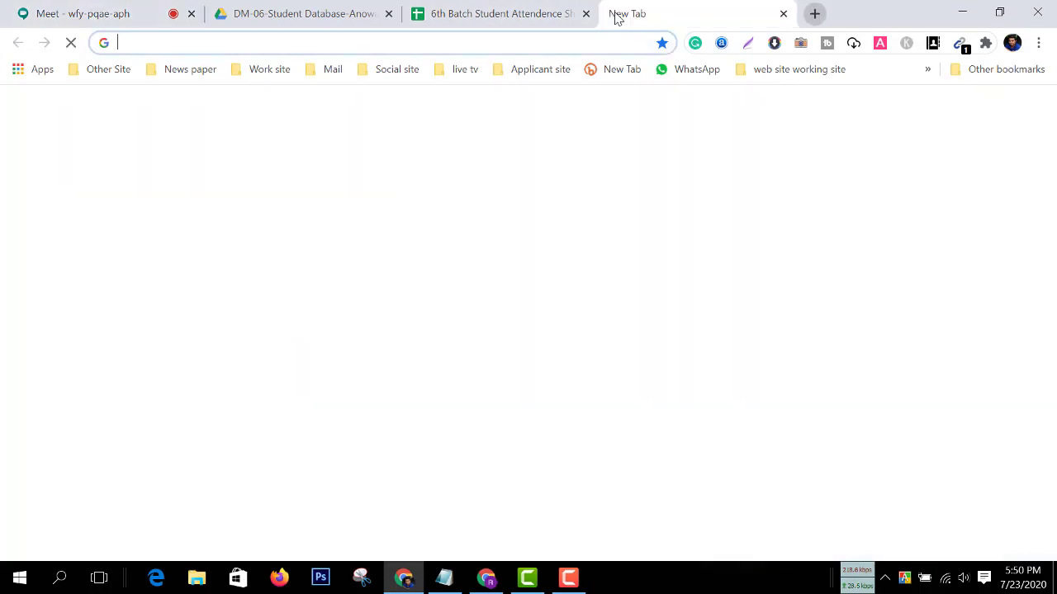
pyautogui.write('f')
pyautogui.press('Return')
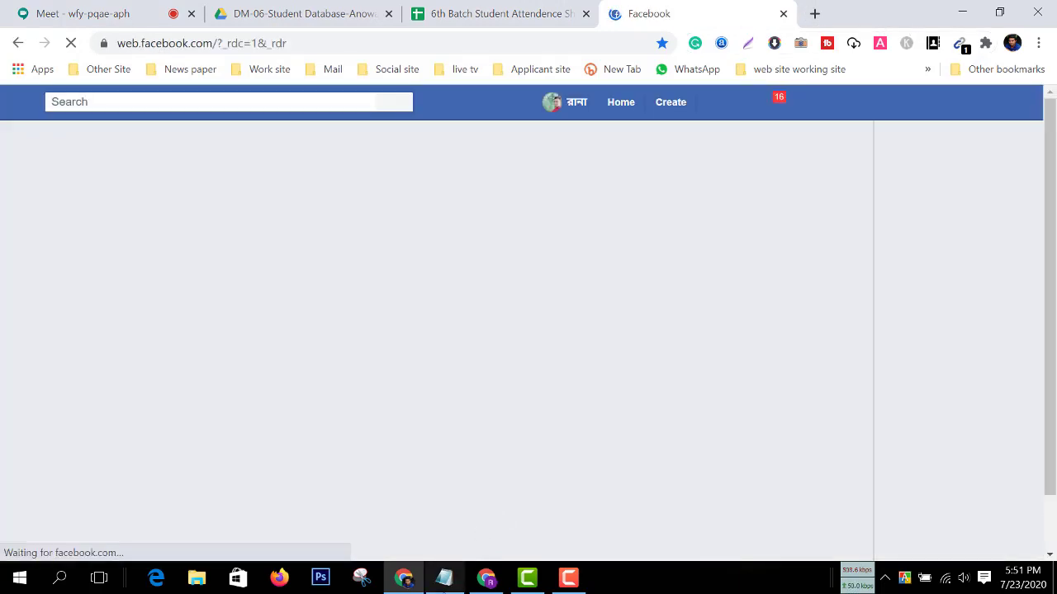
# - Check the class details in the Notepad note and open the "LEDP - LOT - 12" Facebook group in a new tab
pyautogui.click(444, 578)
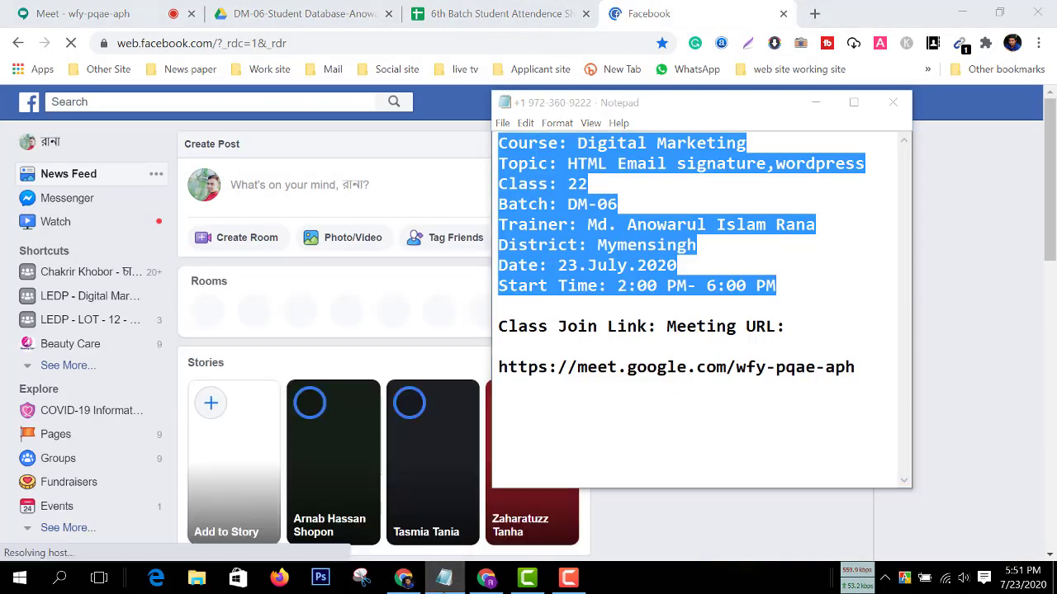
pyautogui.click(444, 580)
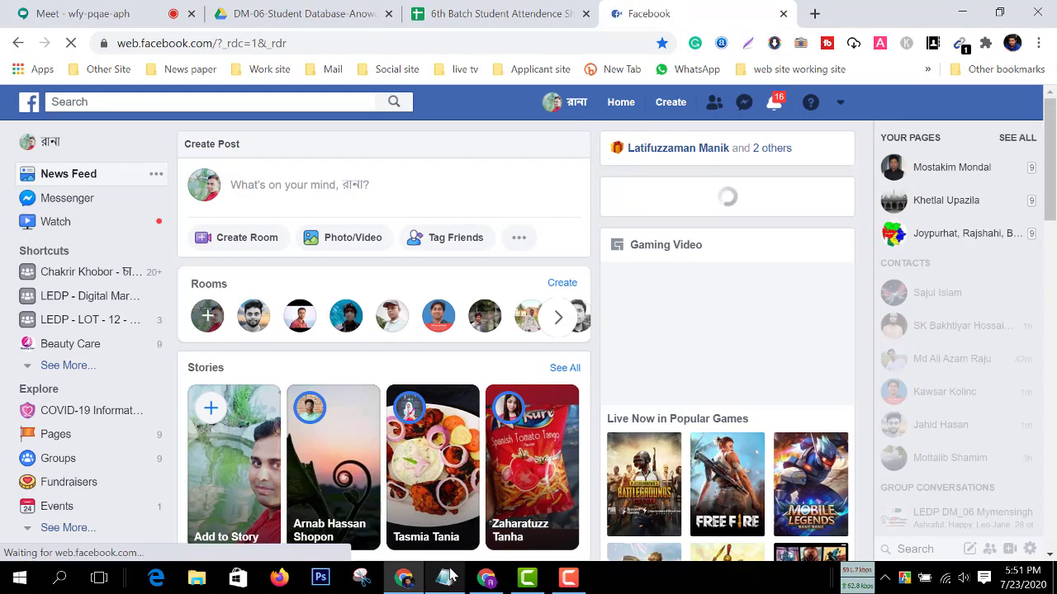
pyautogui.rightClick(87, 325)
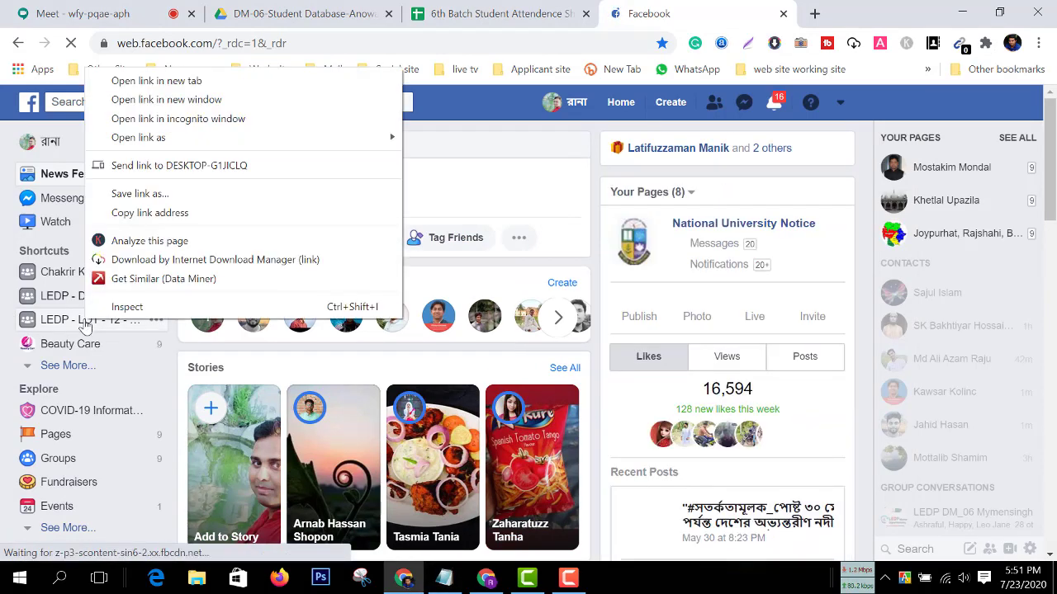
pyautogui.click(153, 80)
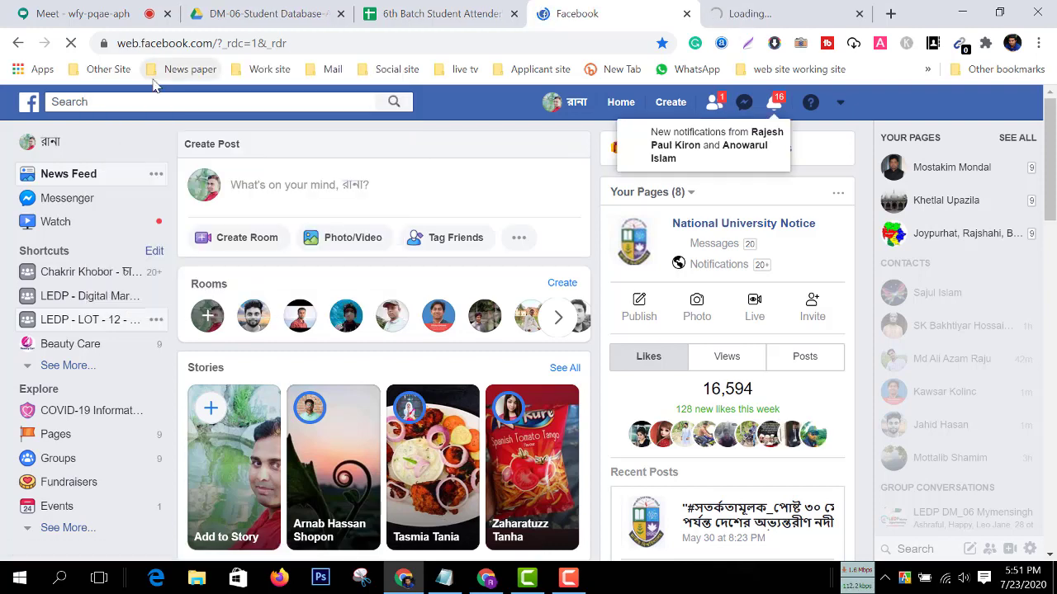
# - Return to the meeting in full screen and look through the WordPress plugin search results for "image"
pyautogui.click(128, 13)
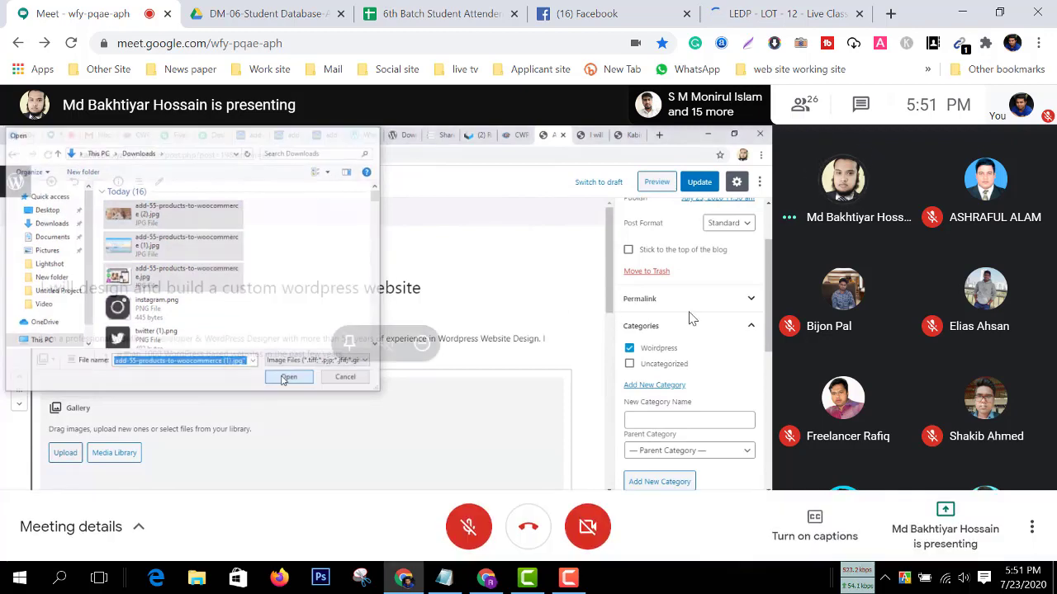
pyautogui.press('F11')
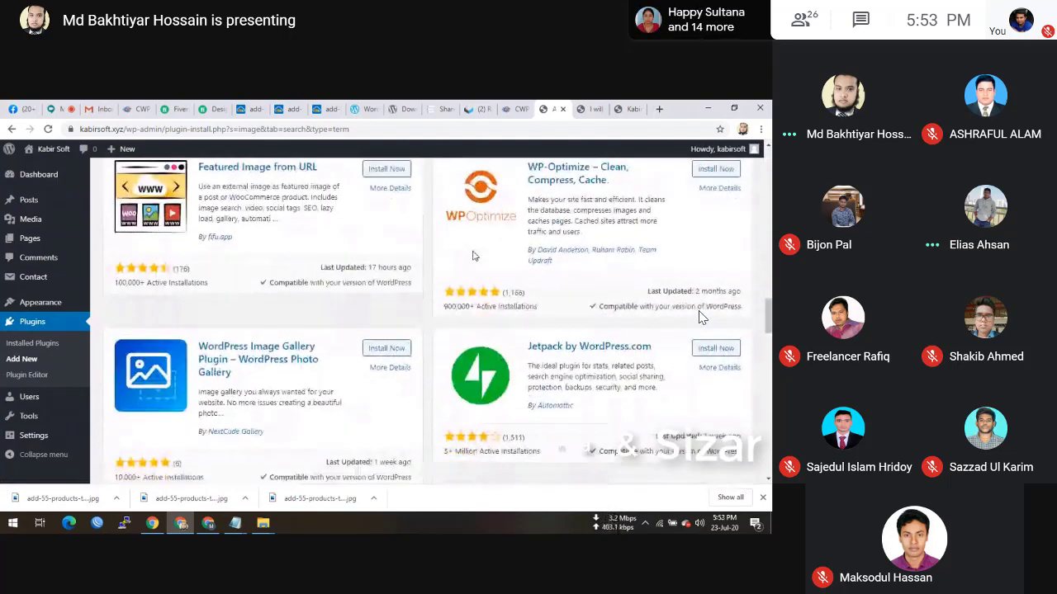
pyautogui.scroll(-3, 473, 256)
pyautogui.scroll(-2, 473, 256)
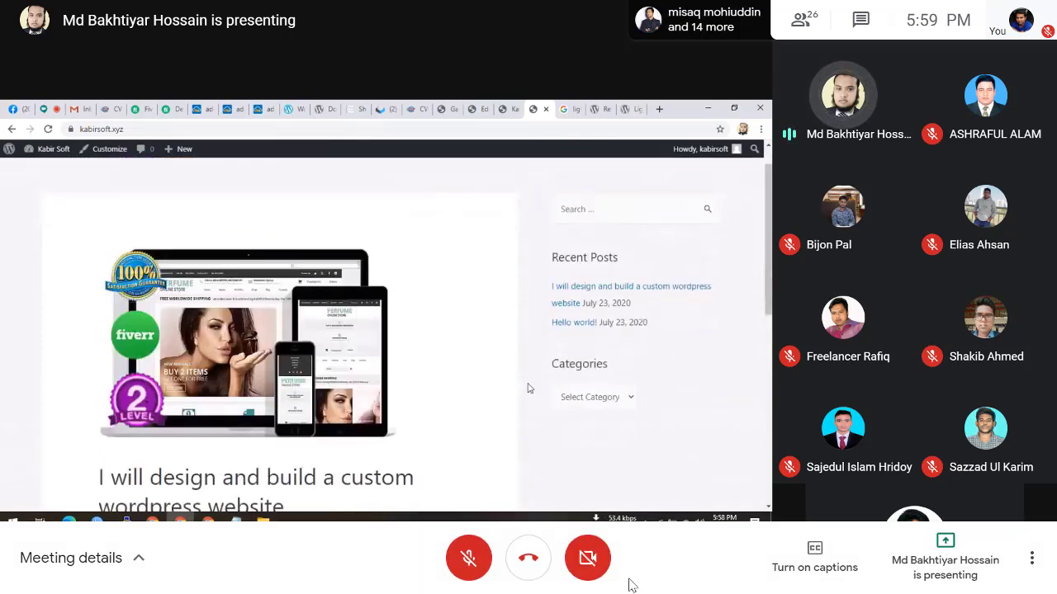
# - Turn on the meeting microphone, then leave full screen and bring up the screen recorder's controls
pyautogui.click(469, 560)
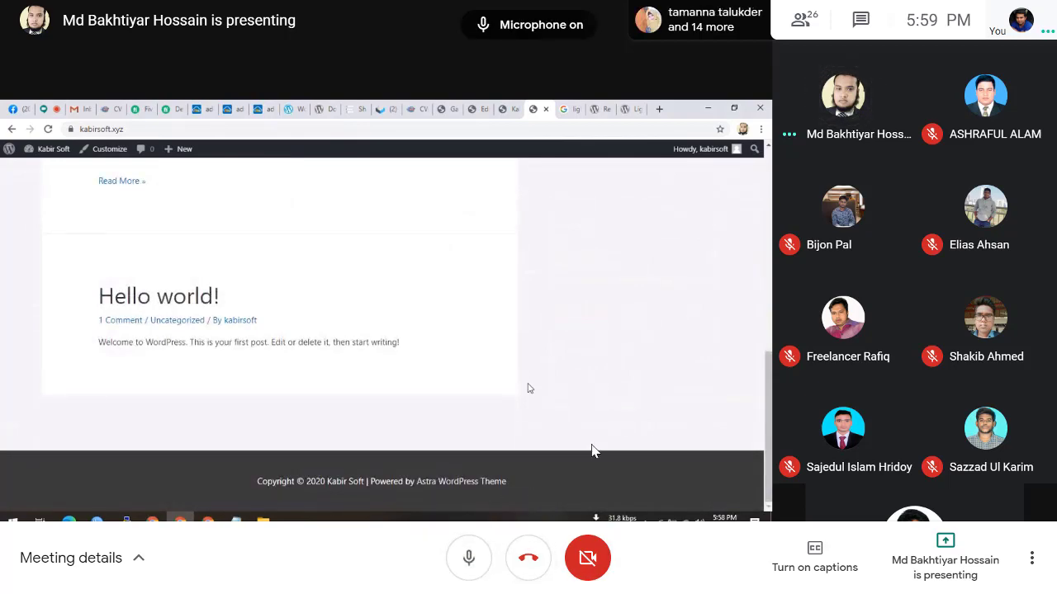
pyautogui.press('Escape')
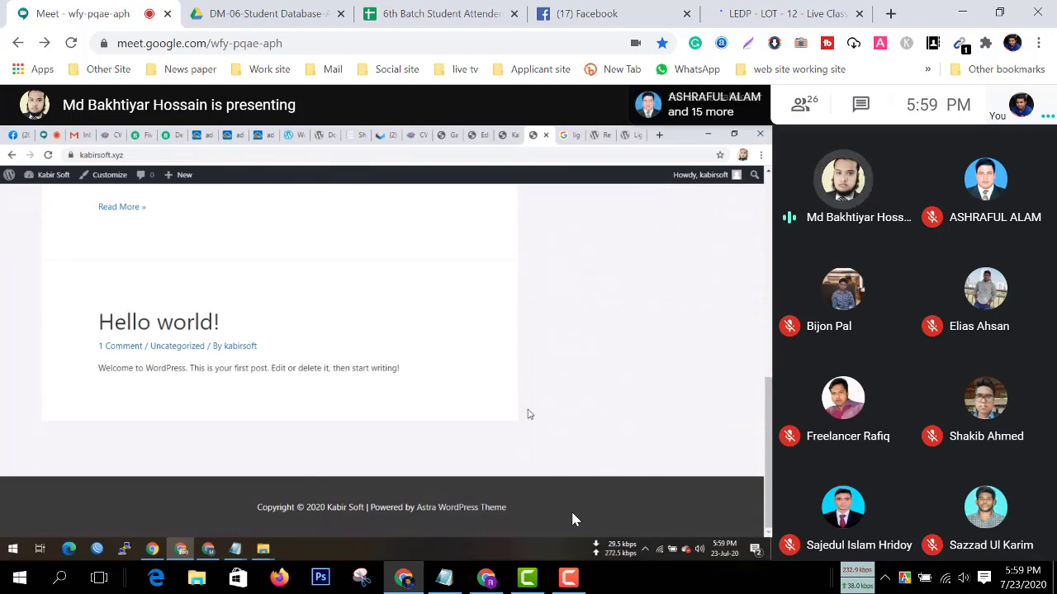
pyautogui.click(568, 577)
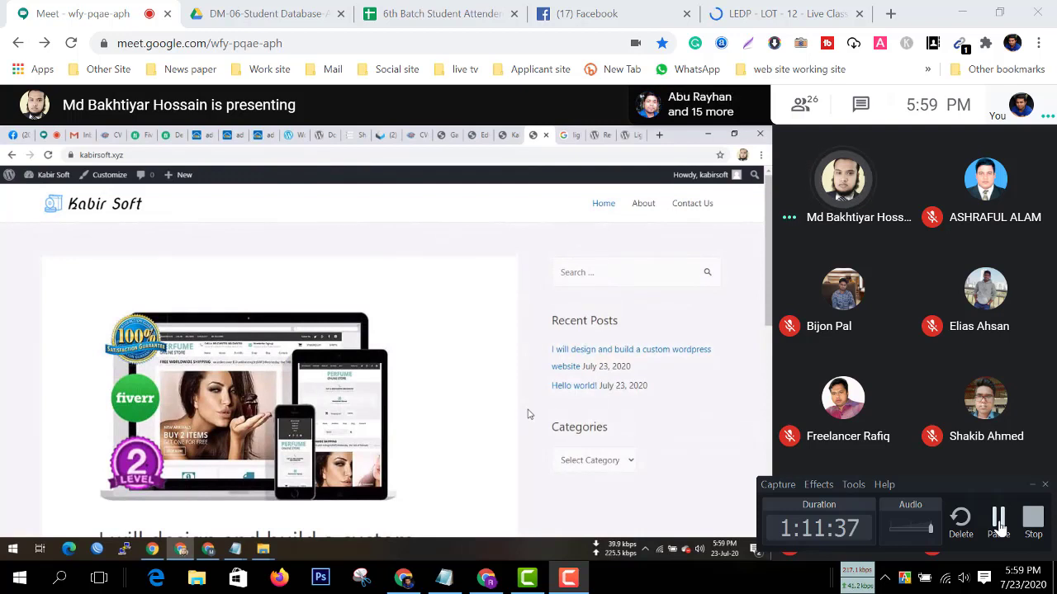
pyautogui.click(685, 415)
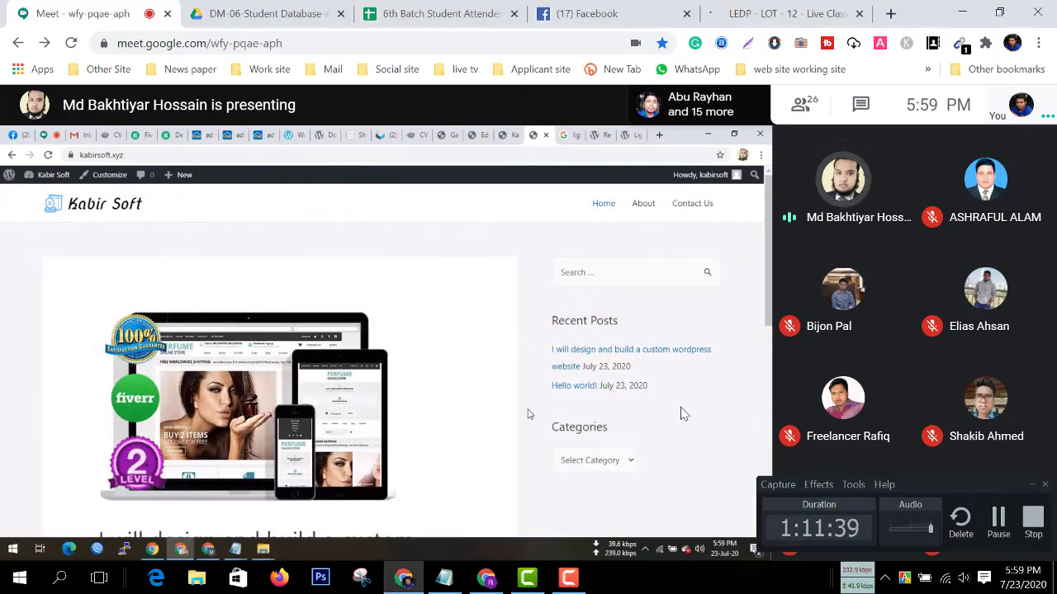
# - Close the Facebook group tab, return to the meeting and pause the screen recording
pyautogui.click(851, 18)
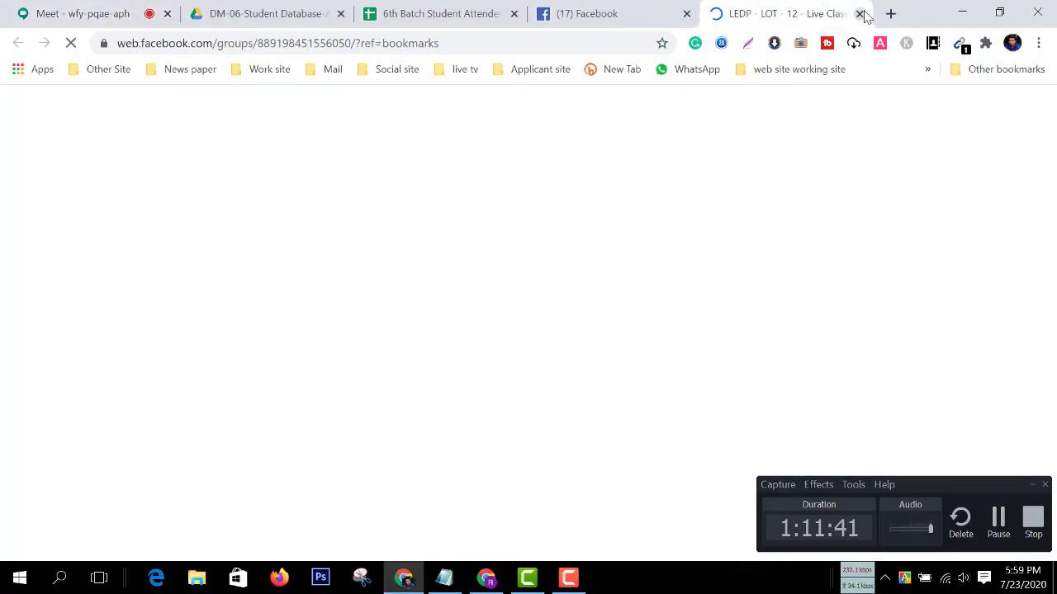
pyautogui.click(860, 14)
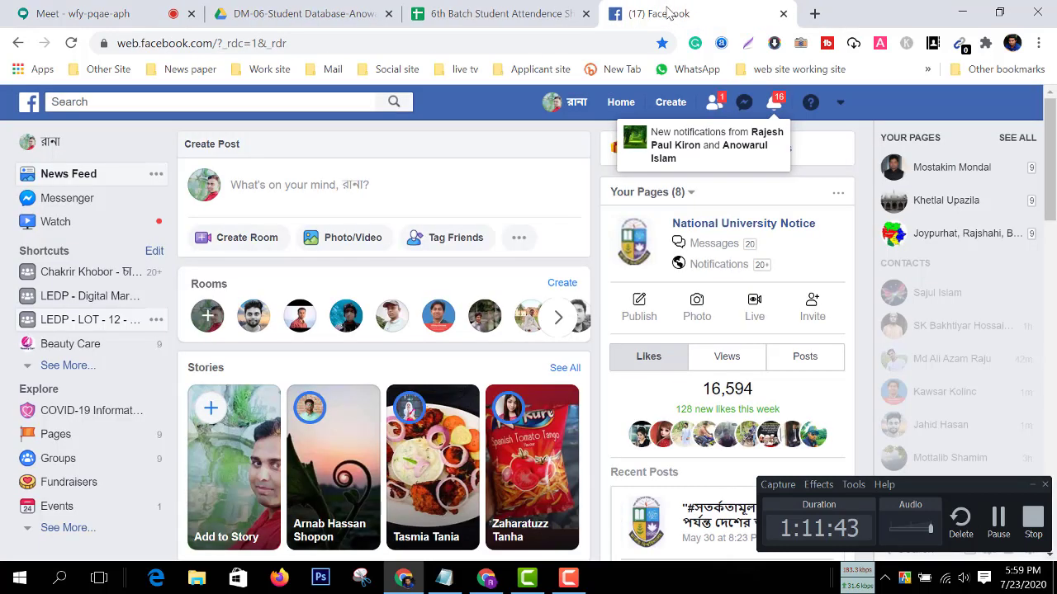
pyautogui.click(142, 7)
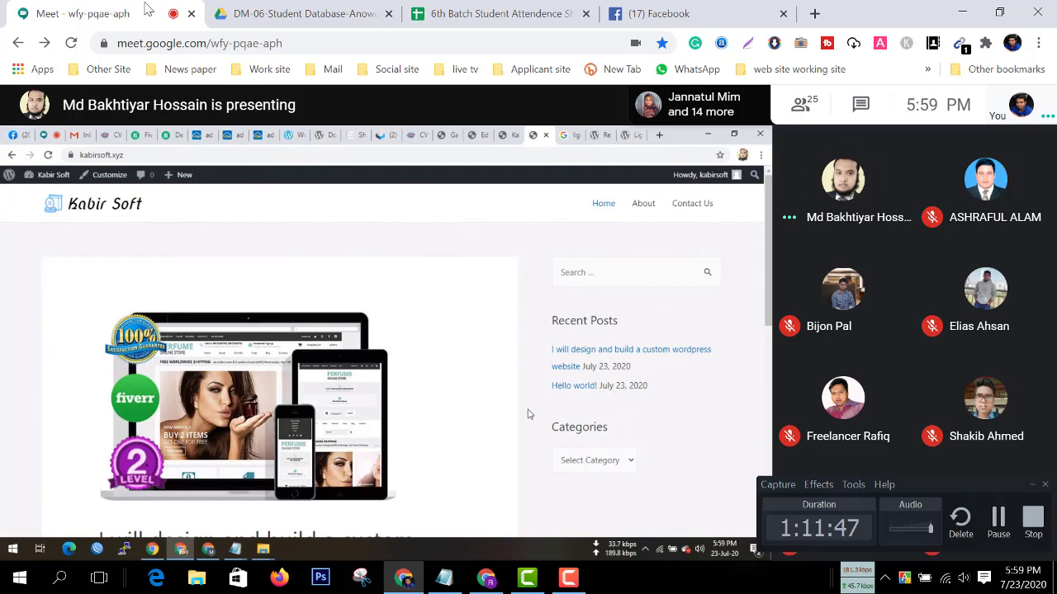
pyautogui.click(997, 534)
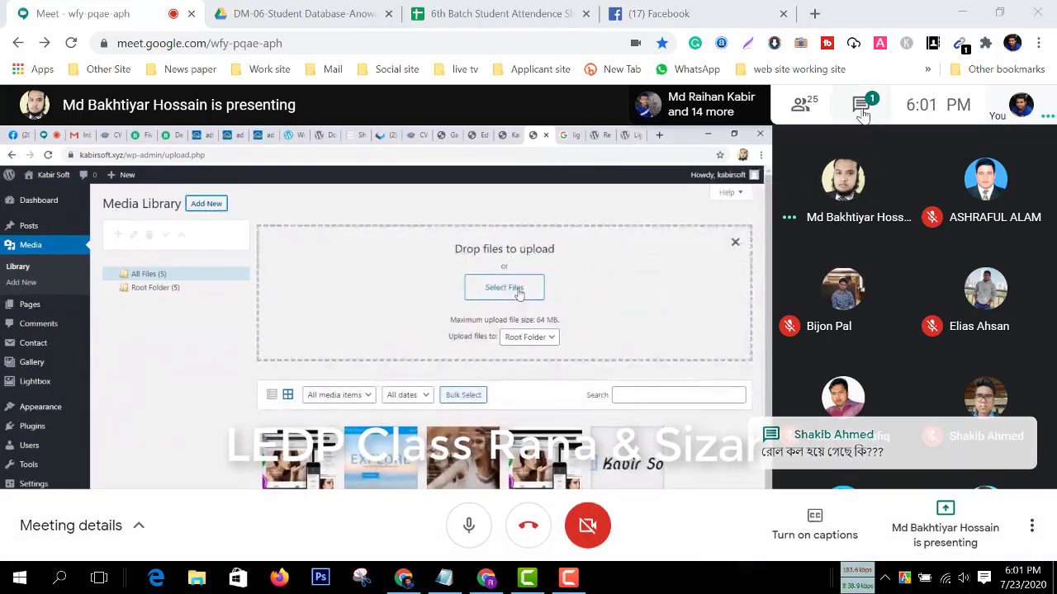
# - Reply "na" to the roll-call question in the meeting chat
pyautogui.click(861, 107)
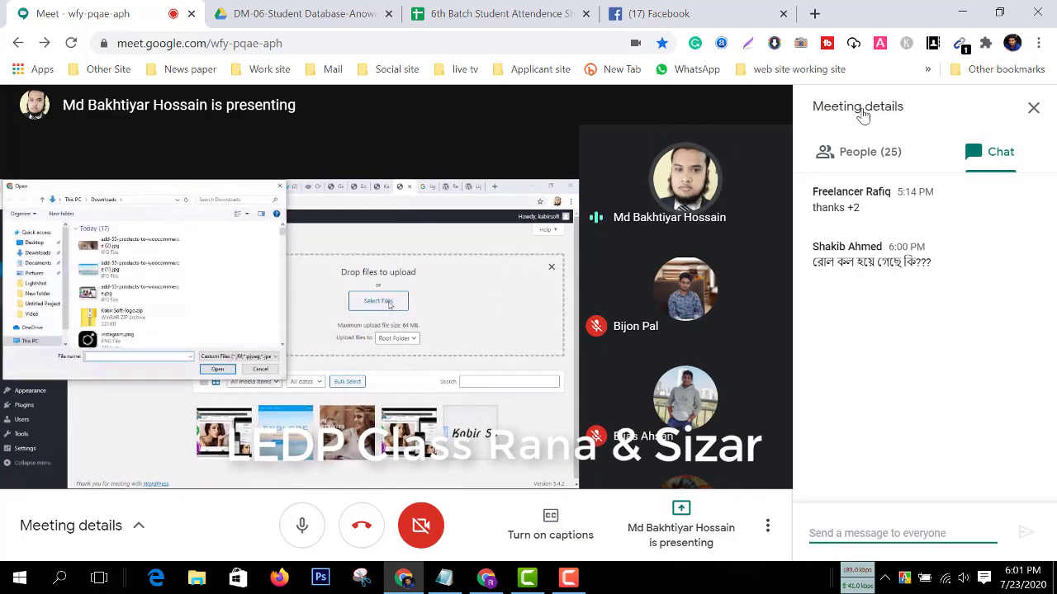
pyautogui.write('na')
pyautogui.press('Return')
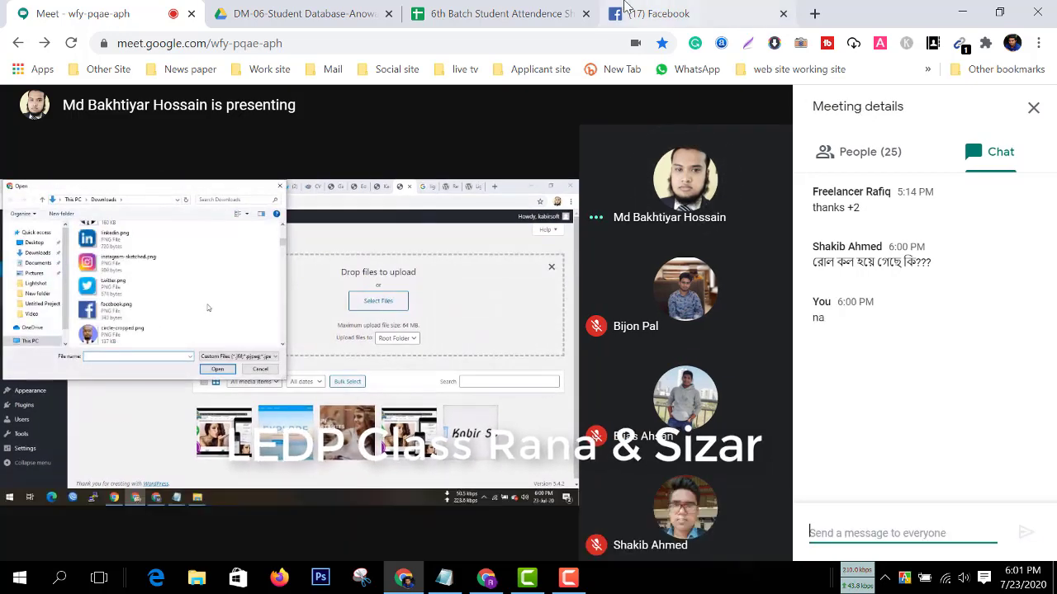
# - Glance at the 6th batch attendance sheet, then show the list of people in the meeting
pyautogui.click(521, 12)
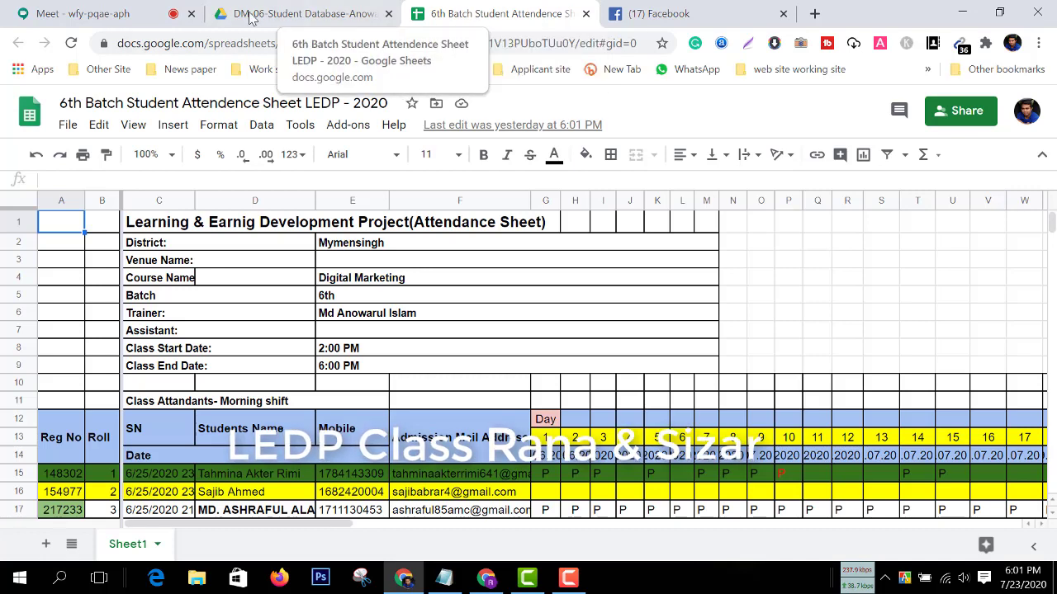
pyautogui.click(128, 14)
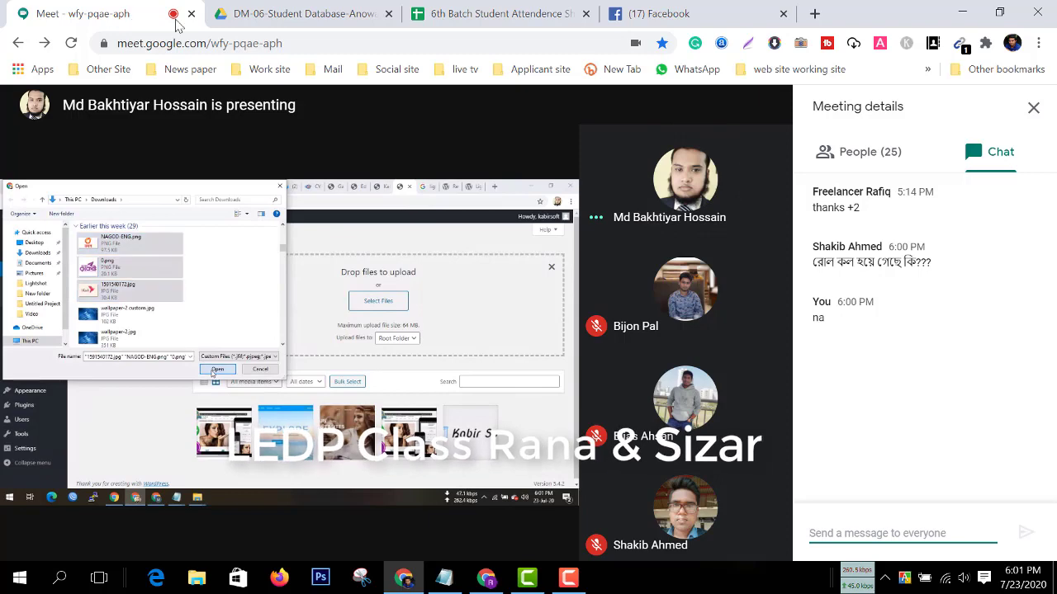
pyautogui.click(822, 164)
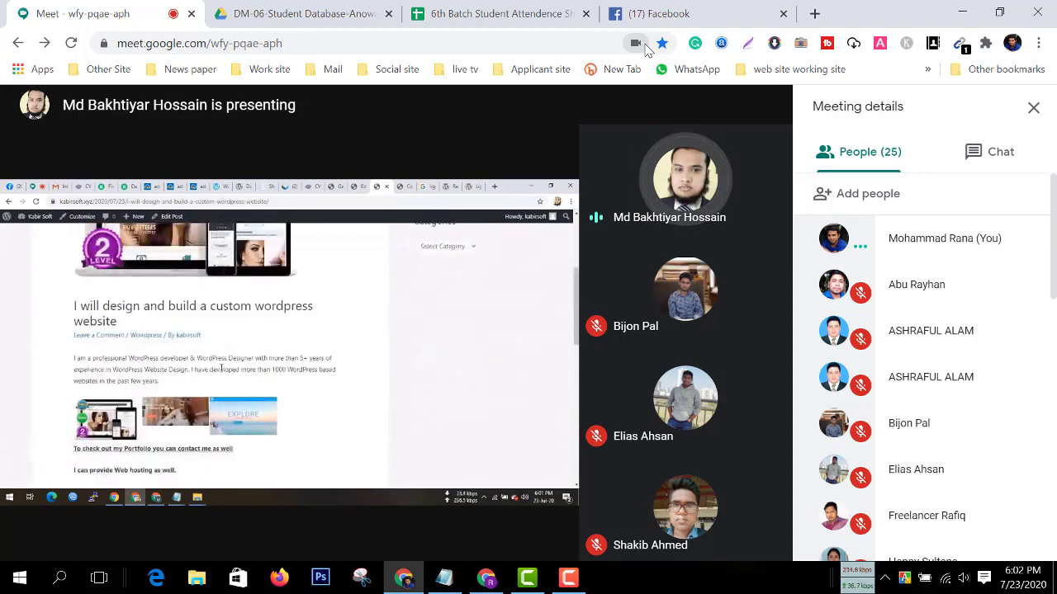
# - Bring the class 22 column of the attendance sheet into view beside the students' mail addresses and select row 18 for roll 4
pyautogui.click(533, 14)
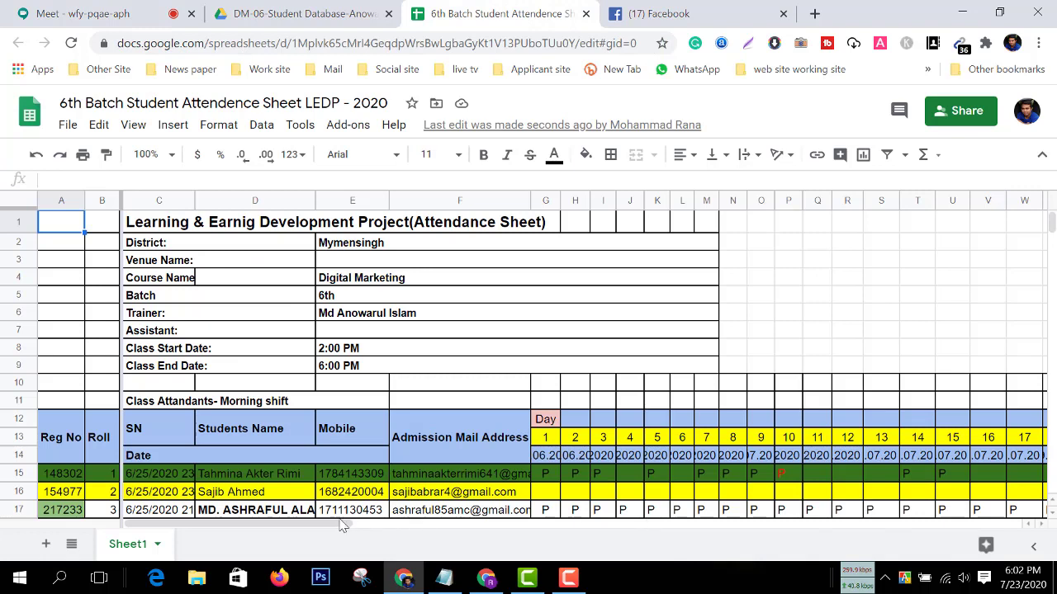
pyautogui.moveTo(343, 526); pyautogui.dragTo(492, 545)
pyautogui.scroll(-2, 525, 474)
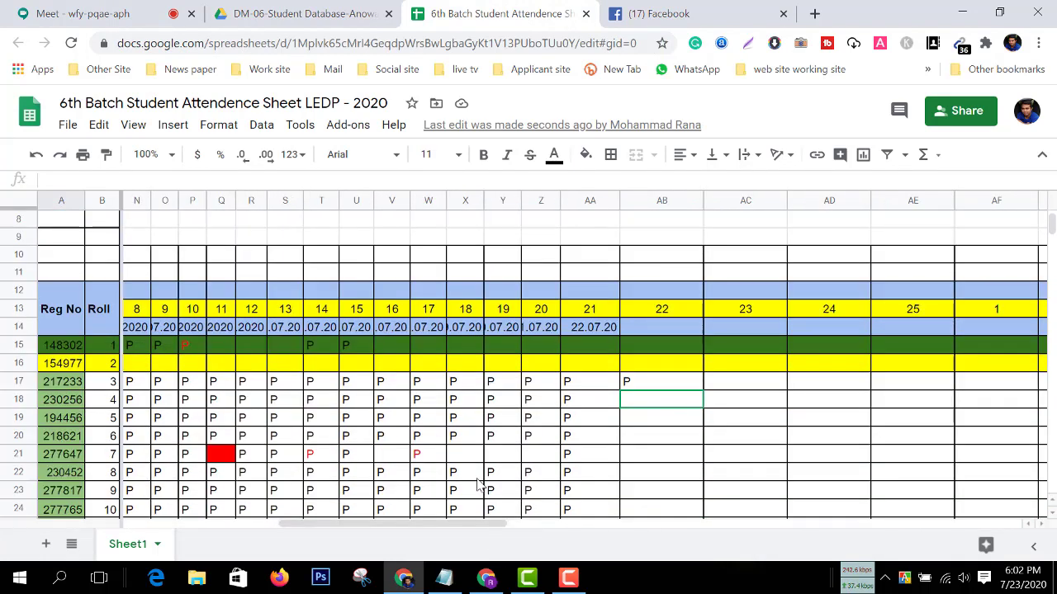
pyautogui.moveTo(401, 525); pyautogui.dragTo(322, 520)
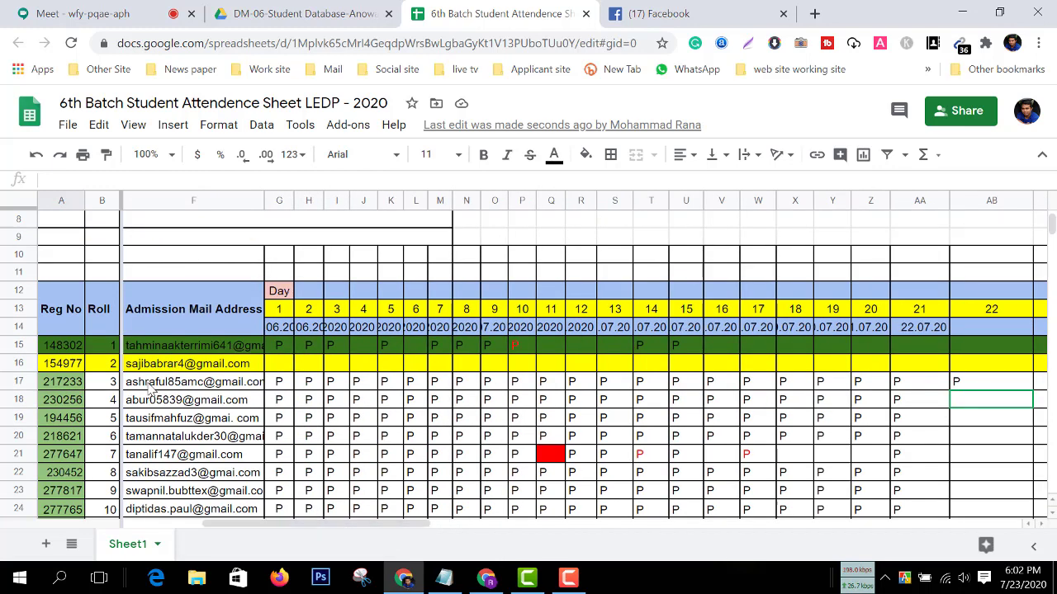
pyautogui.click(18, 400)
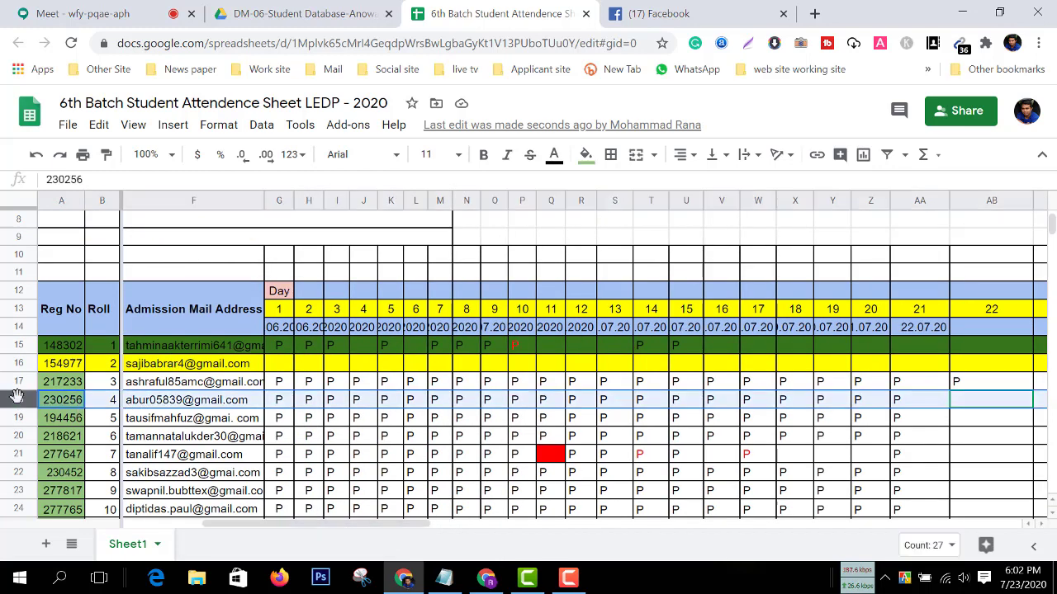
# - Return to the meeting and look through the participant list for the students present
pyautogui.click(149, 10)
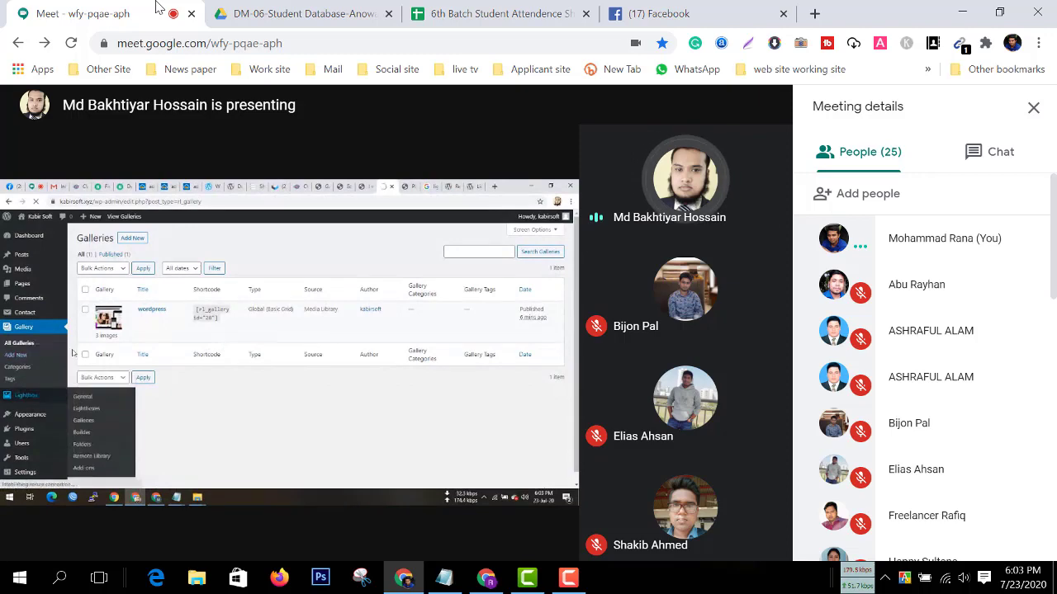
pyautogui.scroll(-1, 925, 388)
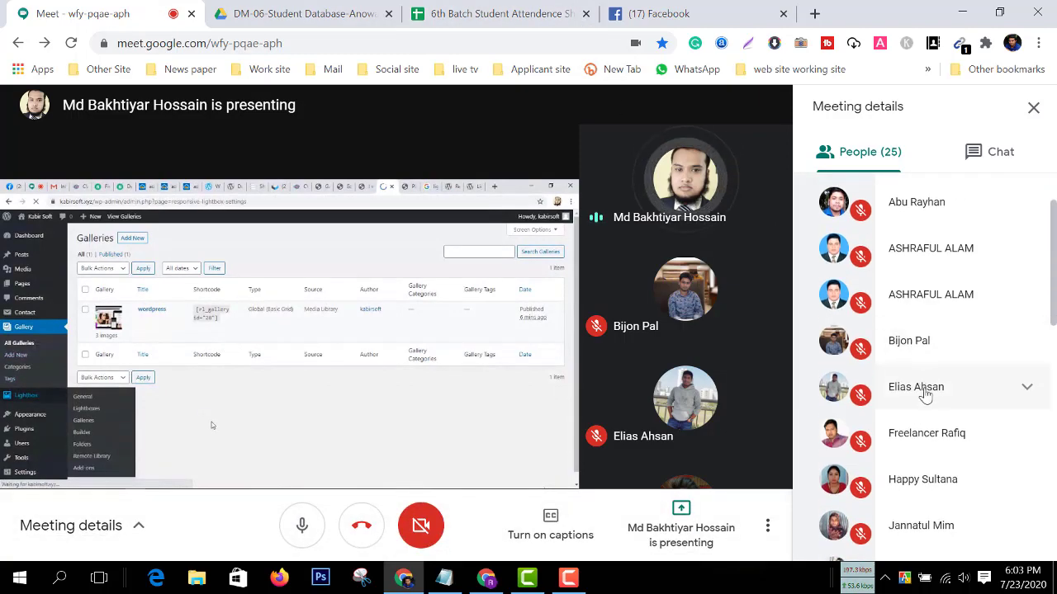
pyautogui.scroll(-2, 929, 381)
pyautogui.scroll(-2, 929, 380)
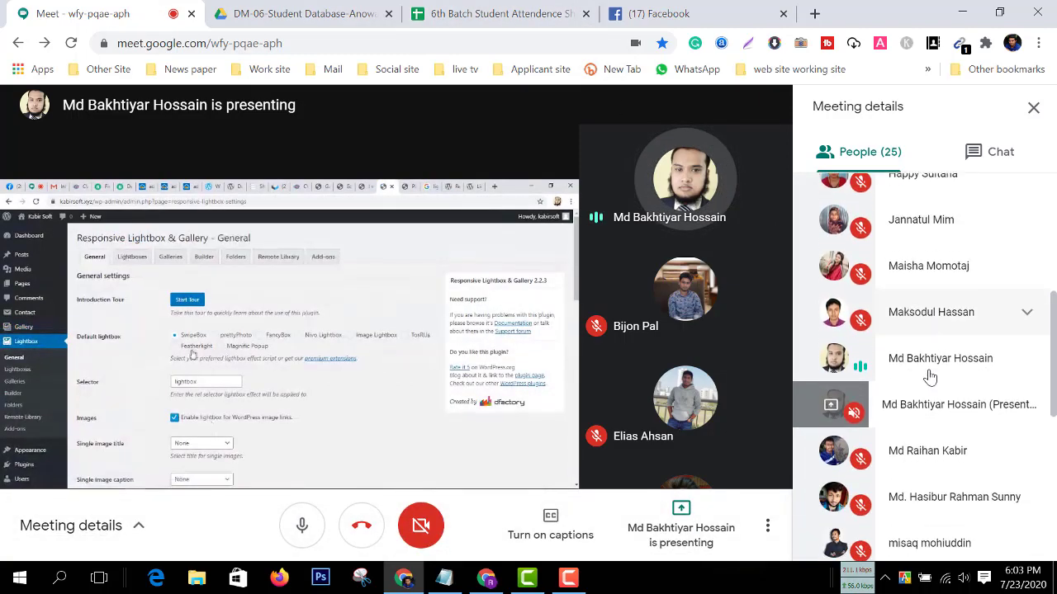
# - Read the remaining names in the participant list down to its end, return to its beginning, and close the meeting details
pyautogui.scroll(-1, 929, 378)
pyautogui.scroll(-3, 930, 376)
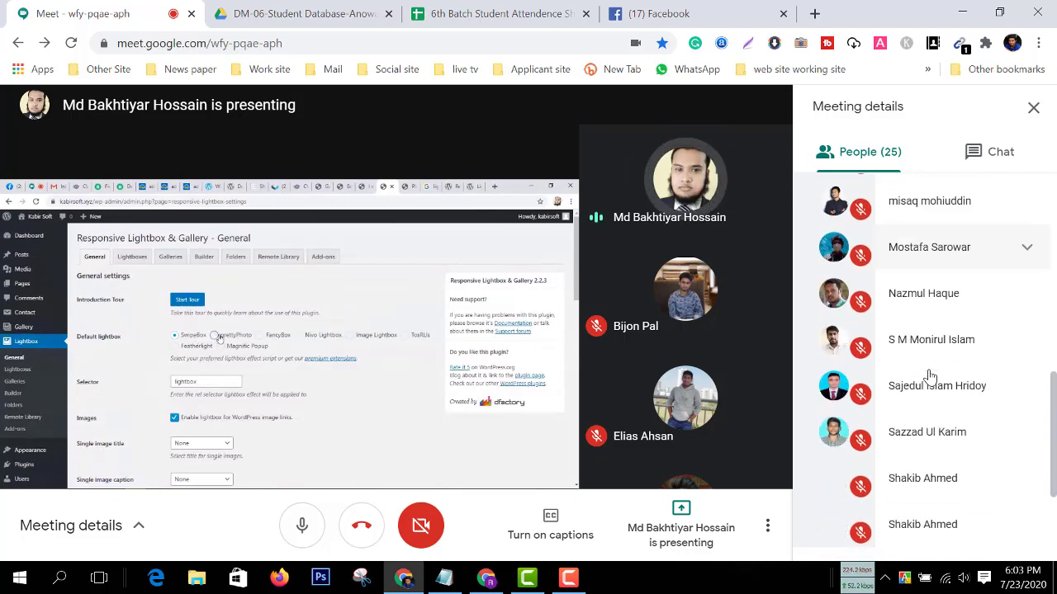
pyautogui.scroll(-2, 929, 376)
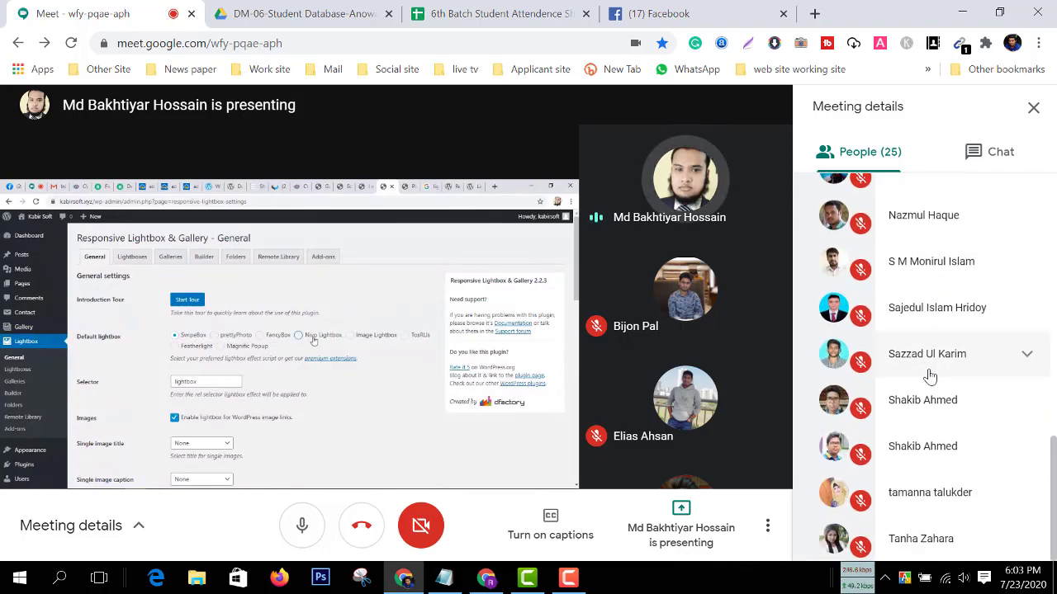
pyautogui.scroll(5, 931, 376)
pyautogui.scroll(3, 929, 376)
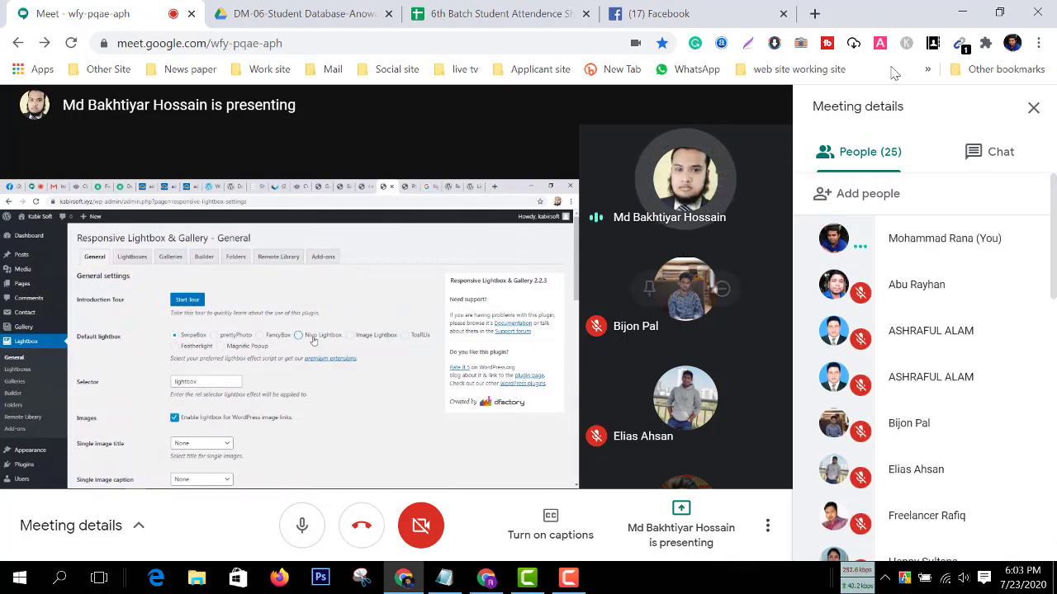
pyautogui.click(1033, 110)
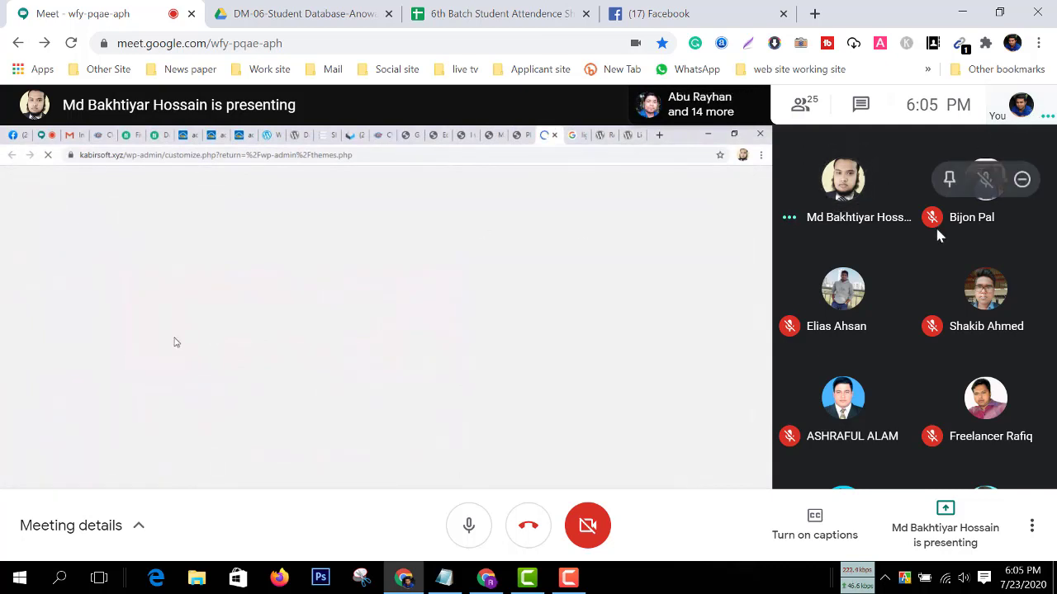
# - Check the participant list from start to end once more, close it, and show the presentation in full screen
pyautogui.click(815, 107)
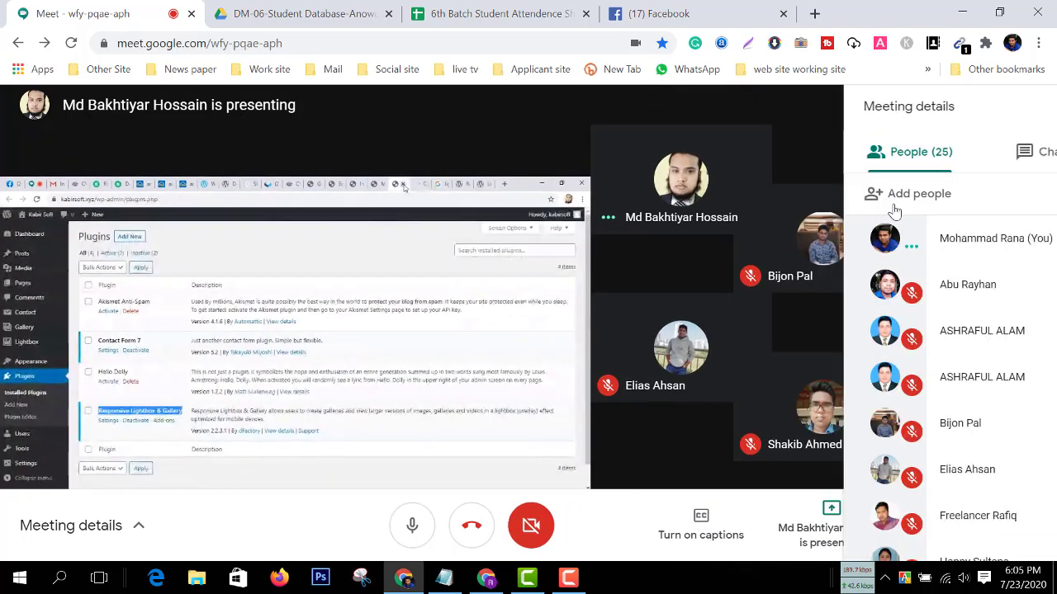
pyautogui.scroll(-10, 900, 264)
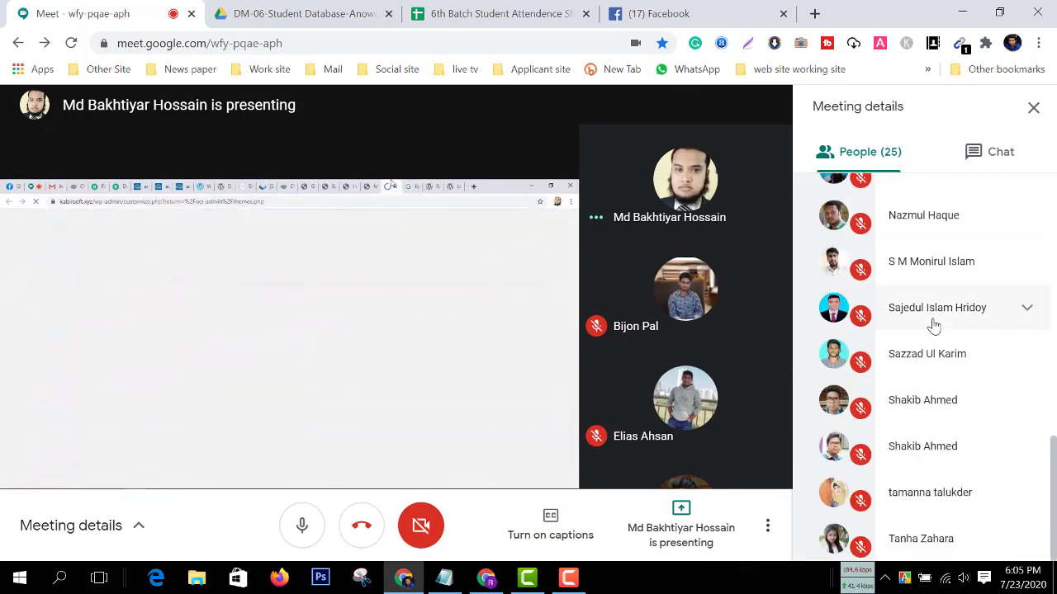
pyautogui.scroll(3, 933, 325)
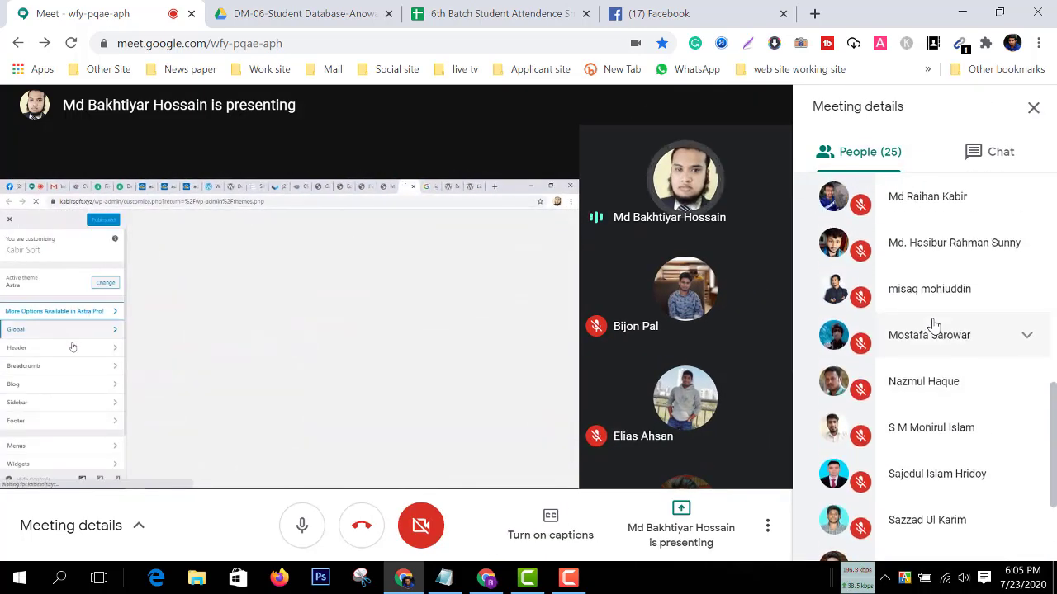
pyautogui.scroll(8, 933, 325)
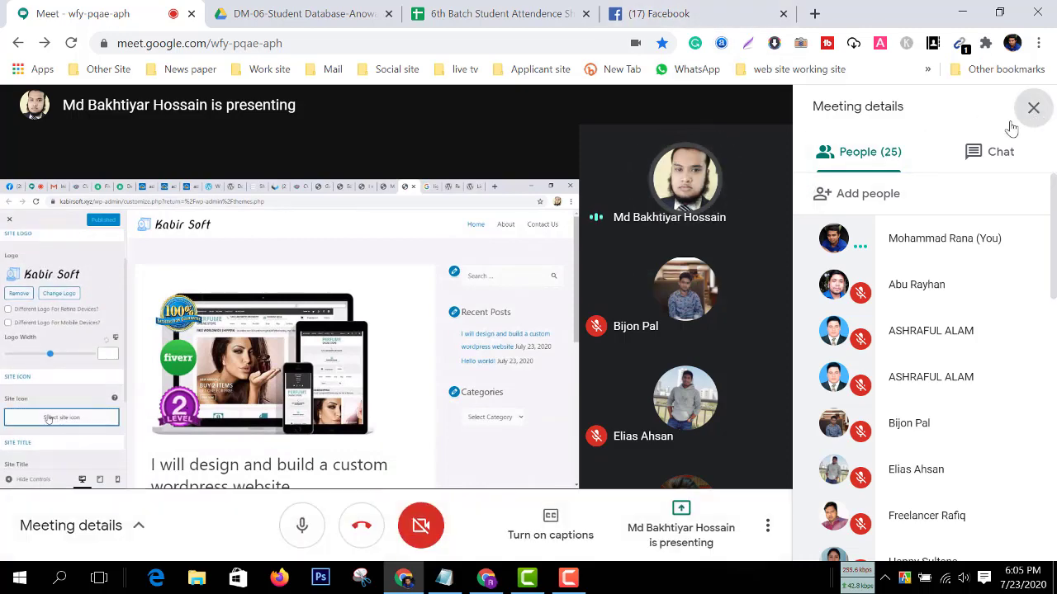
pyautogui.click(1032, 108)
pyautogui.doubleClick(704, 288)
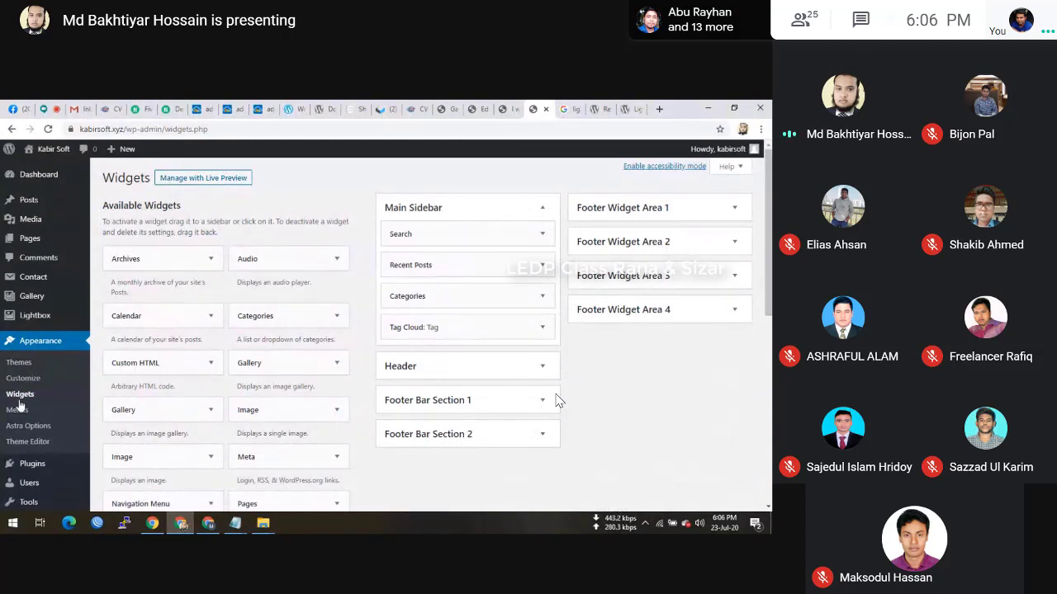
# - View the site's Menus page, and look through the Astra Options page down to its free plugins
pyautogui.click(18, 408)
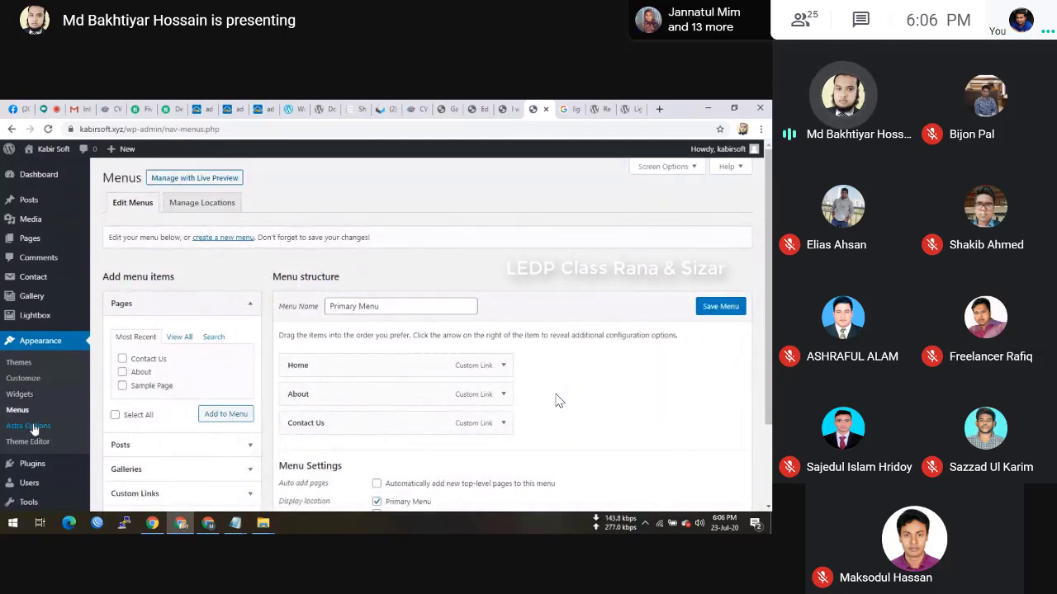
pyautogui.click(34, 428)
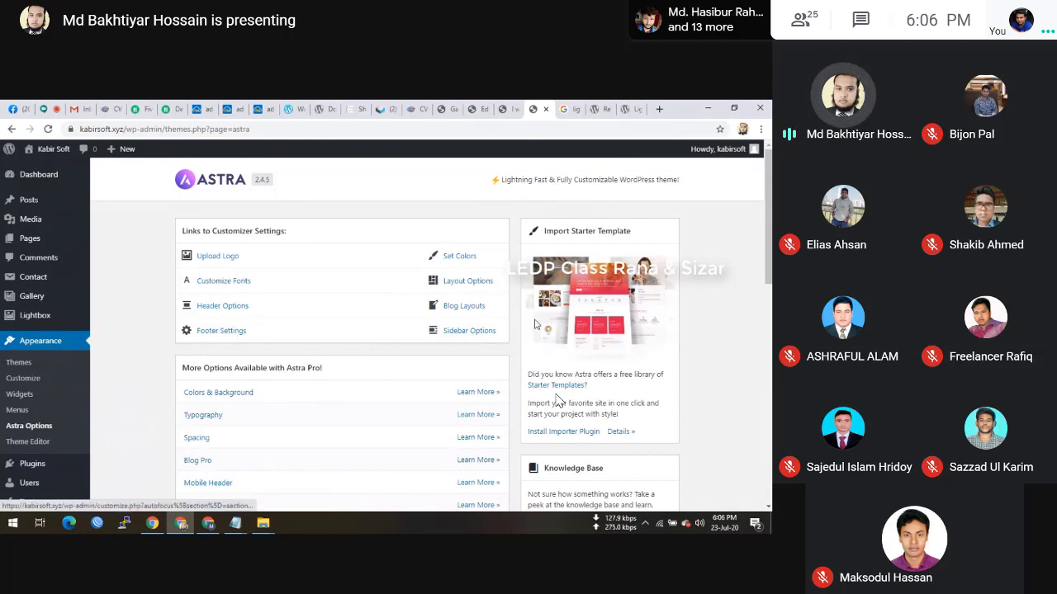
pyautogui.scroll(-10, 413, 331)
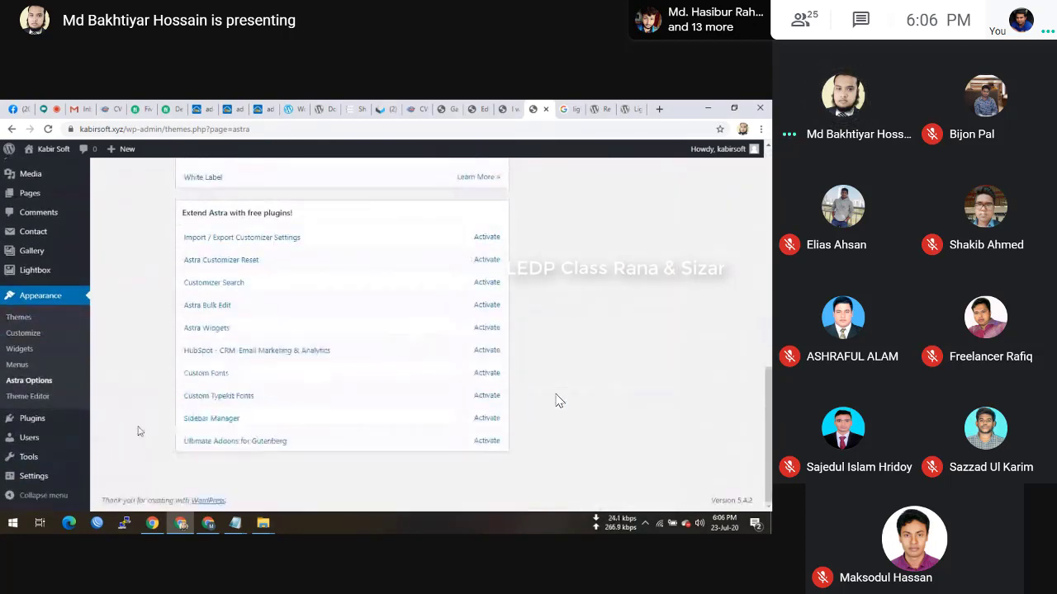
# - Open the Theme Editor, accept the direct-editing warning, and read the Astra stylesheet (style.css) to its end
pyautogui.click(47, 404)
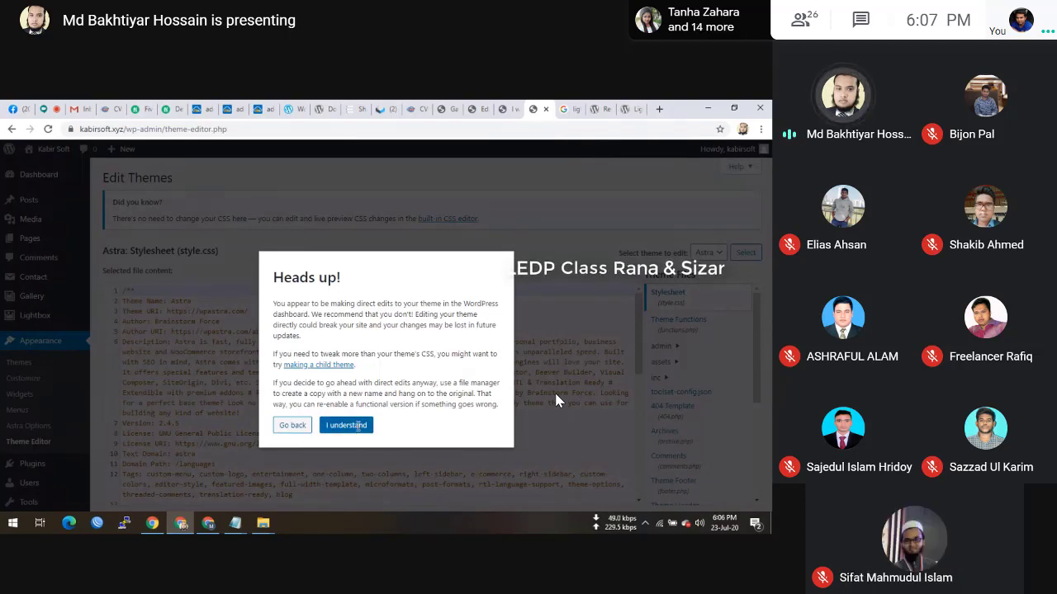
pyautogui.click(359, 426)
pyautogui.scroll(-3, 358, 427)
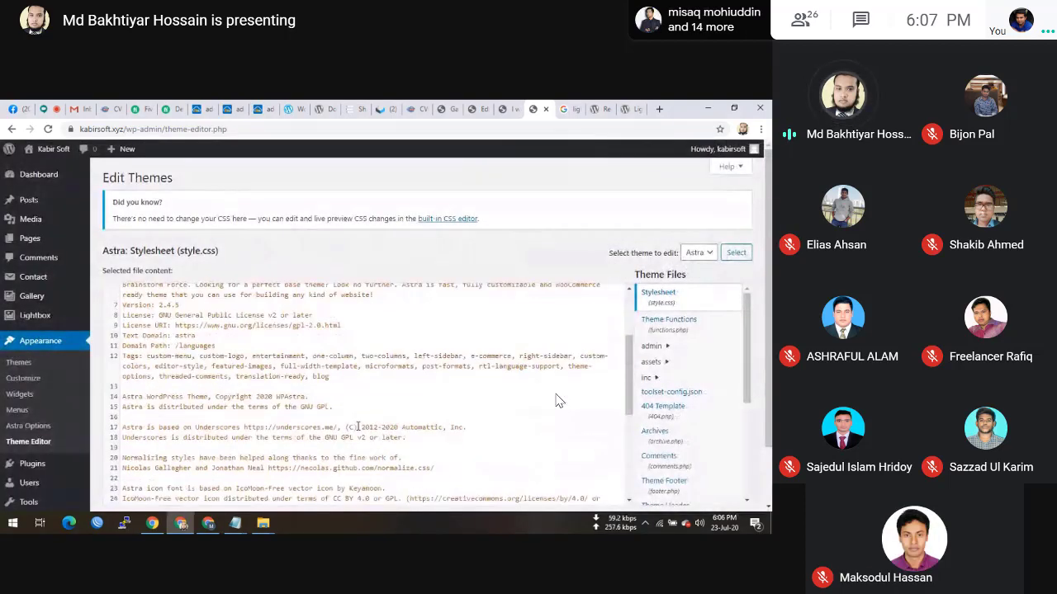
pyautogui.scroll(-5, 357, 427)
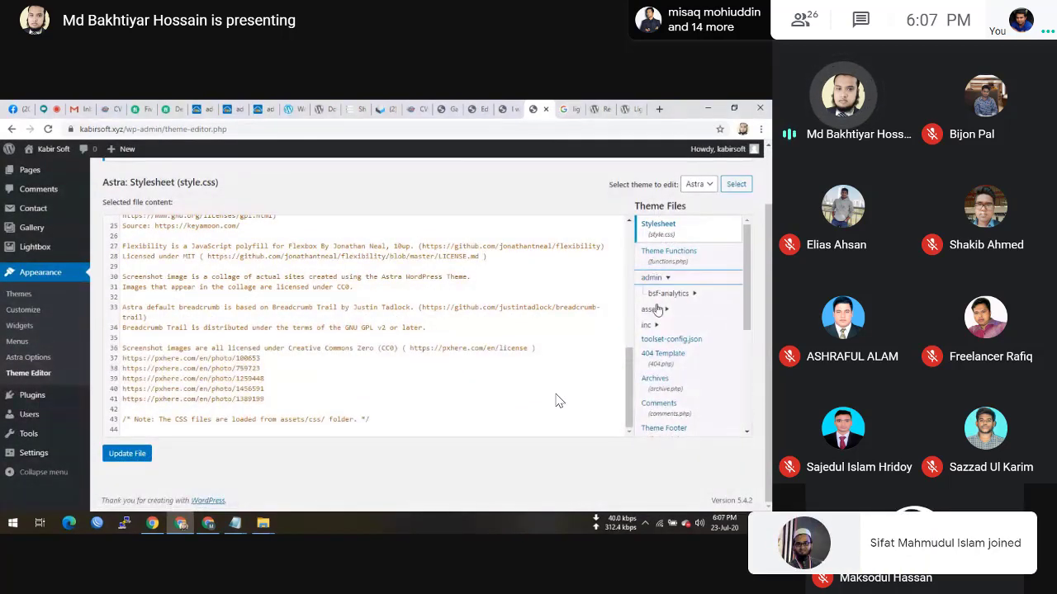
# - Expand the assets folder in the theme files, and open the Theme Header file (header.php) to examine its code to the end
pyautogui.click(652, 309)
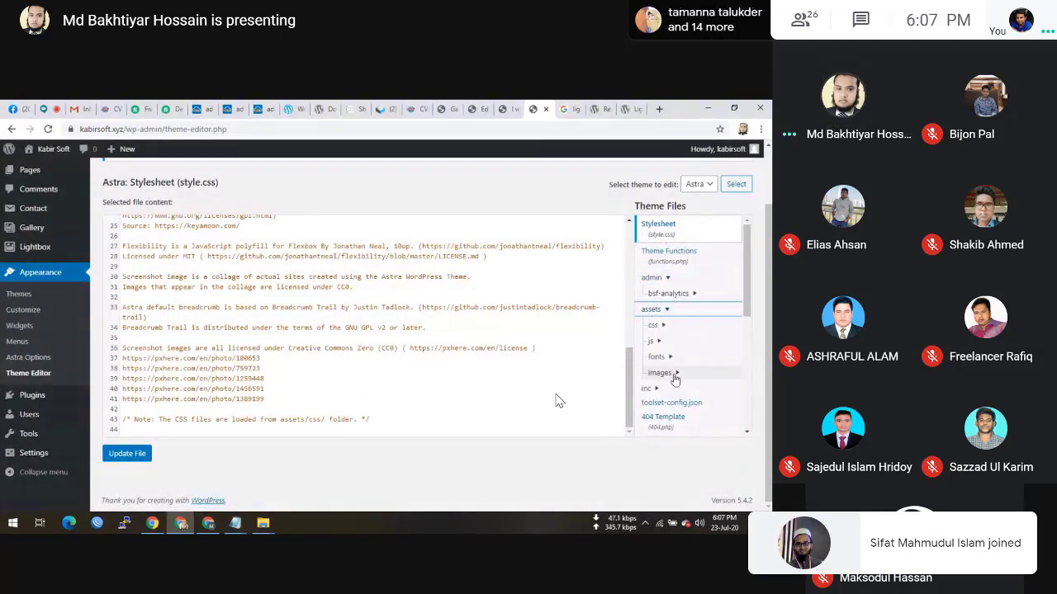
pyautogui.rightClick(670, 403)
pyautogui.scroll(-2, 672, 379)
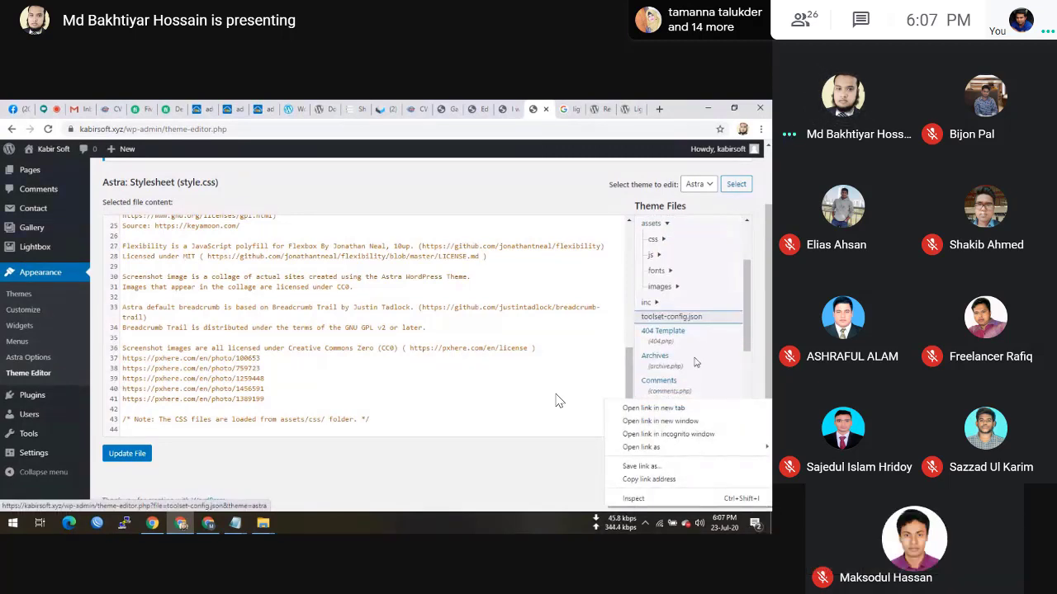
pyautogui.click(675, 351)
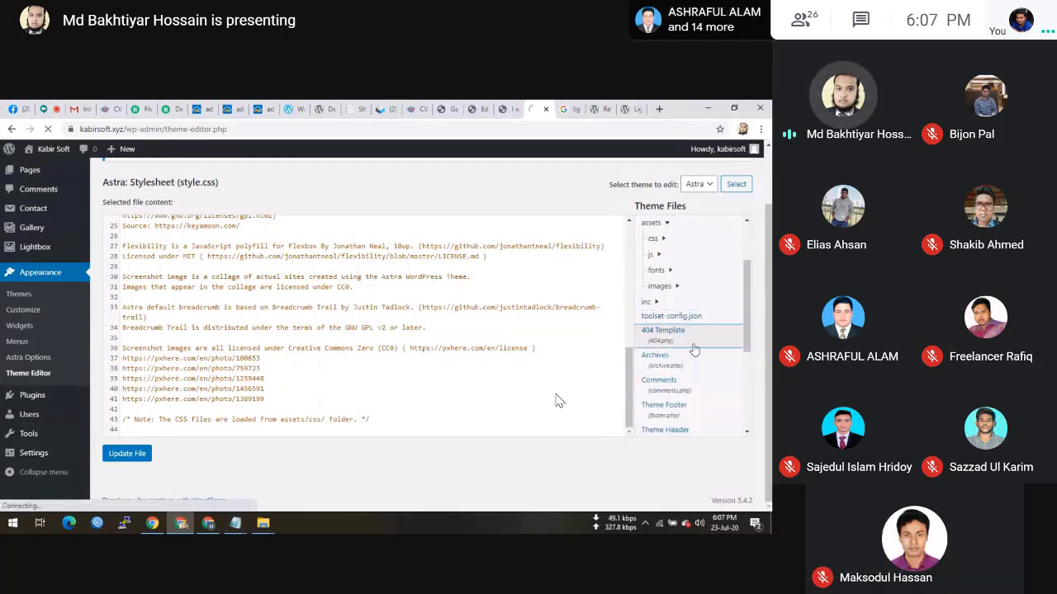
pyautogui.click(699, 366)
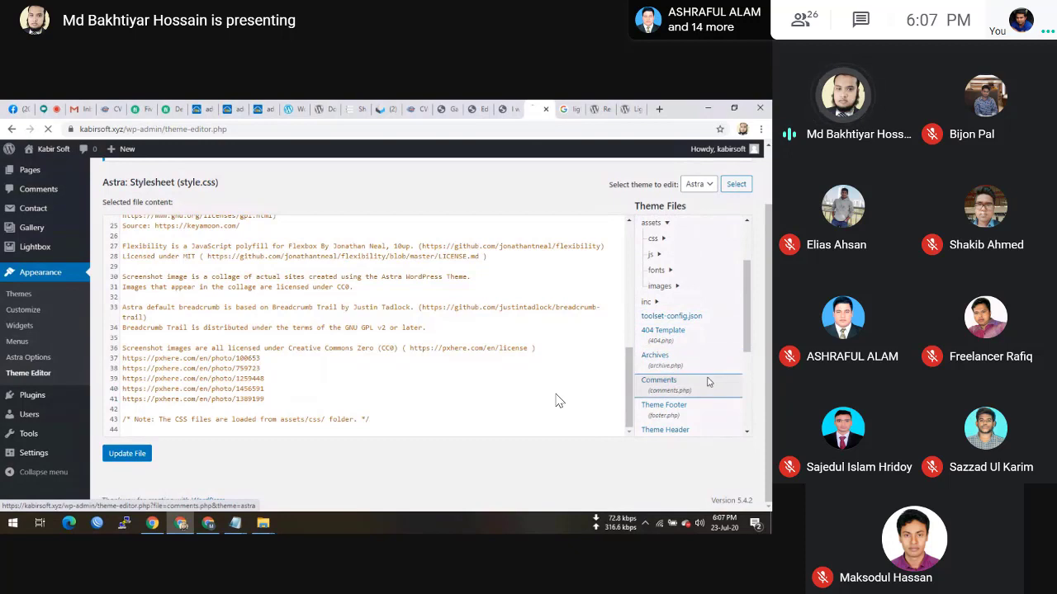
pyautogui.scroll(-1, 694, 406)
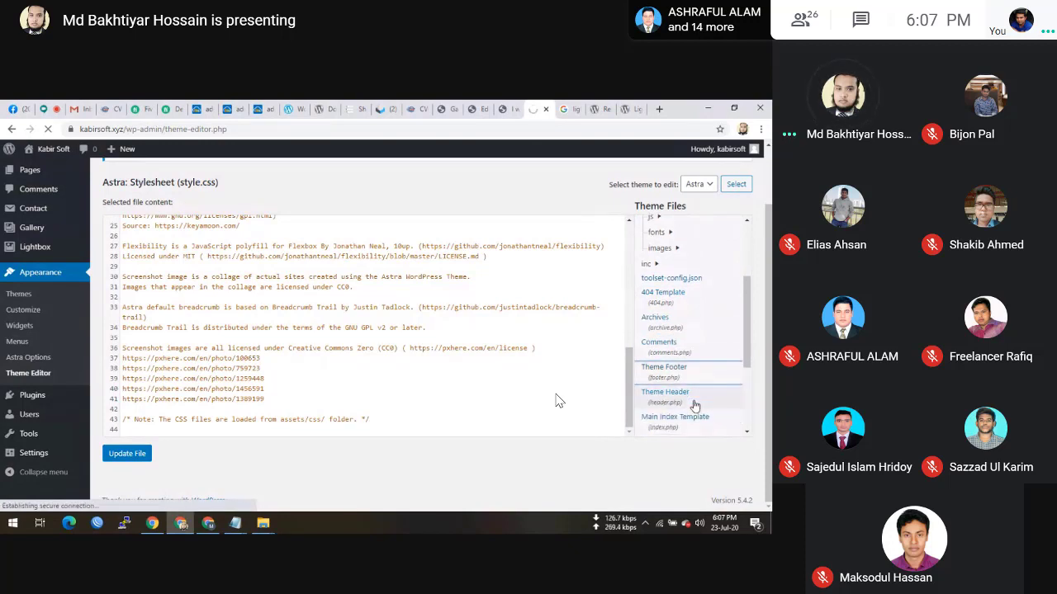
pyautogui.scroll(-2, 694, 406)
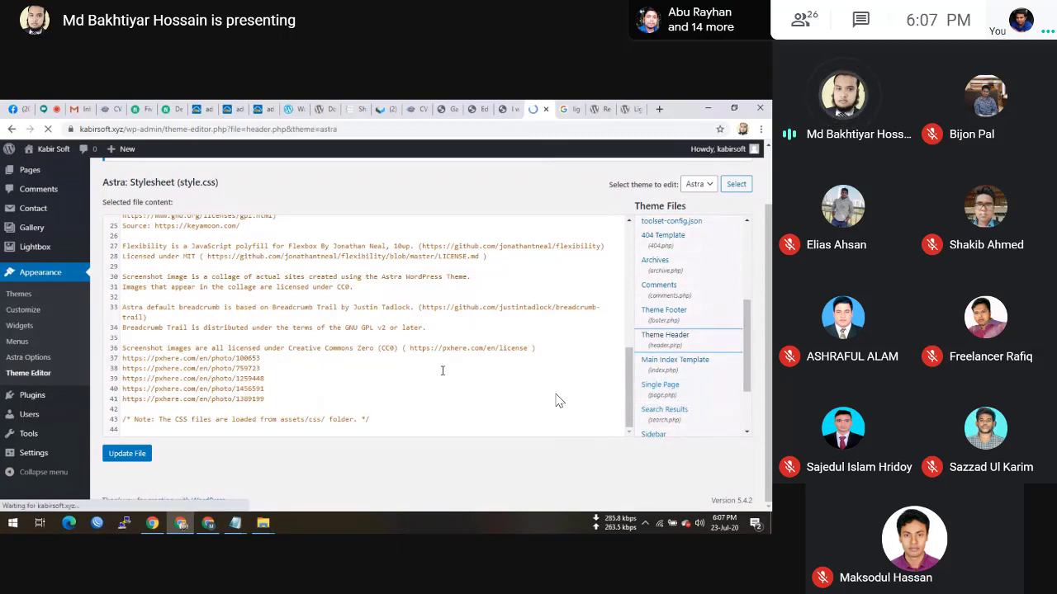
pyautogui.scroll(-5, 556, 400)
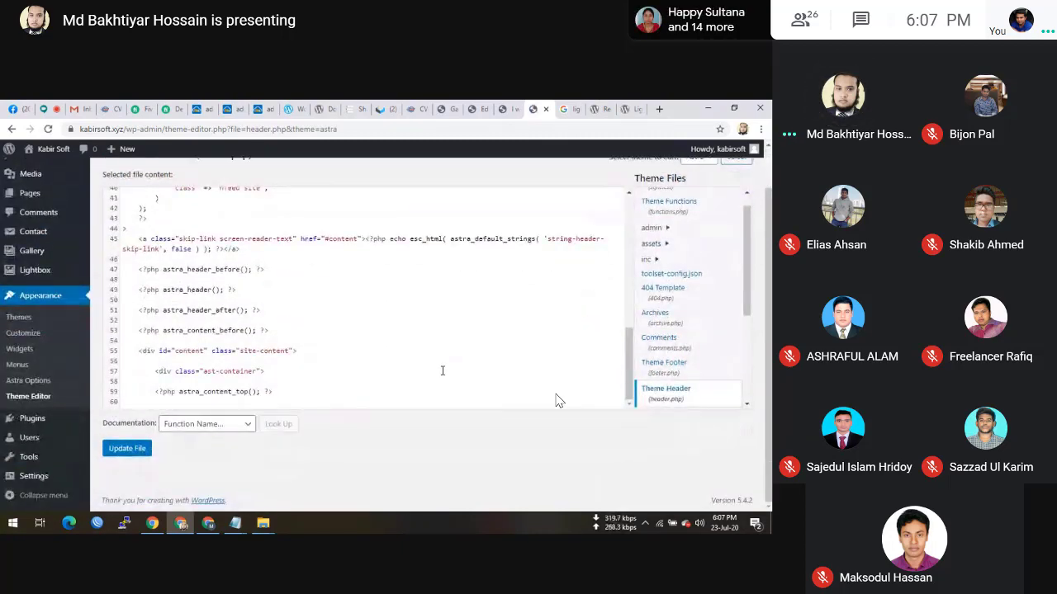
# - Go through the WordPress Plugins, Users and Tools pages, ending on the Import page
pyautogui.click(40, 419)
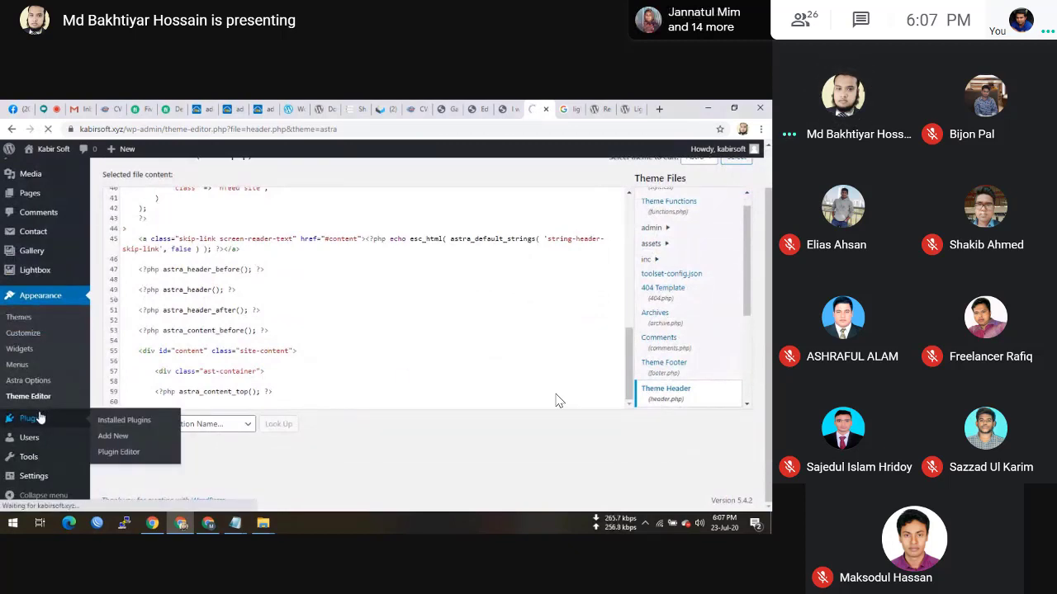
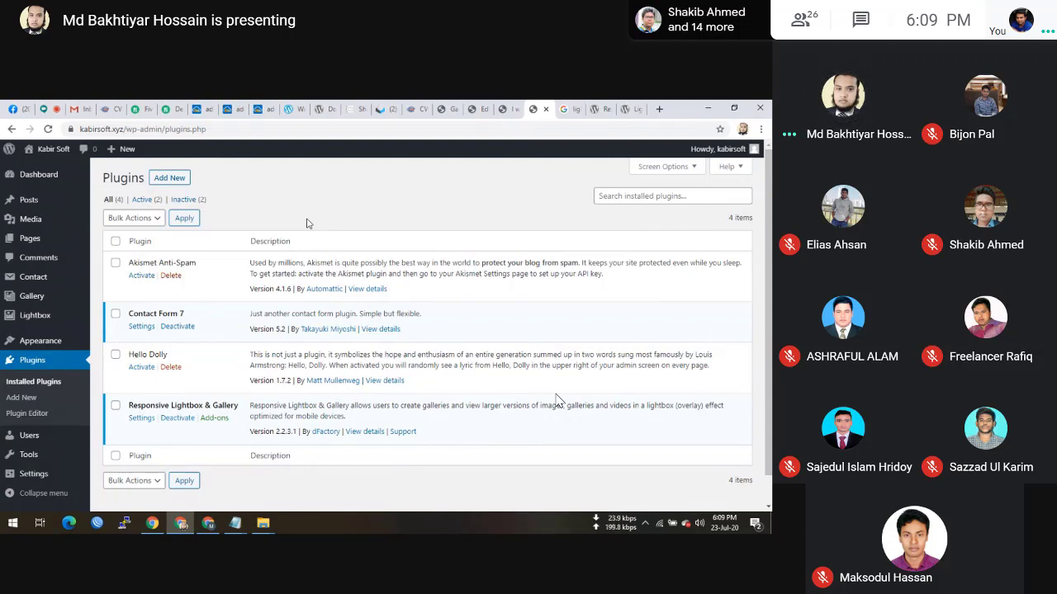
pyautogui.click(39, 440)
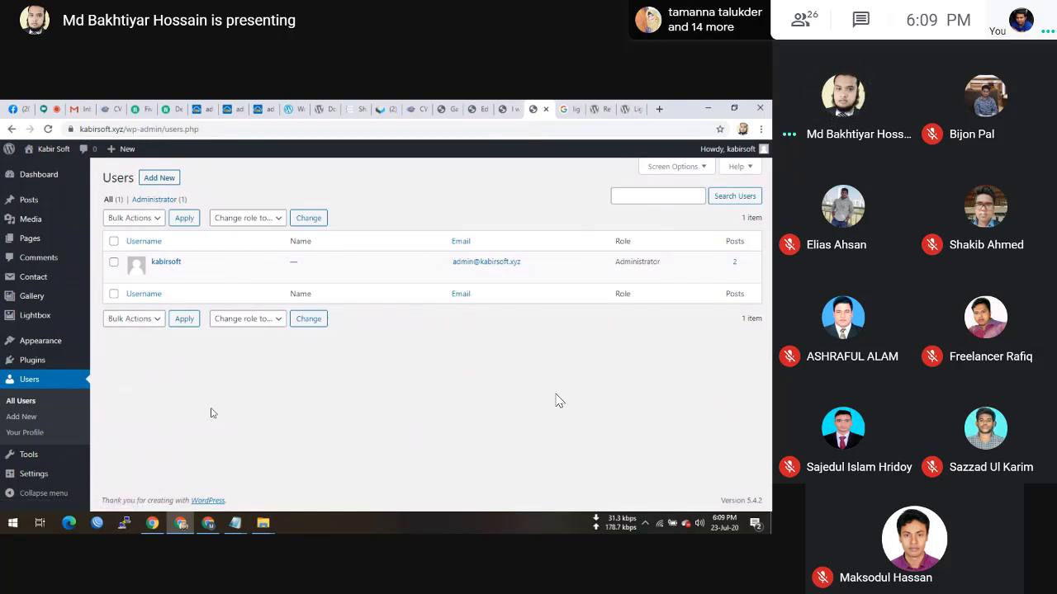
pyautogui.click(29, 454)
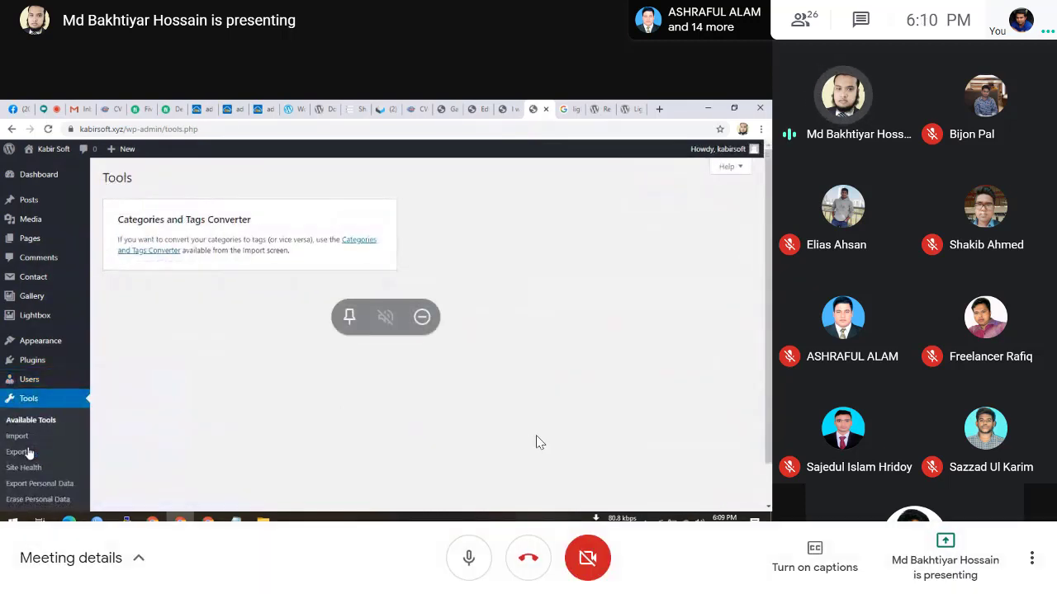
pyautogui.scroll(-1, 29, 453)
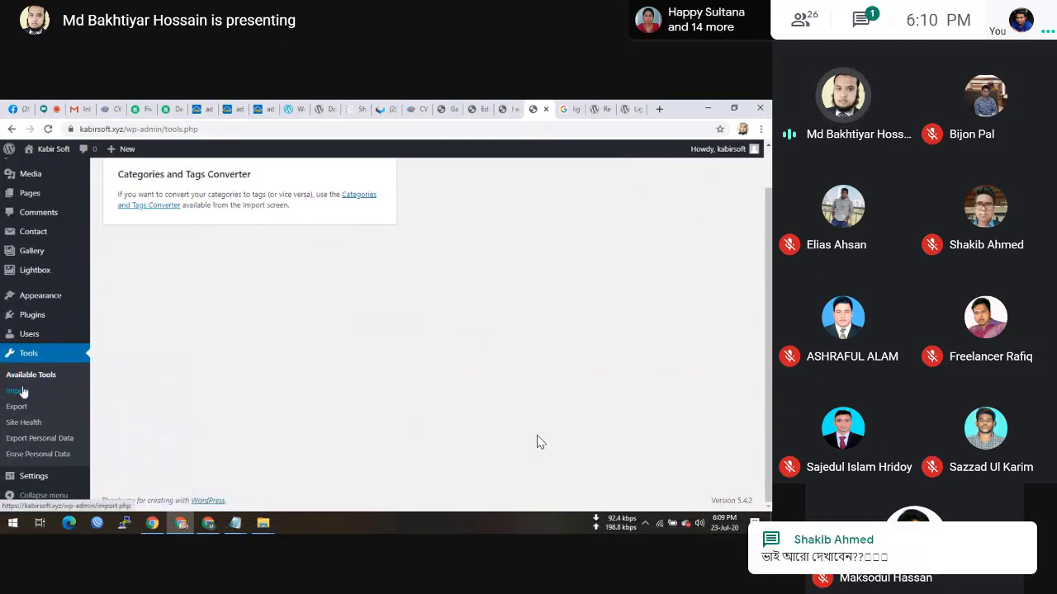
pyautogui.click(23, 392)
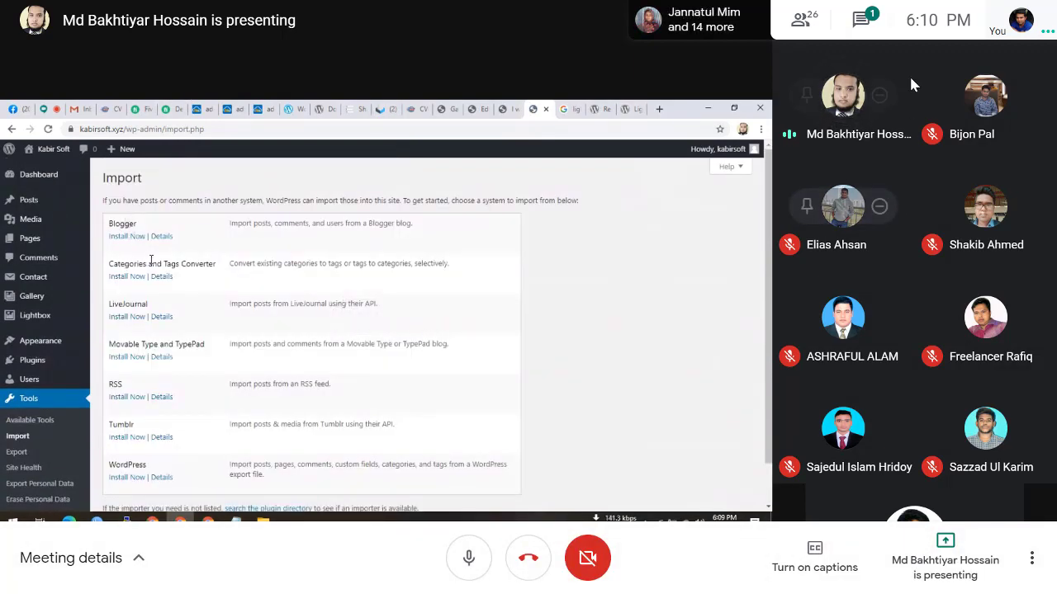
# - Reply "pray ses" to the newest question in the meeting chat and close the chat
pyautogui.click(861, 20)
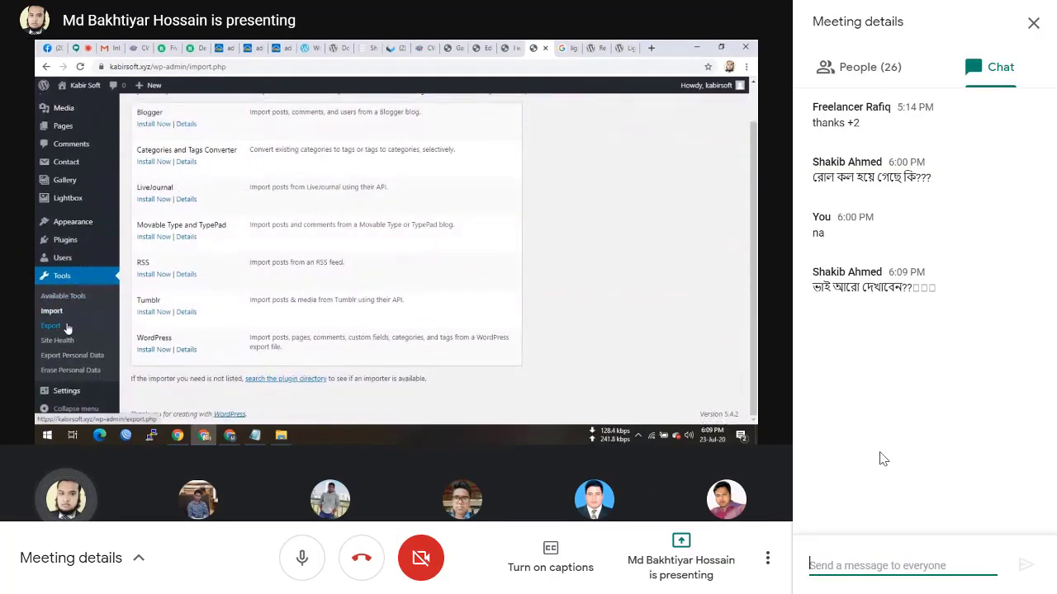
pyautogui.write('pray')
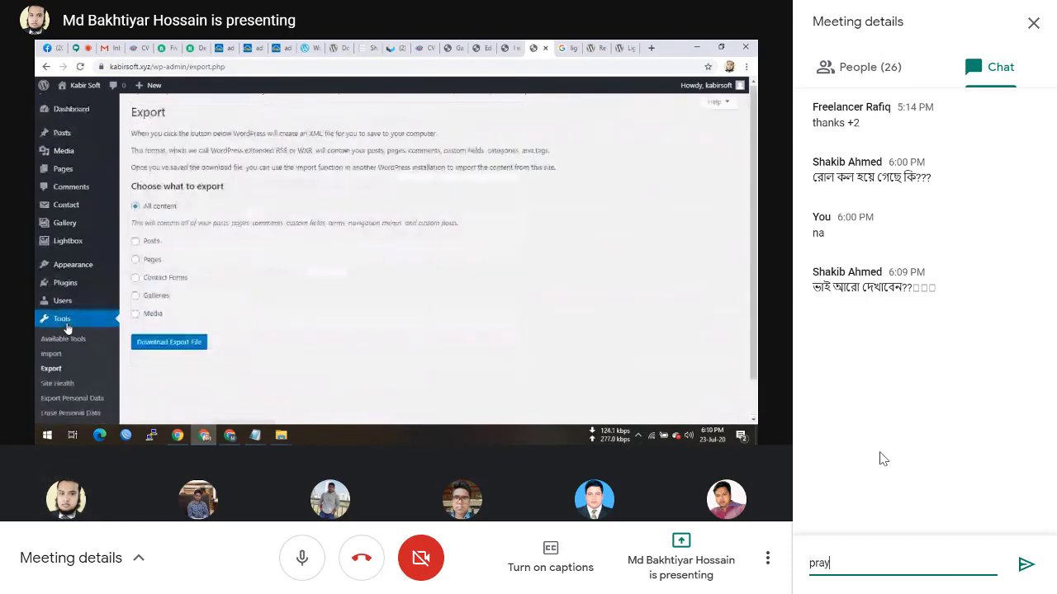
pyautogui.write(' ses')
pyautogui.press('Return')
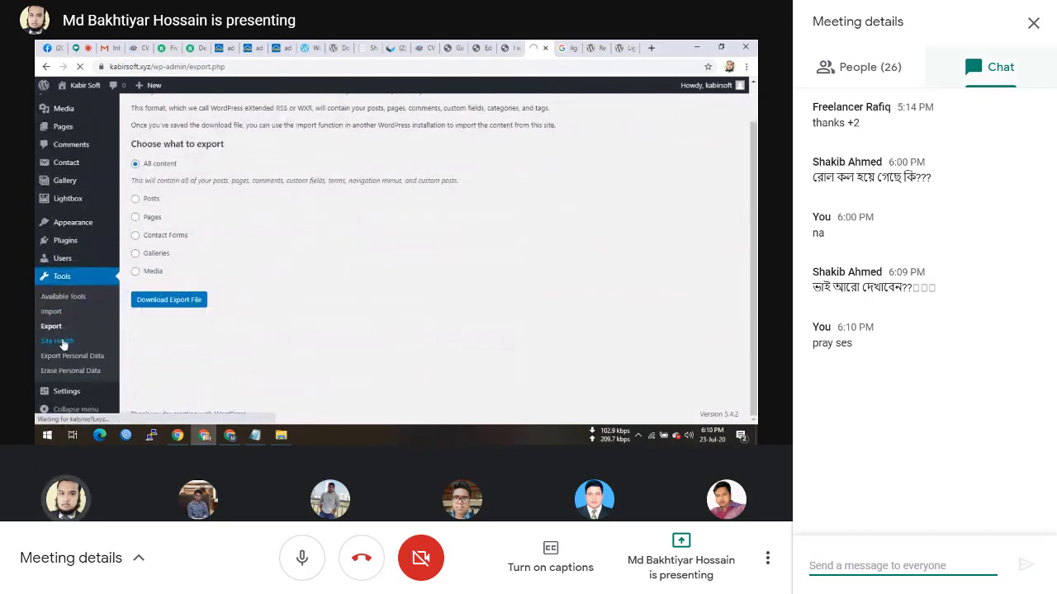
pyautogui.click(1033, 24)
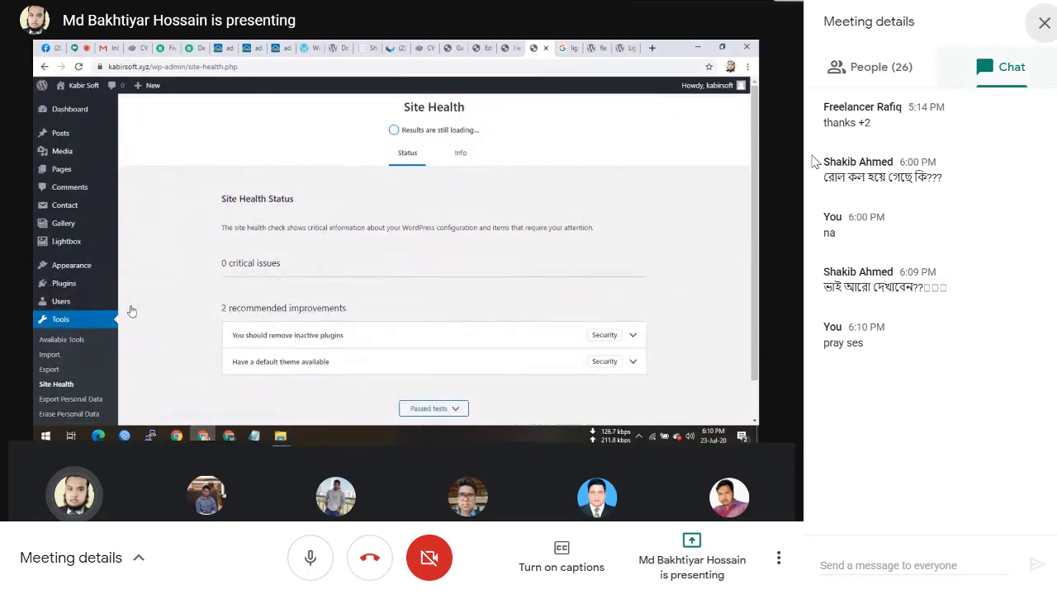
# - Reply "g" to the newest meeting chat question about whether the recording's sound is fine, and close the chat
pyautogui.press('F11')
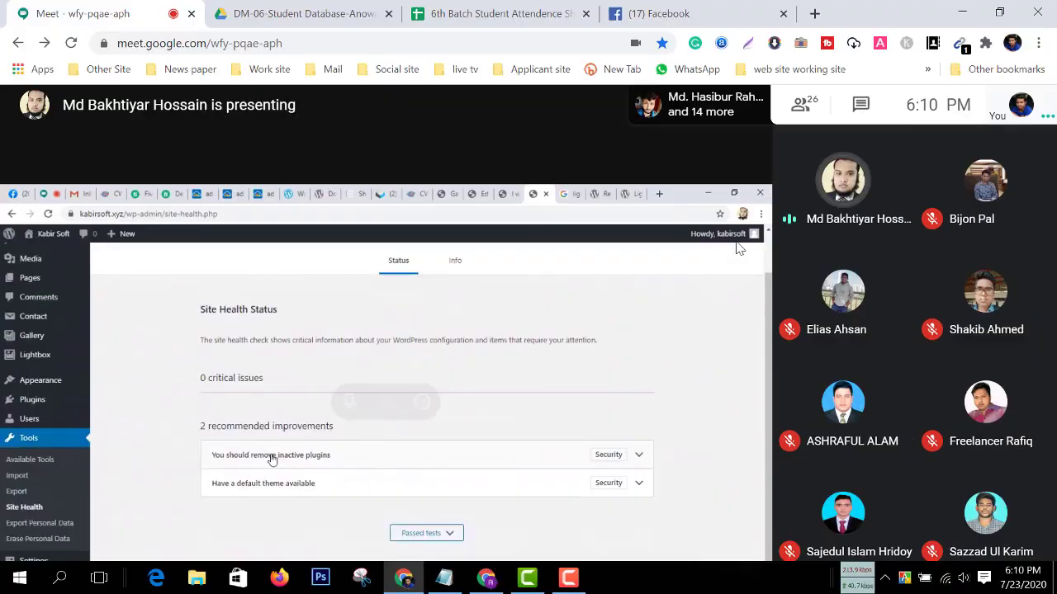
pyautogui.press('F11')
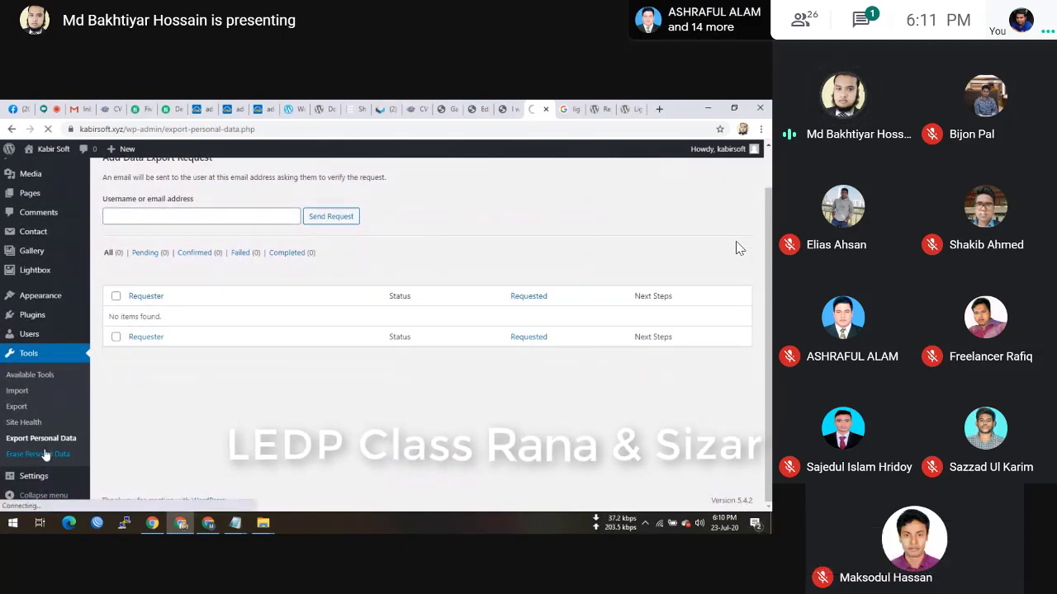
pyautogui.click(872, 26)
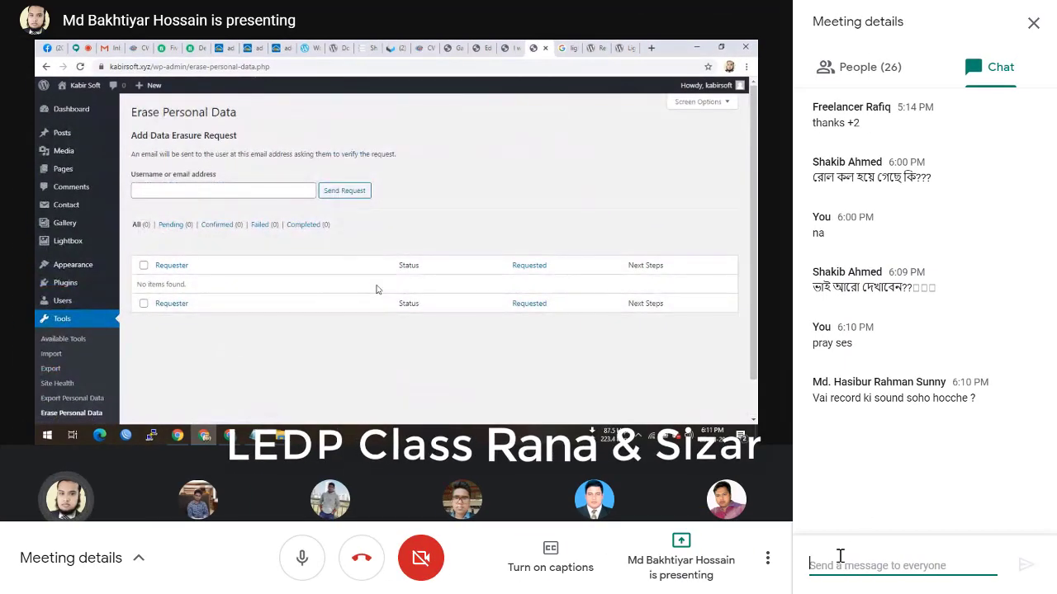
pyautogui.write('g')
pyautogui.press('Return')
pyautogui.click(1033, 24)
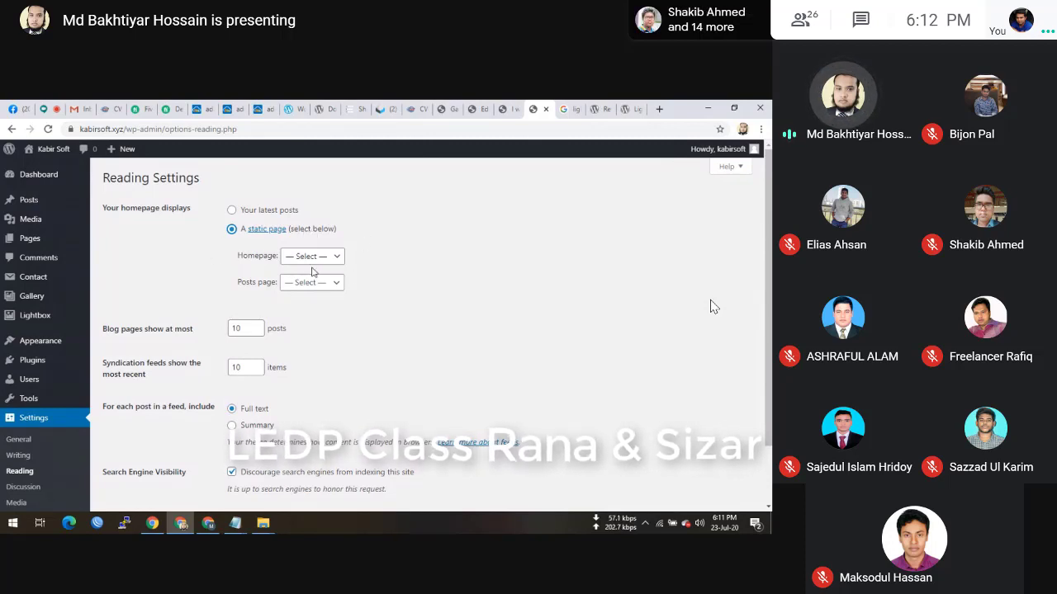
# - In Reading Settings, make the homepage display the latest posts, include only a summary for each feed post, and save the changes
pyautogui.click(284, 212)
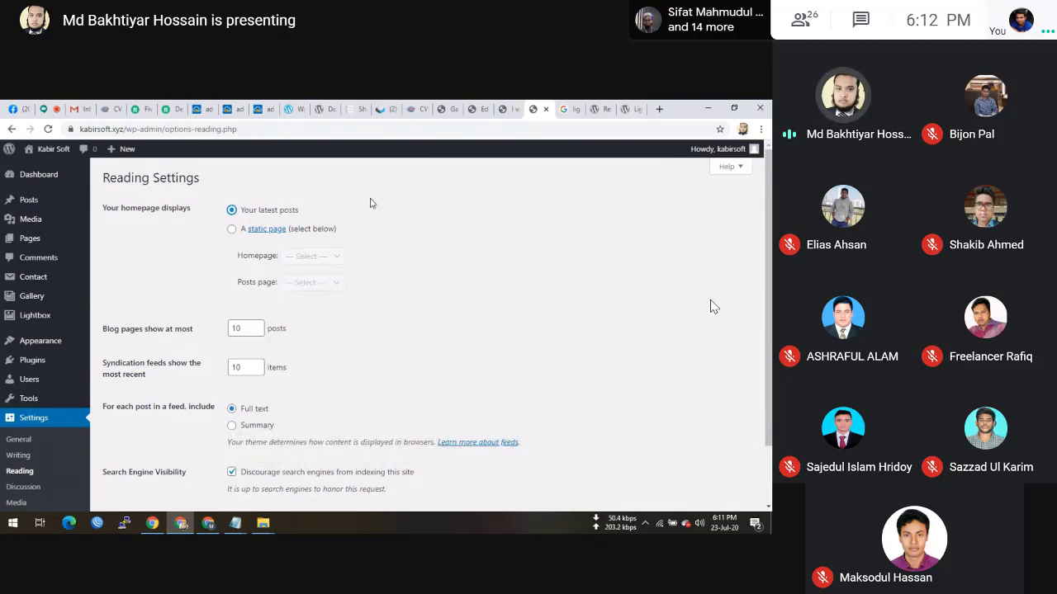
pyautogui.scroll(-2, 299, 206)
pyautogui.click(232, 356)
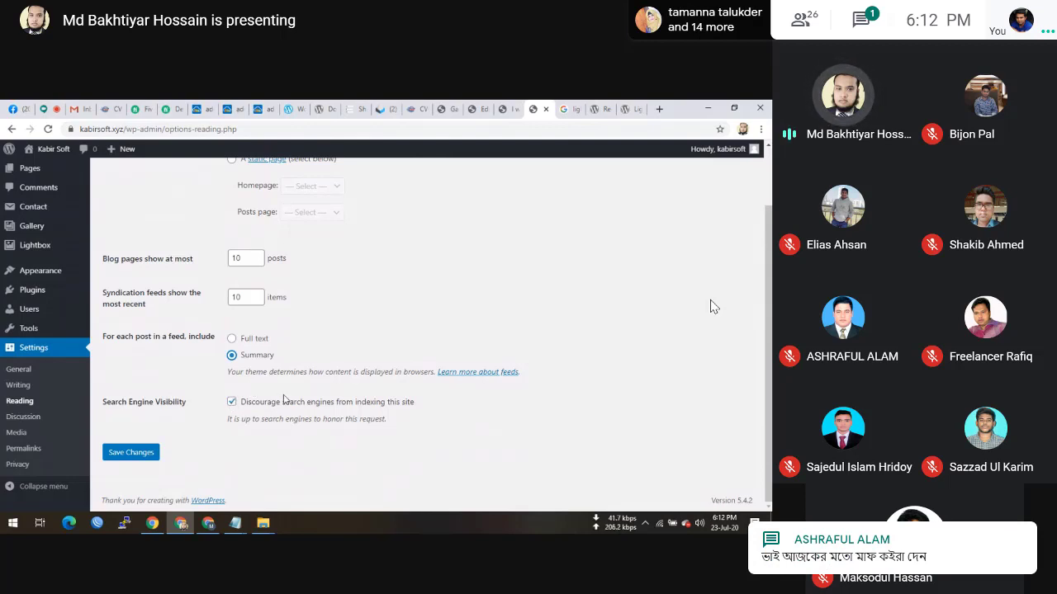
pyautogui.click(133, 451)
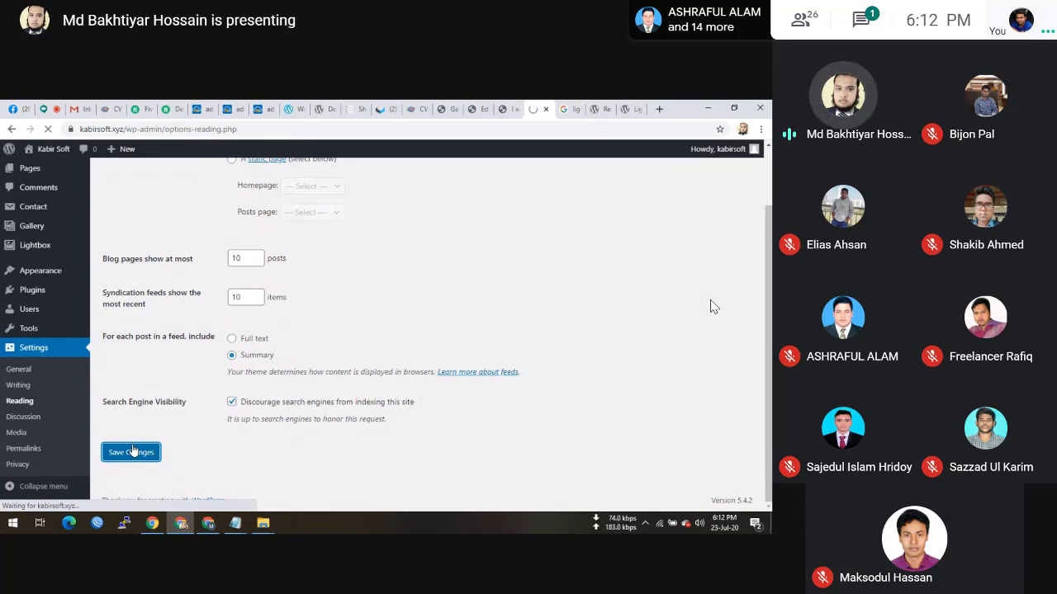
# - Open the WordPress Discussion Settings and review the options through to Default Avatar at the end of the page
pyautogui.scroll(-2, 130, 464)
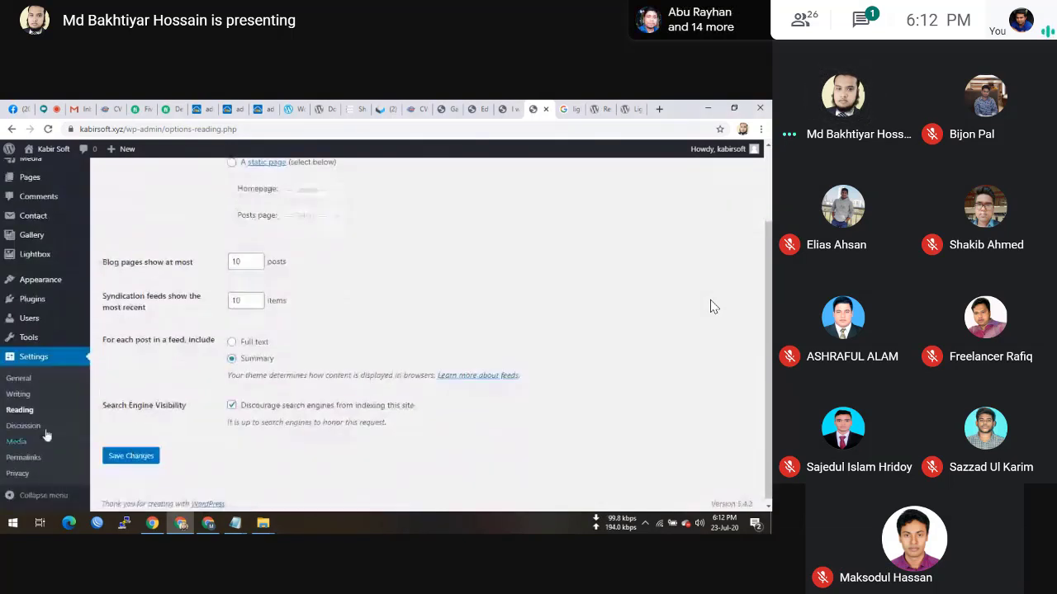
pyautogui.click(41, 432)
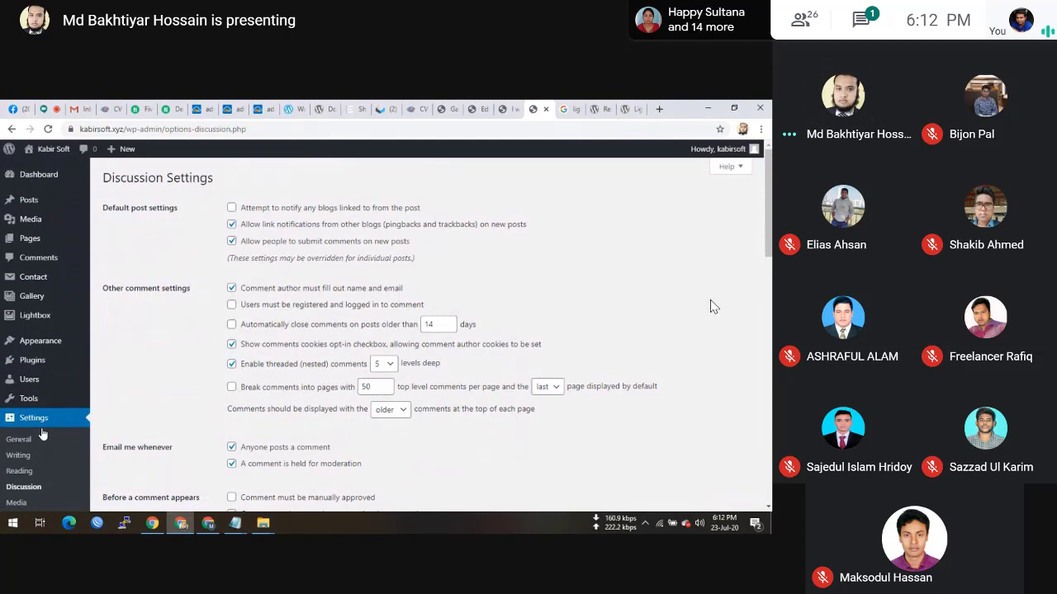
pyautogui.scroll(-1, 41, 433)
pyautogui.scroll(-2, 41, 433)
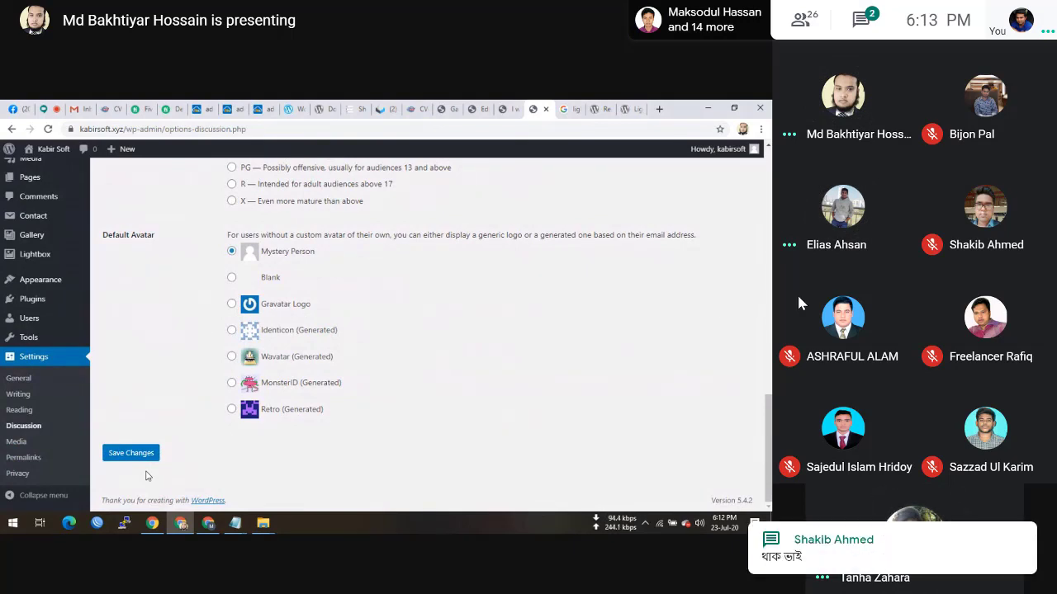
# - Leave the full-screen view of the meeting and bring up the screen recorder's control window
pyautogui.moveTo(858, 220)
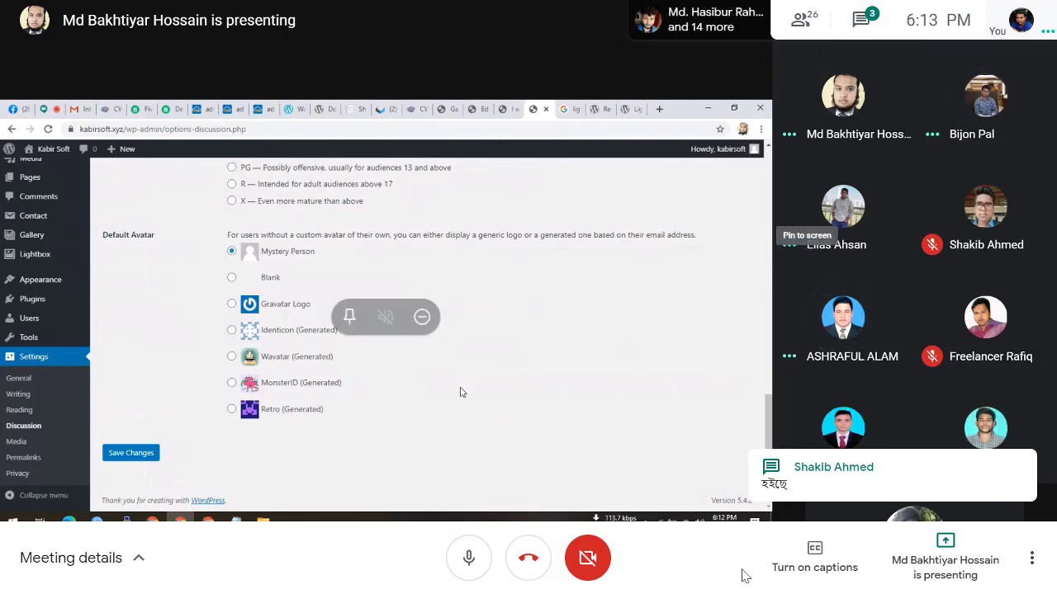
pyautogui.press('Escape')
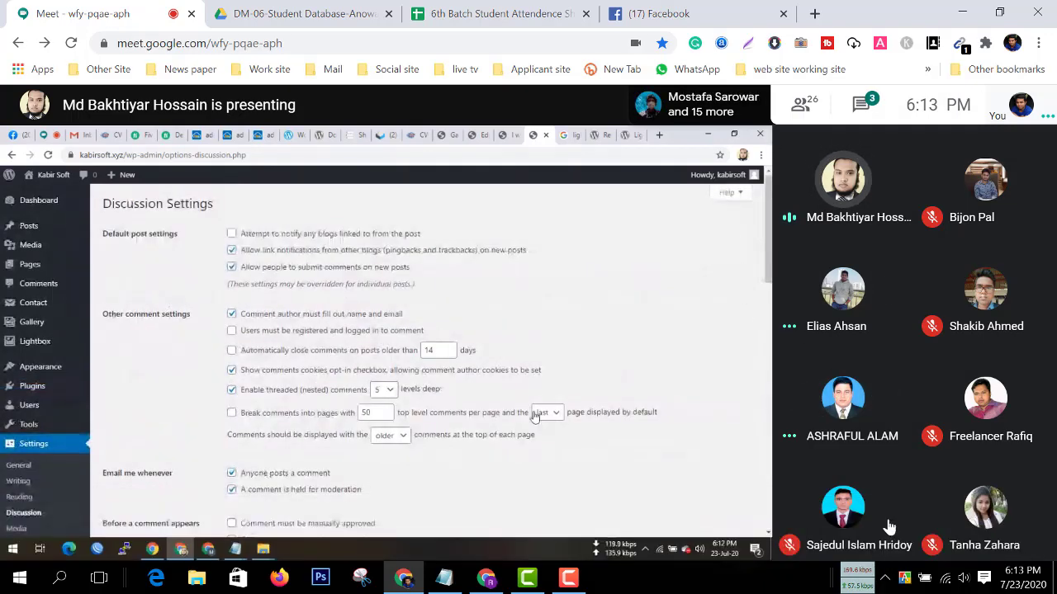
pyautogui.click(568, 577)
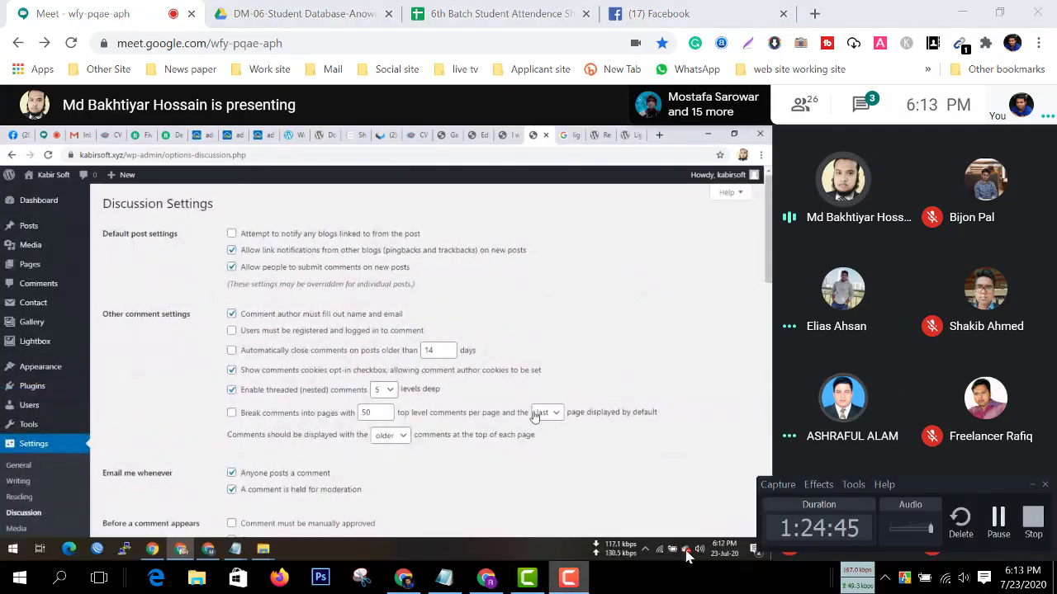